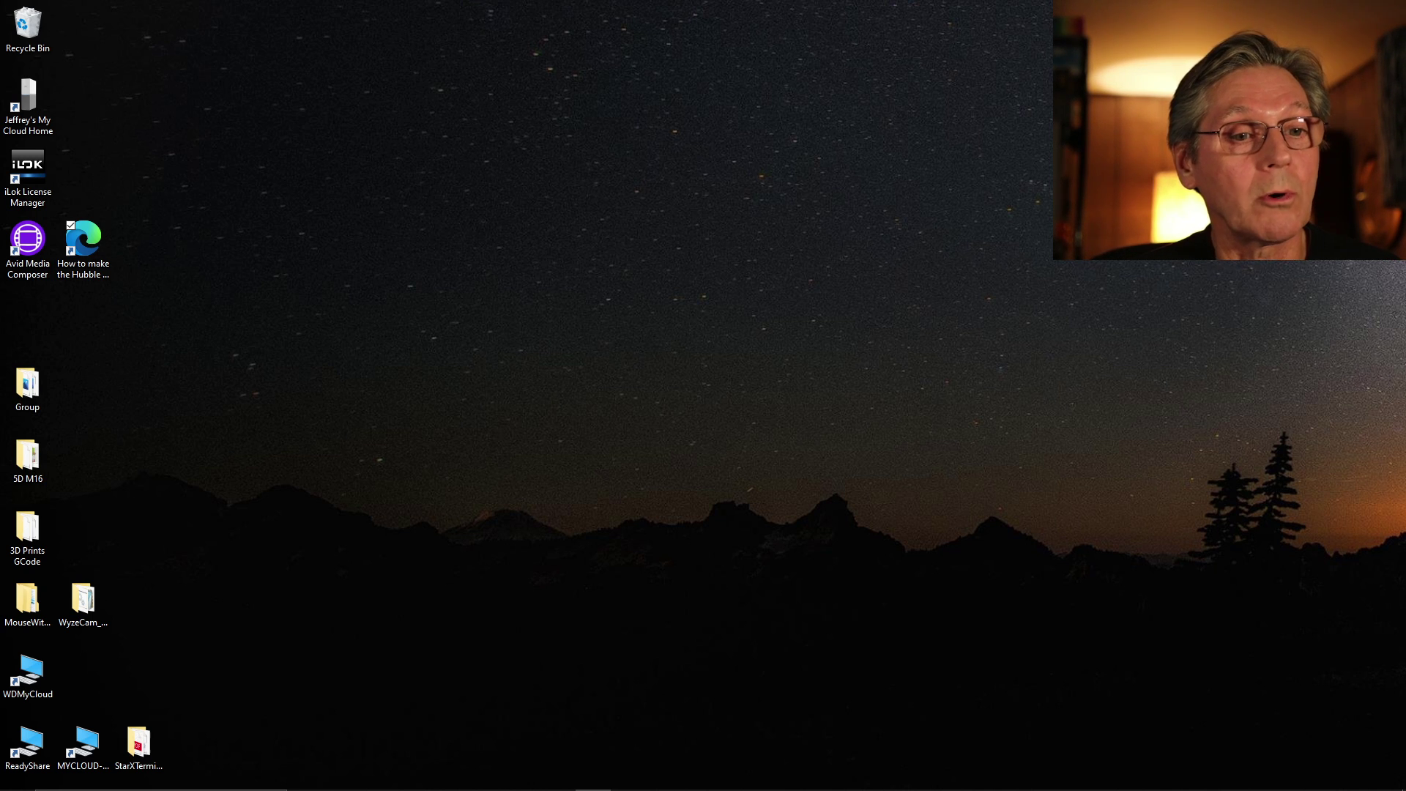
Switch to the Edge browser and skim the Hubble Palette Color Map tutorial through to its final image.
mouse_move(318, 787)
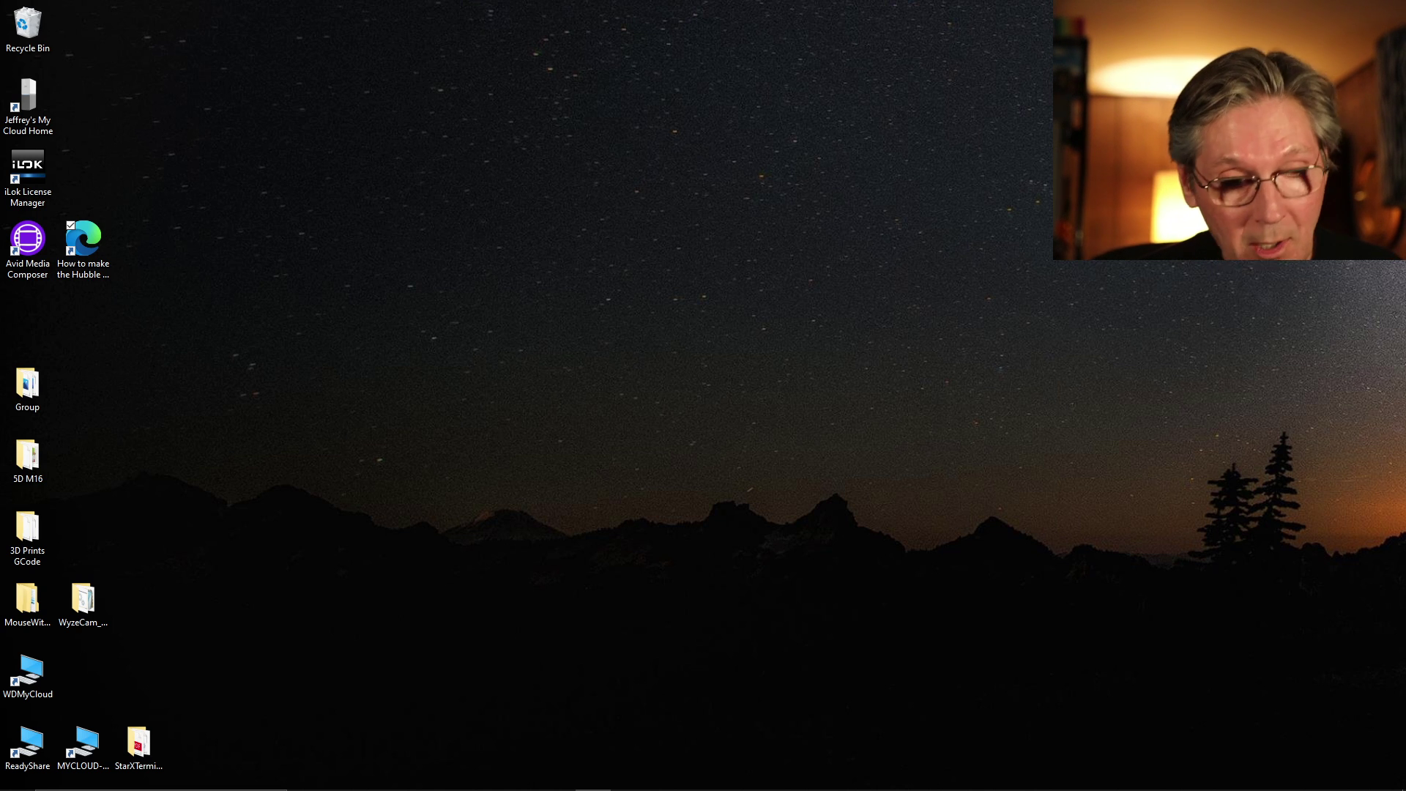
mouse_move(1068, 789)
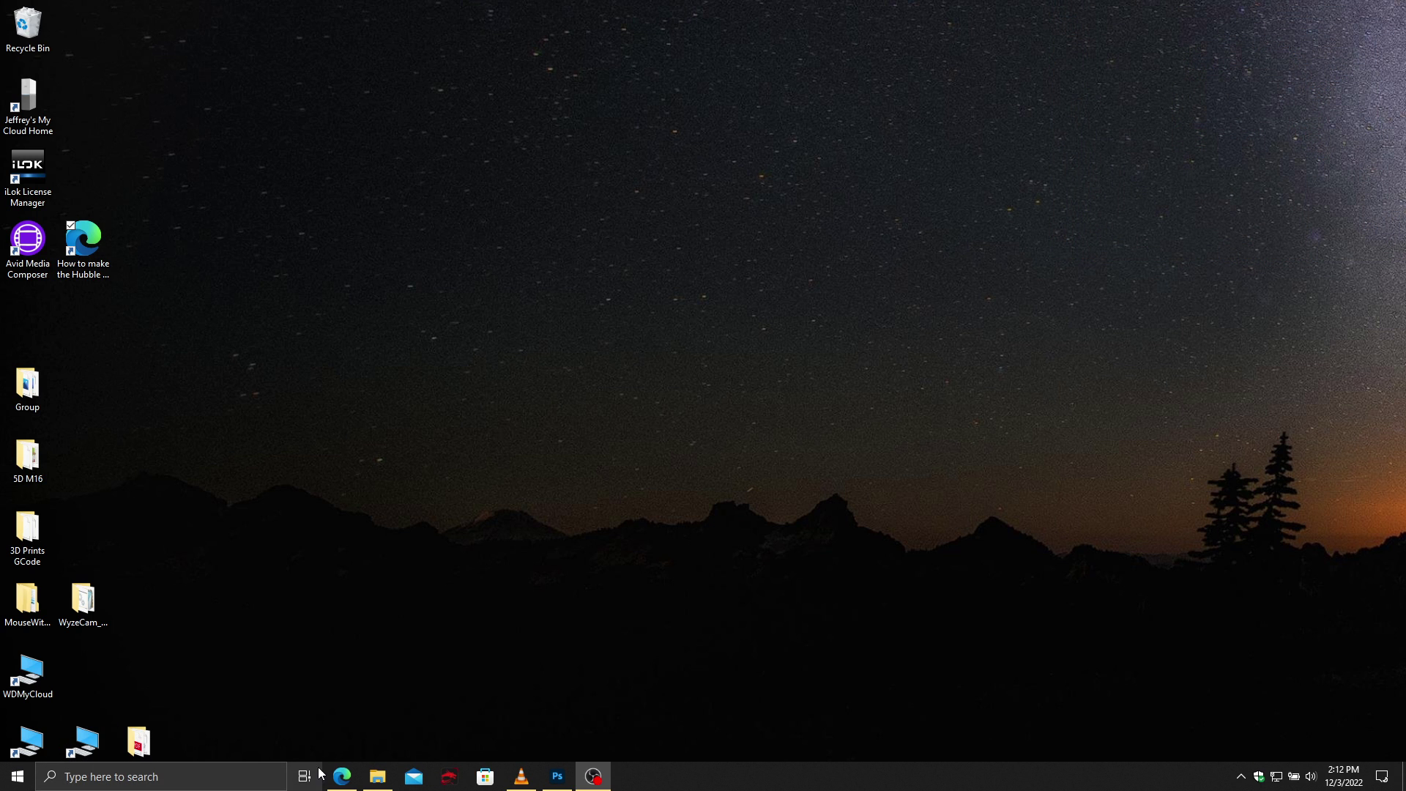
click(342, 776)
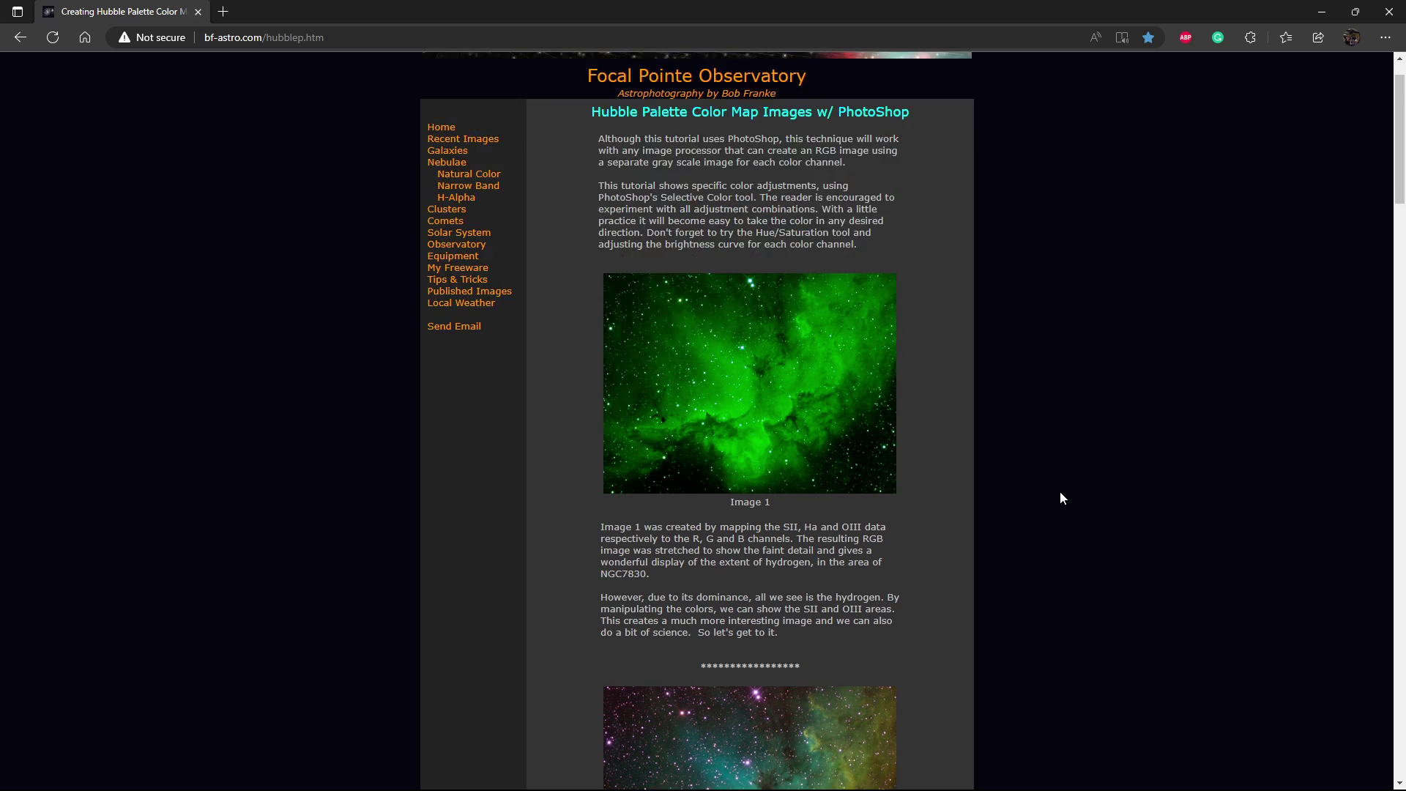
scroll(1060, 490, down, 10)
scroll(1055, 488, down, 4)
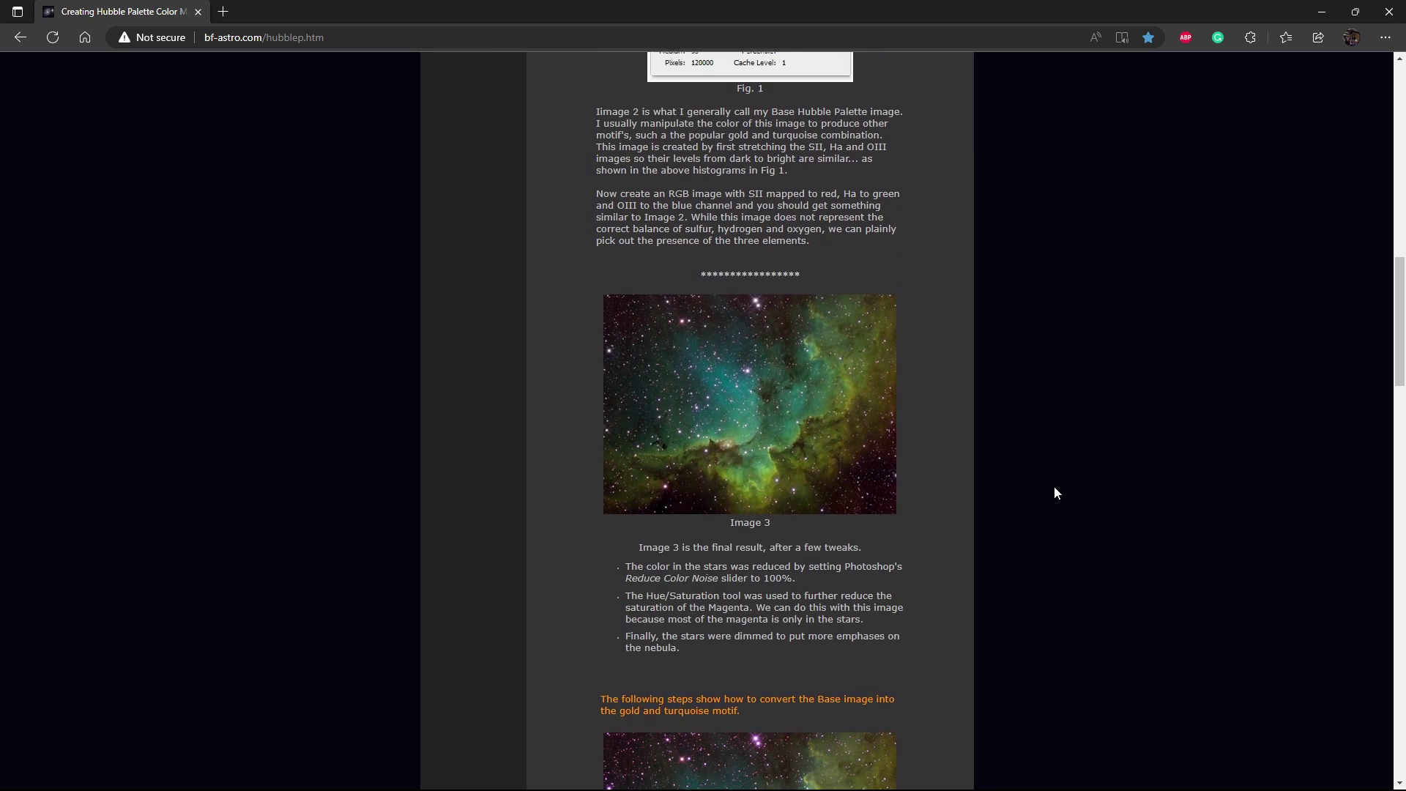
scroll(1054, 489, down, 6)
scroll(1052, 486, down, 2)
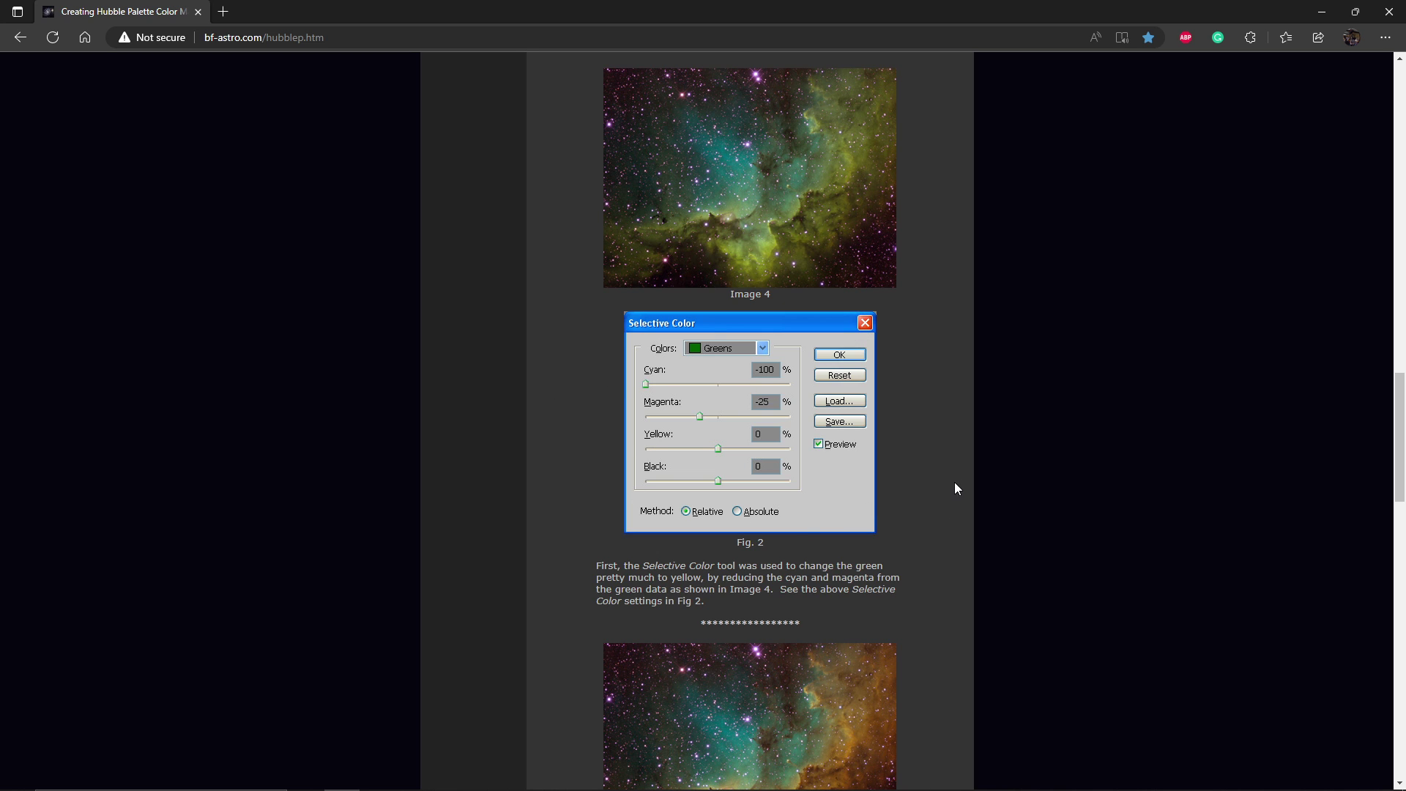
scroll(915, 463, down, 7)
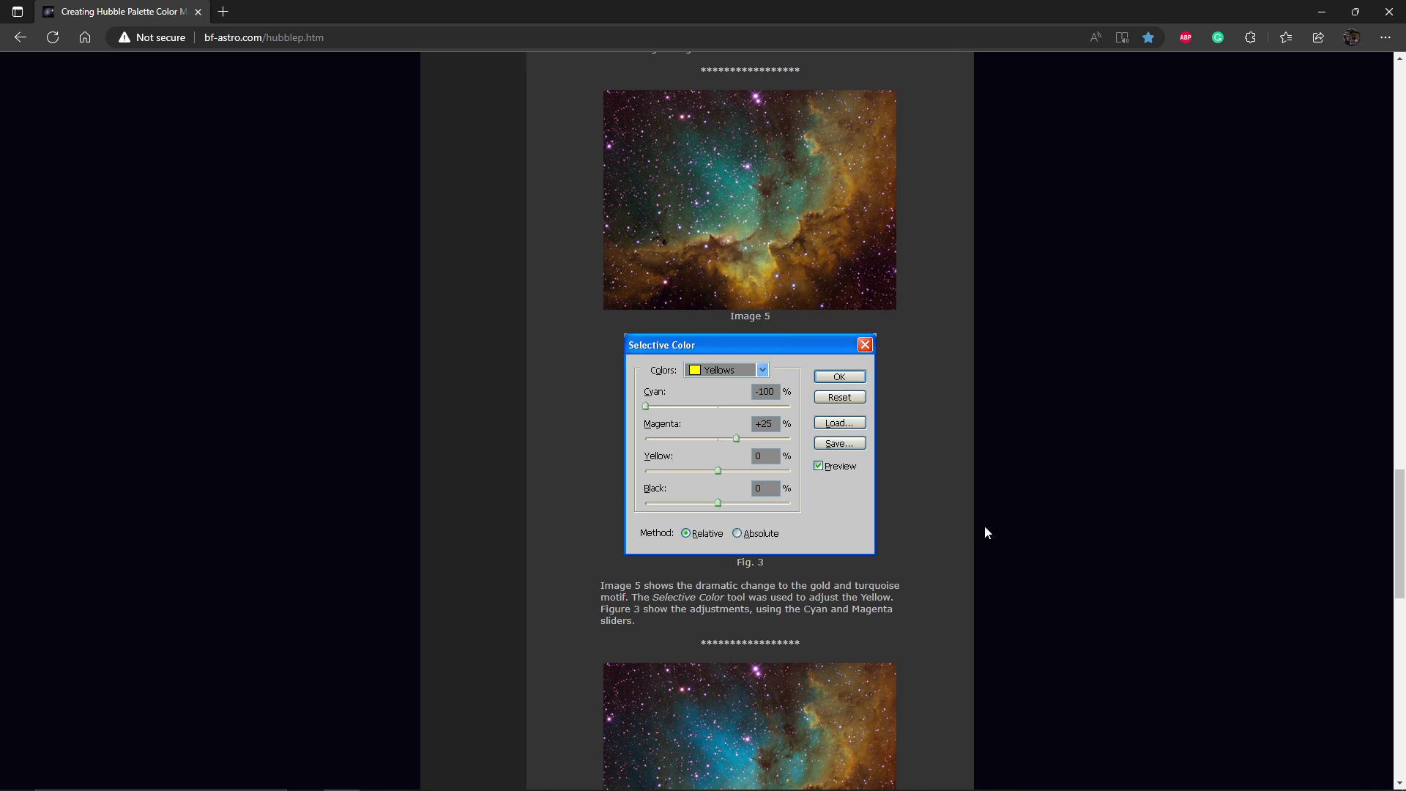
scroll(988, 520, down, 7)
scroll(994, 522, down, 5)
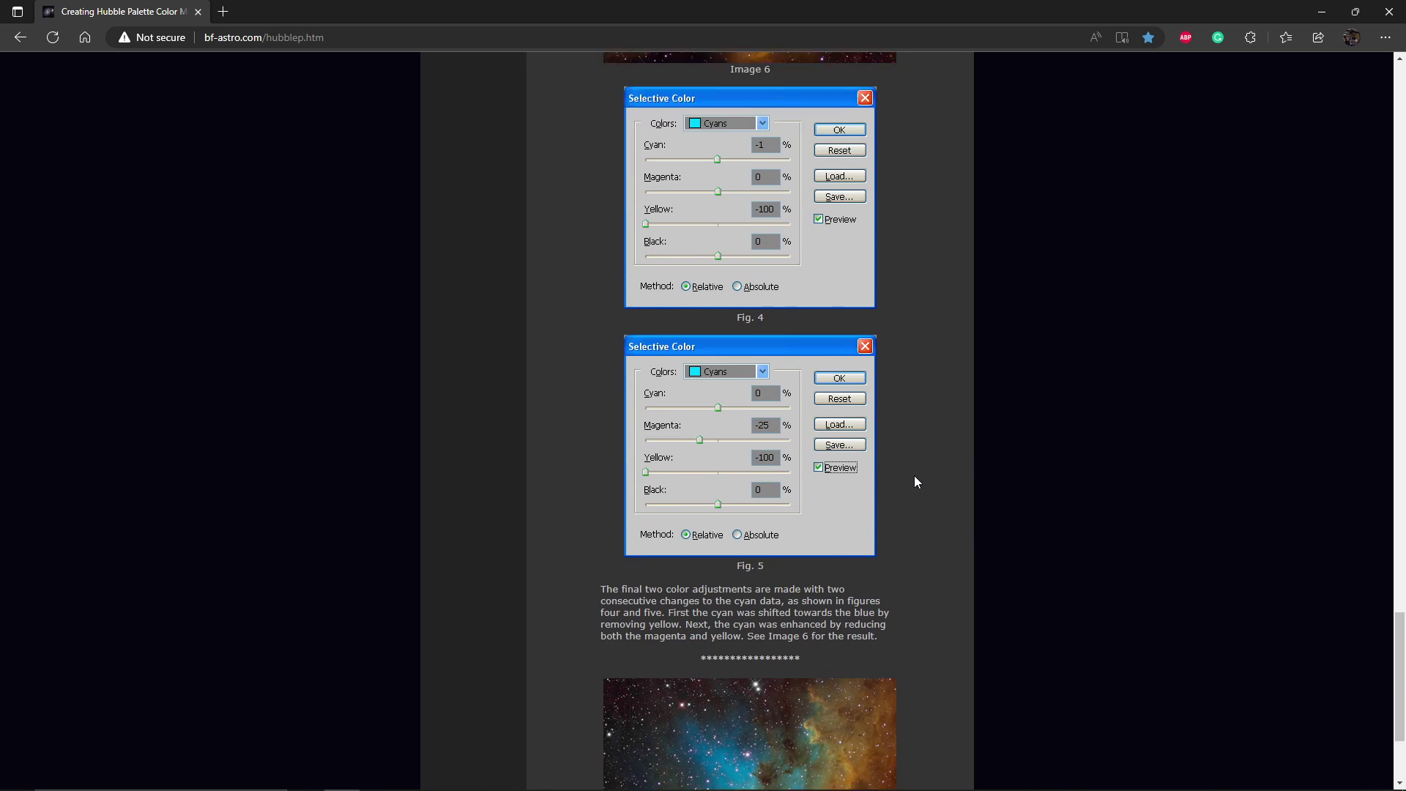
scroll(930, 556, down, 2)
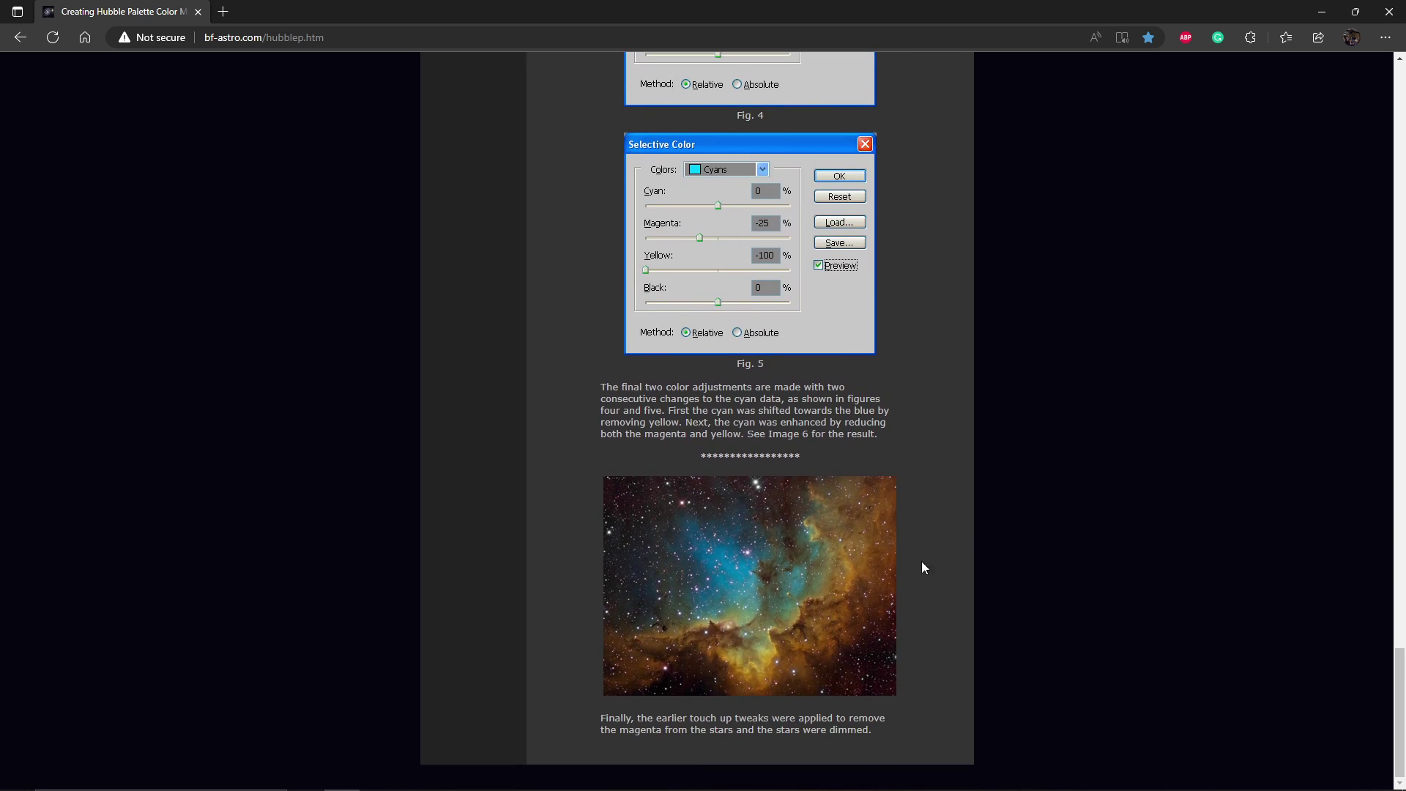
scroll(871, 512, up, 18)
scroll(820, 355, up, 20)
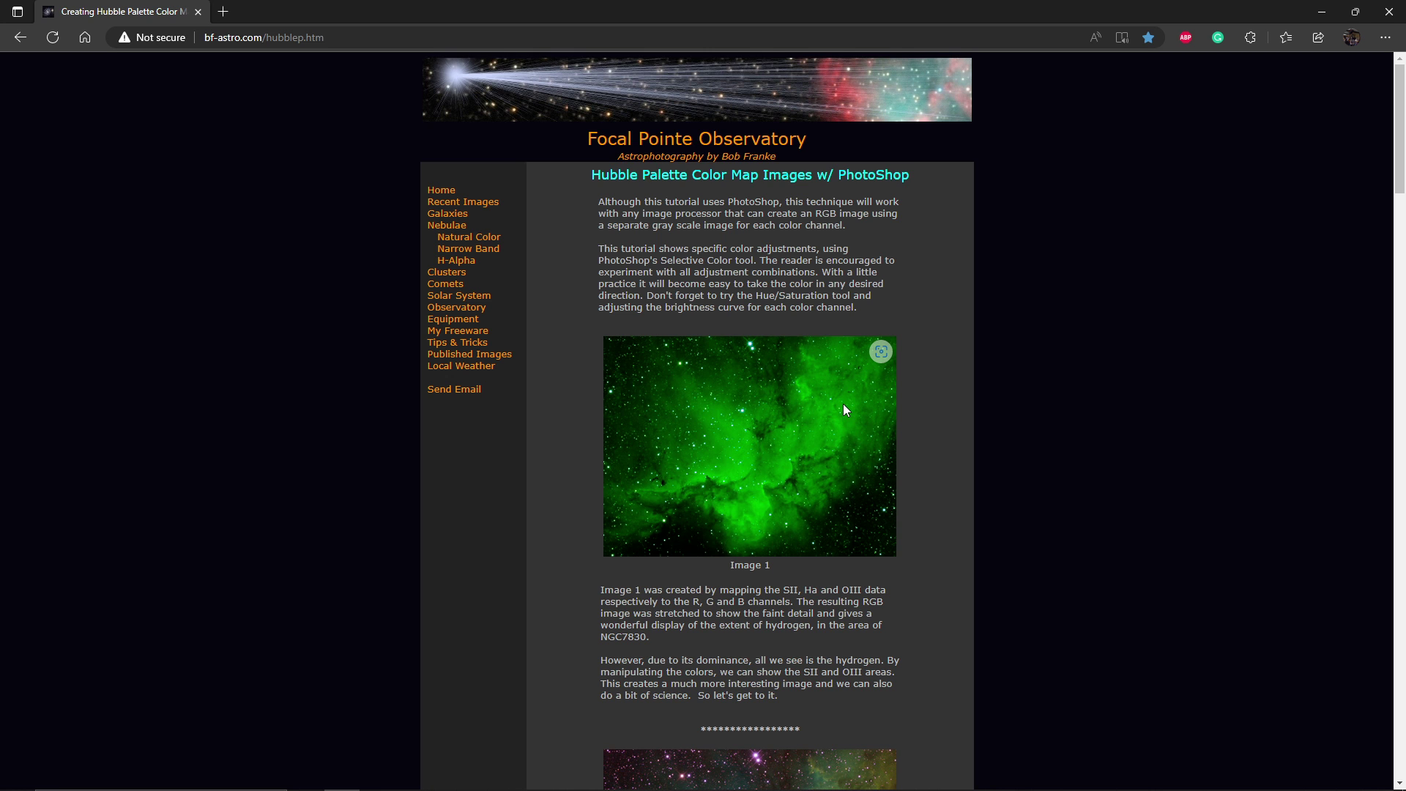
Review the tutorial's image progression from the green Image 1 through the Selective Color settings for greens, yellows and cyans.
scroll(846, 408, down, 6)
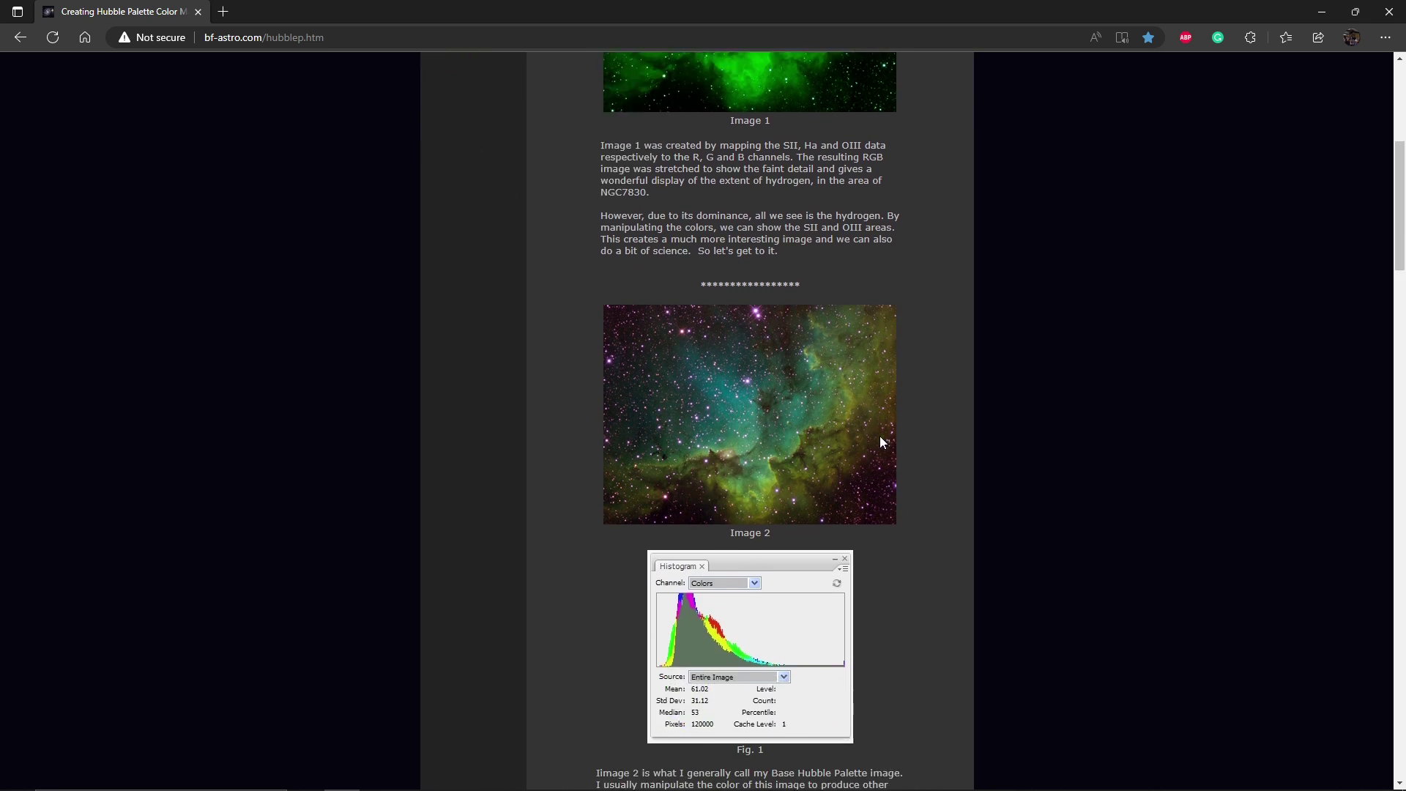
scroll(881, 438, down, 7)
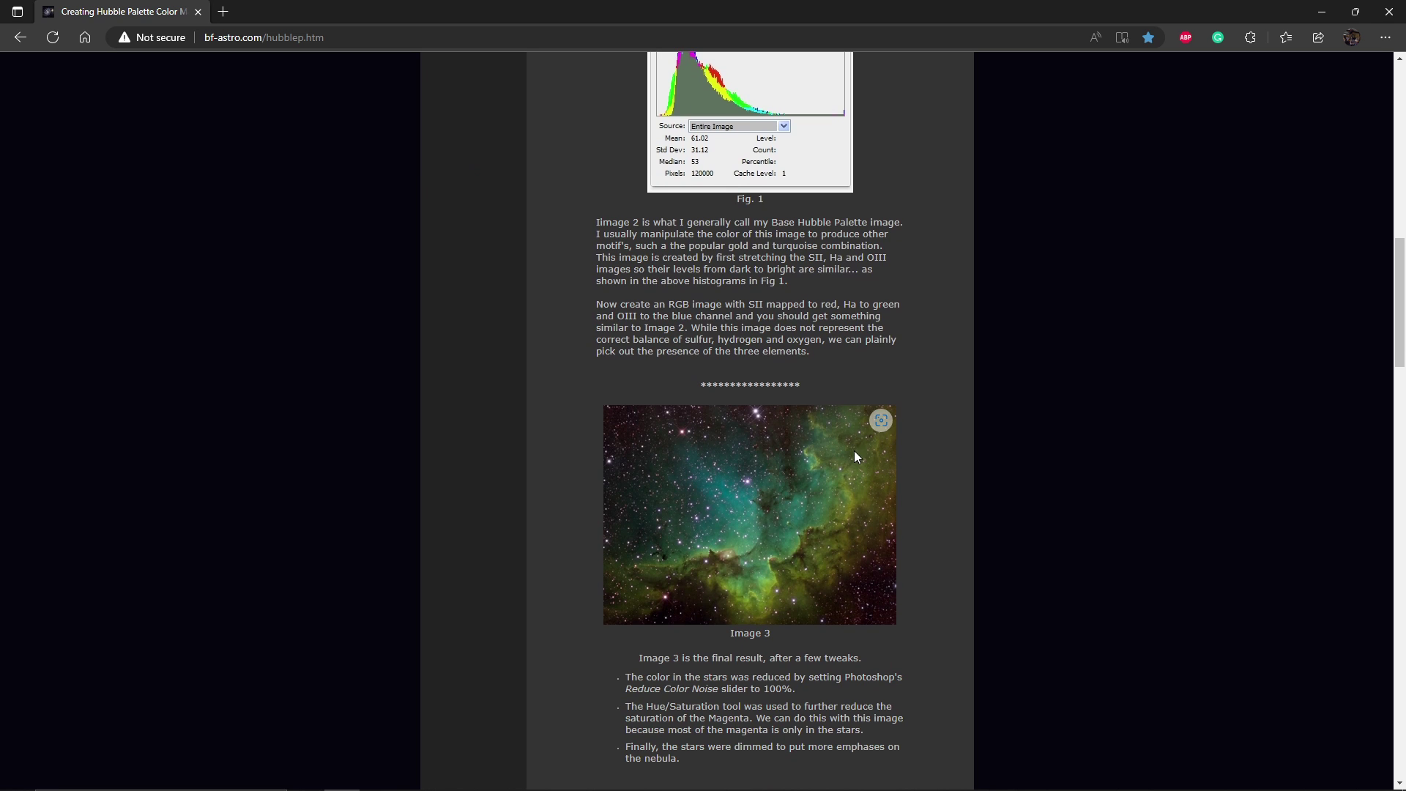
scroll(626, 439, down, 6)
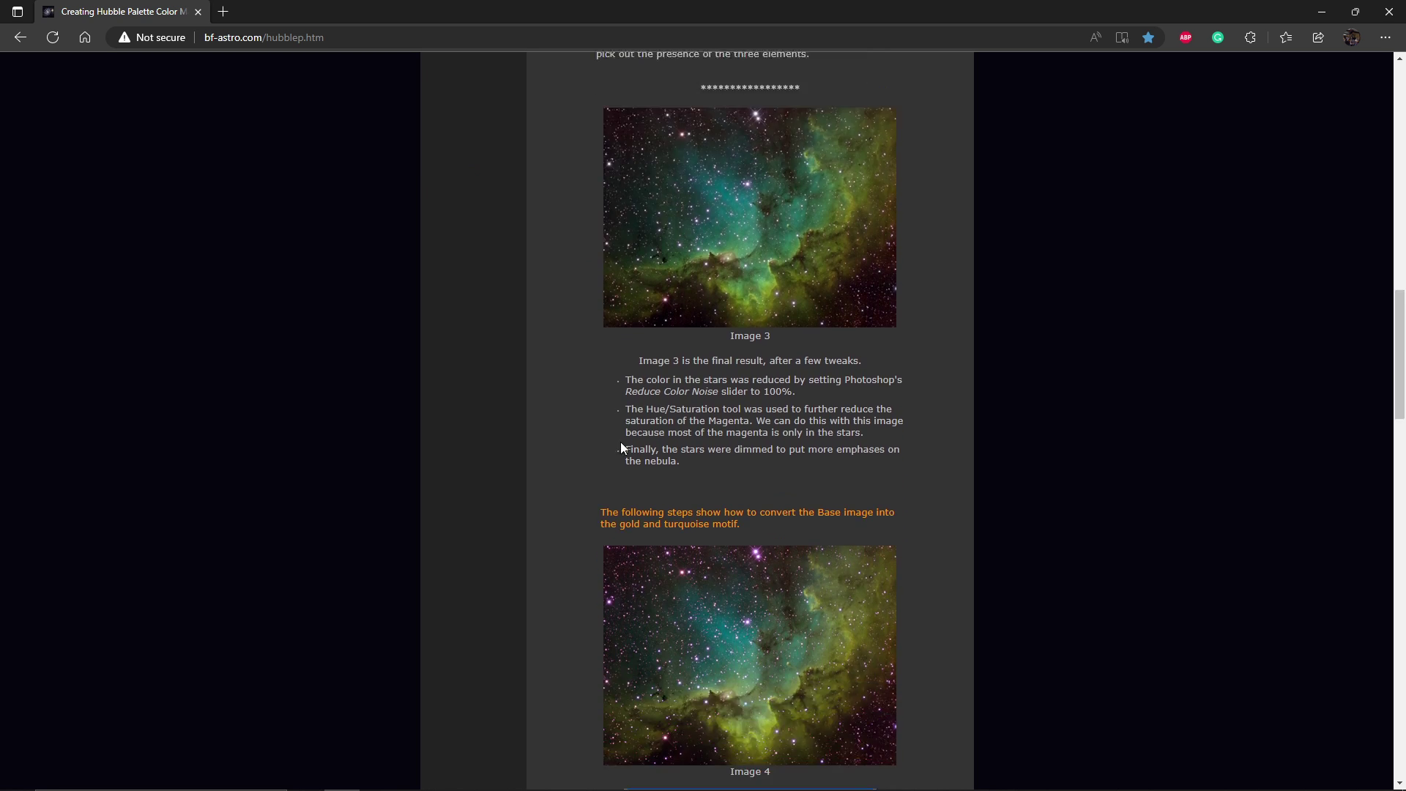
scroll(533, 431, down, 6)
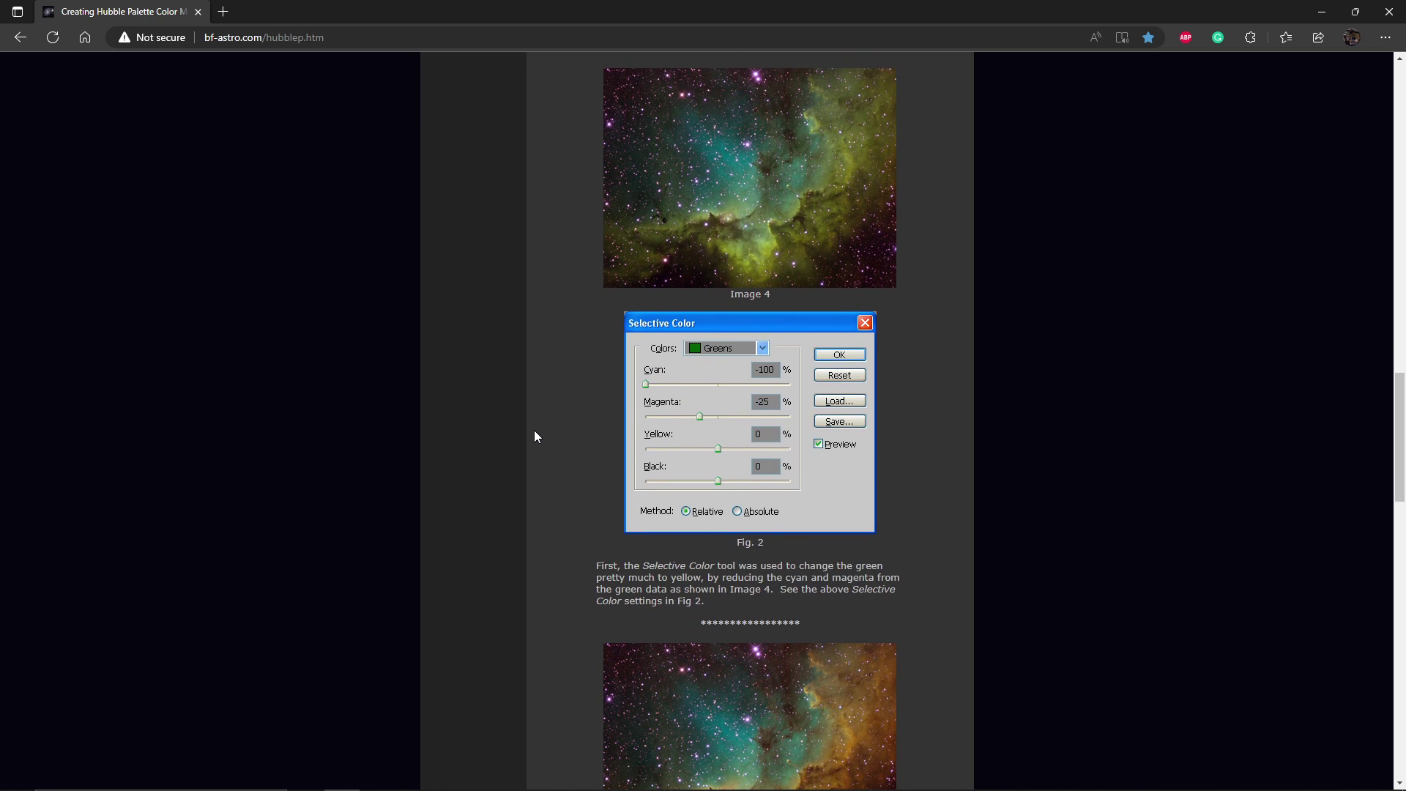
scroll(534, 434, down, 2)
scroll(840, 510, down, 5)
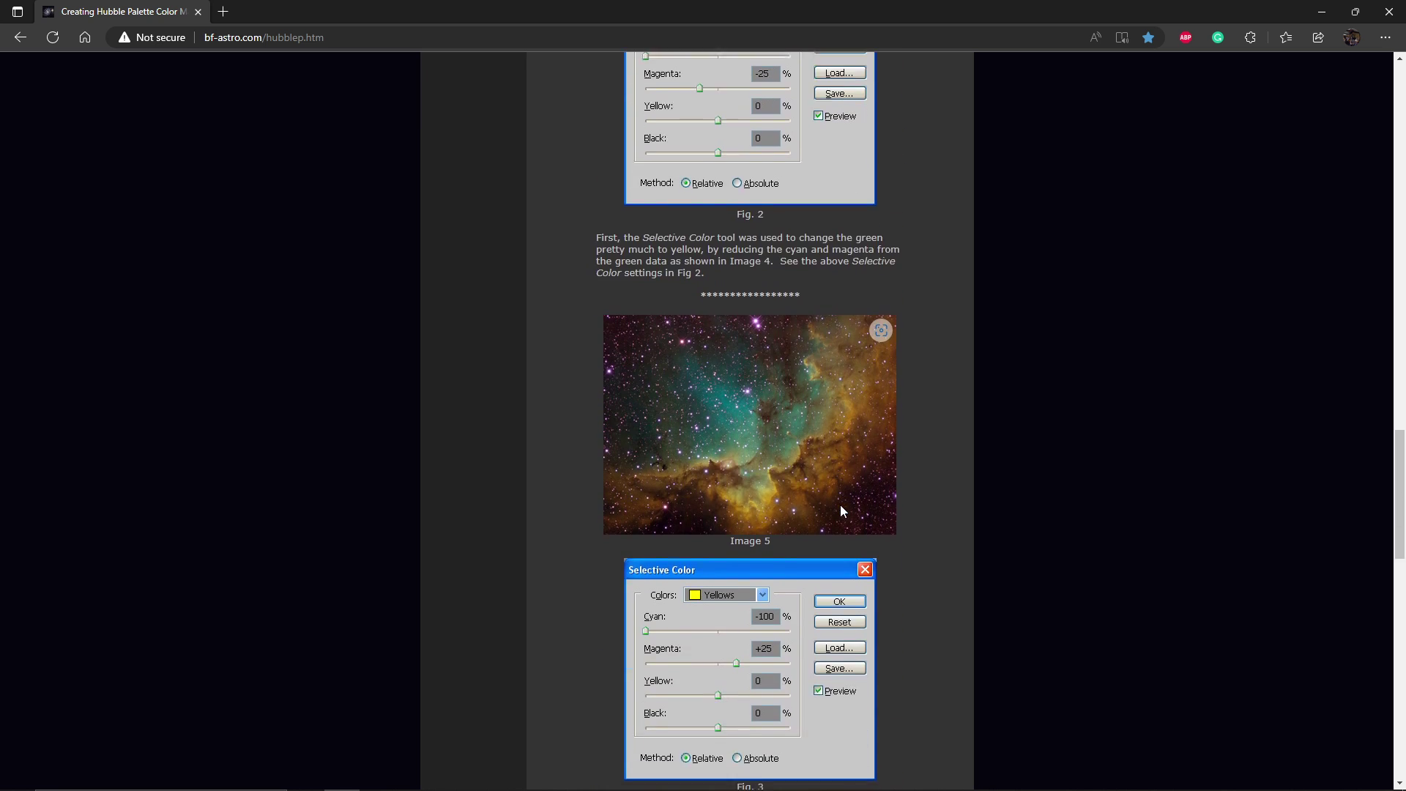
scroll(840, 503, down, 13)
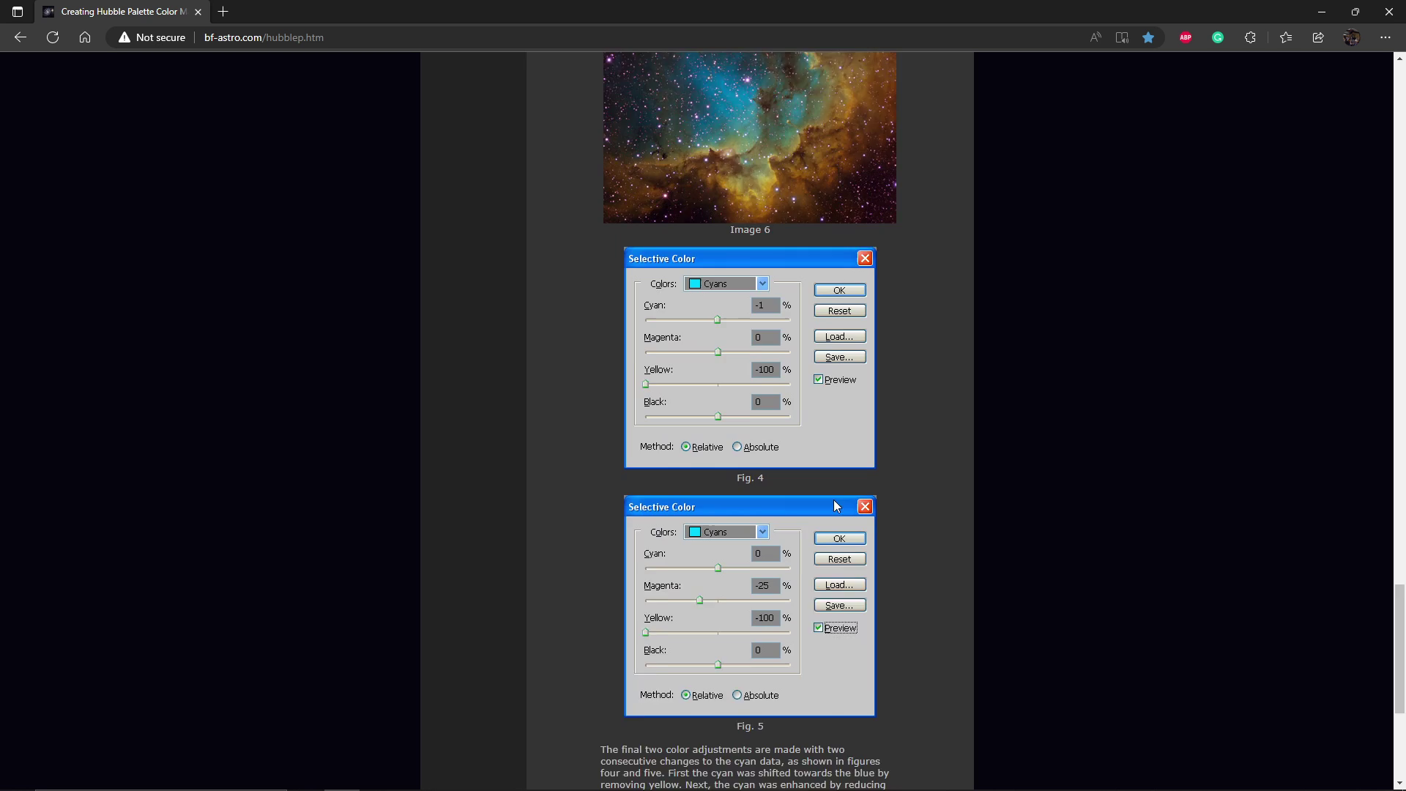
scroll(833, 501, down, 1)
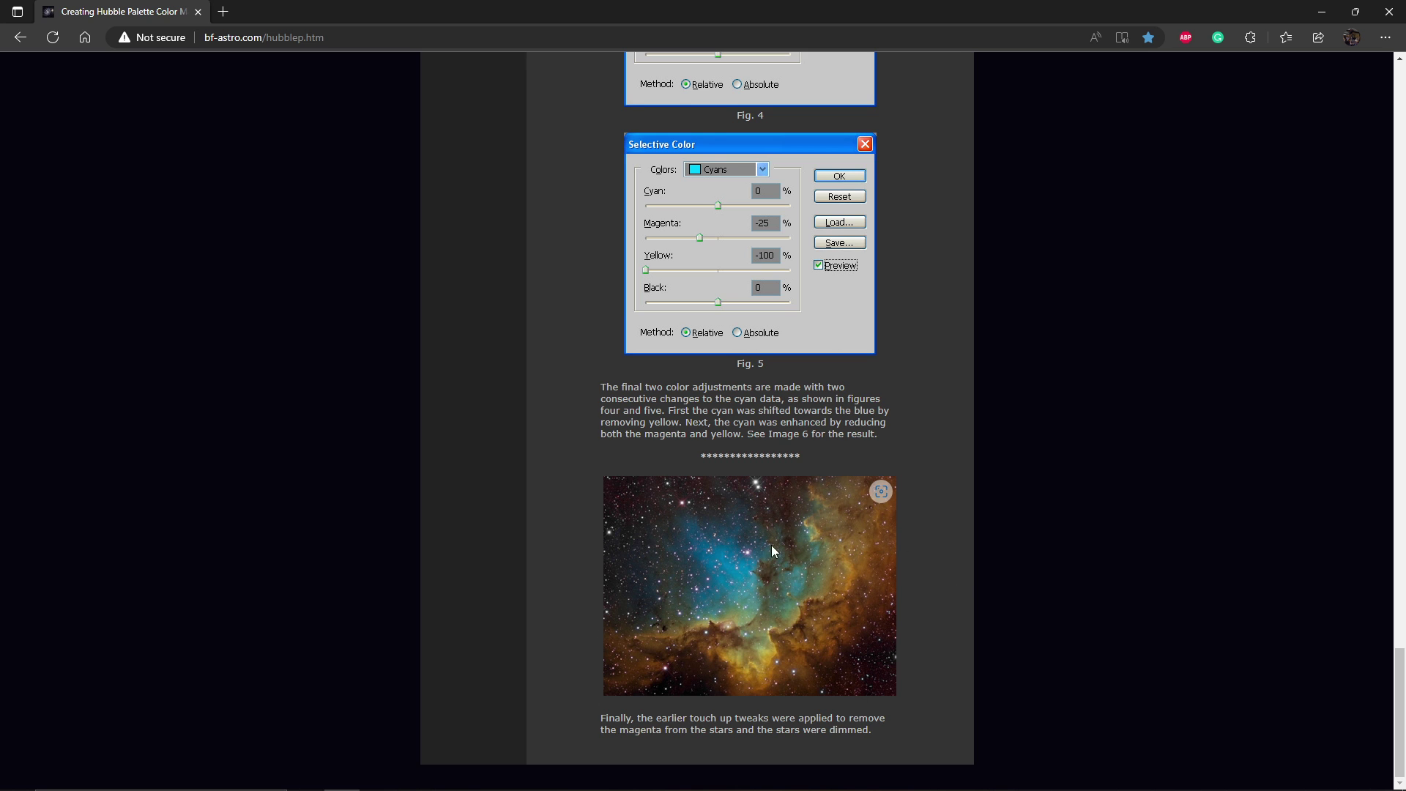
scroll(753, 525, up, 15)
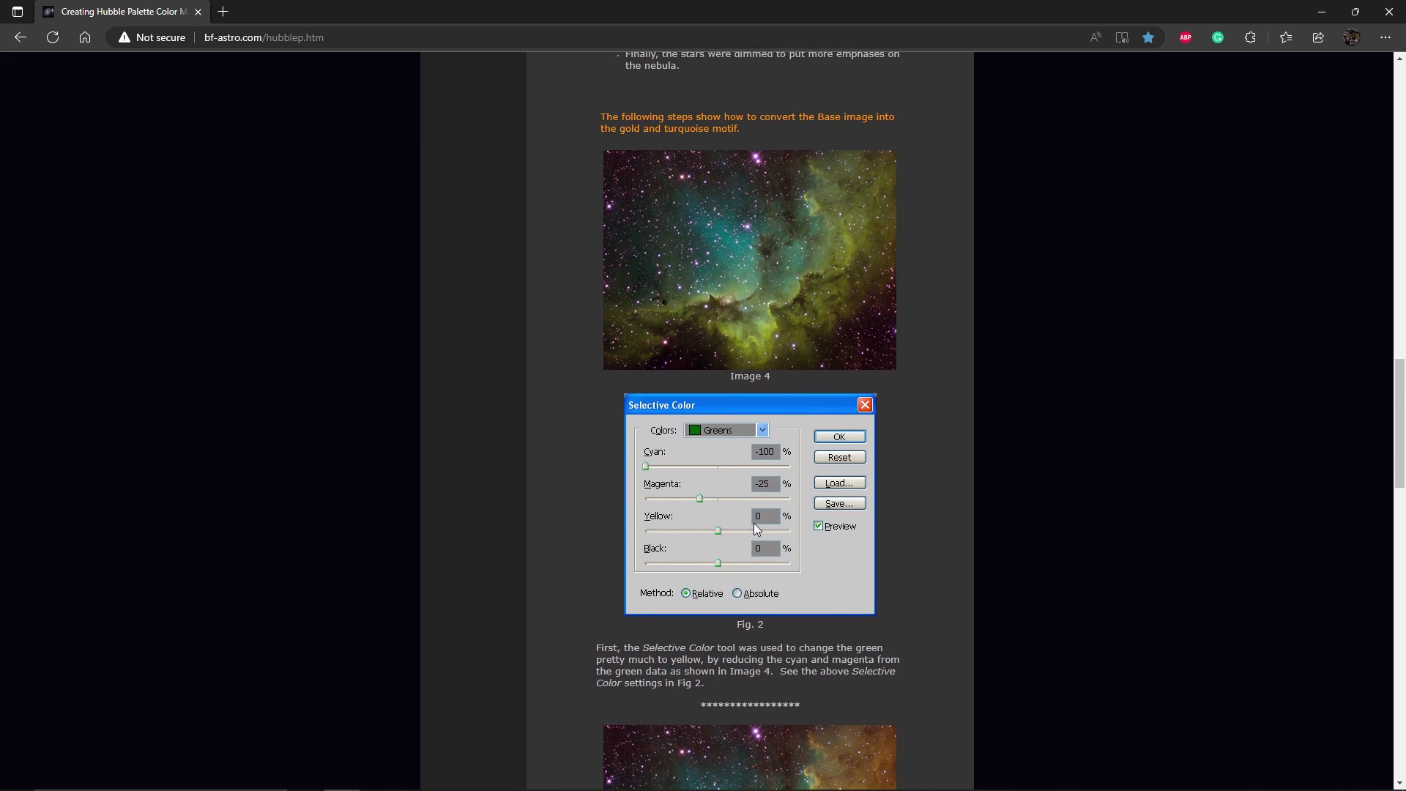
scroll(753, 522, up, 20)
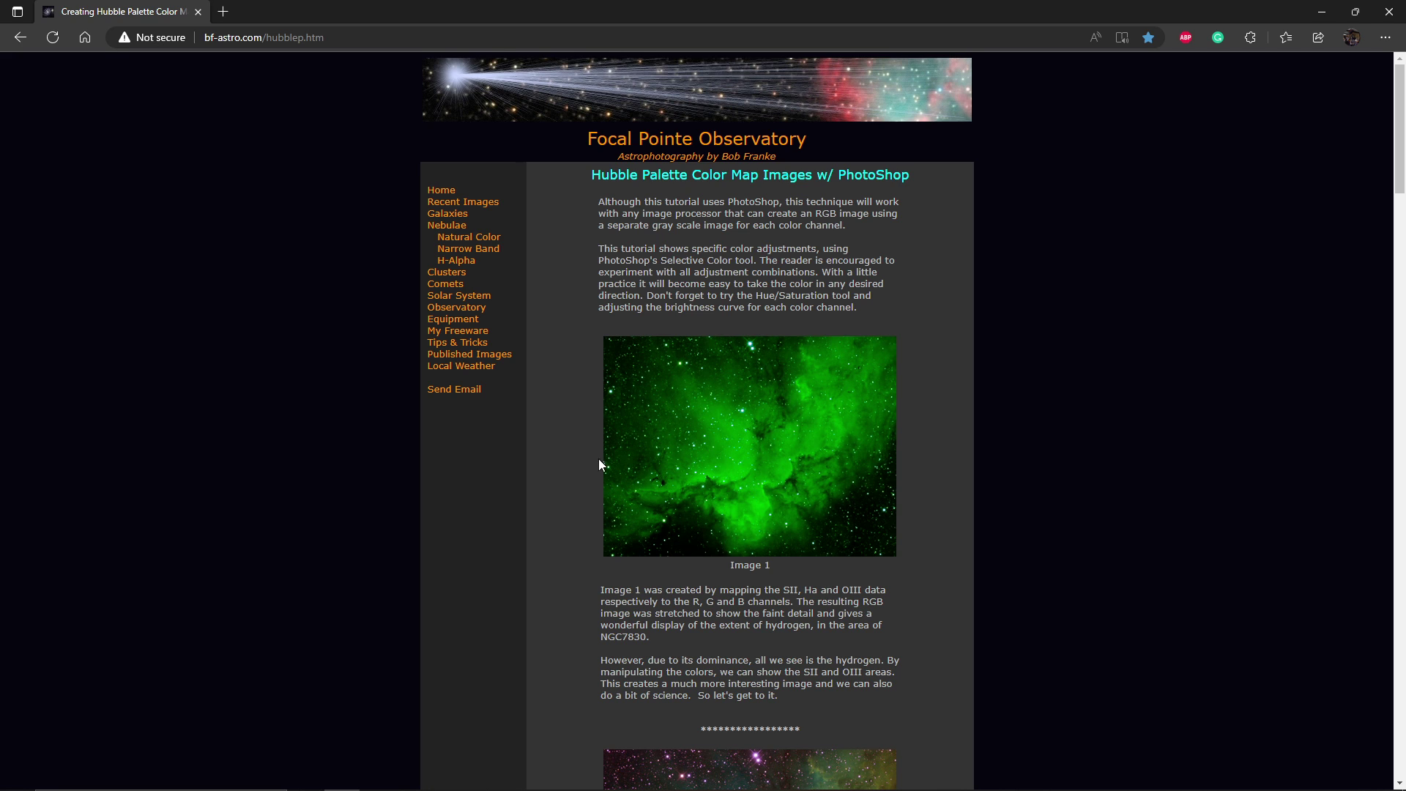
scroll(281, 422, down, 2)
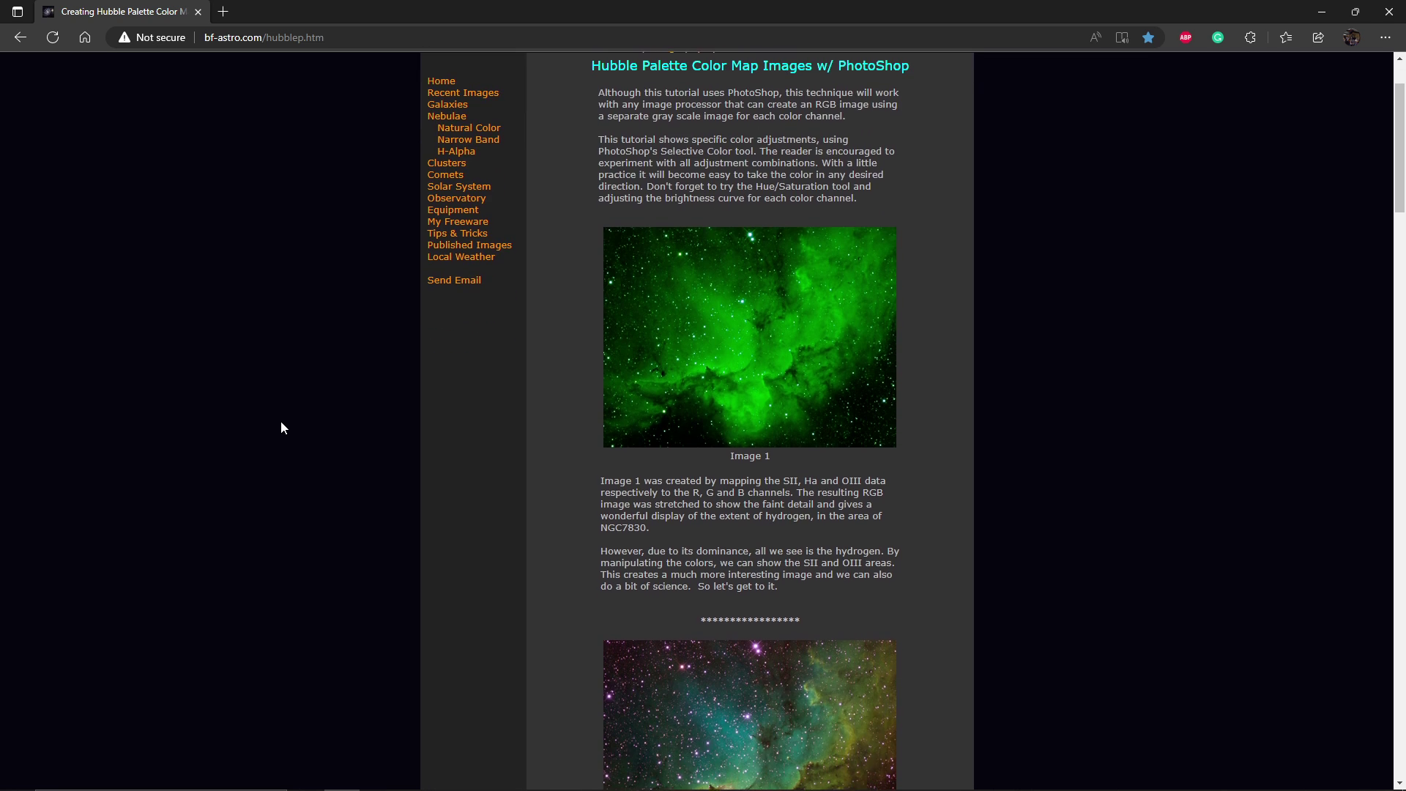
scroll(281, 422, up, 2)
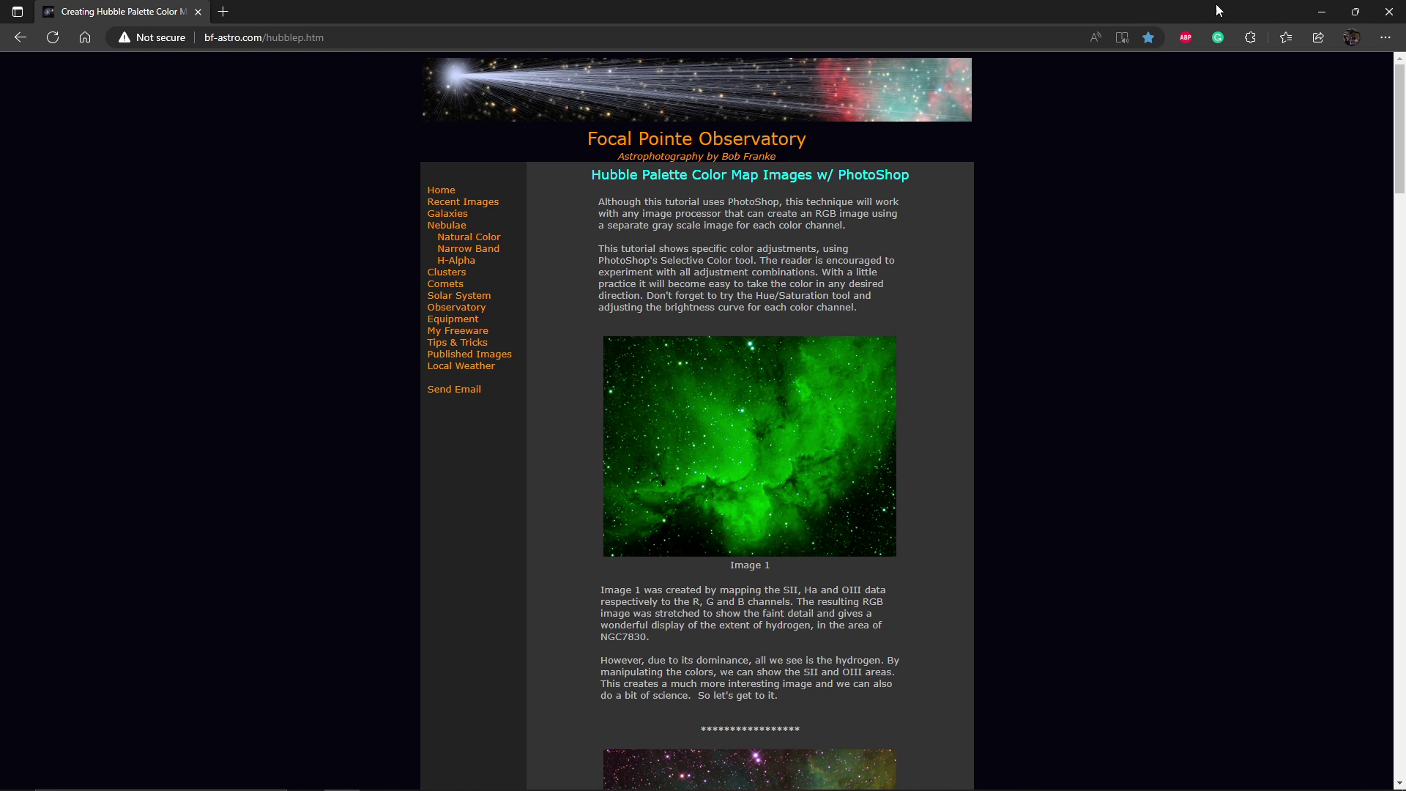
Switch to Photoshop and resize the nebula image to 3000 pixels wide, keeping its proportions.
click(1320, 12)
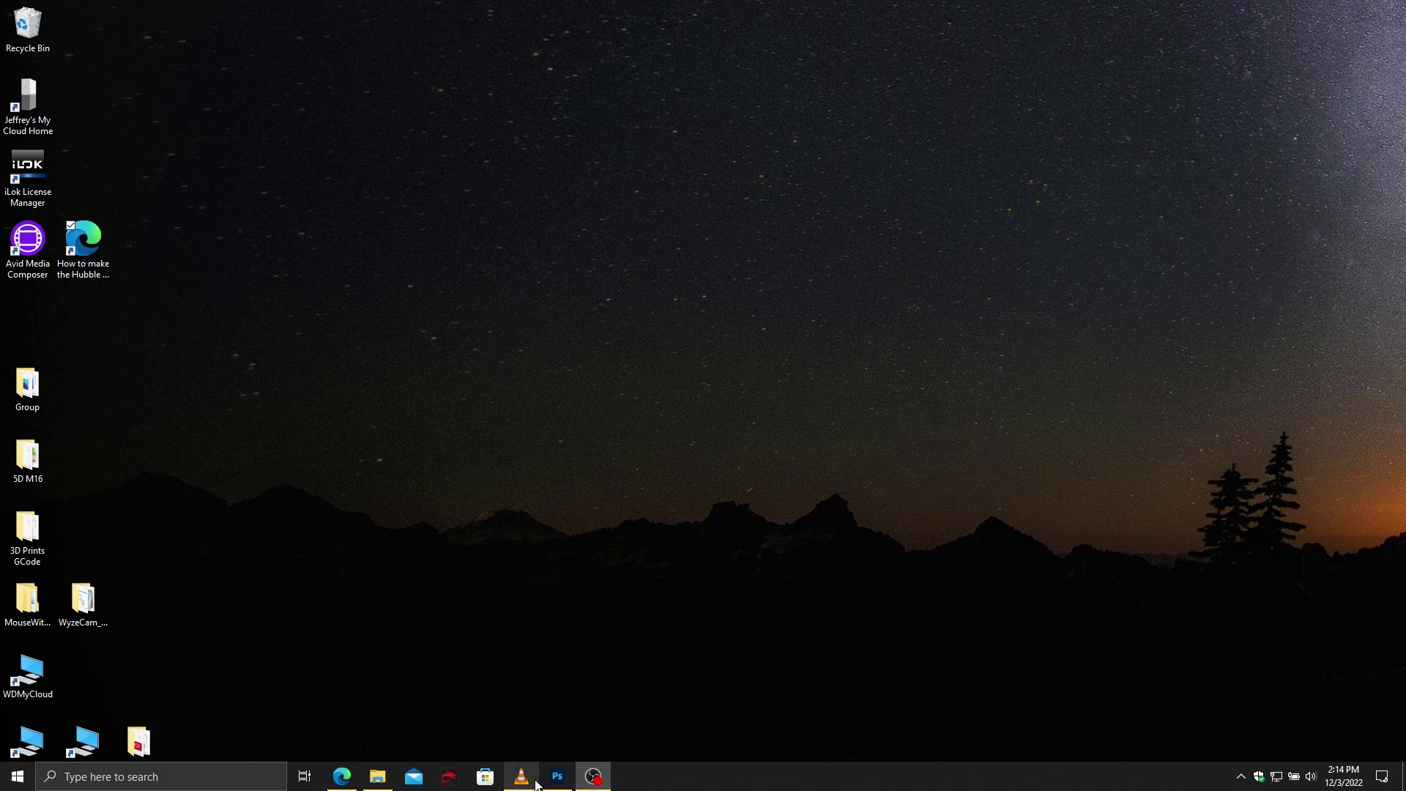
click(558, 776)
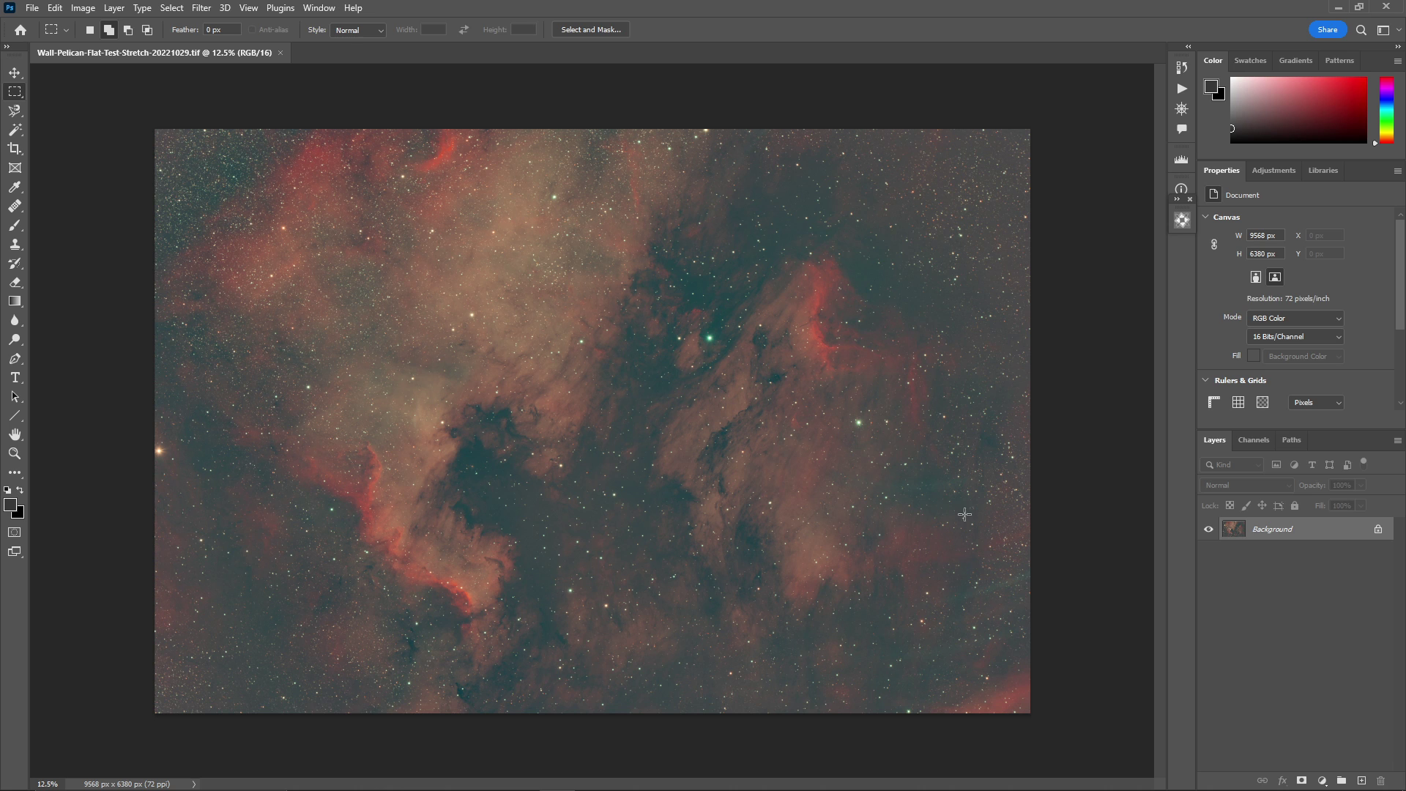
click(87, 11)
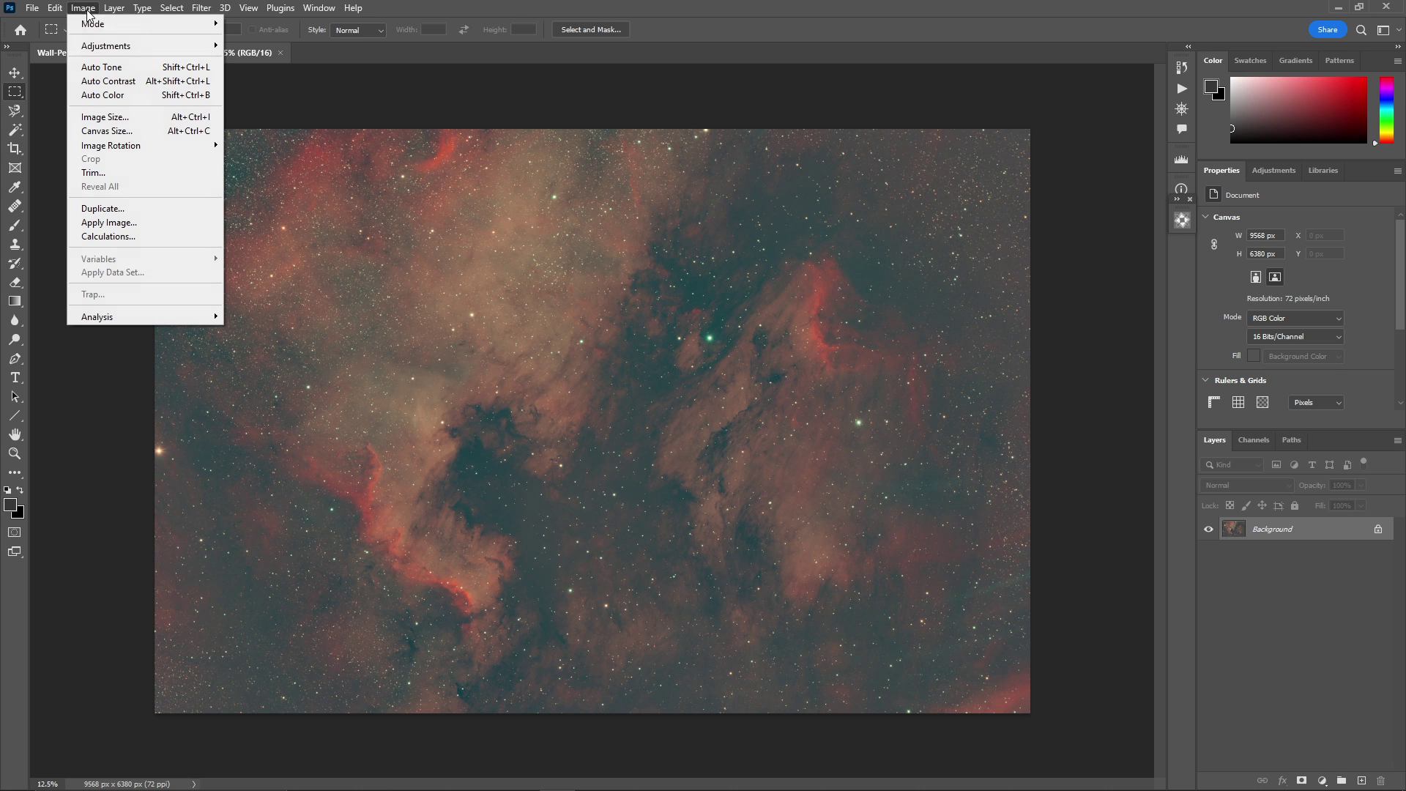
click(95, 119)
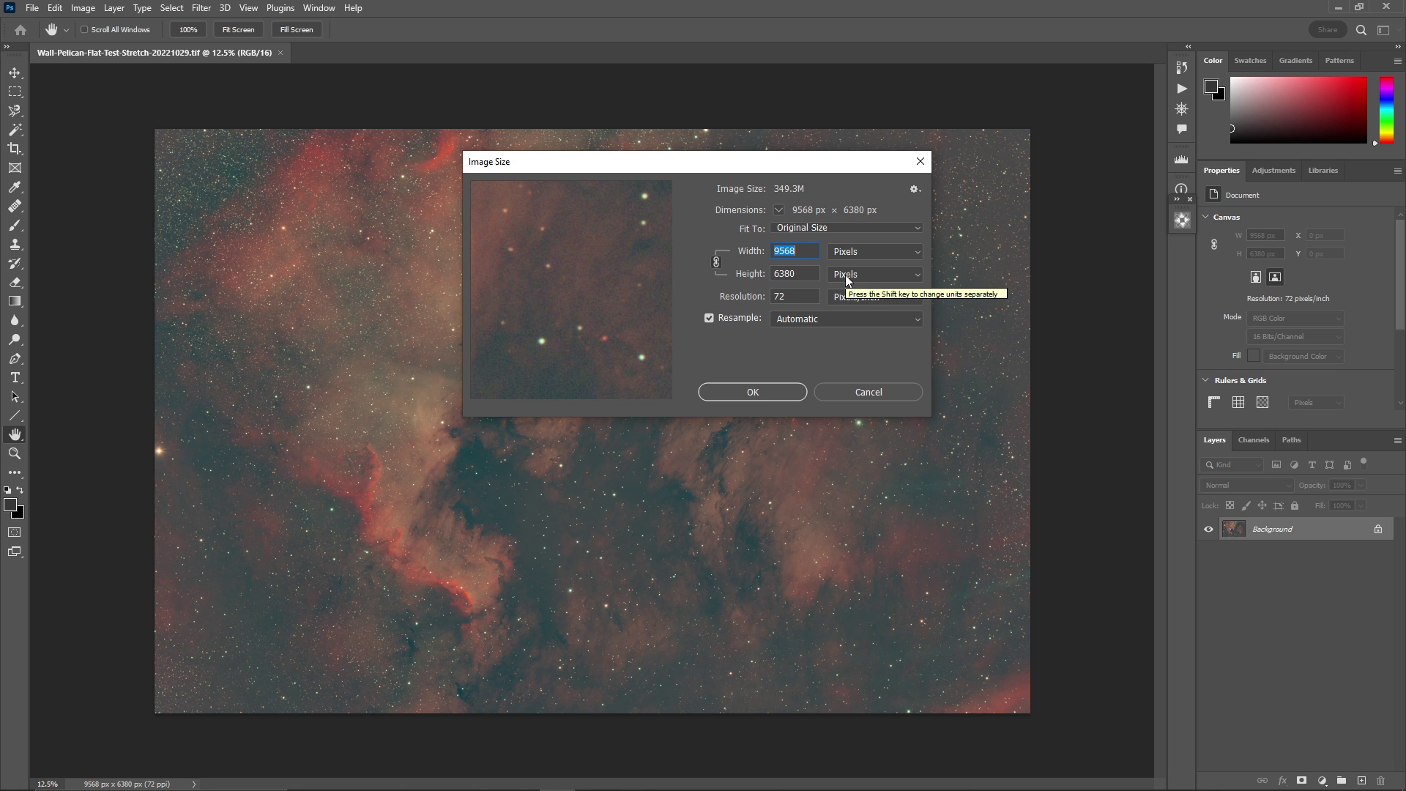
text(3000)
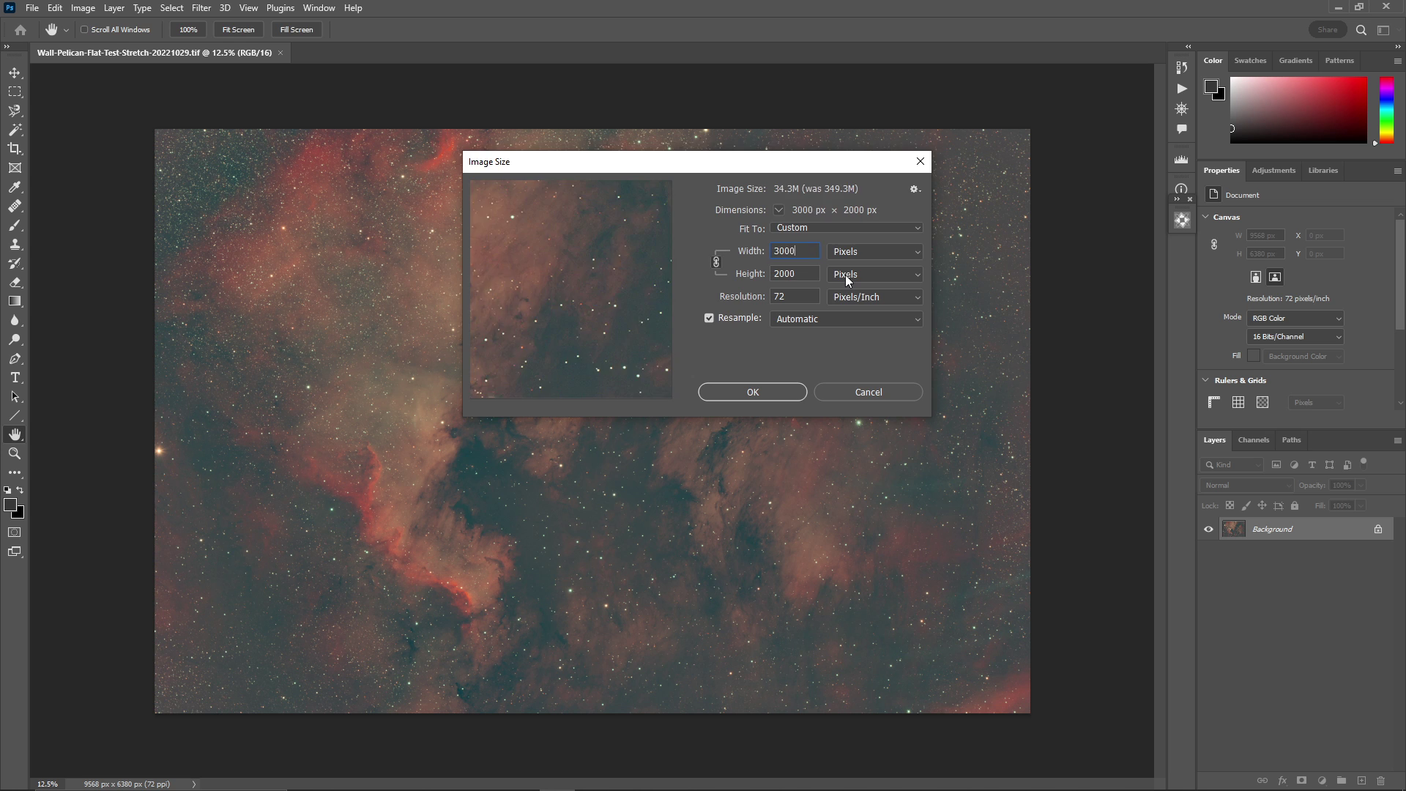
key(Return)
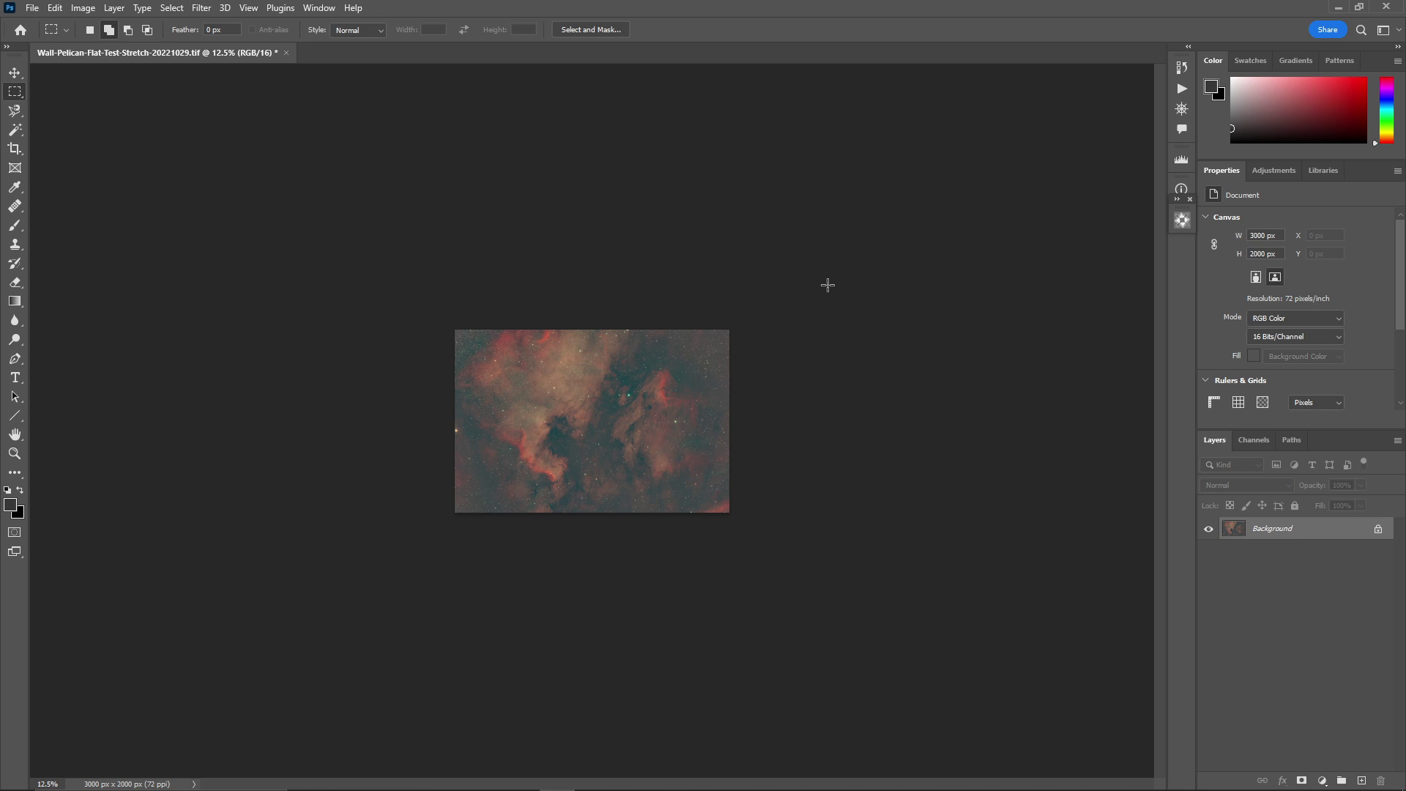
Run the Step 1 action from the OSC Hubble Stuff set on the resized image.
scroll(789, 412, up, 5)
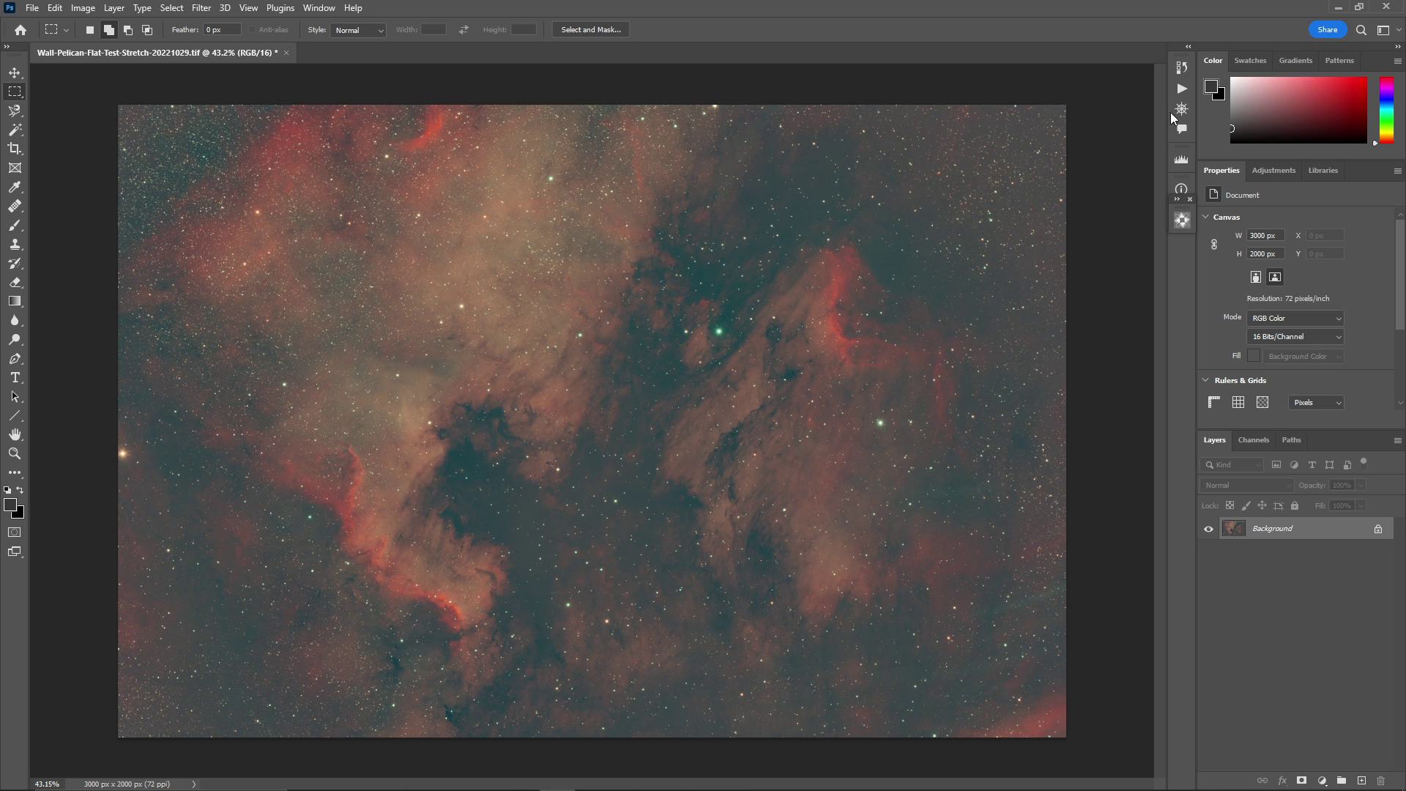
click(1181, 68)
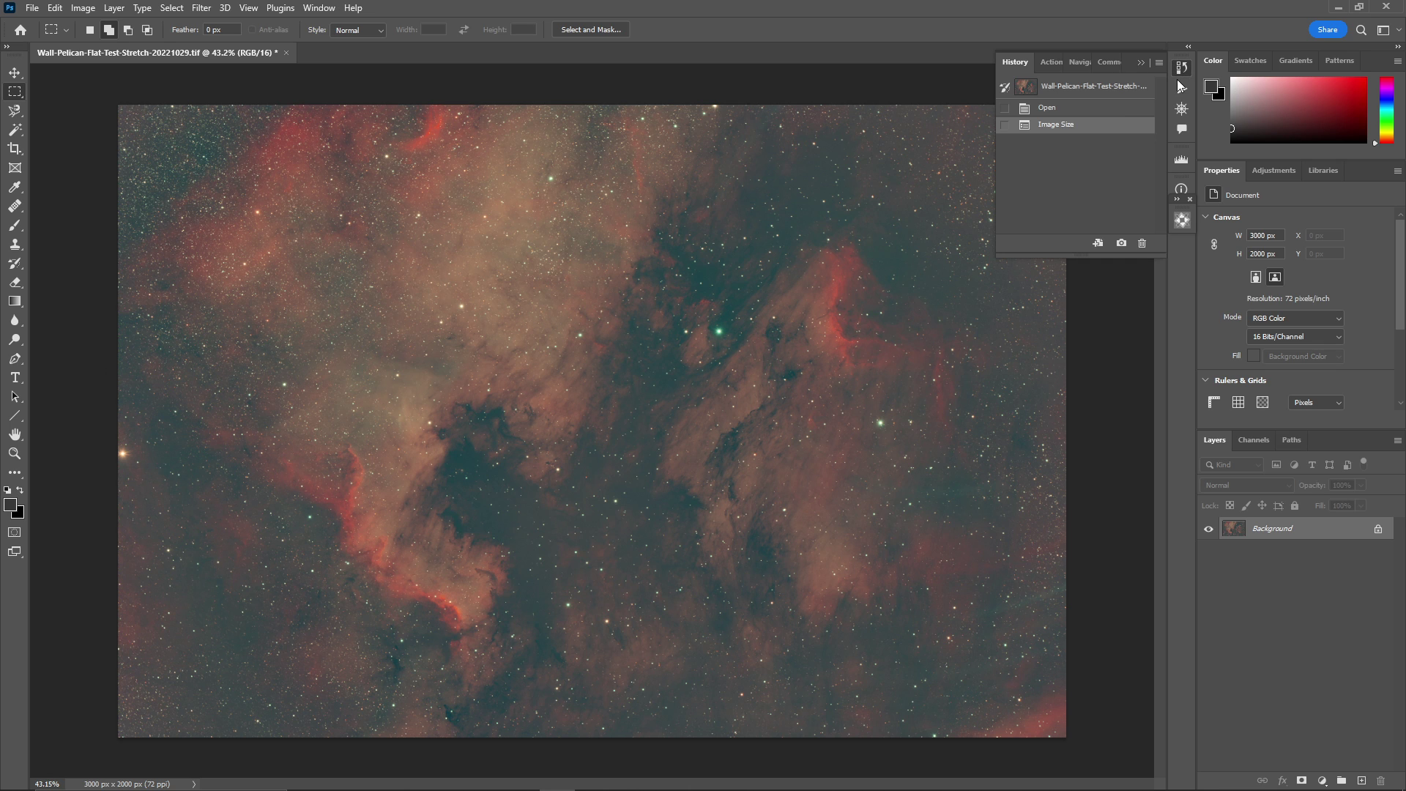
click(1056, 61)
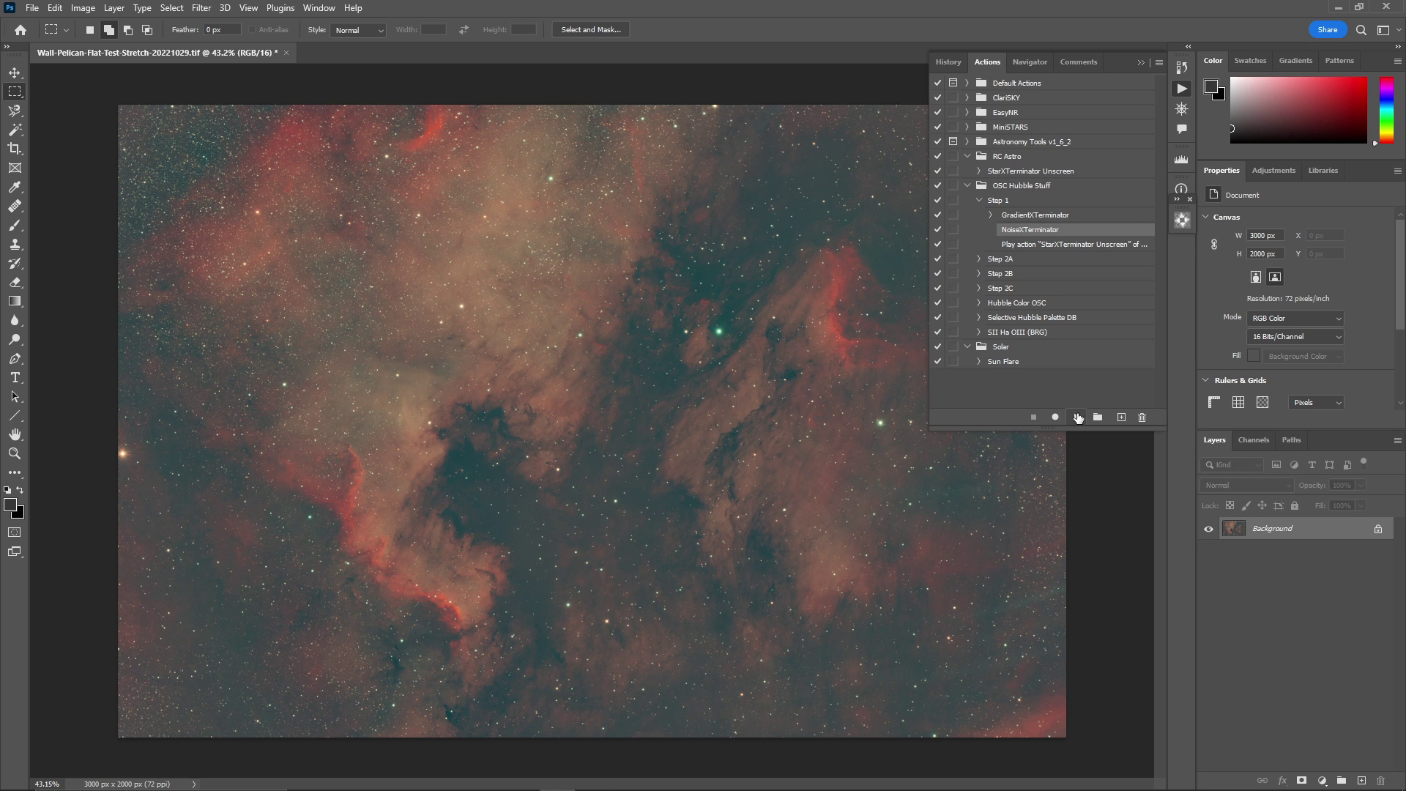
click(1002, 200)
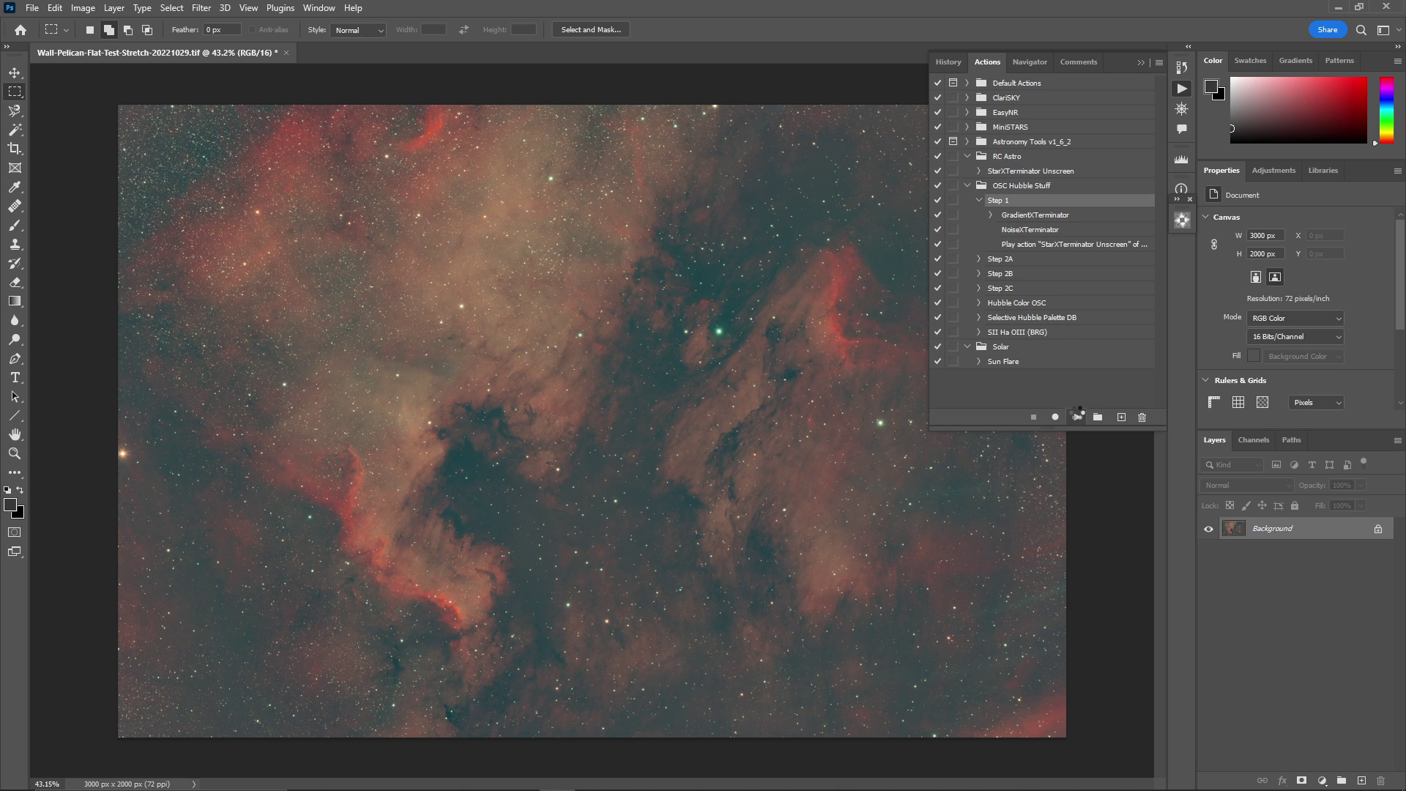
click(1077, 417)
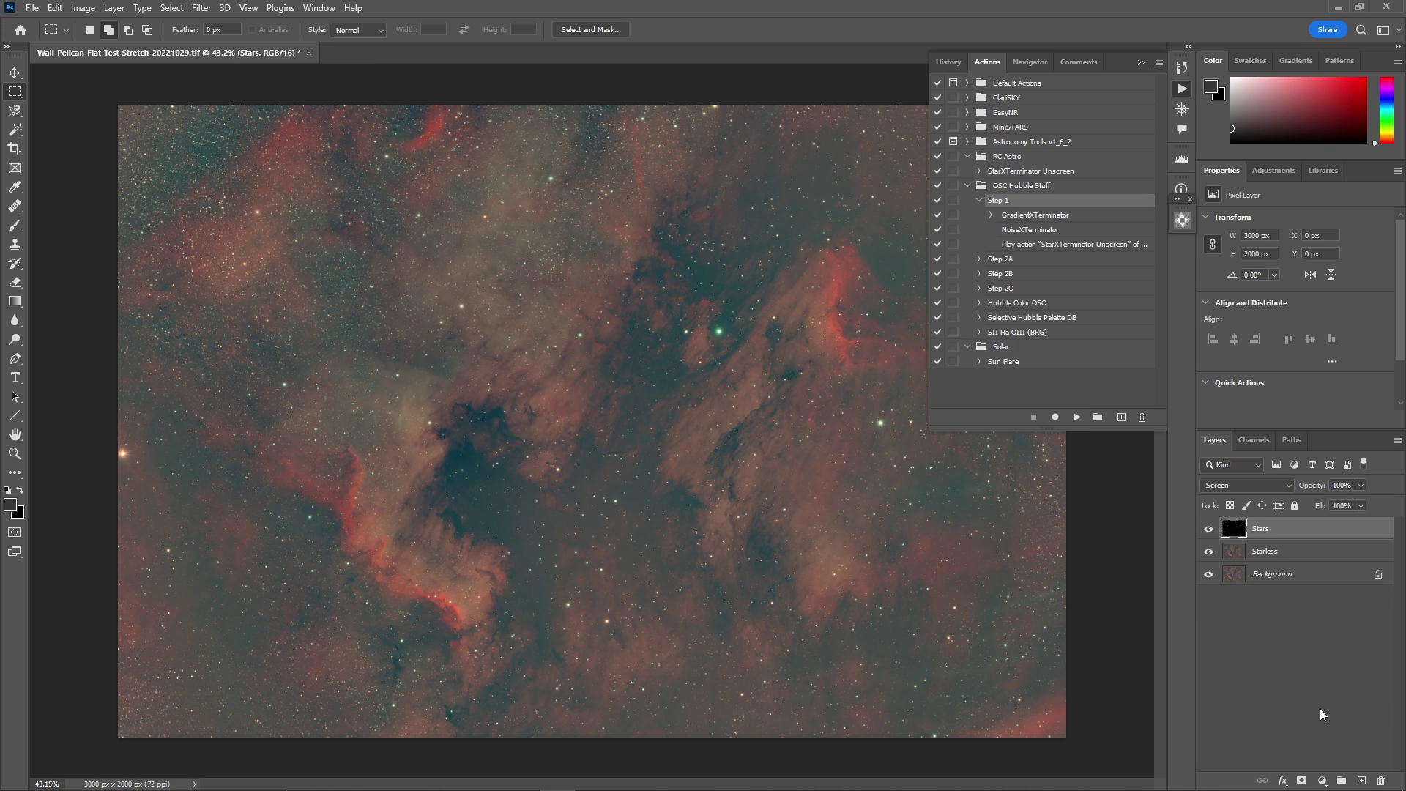
Toggle the visibility of the Stars and Starless layers to compare the stars, the starless nebula and the original background.
click(1207, 529)
click(1209, 530)
click(1208, 530)
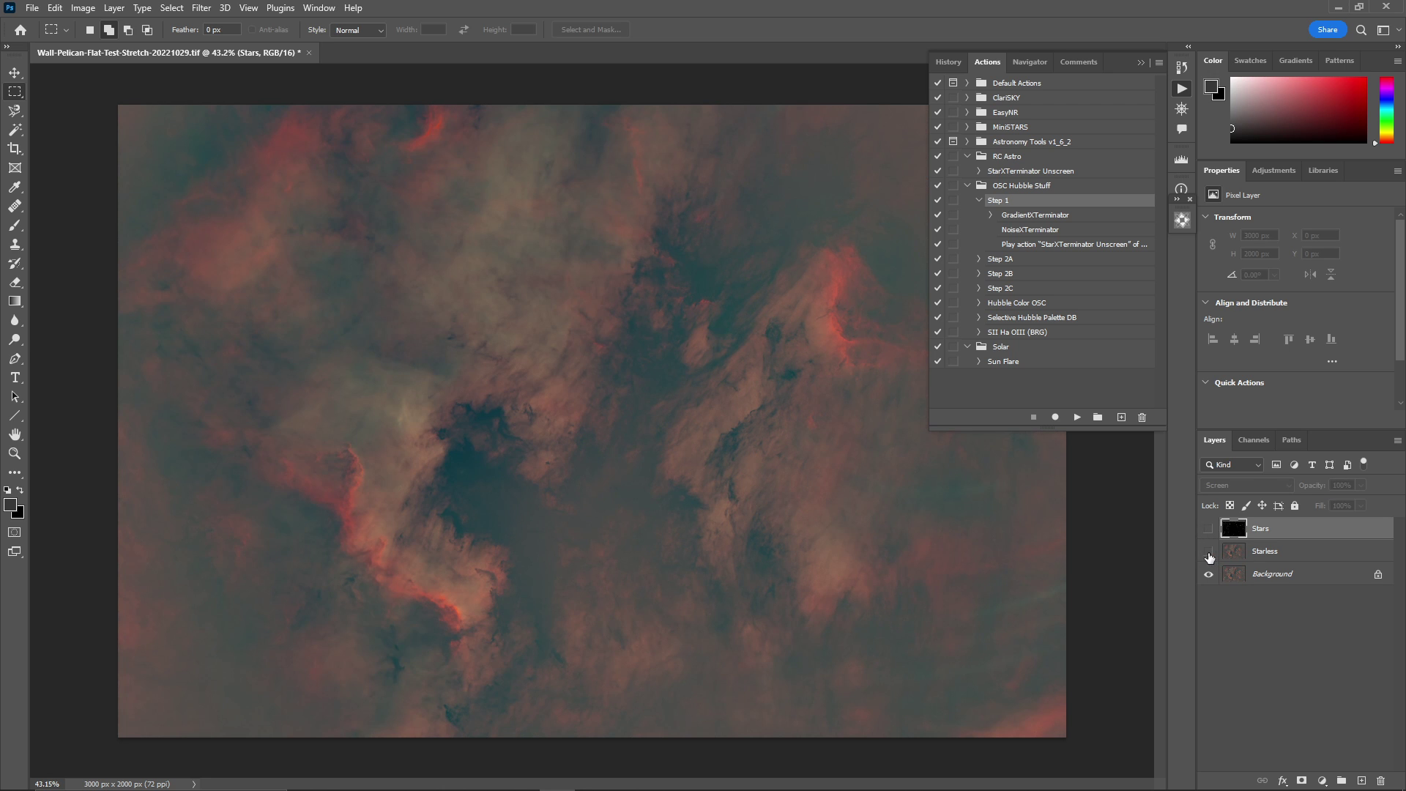
click(1208, 551)
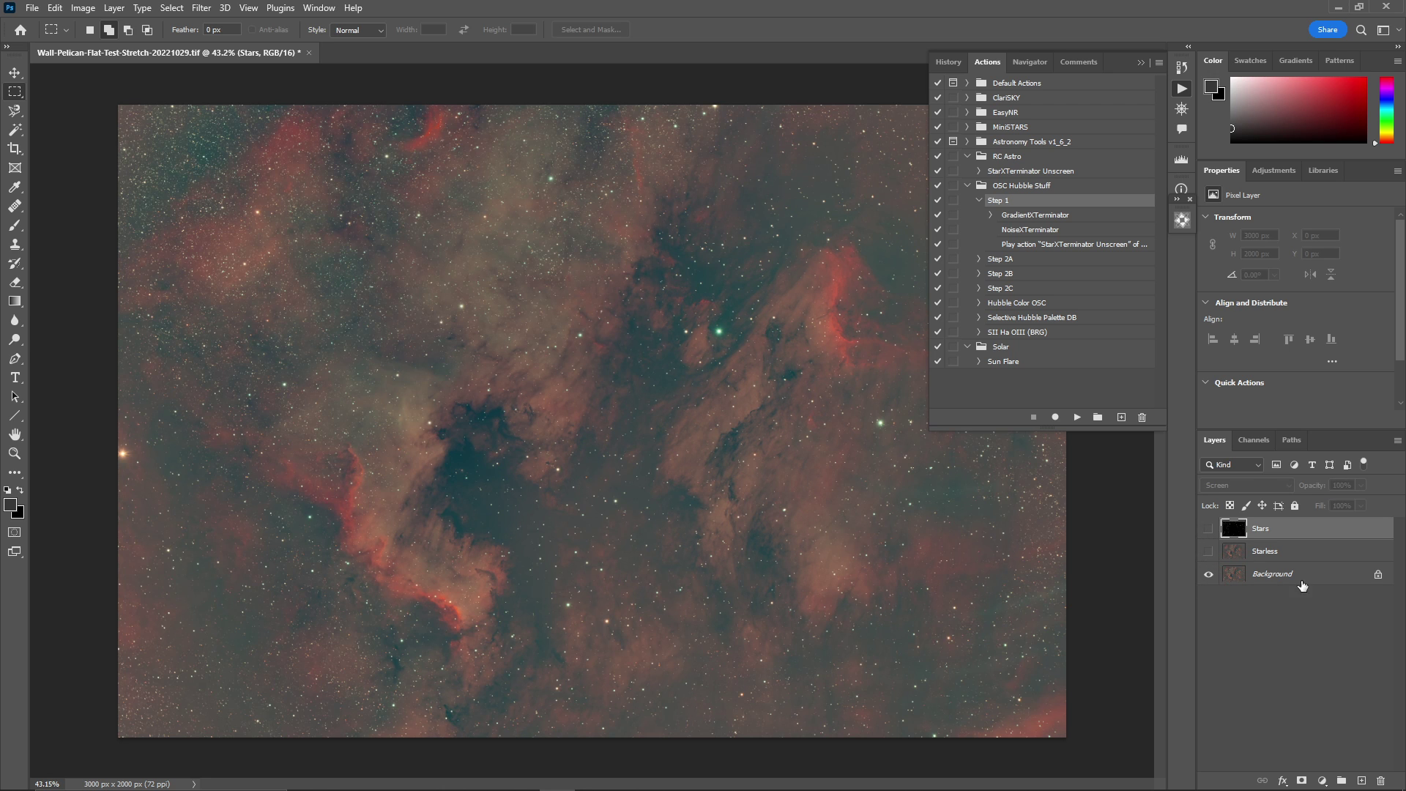
click(1208, 551)
click(1210, 530)
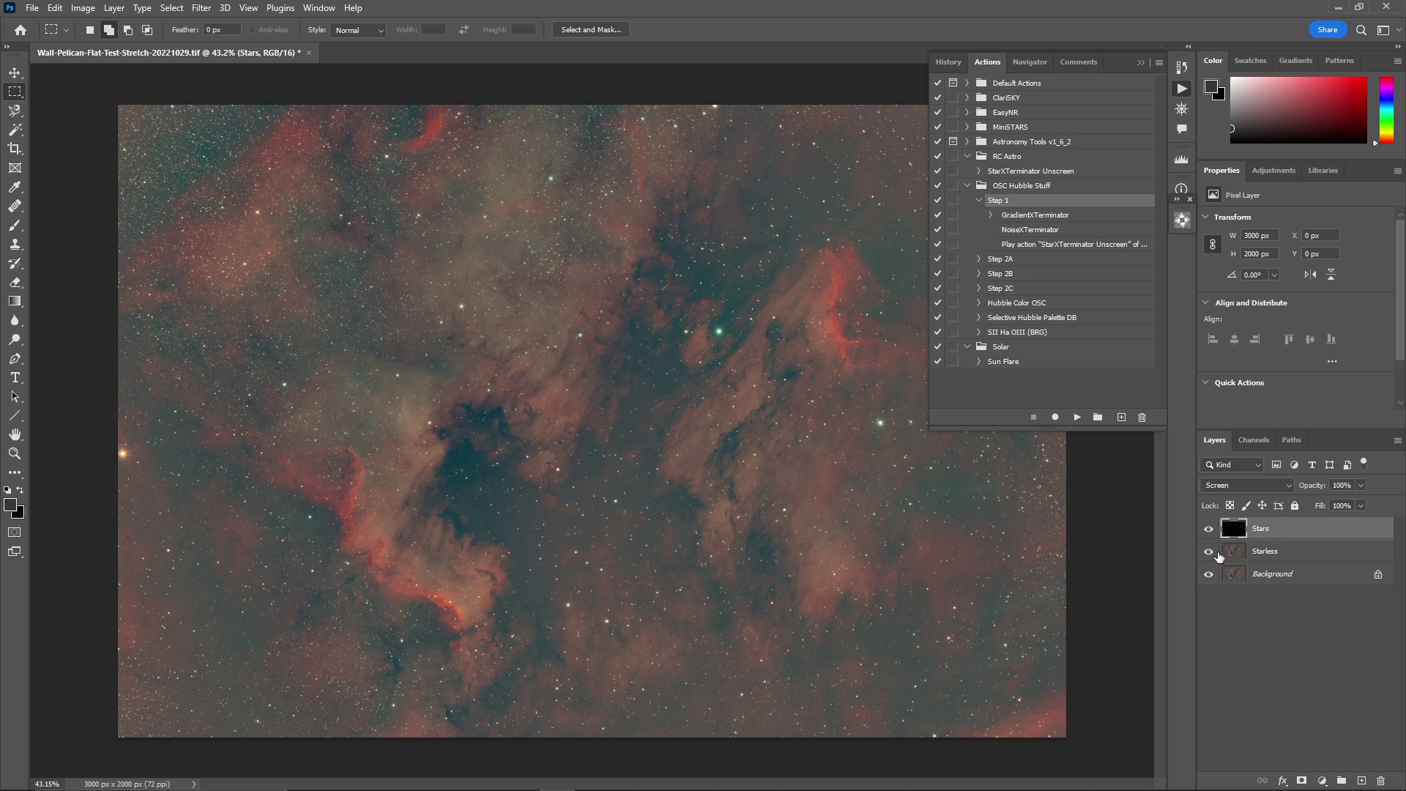
drag(1208, 550, 1209, 538)
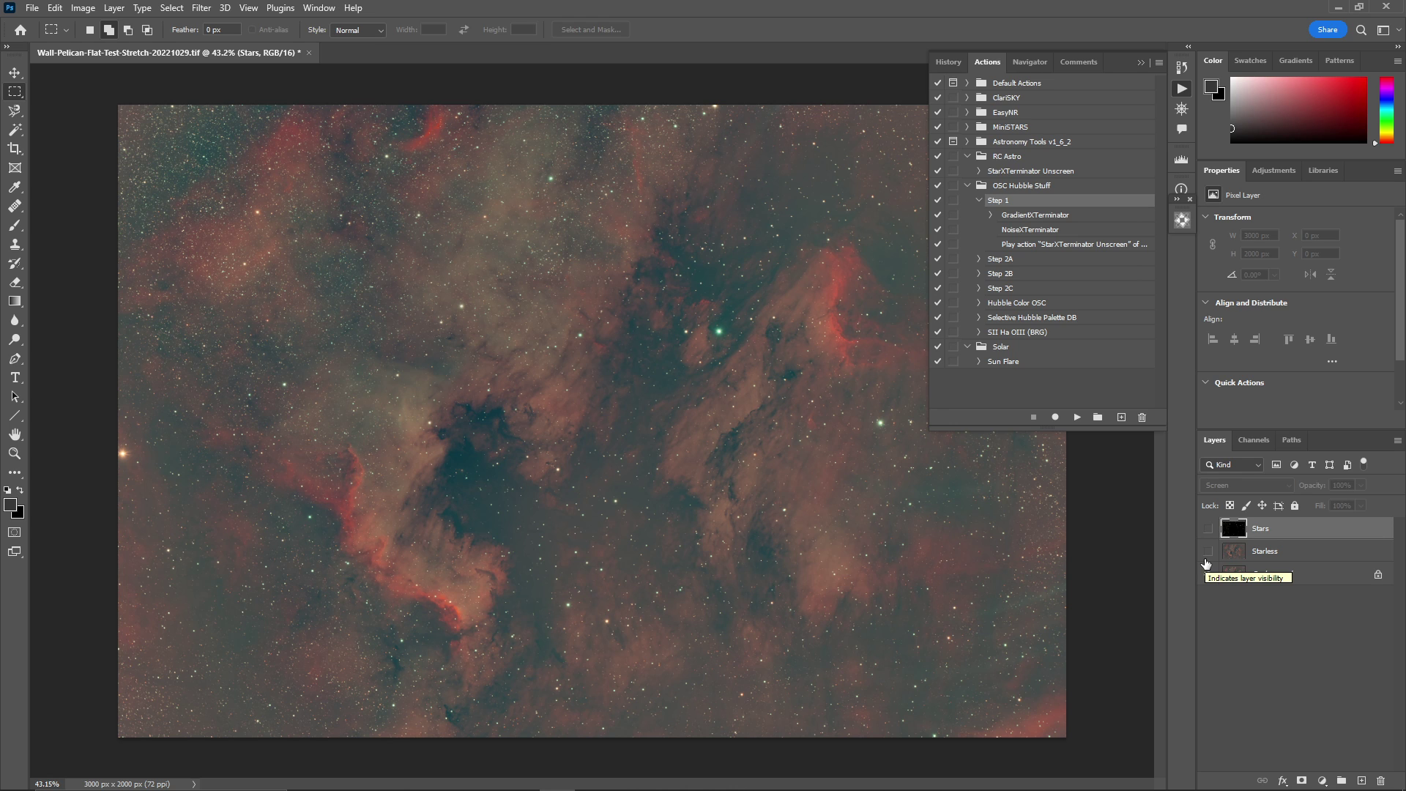
drag(1206, 565, 1209, 537)
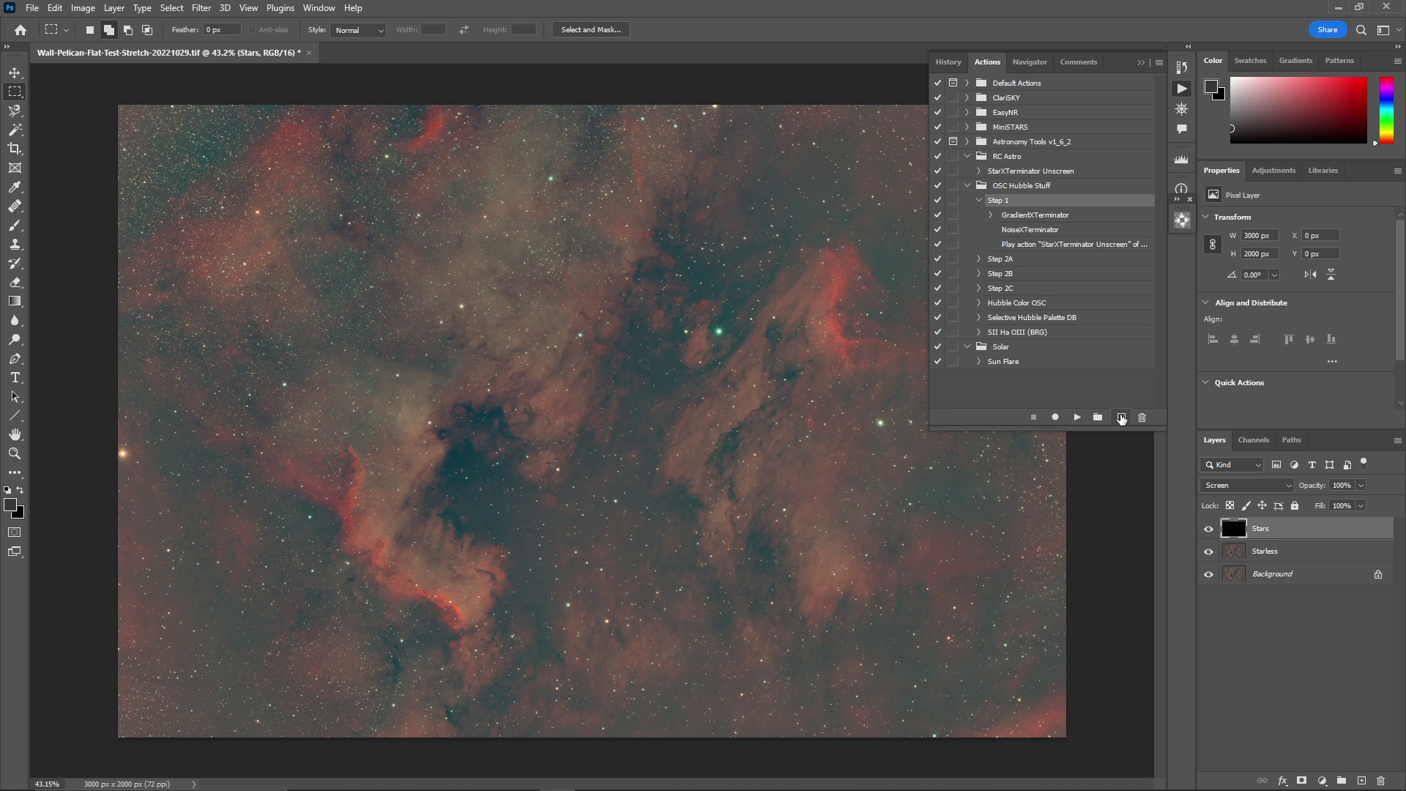
Create an action named SHO (BRG) in the OSC Hubble Stuff set and start recording it.
click(1120, 418)
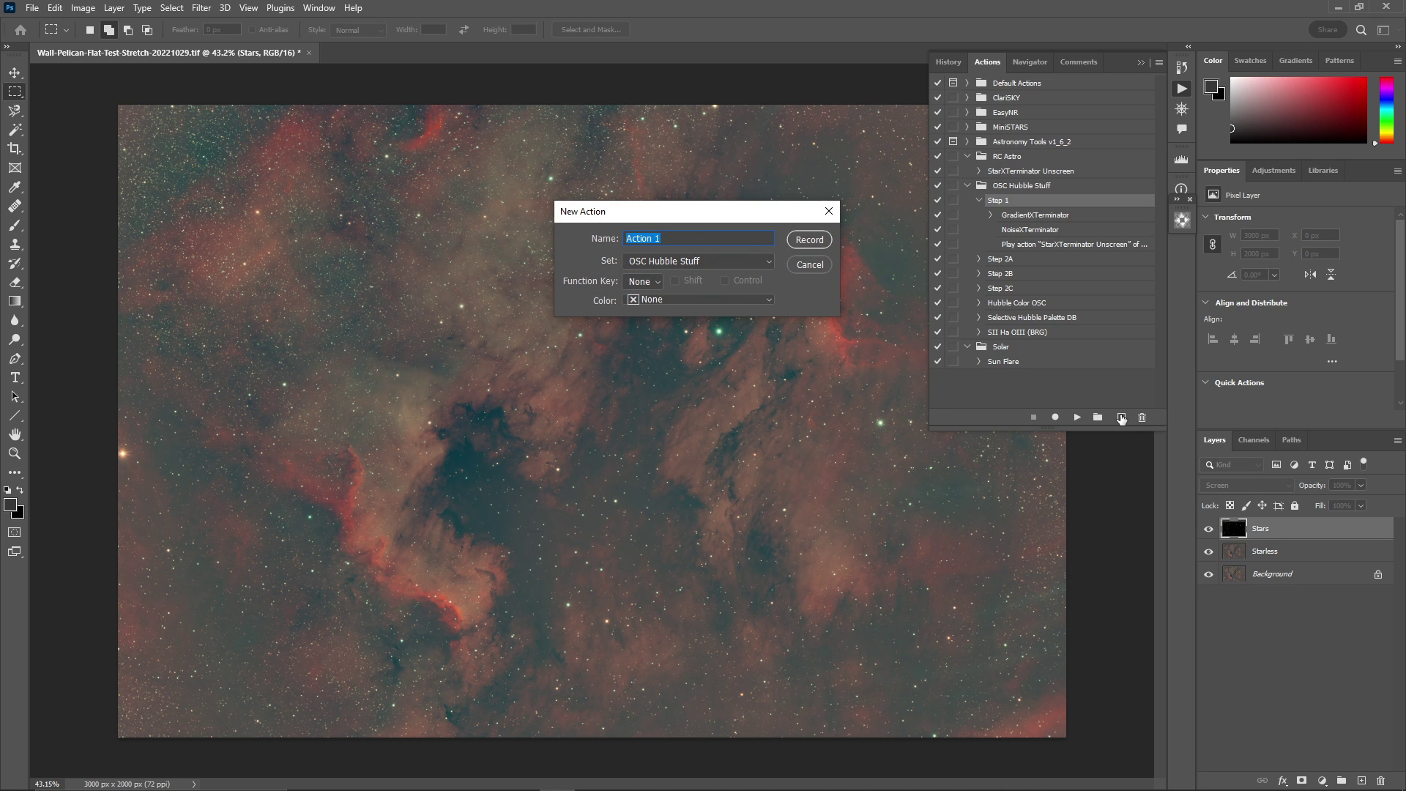
text(SHO)
text((BRG)
click(796, 243)
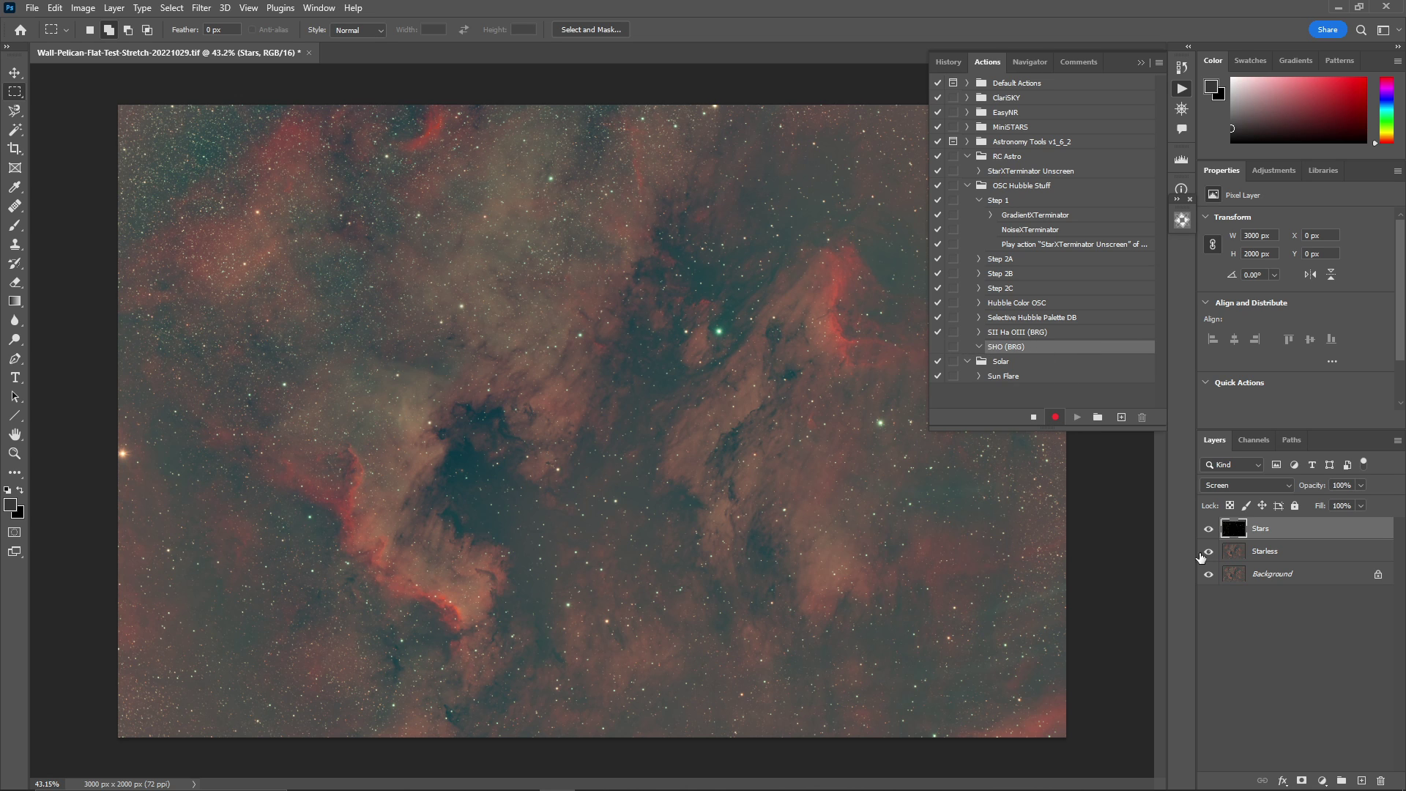
Hide the Stars layer and copy the entire red channel of the Starless layer.
click(1209, 530)
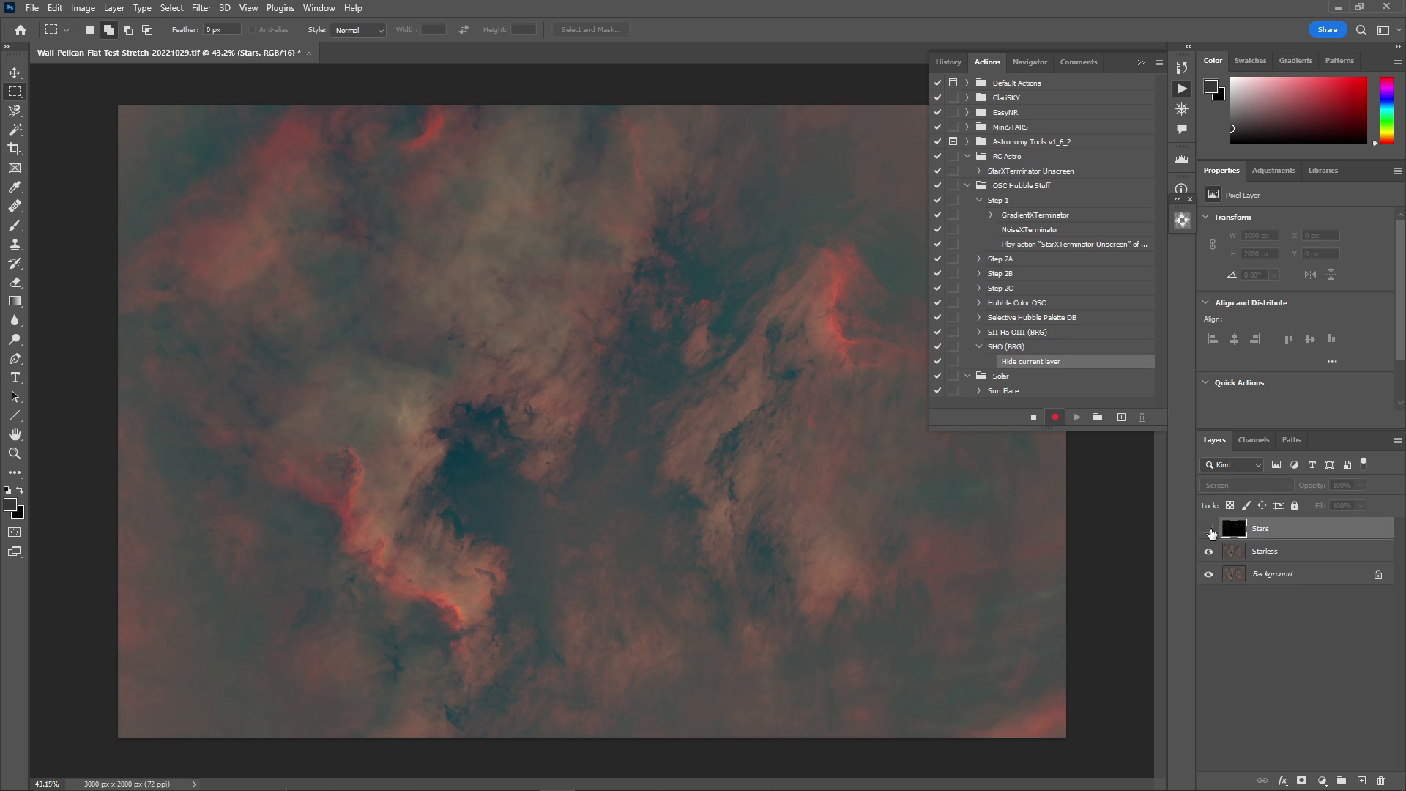
click(1258, 552)
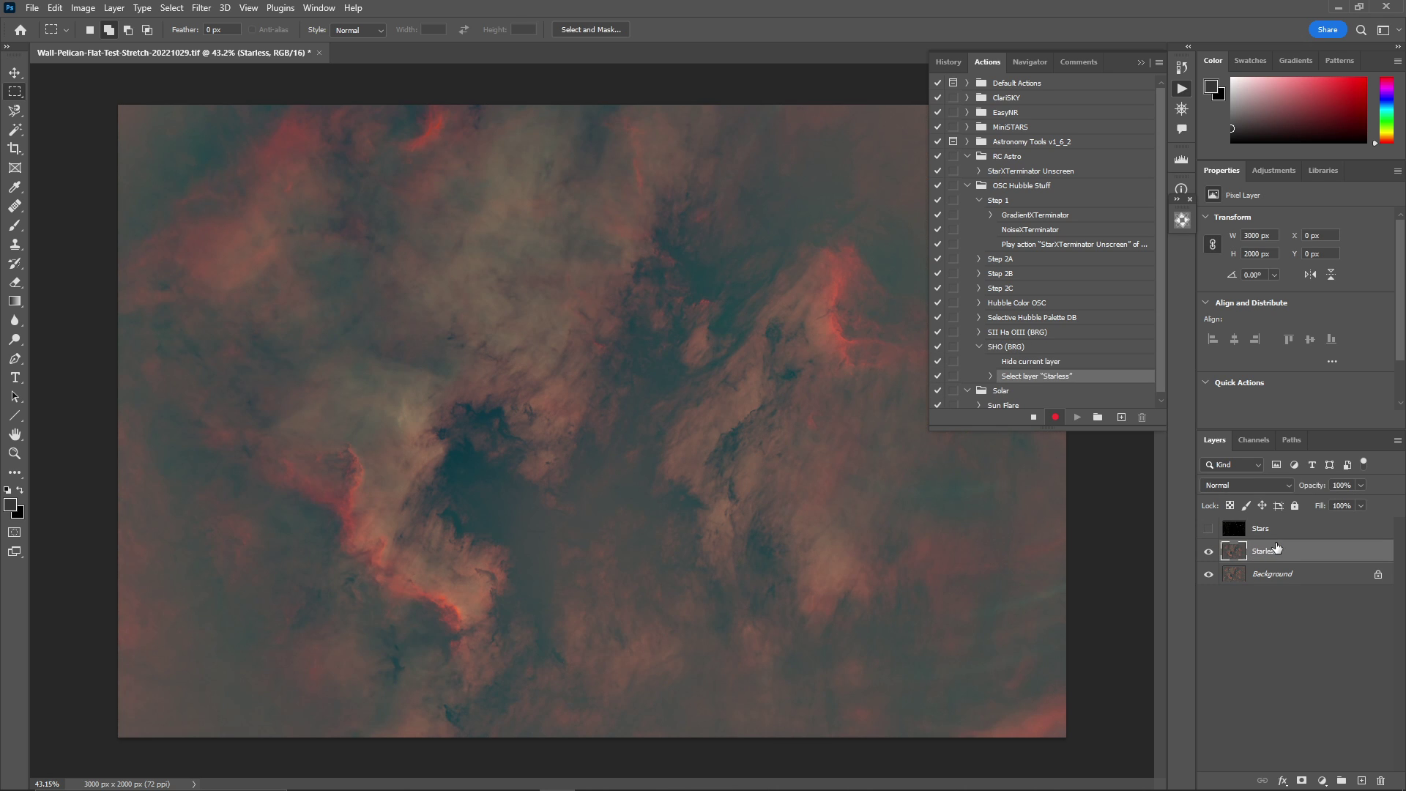
click(1260, 441)
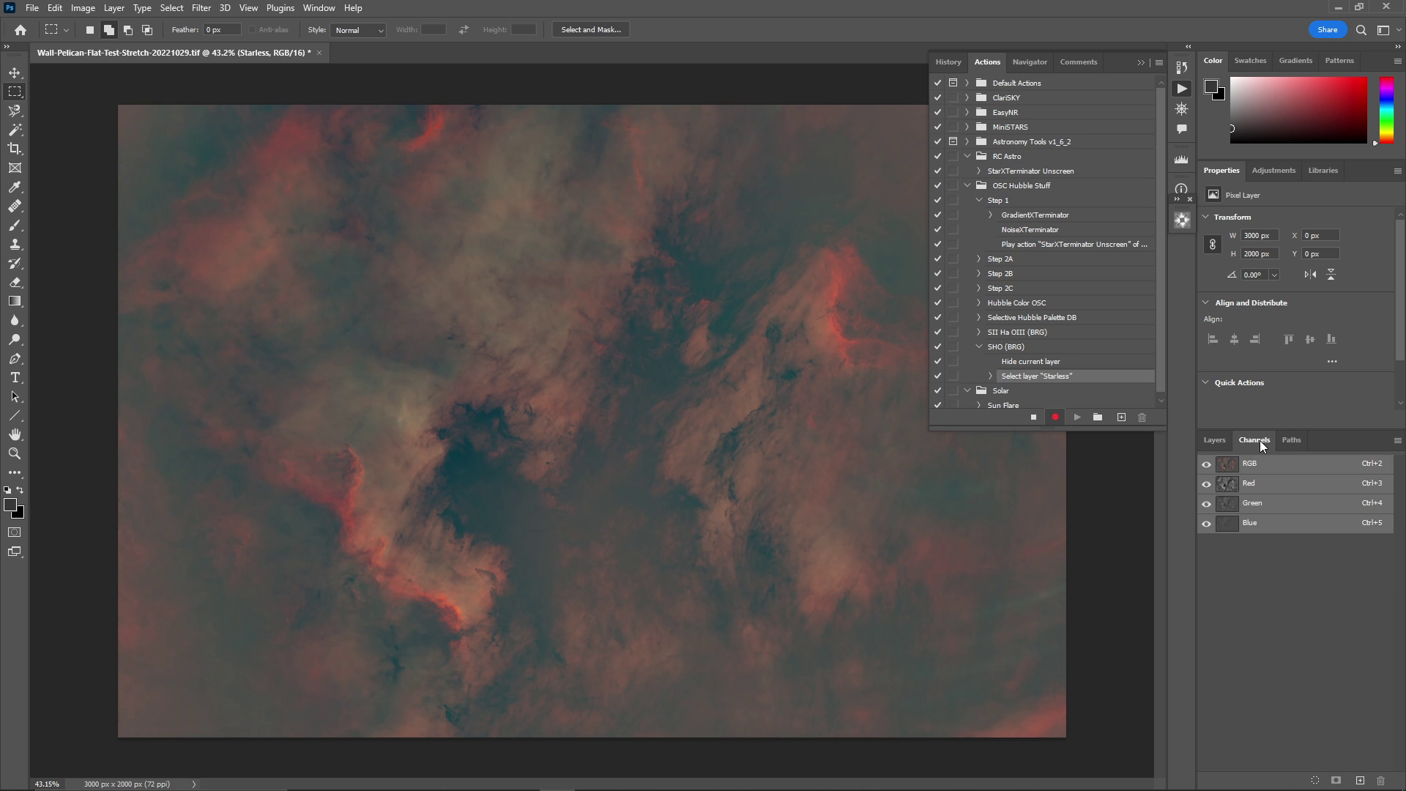
click(1249, 486)
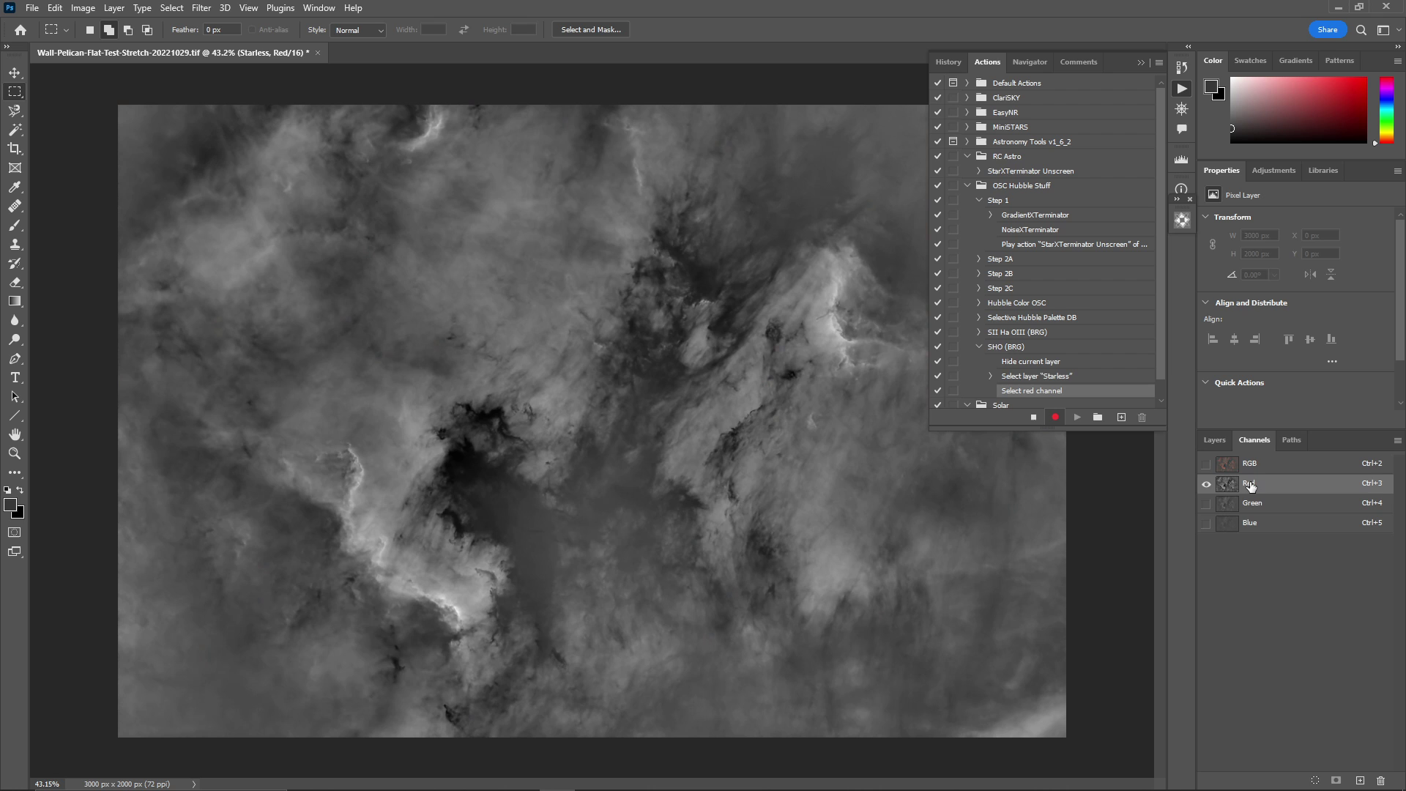
drag(1249, 487, 1253, 492)
ctrl+click(1252, 488)
key(ctrl+c)
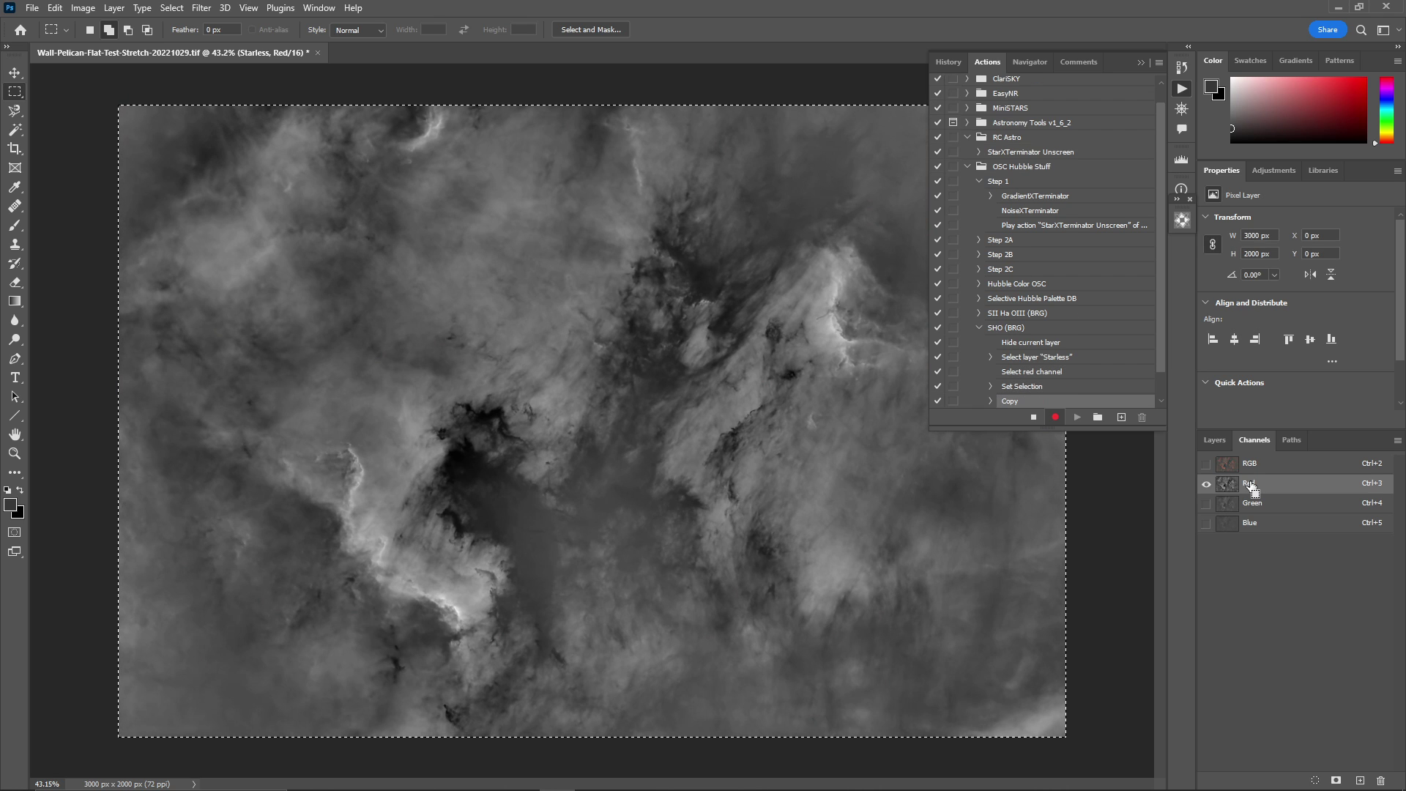
Create a 16-bit grayscale document named Red from the clipboard preset at 3000 x 2000 pixels.
key(ctrl+n)
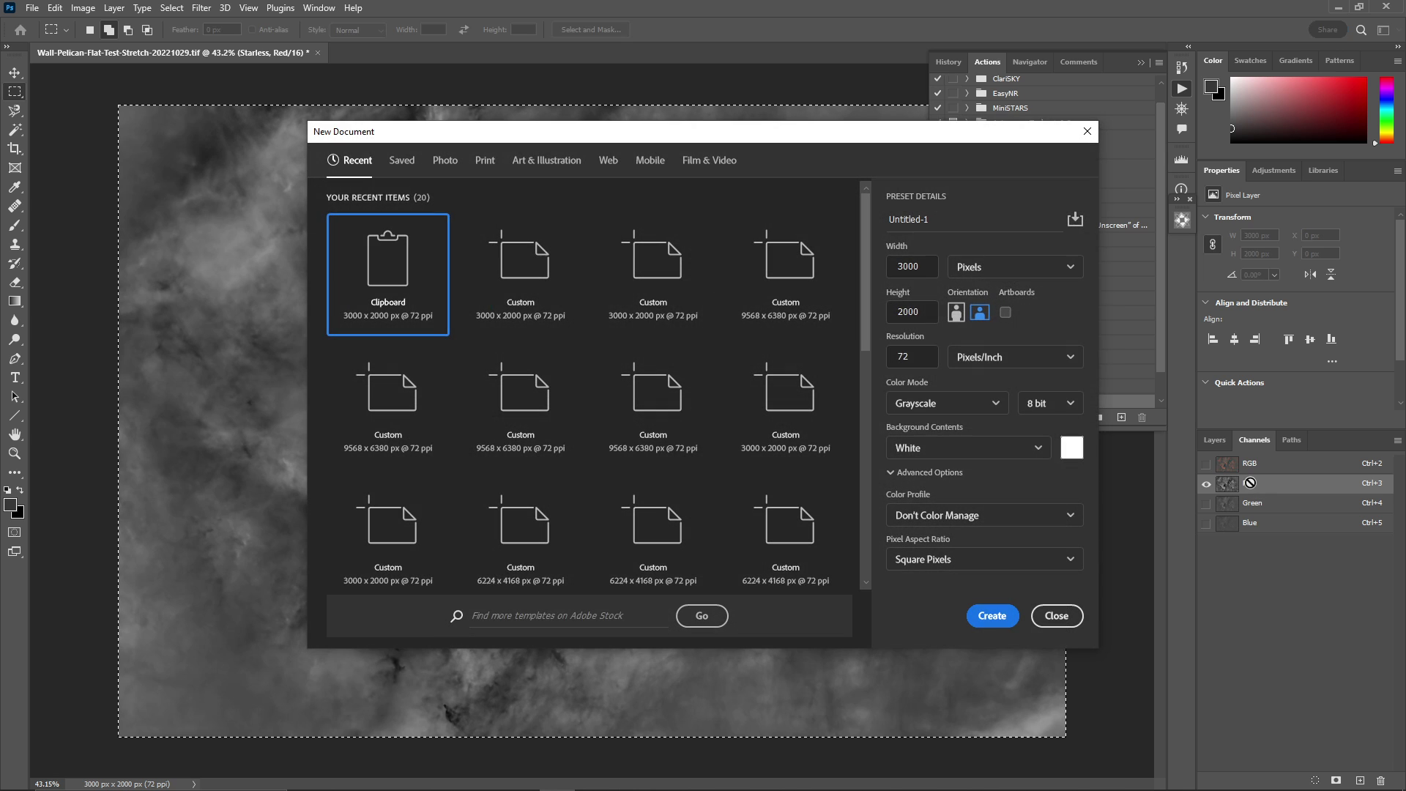
click(897, 221)
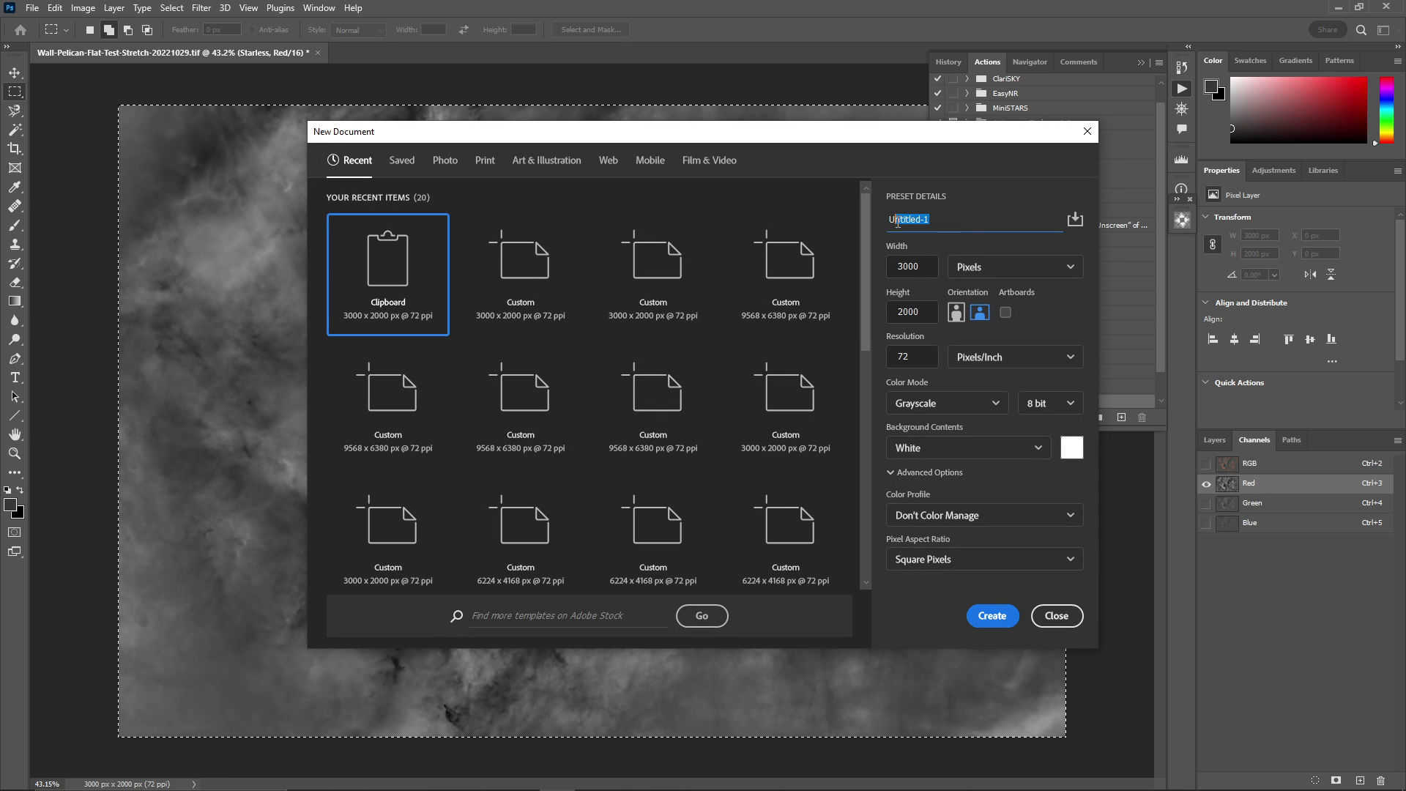
text(Red)
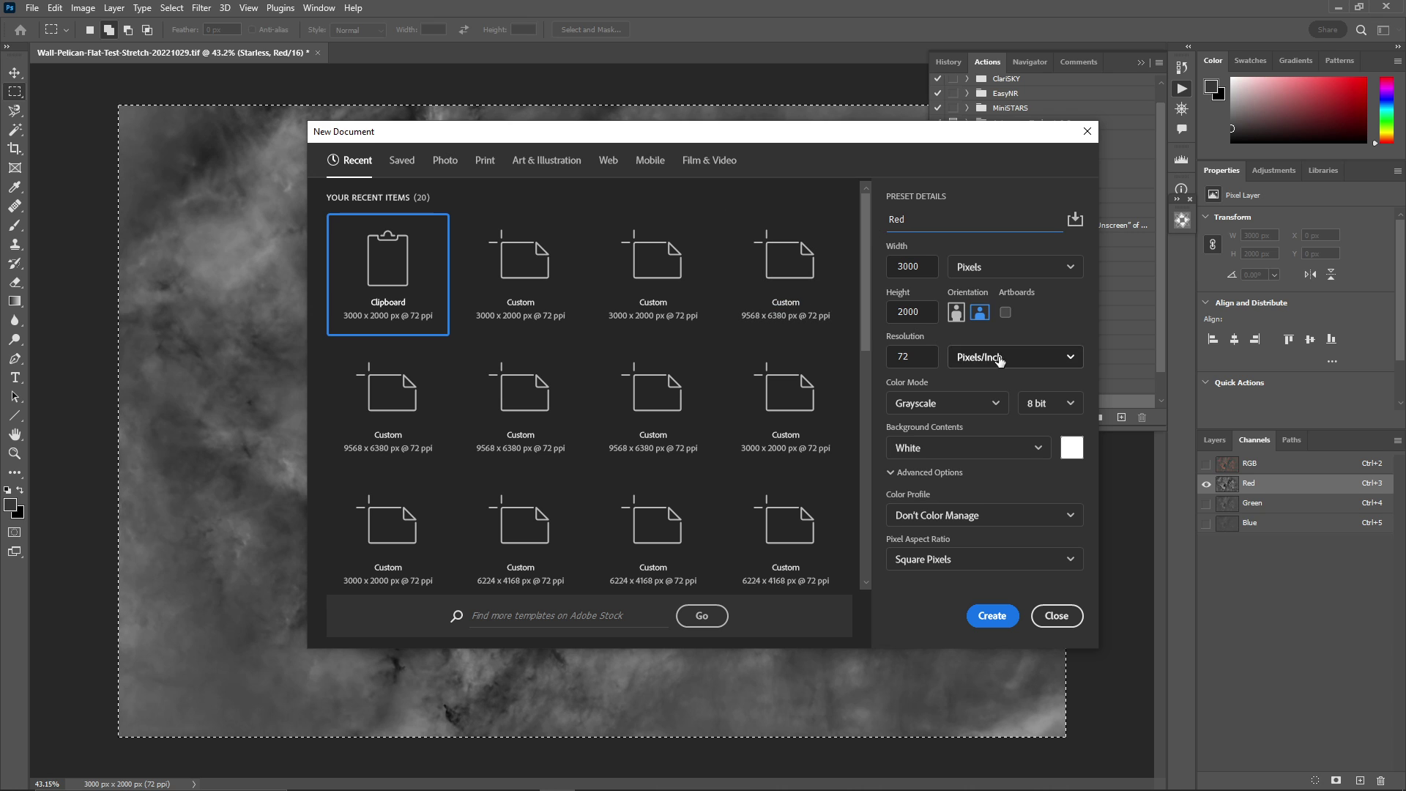
click(1075, 405)
click(1075, 405)
click(1039, 452)
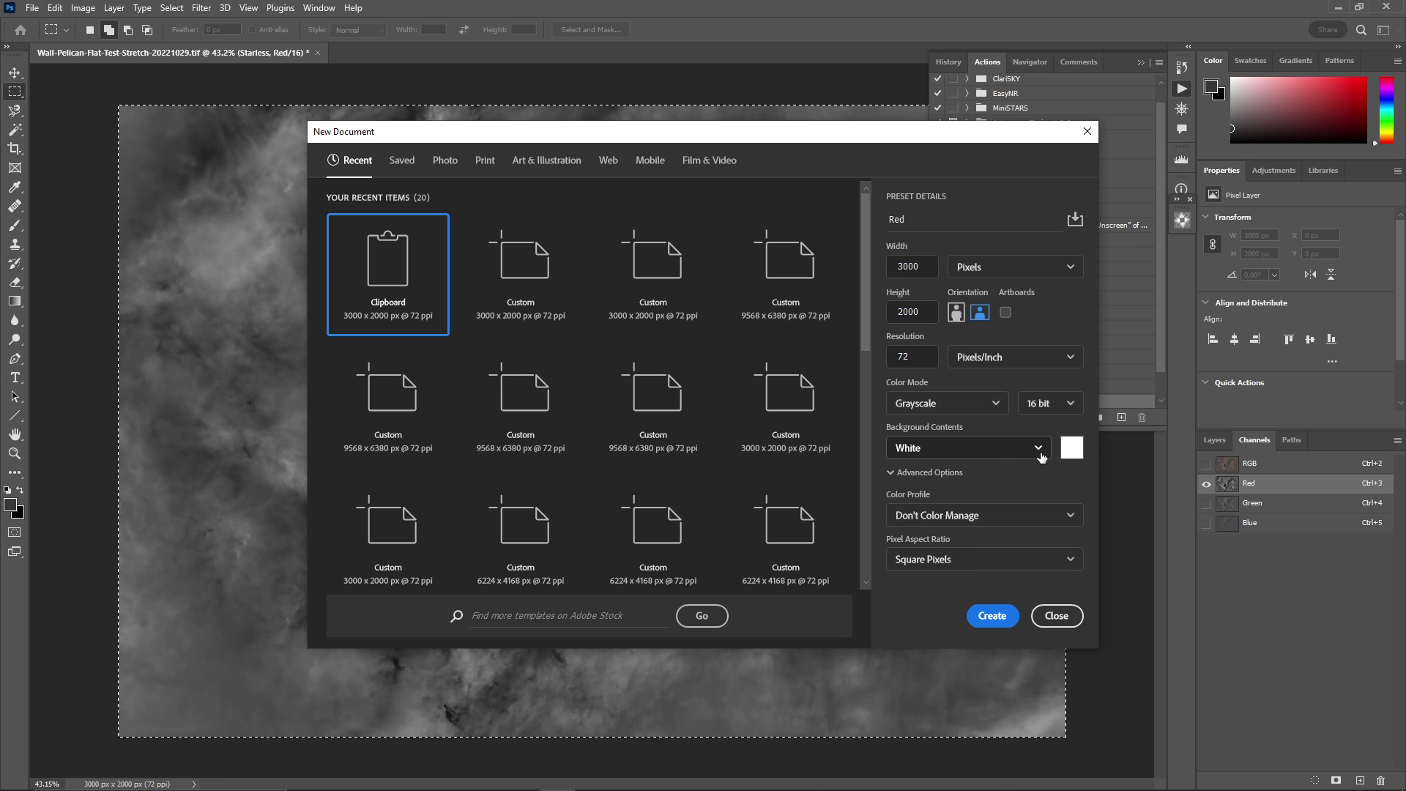
click(994, 617)
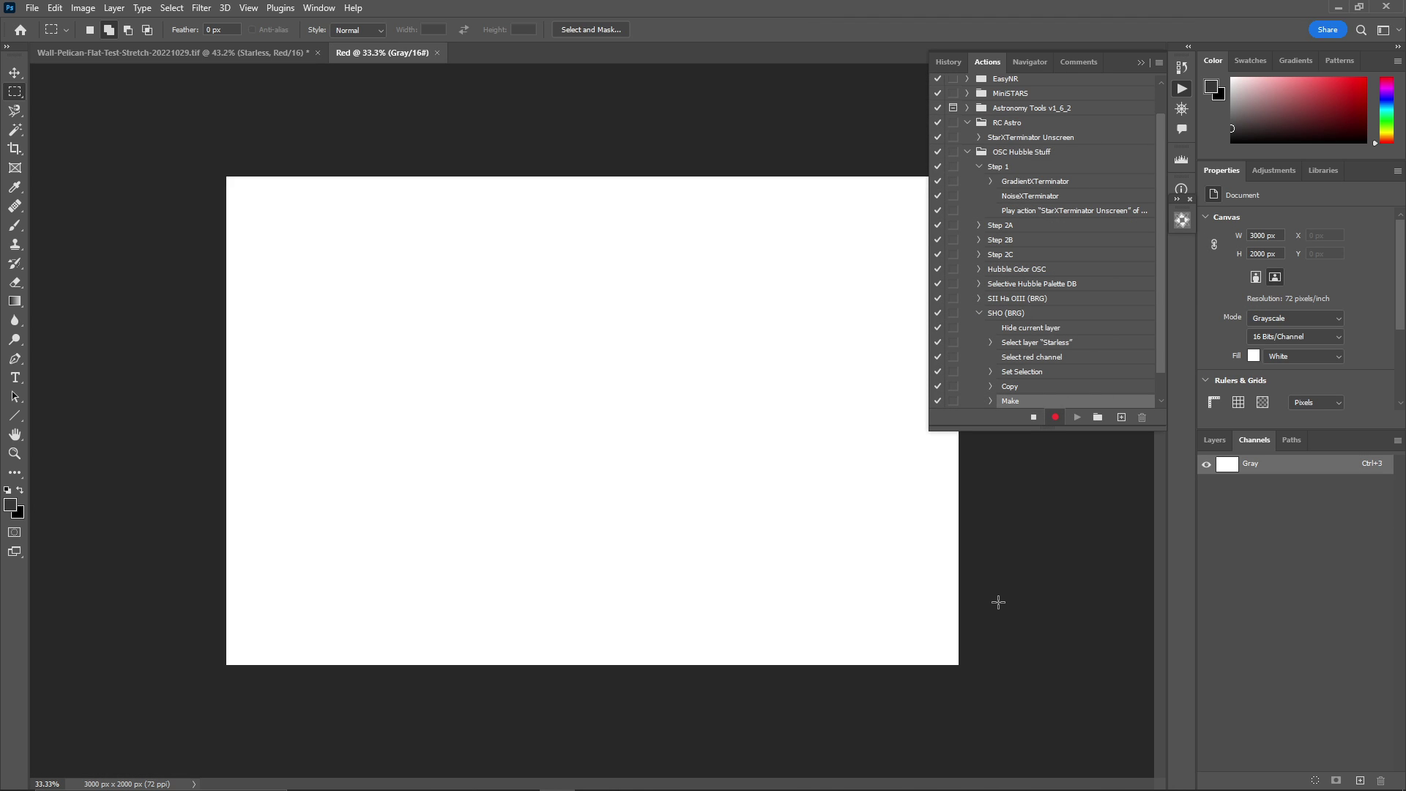
Paste the copied red channel into the Red document and merge it down onto the white background.
key(ctrl+v)
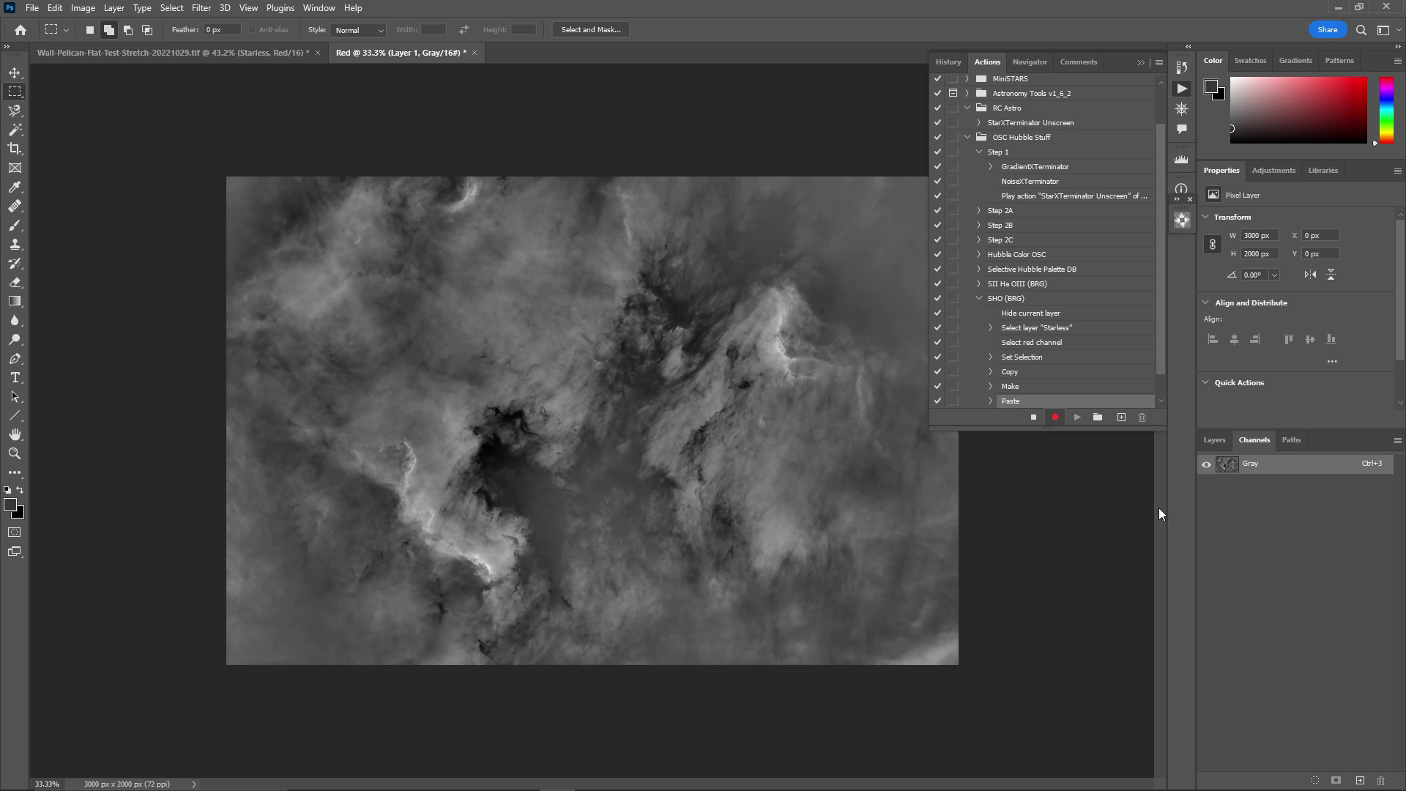
click(1213, 438)
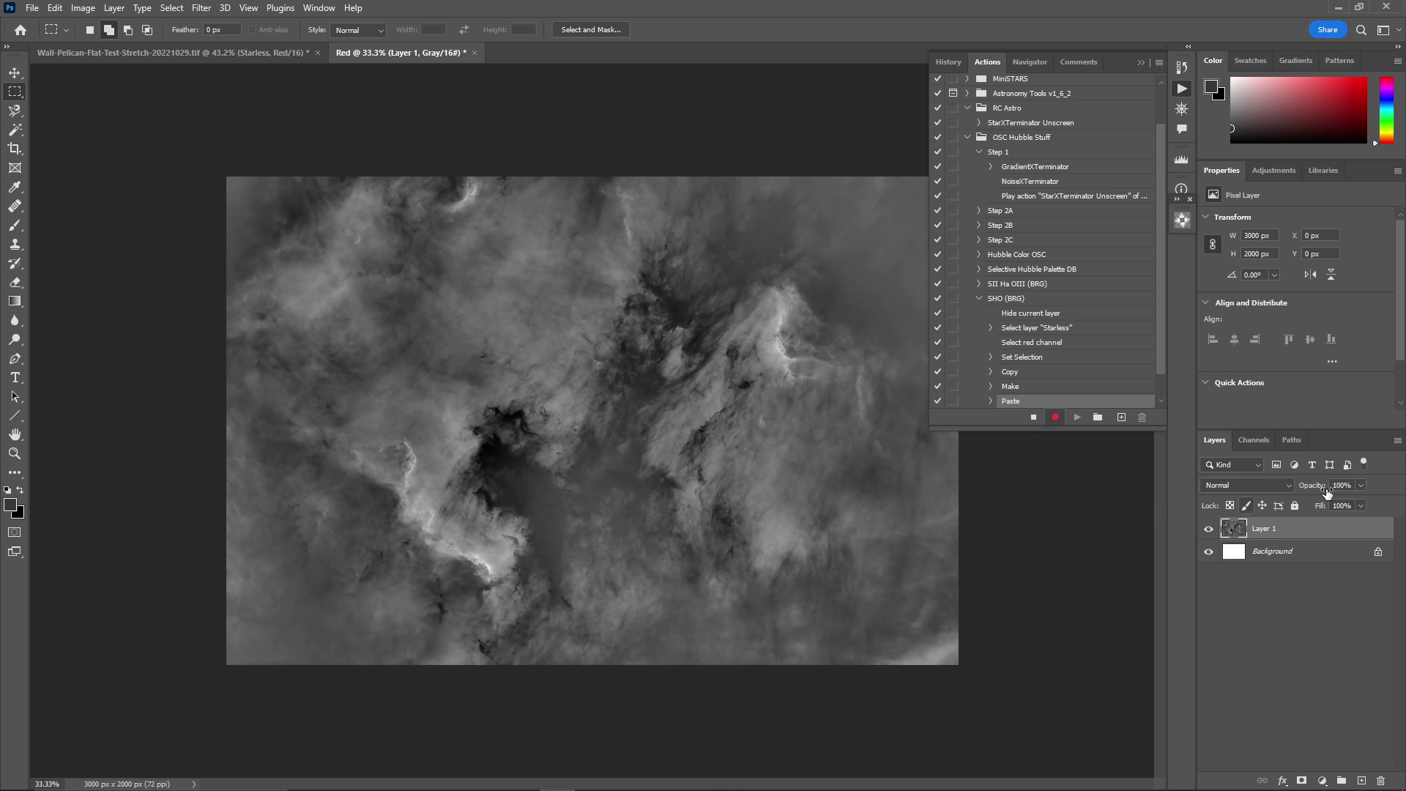
click(1397, 441)
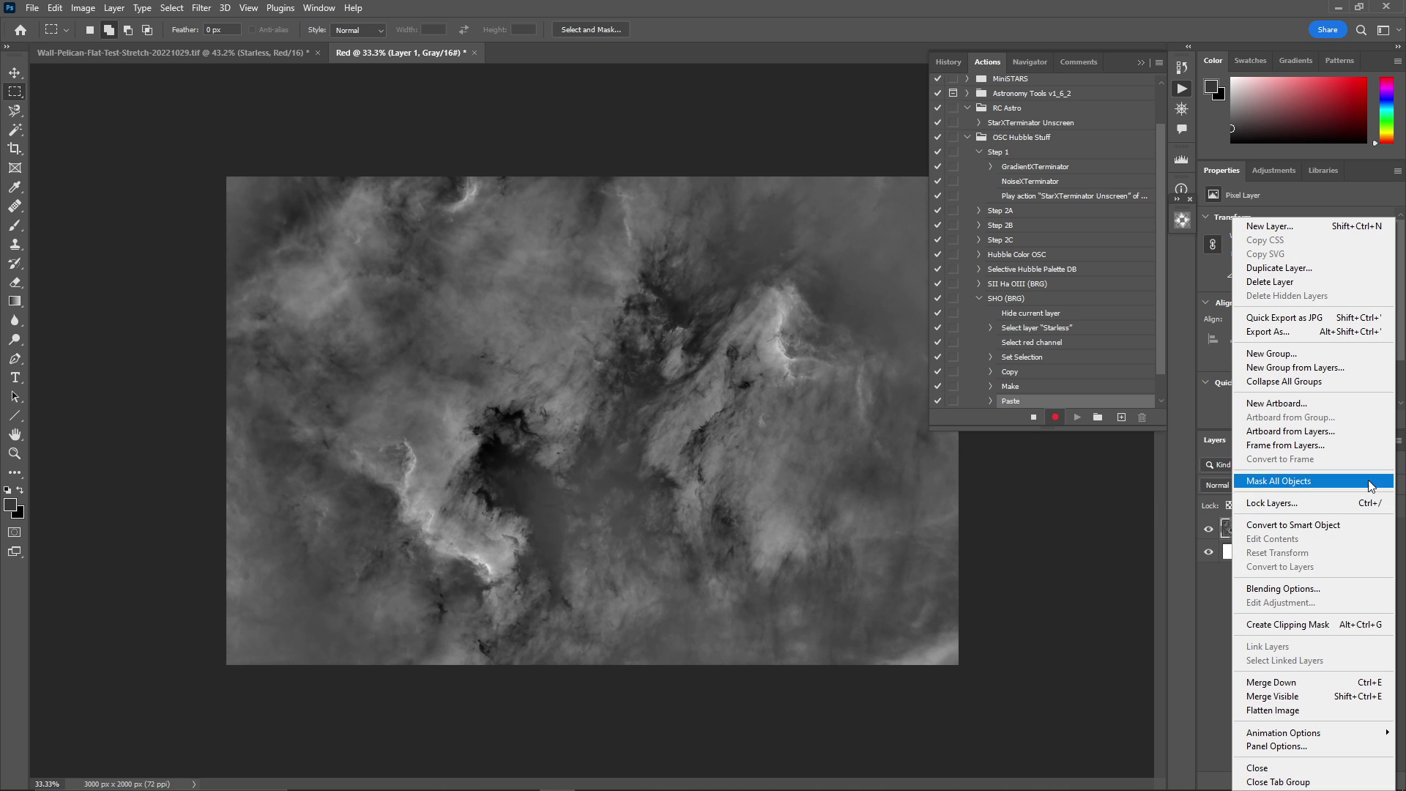
click(1312, 682)
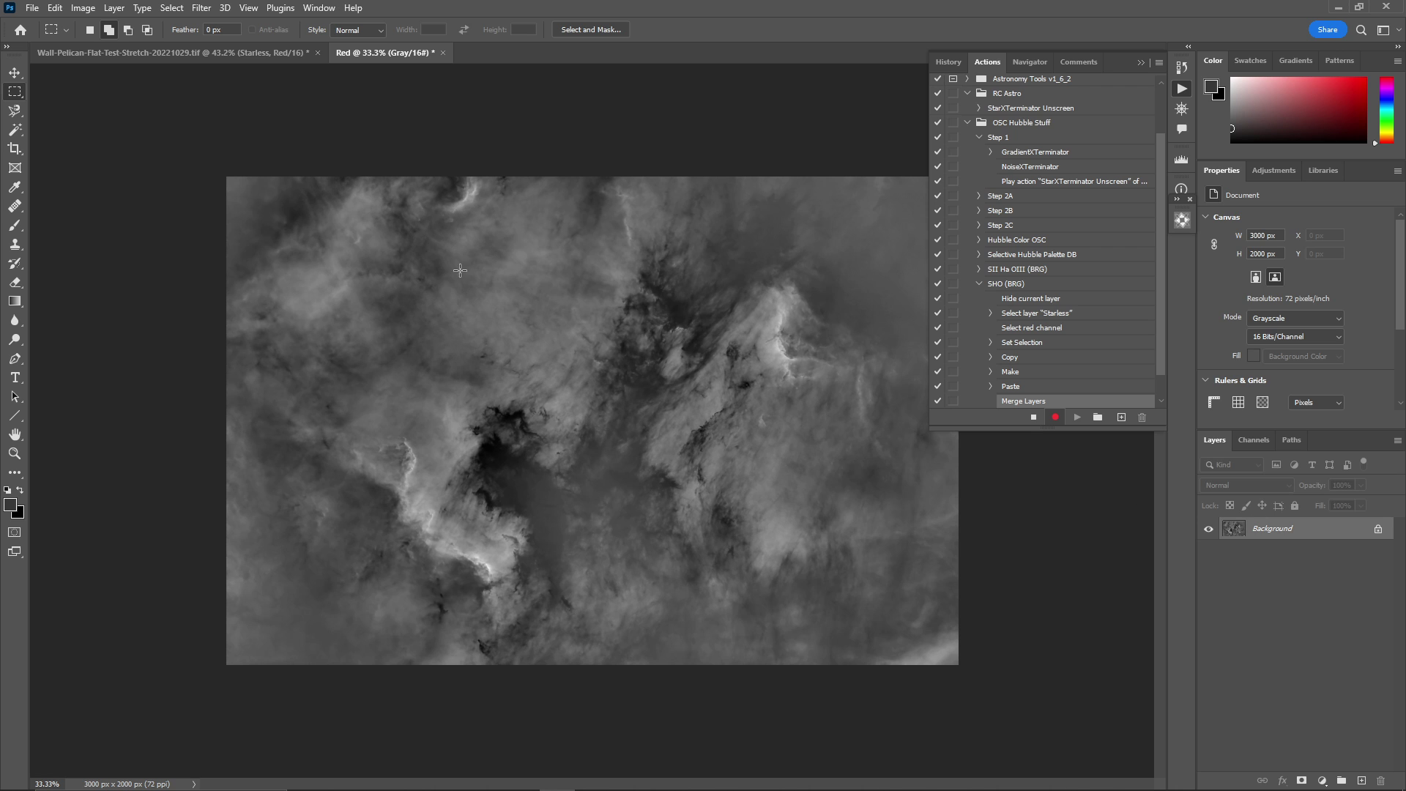
Return to the nebula image and copy the entire green channel of the Starless layer.
click(177, 54)
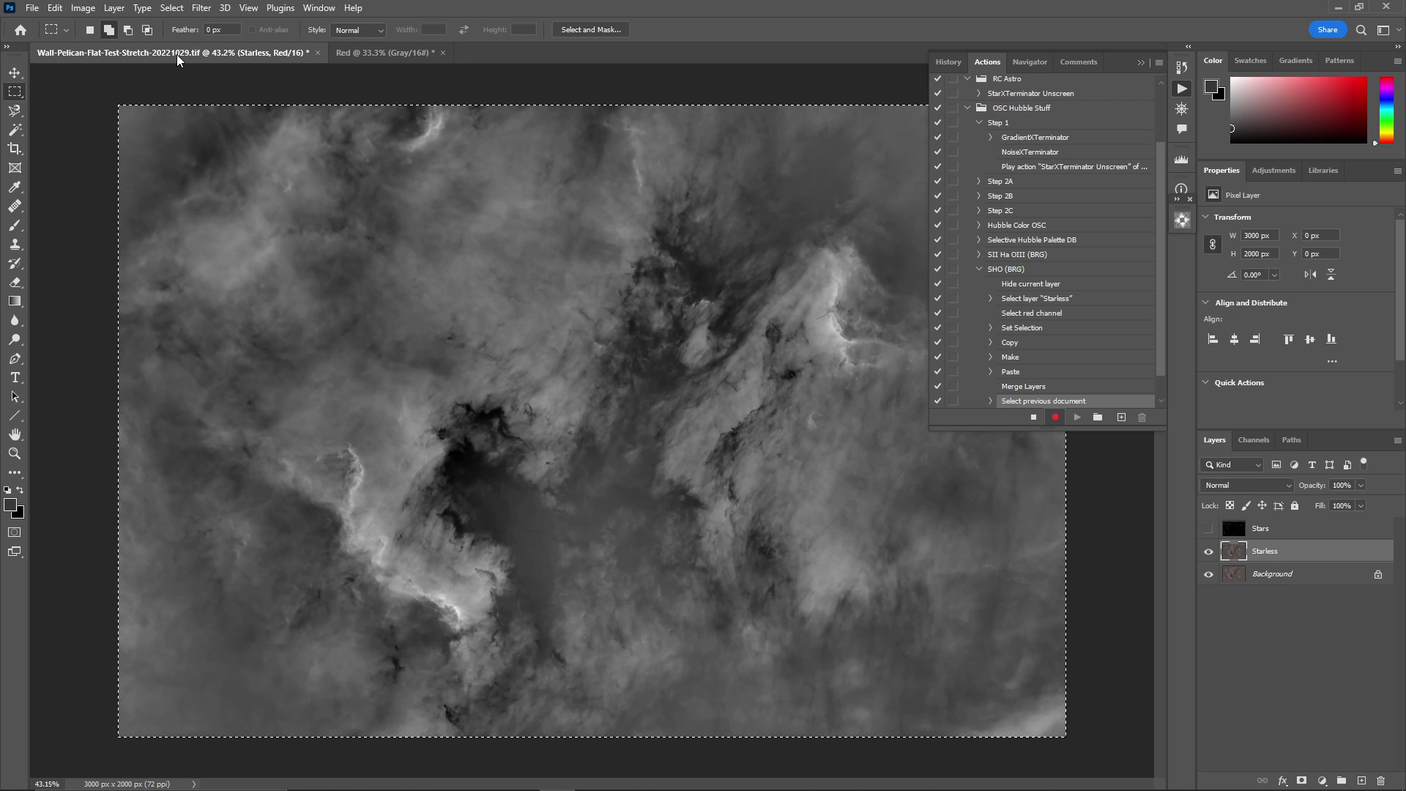
click(1258, 443)
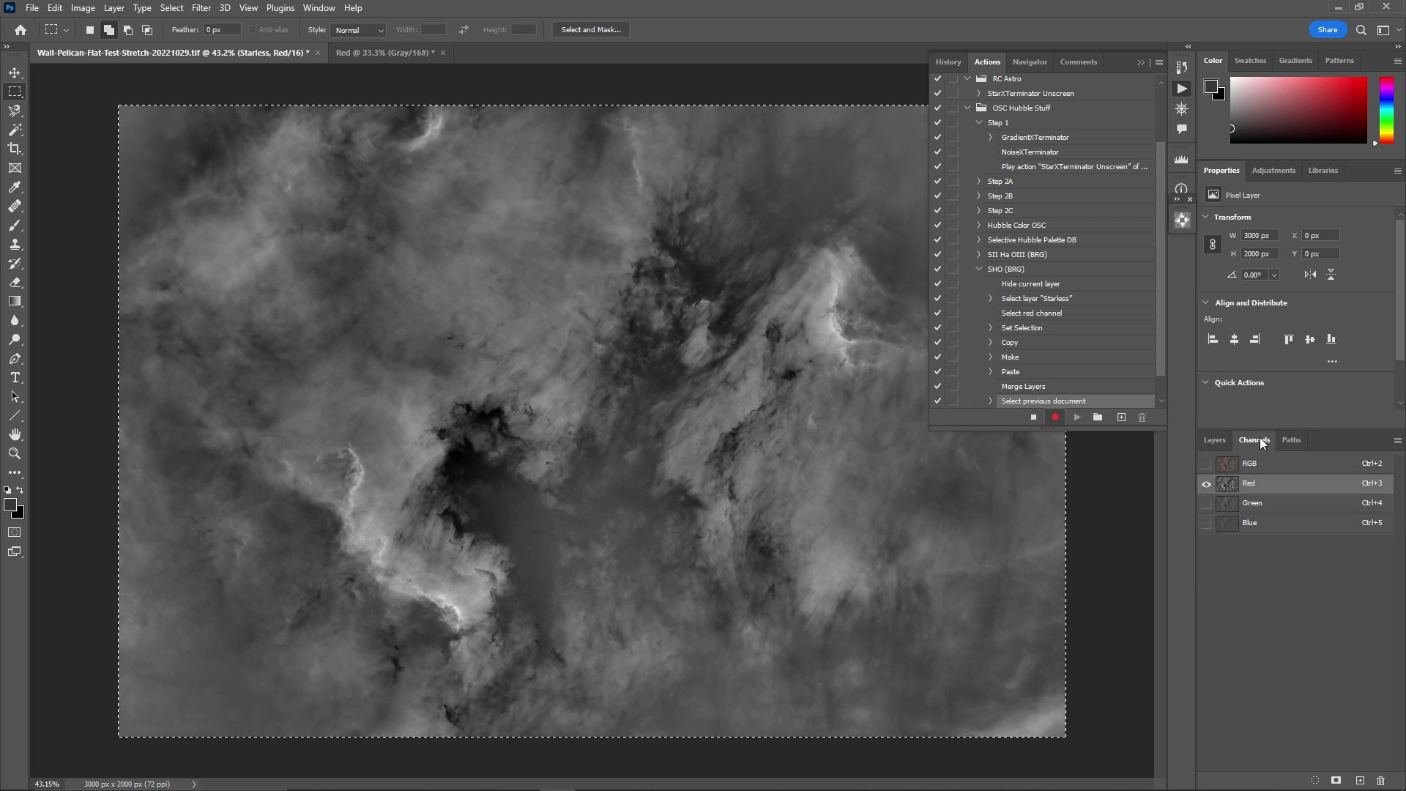
click(1252, 504)
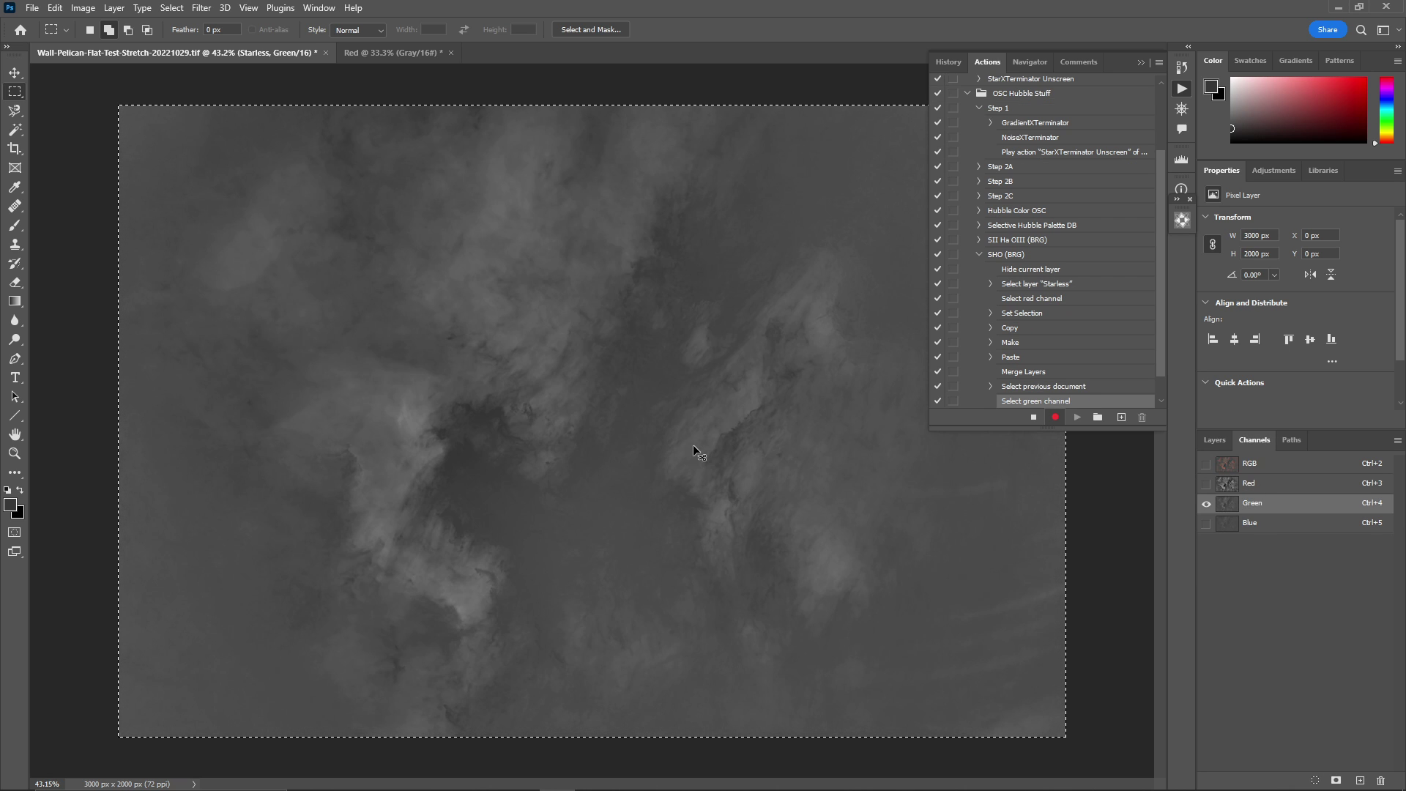
key(ctrl+a)
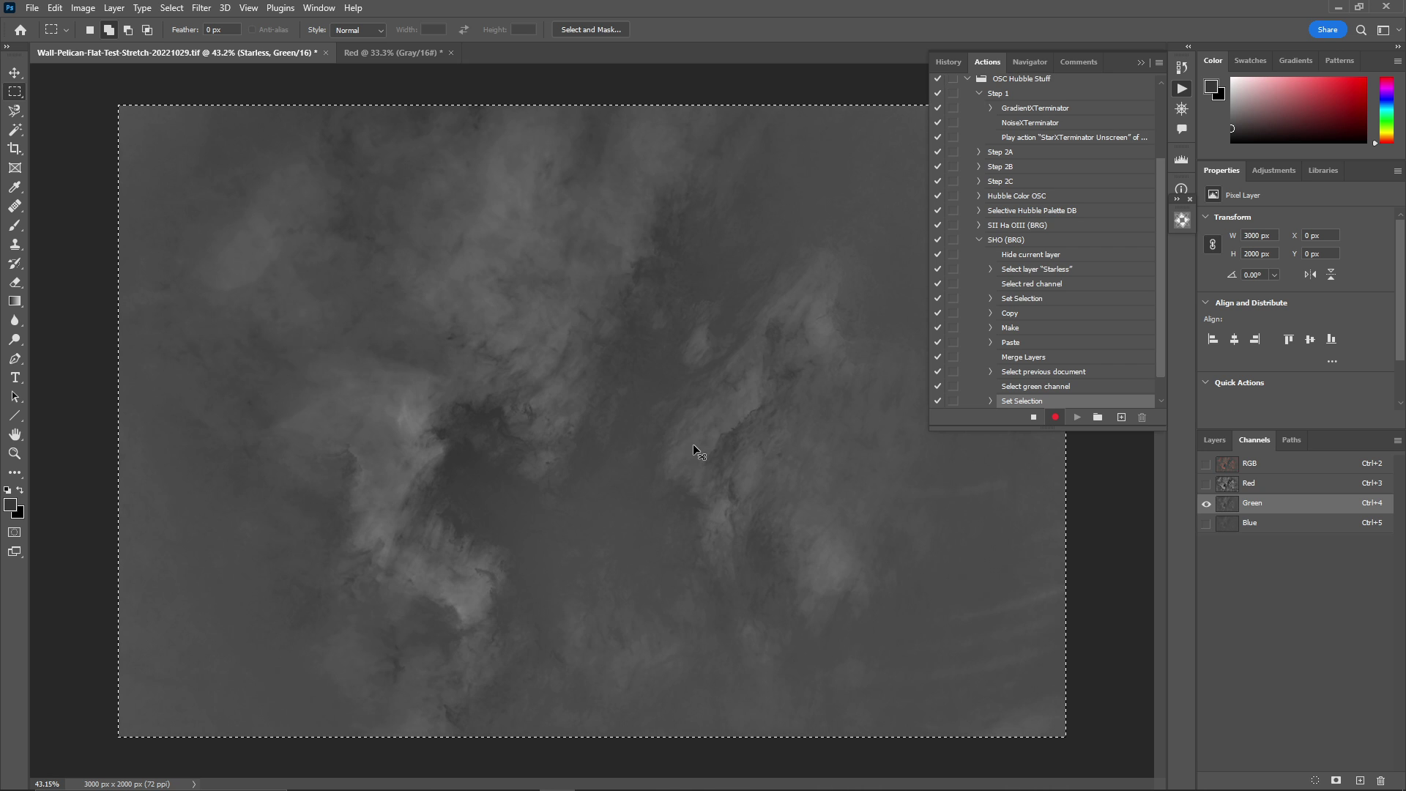
Create a 16-bit grayscale document named Green from the clipboard preset at 3000 x 2000 pixels.
key(ctrl+n)
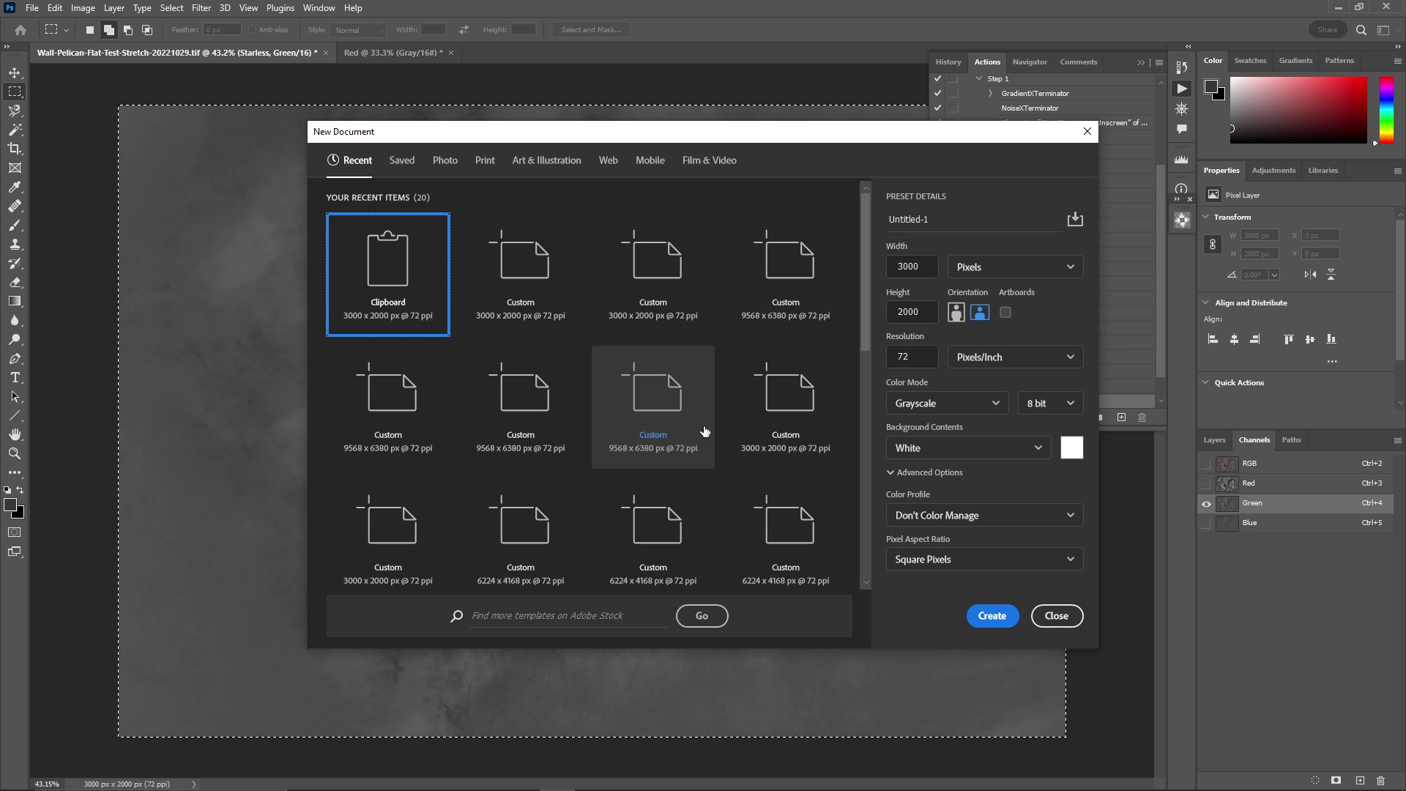
click(941, 224)
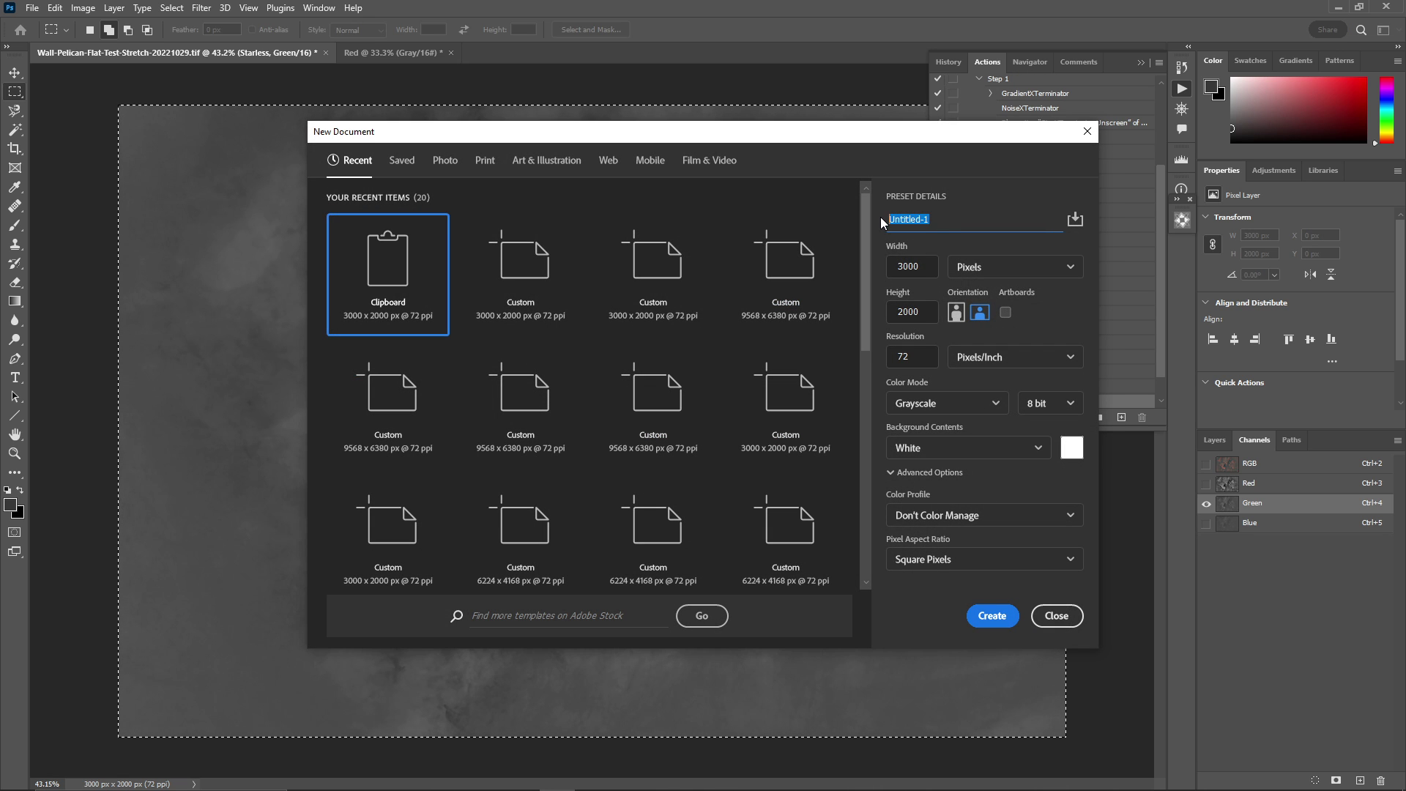
text(Gree)
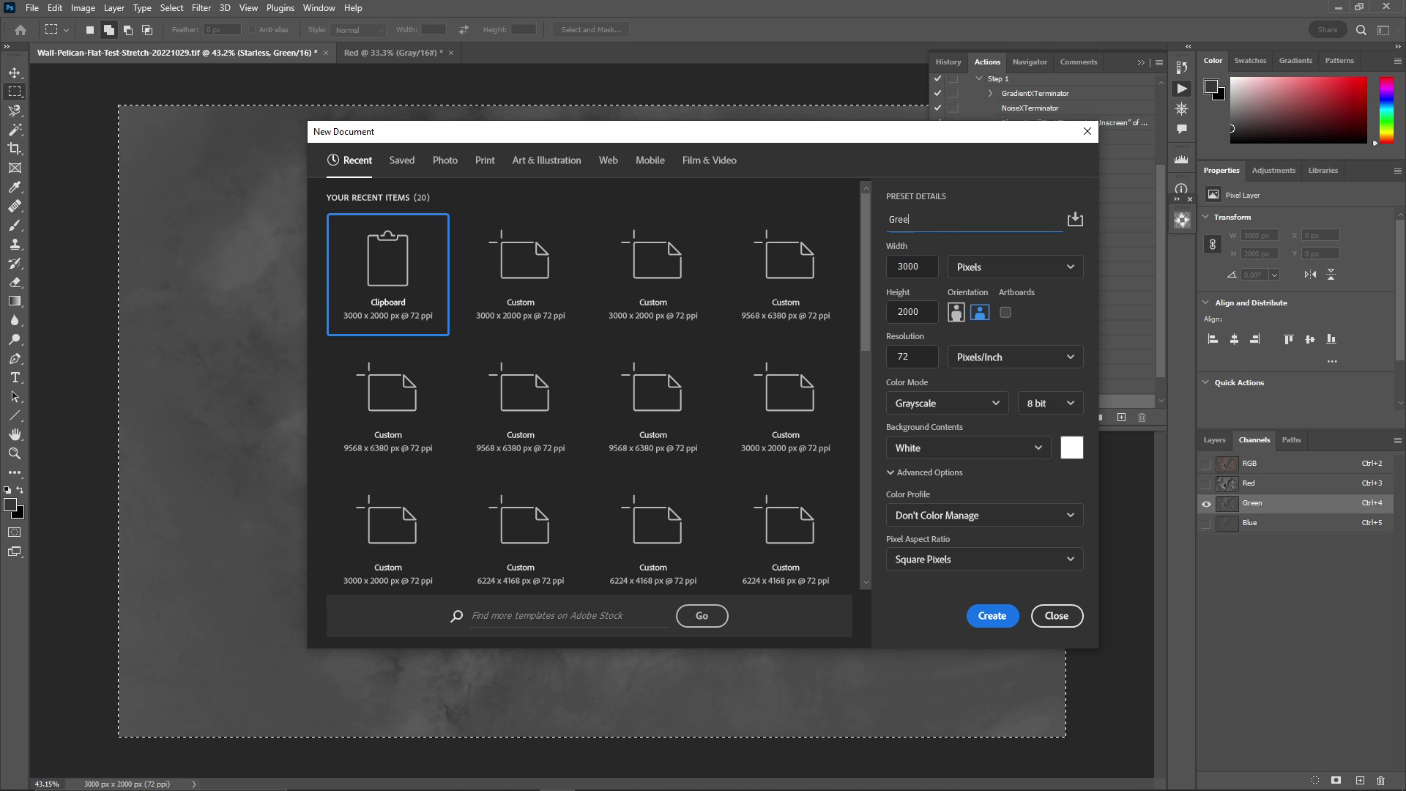
text(n)
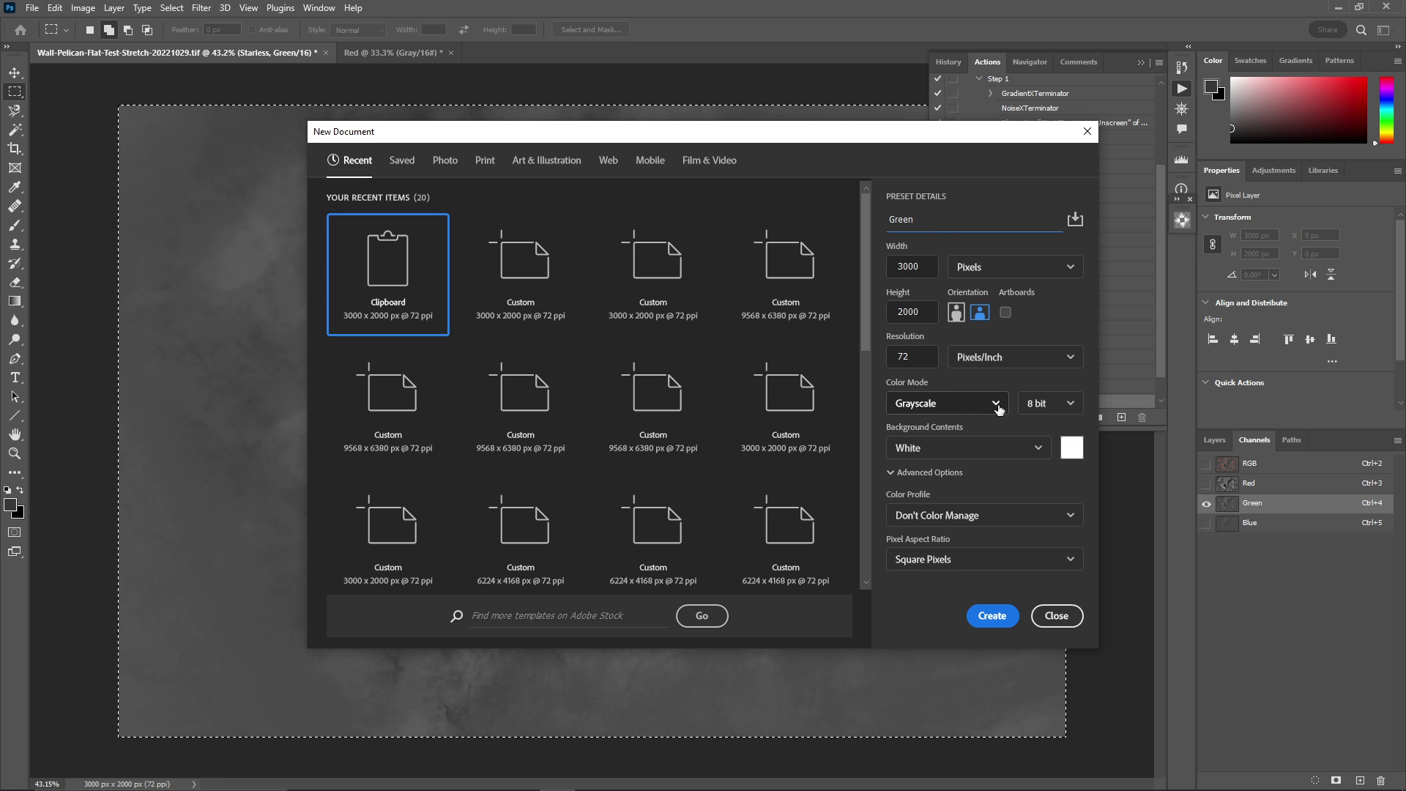
click(1039, 404)
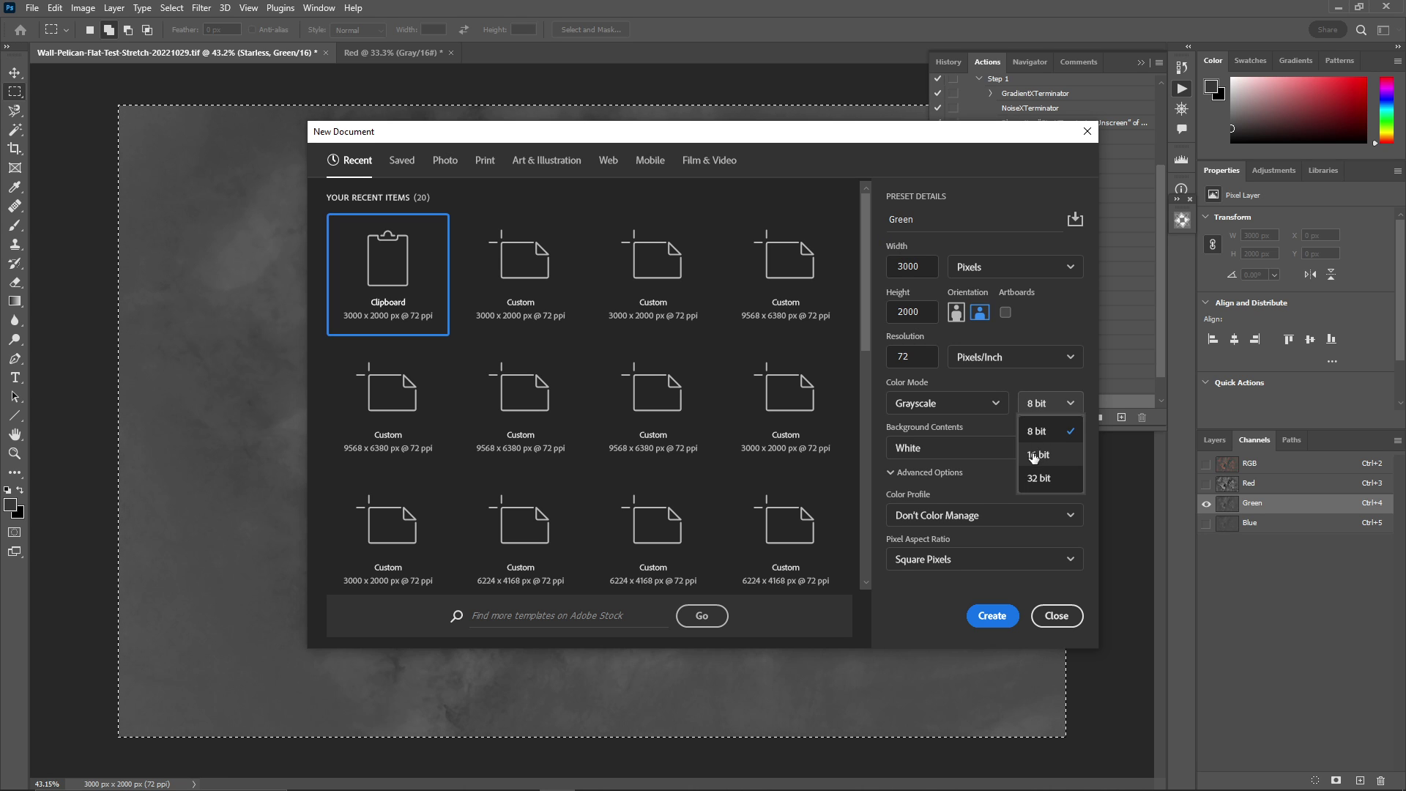
click(1033, 455)
click(992, 615)
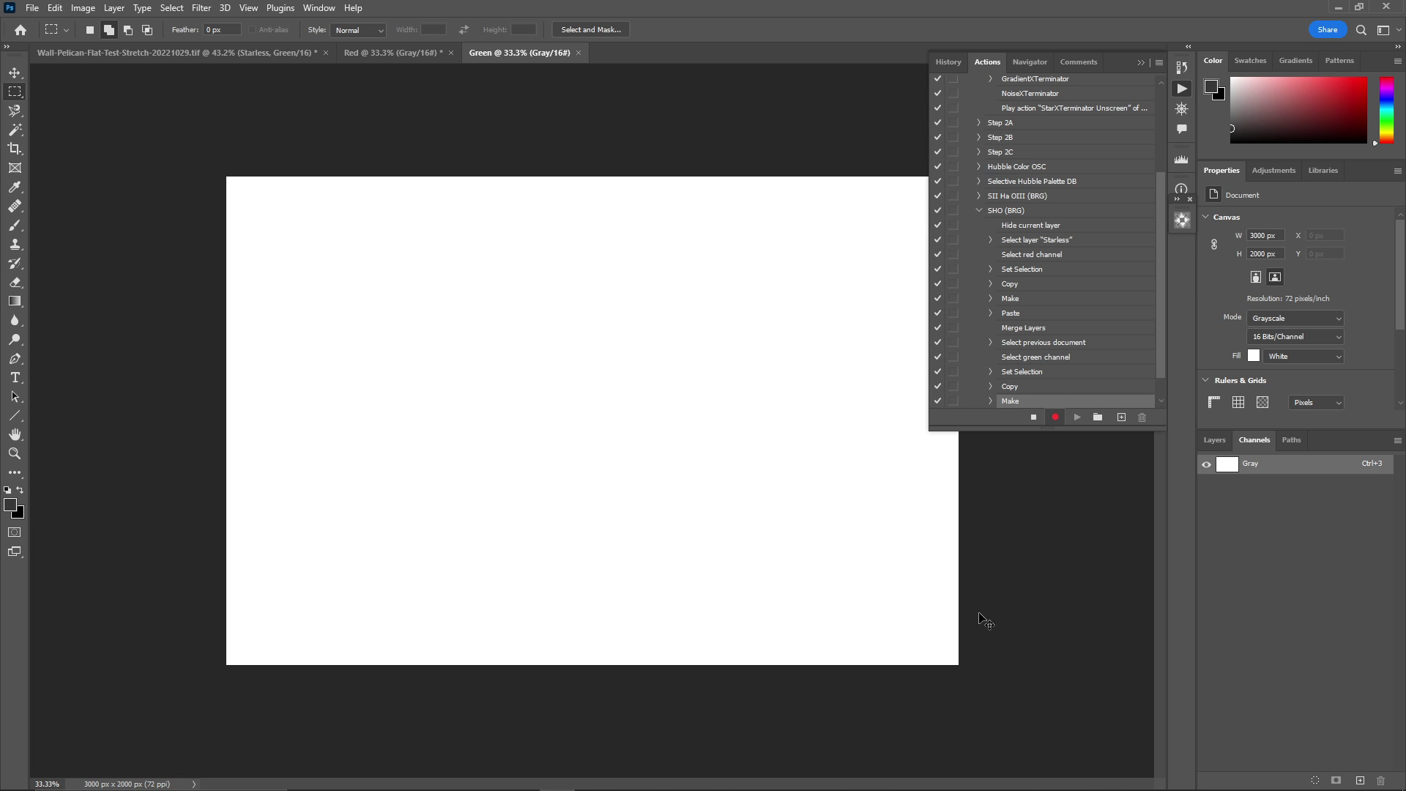
Paste the copied green channel into the Green document and merge it down onto the white background.
key(ctrl+v)
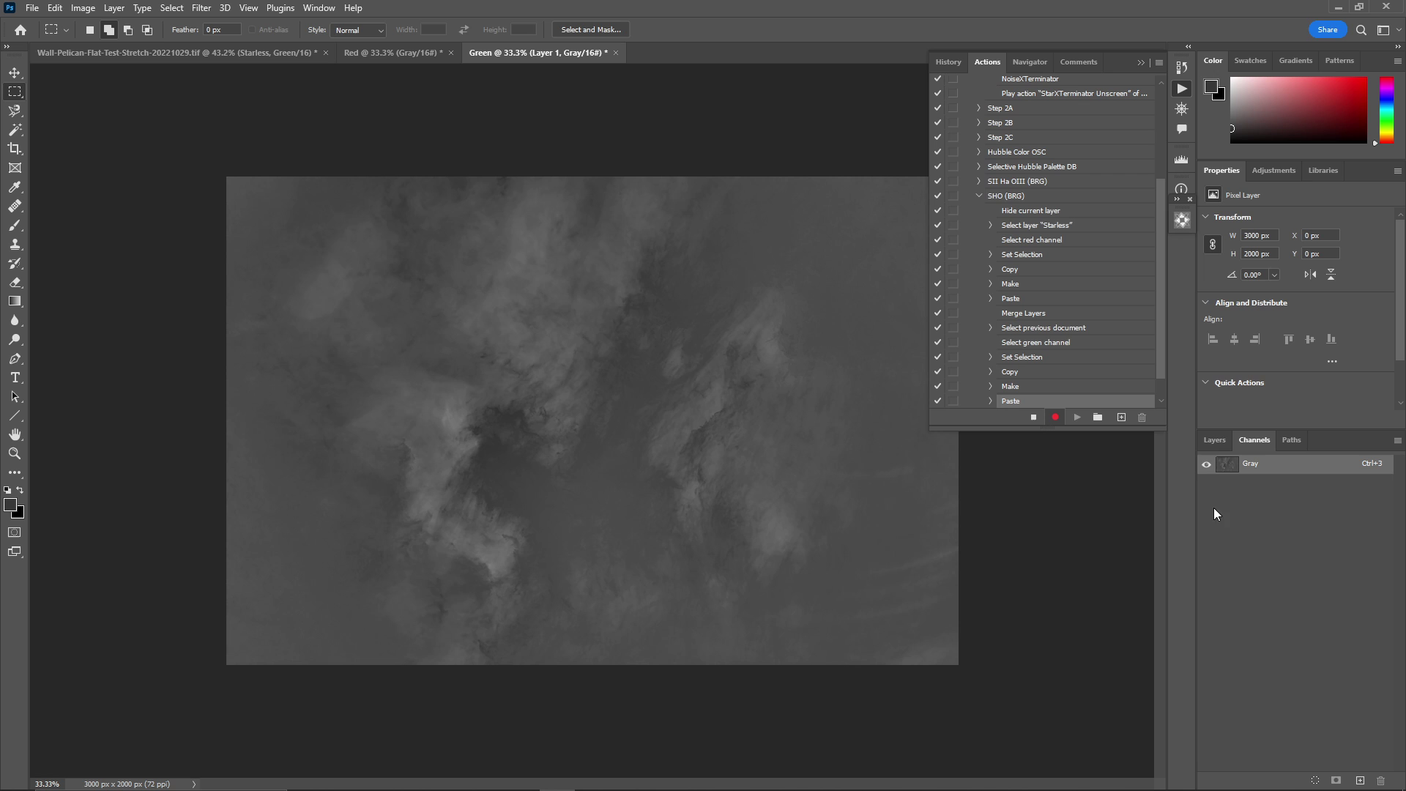
click(1214, 441)
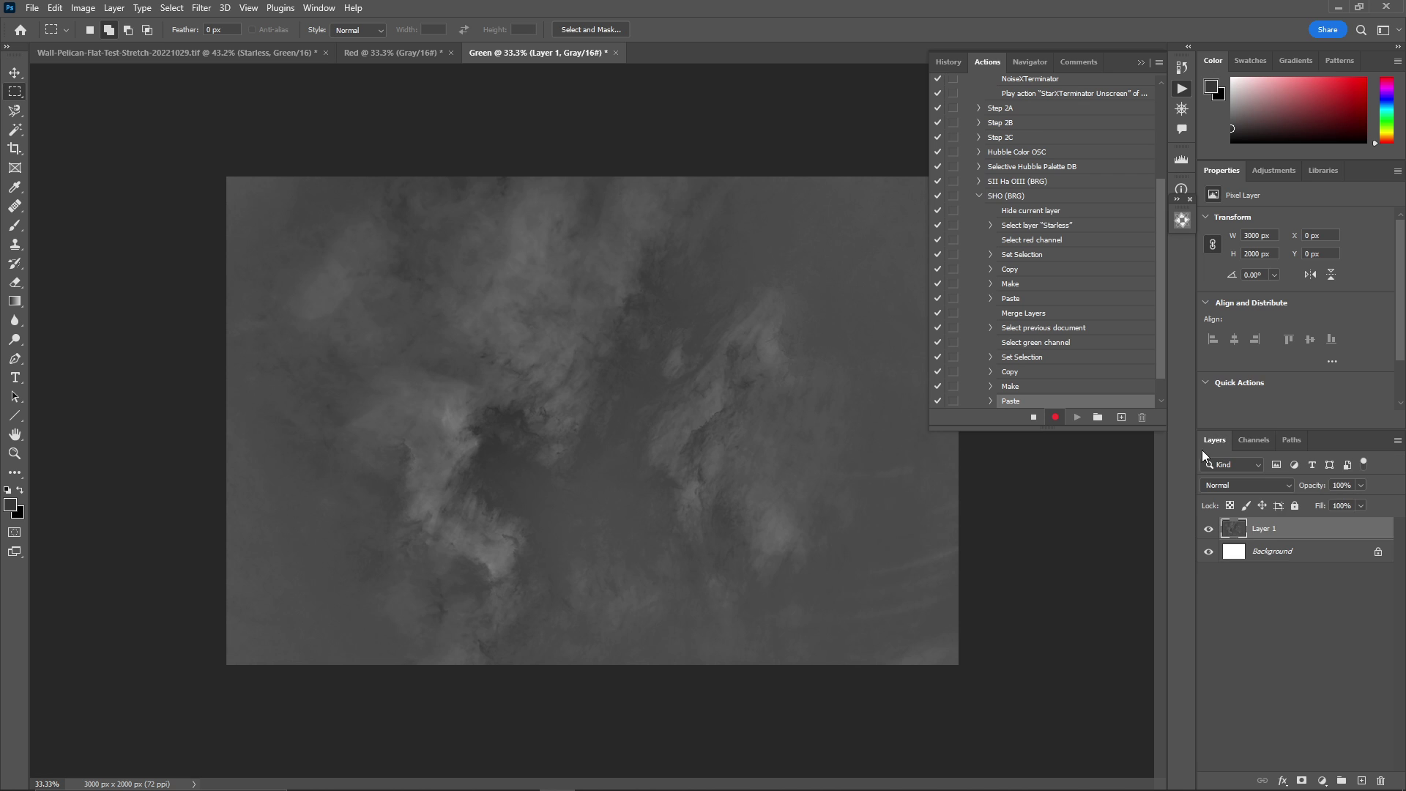
click(1397, 442)
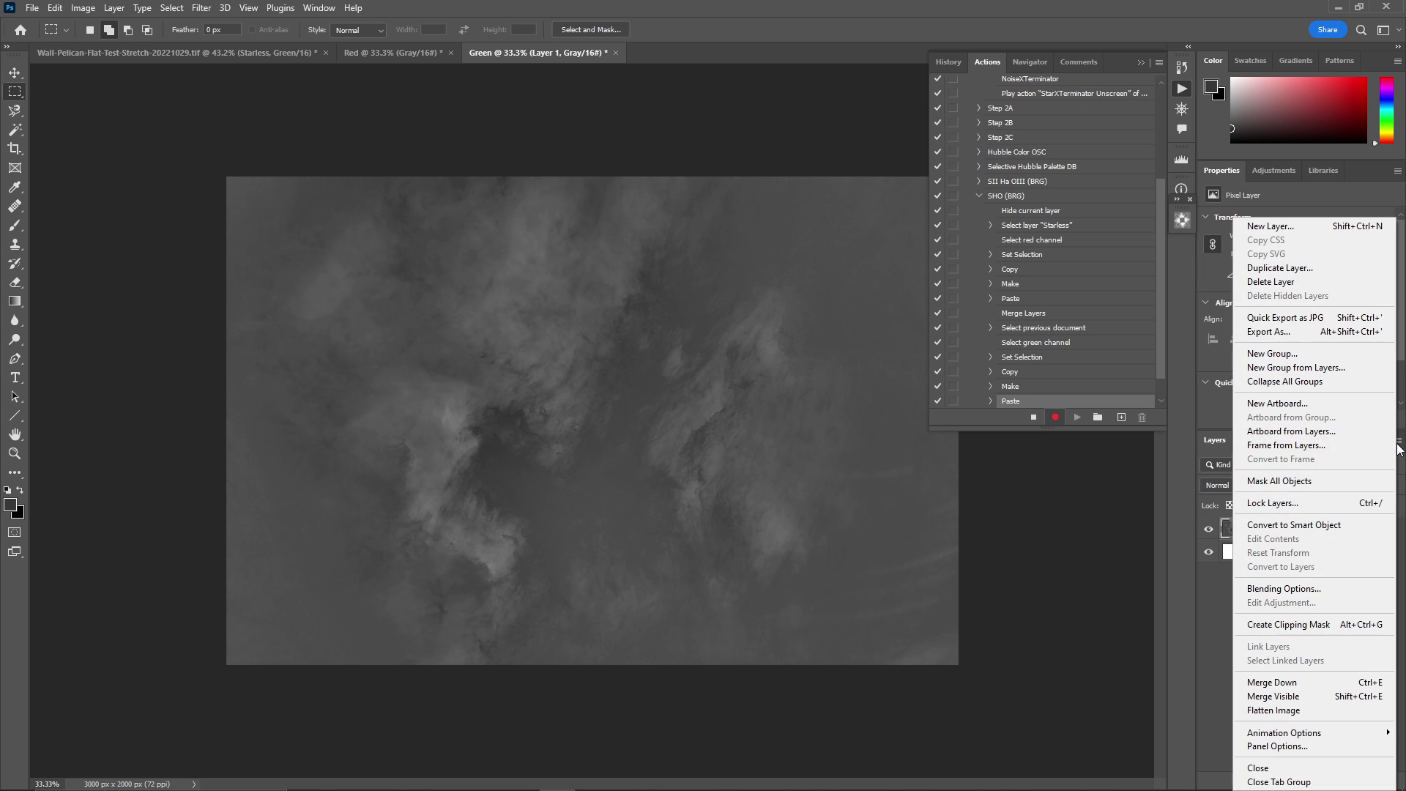
click(1292, 685)
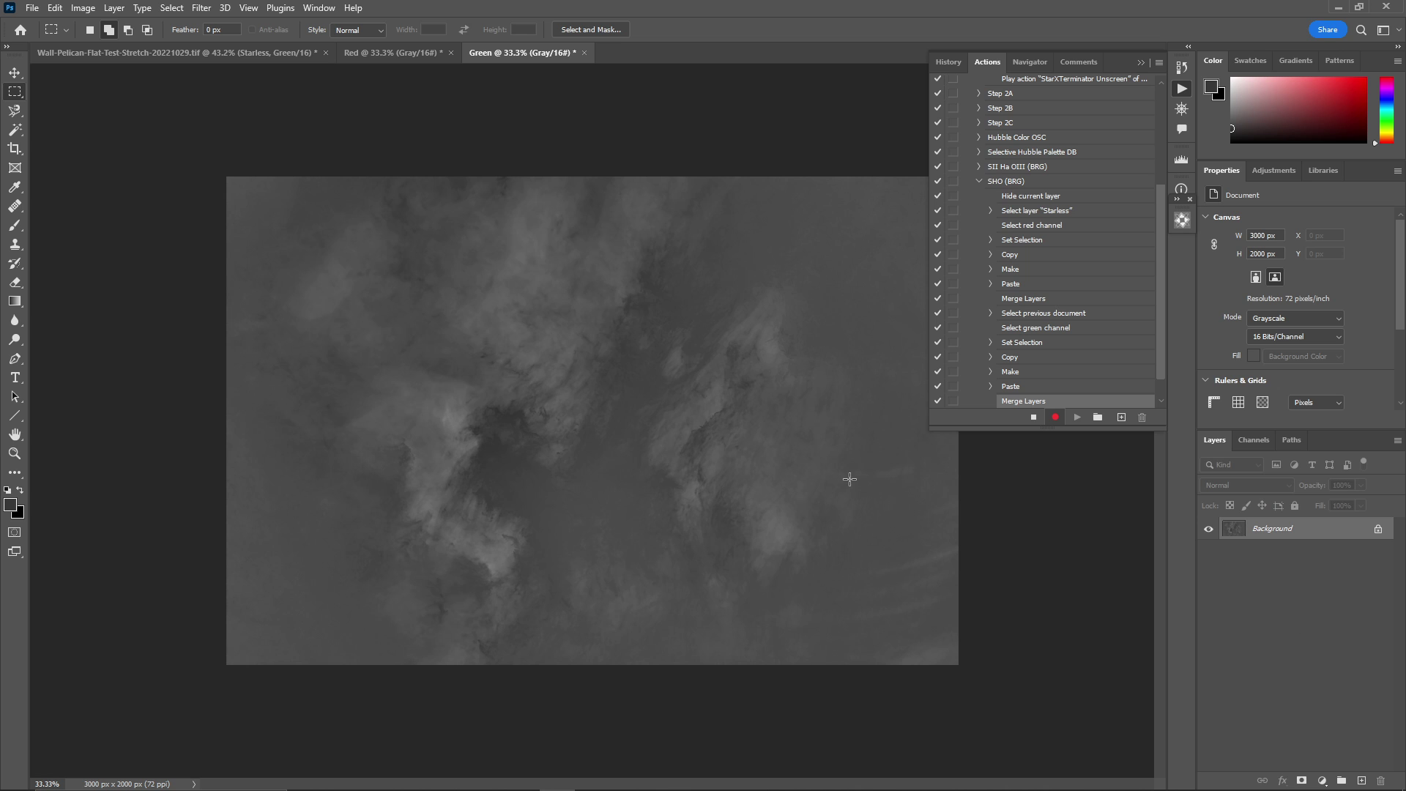
Return to the nebula image and copy the entire blue channel of the Starless layer.
click(200, 51)
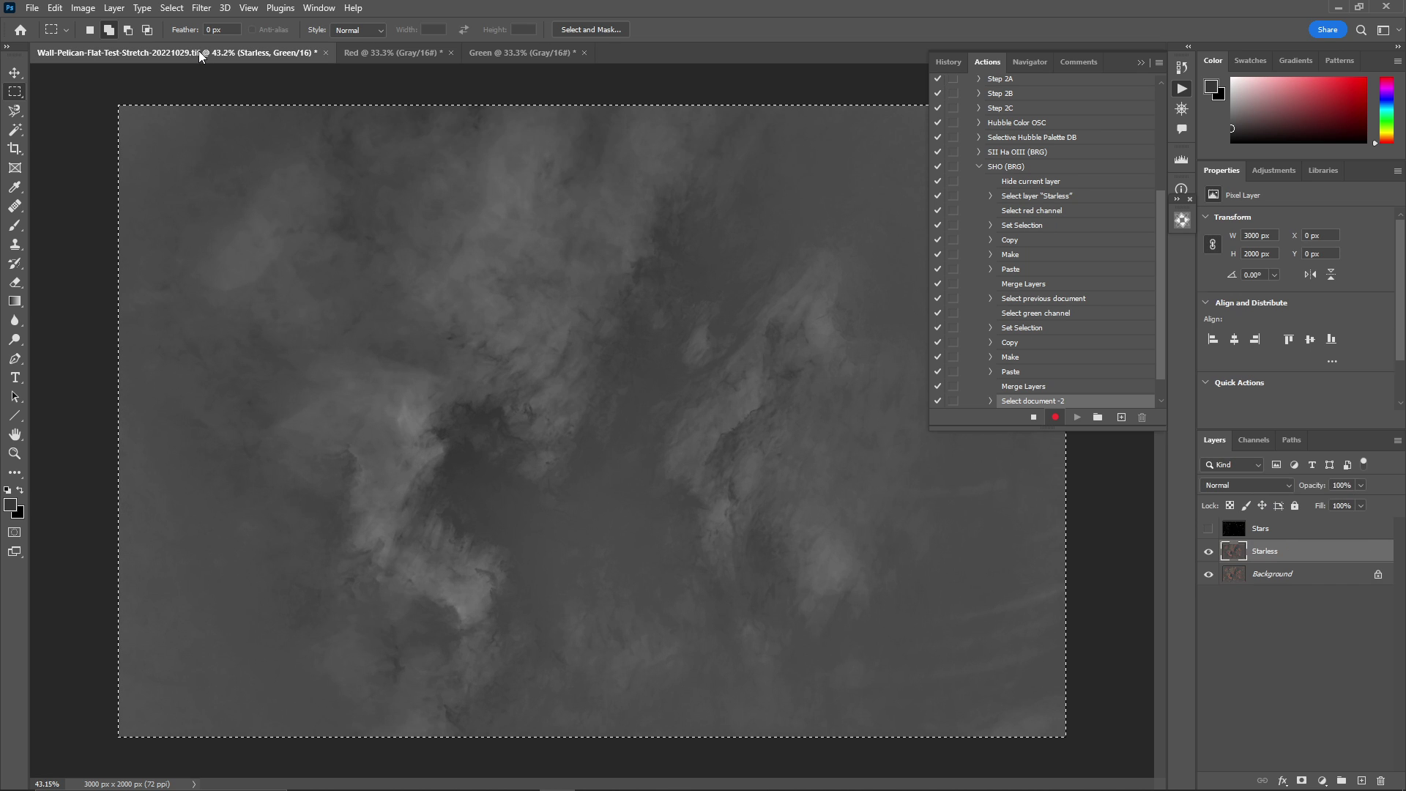
click(1255, 438)
click(1253, 526)
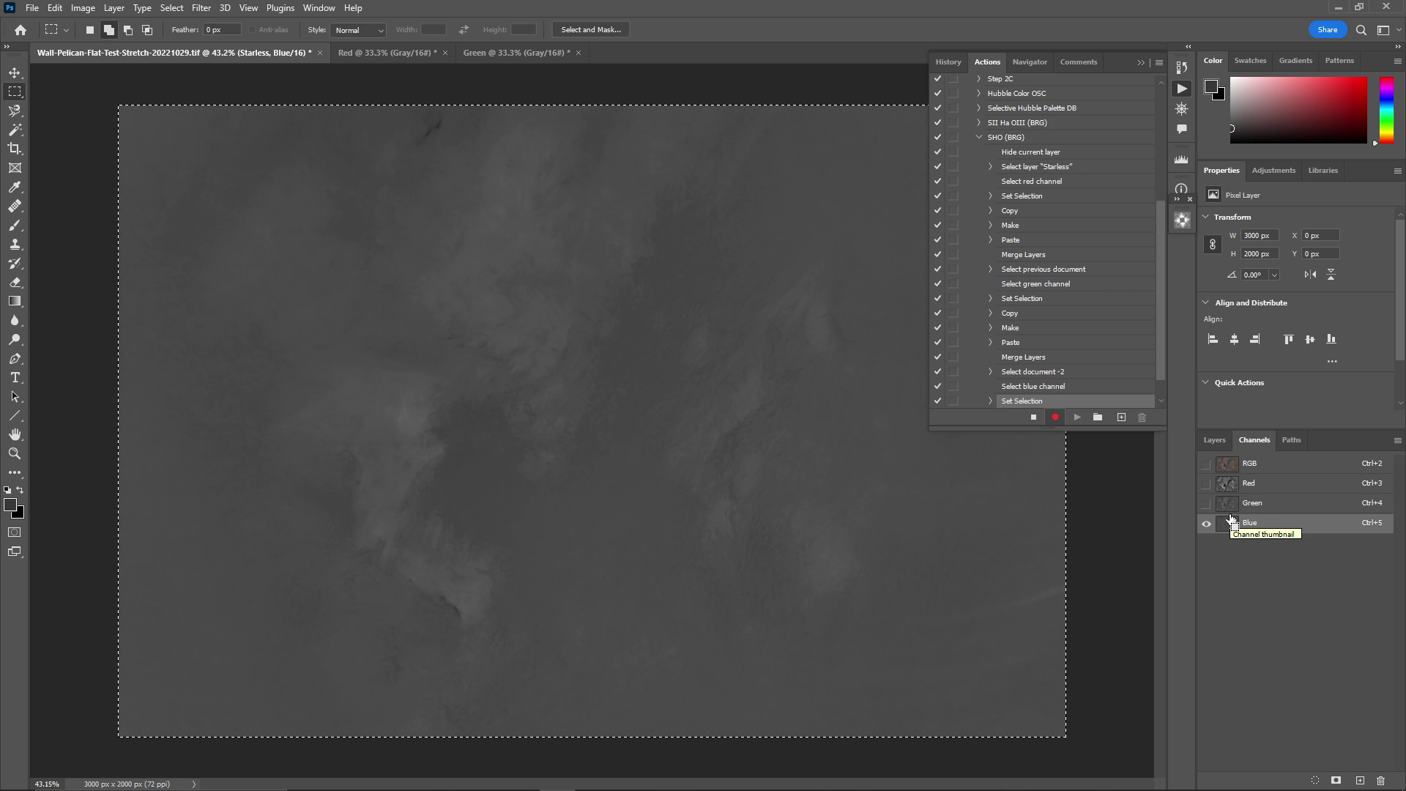
key(ctrl+a)
key(ctrl+c)
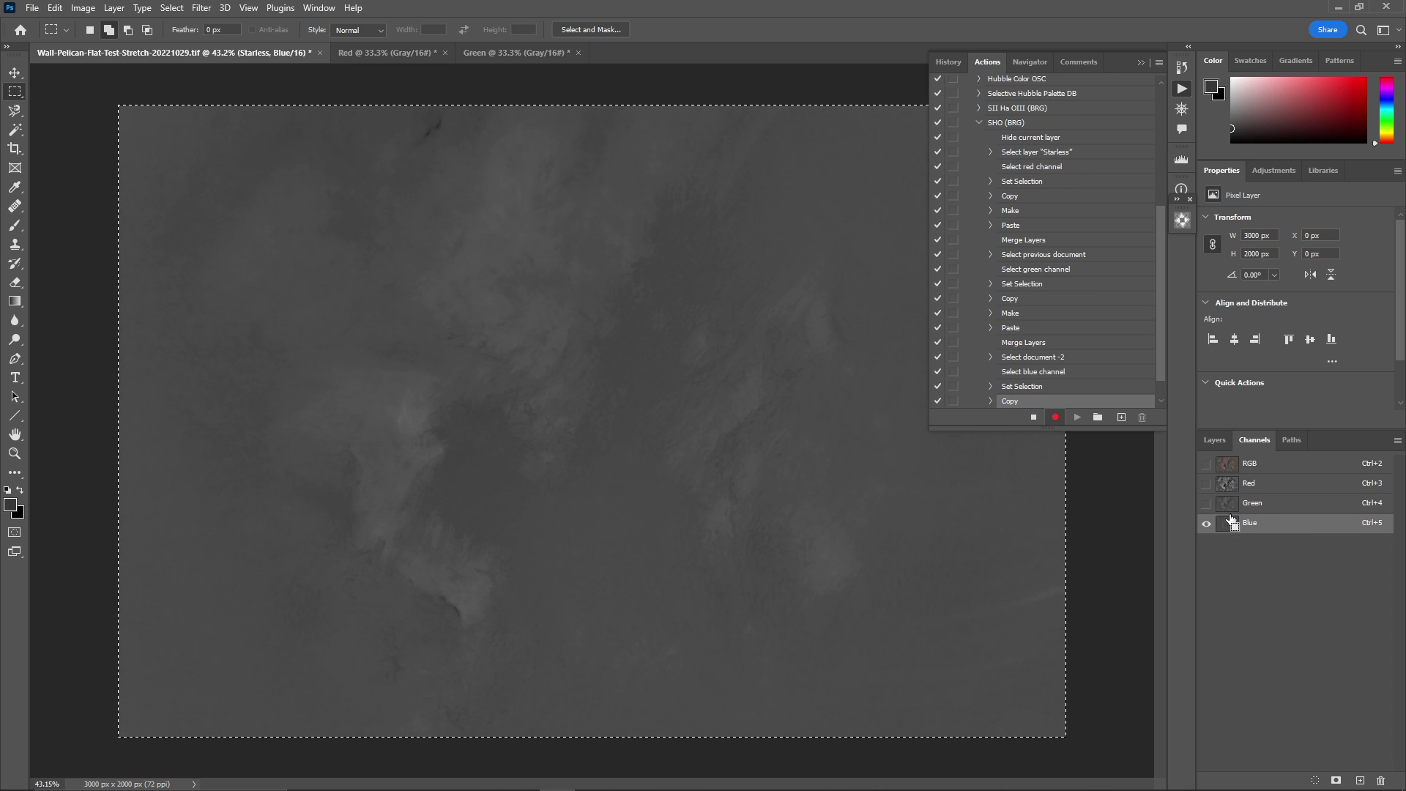
Create a 16-bit grayscale document named Blue from the clipboard preset at 3000 x 2000 pixels.
key(ctrl+n)
double_click(960, 217)
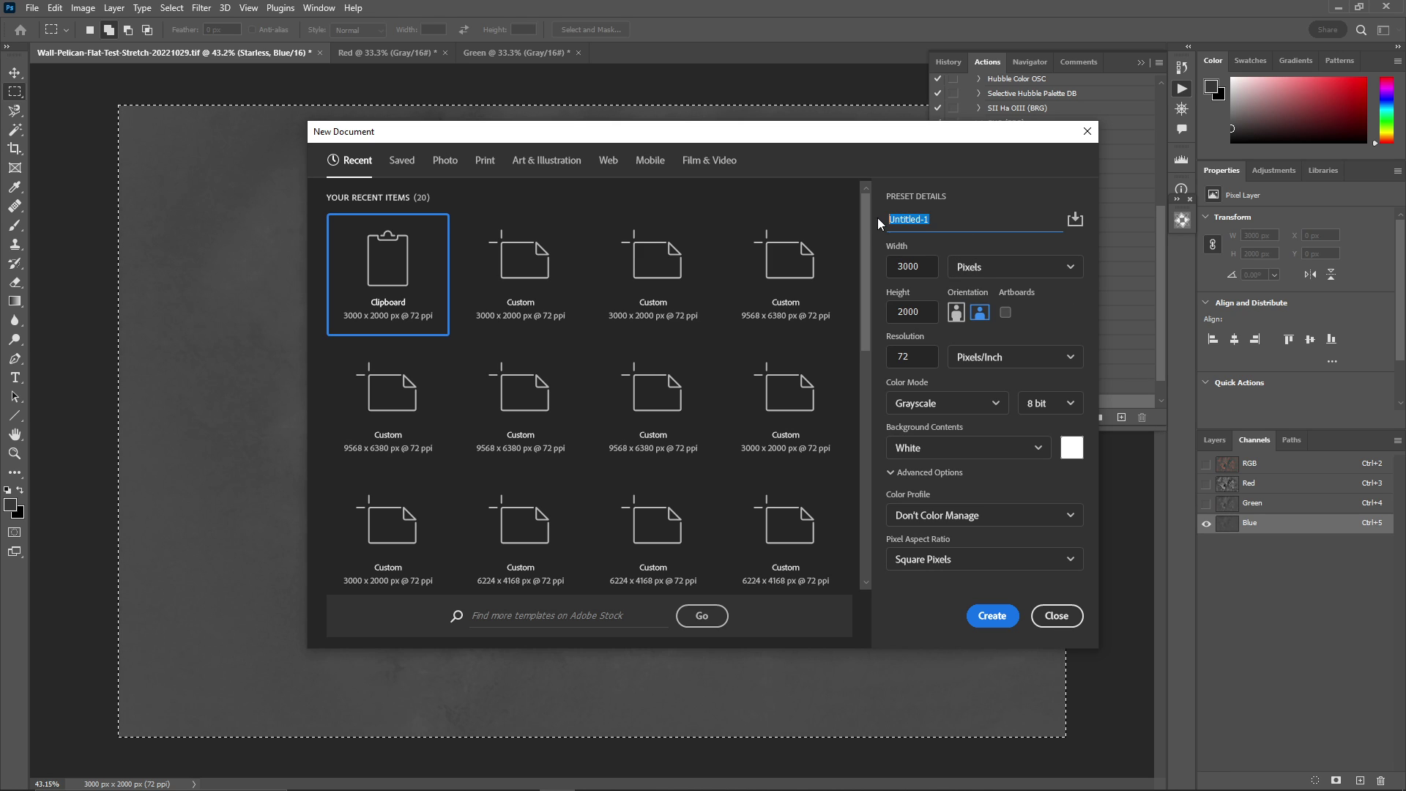
text(Blue)
click(1039, 403)
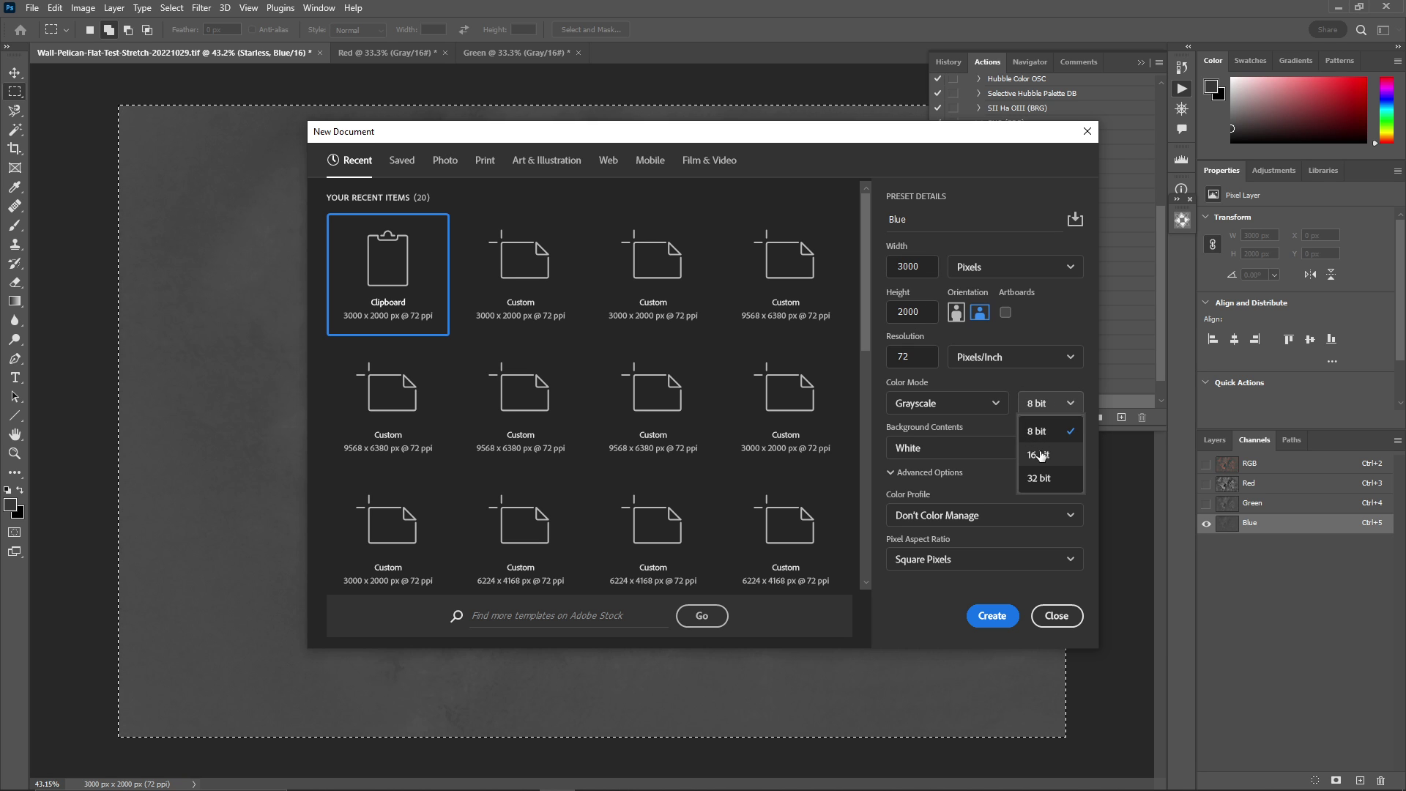
click(1038, 454)
click(990, 616)
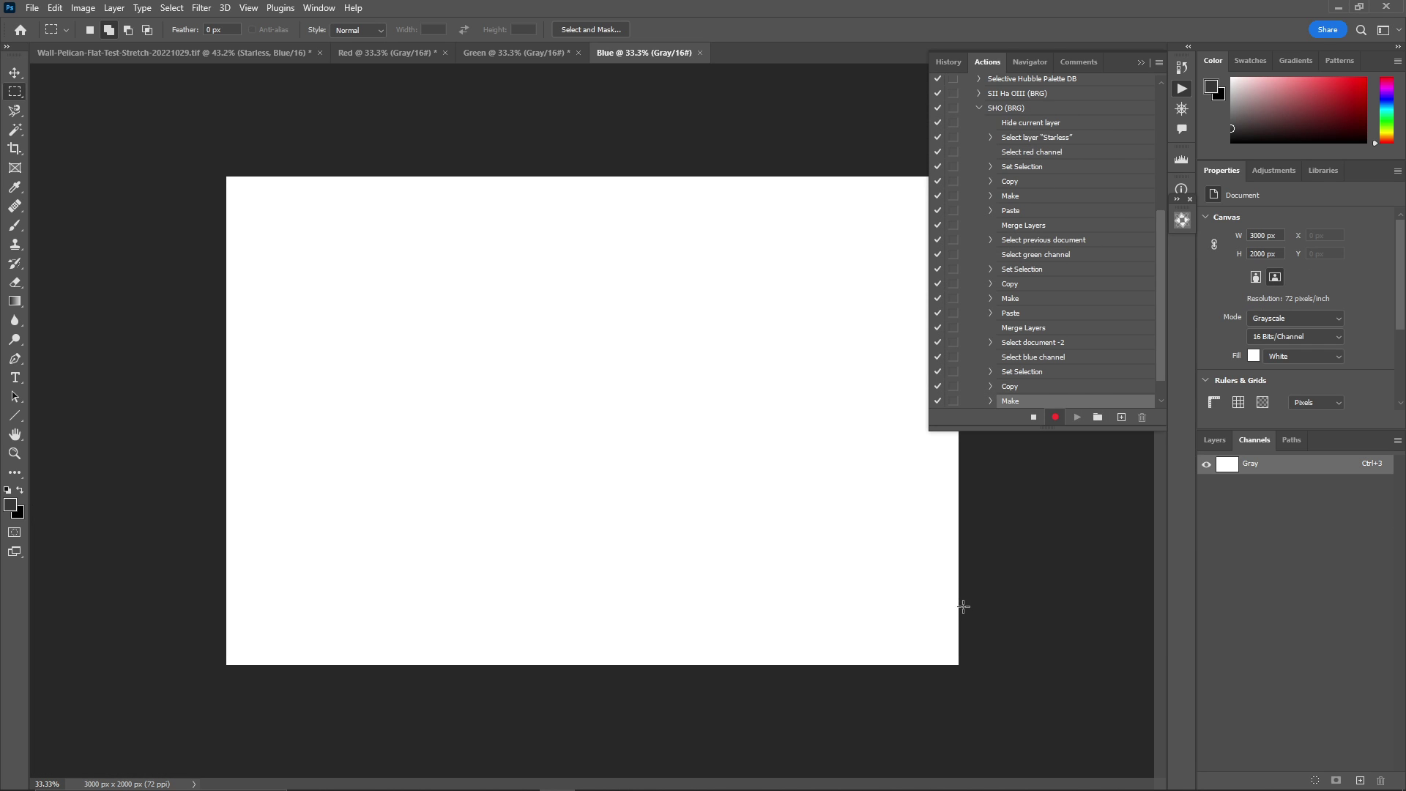
Paste the copied blue channel into the Blue document and merge it down onto the white background.
key(ctrl+v)
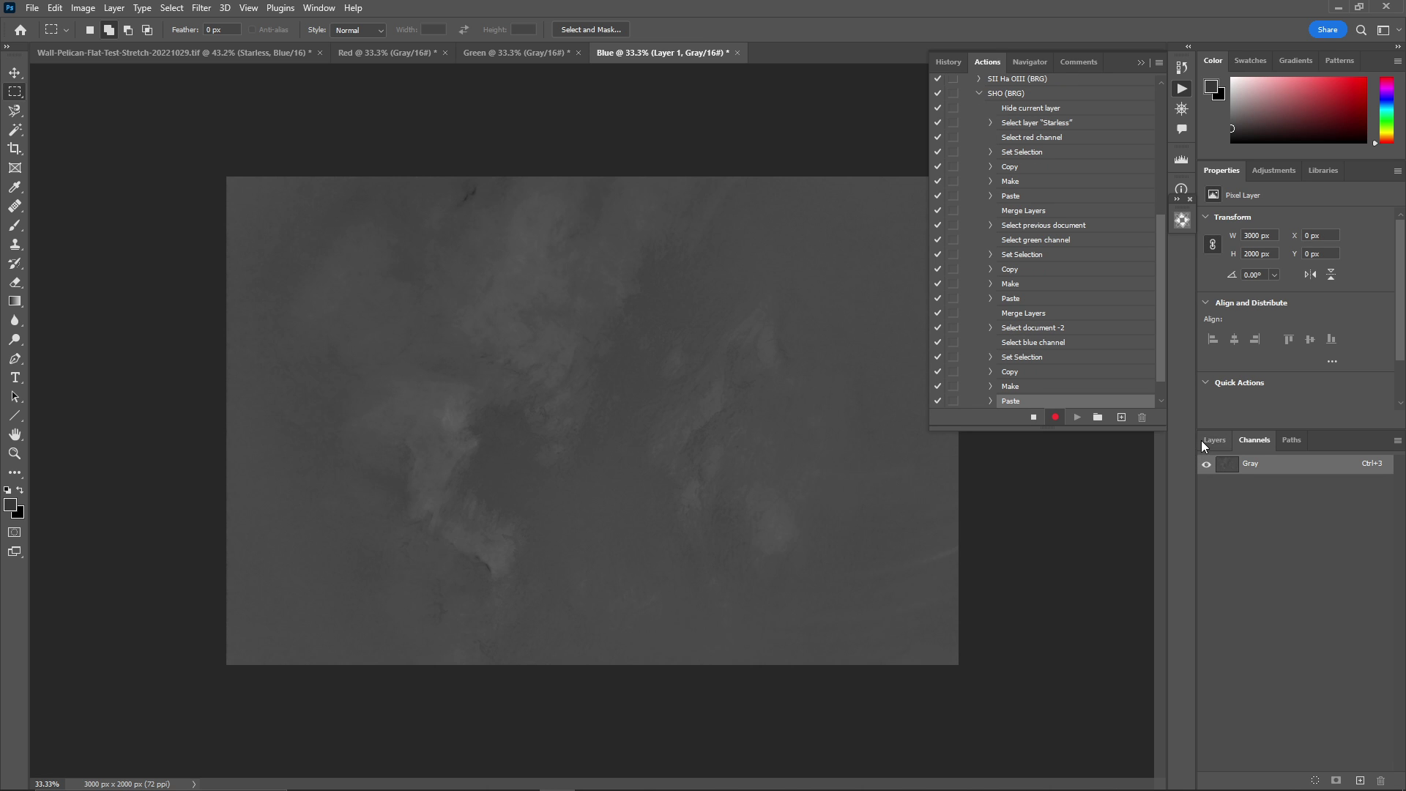
click(1206, 439)
click(1397, 441)
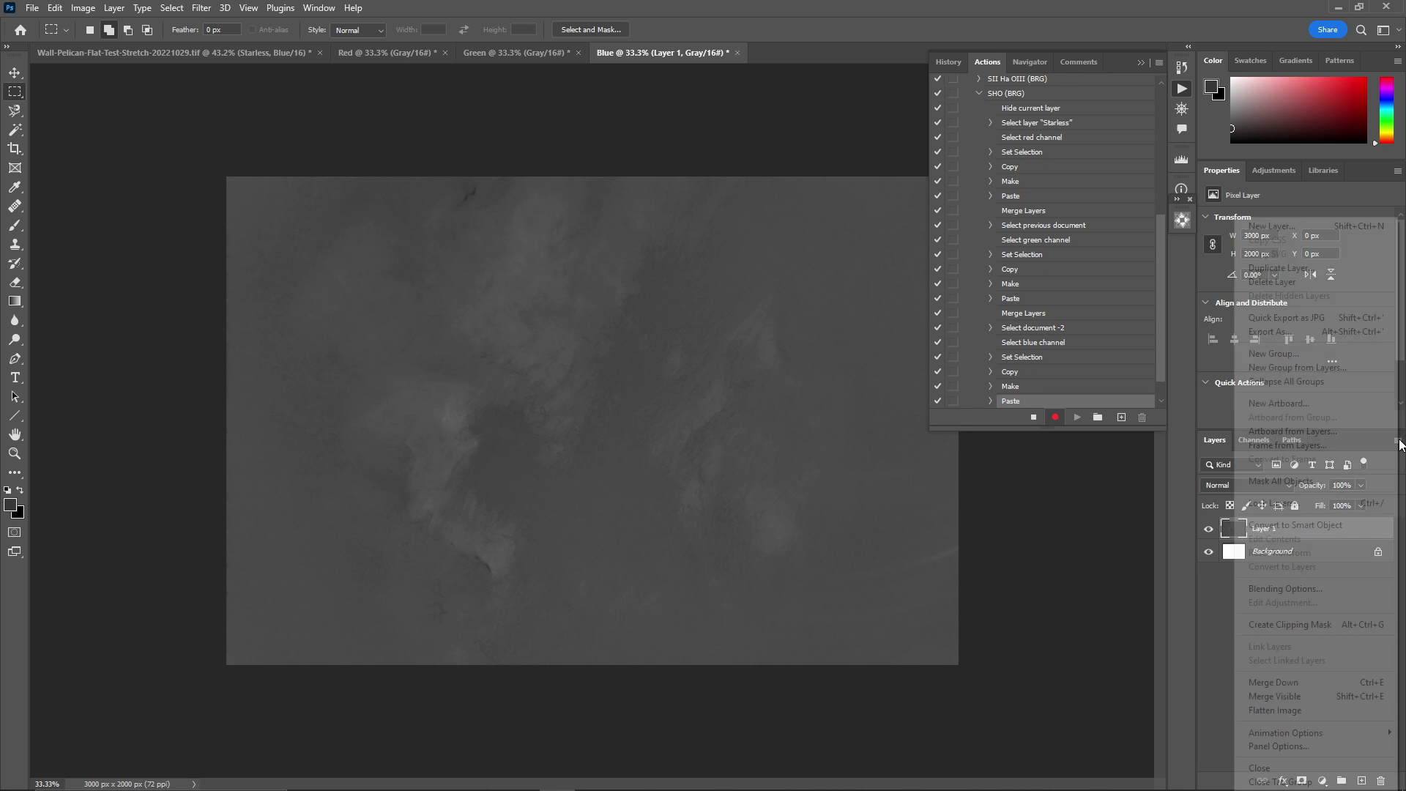
click(1293, 682)
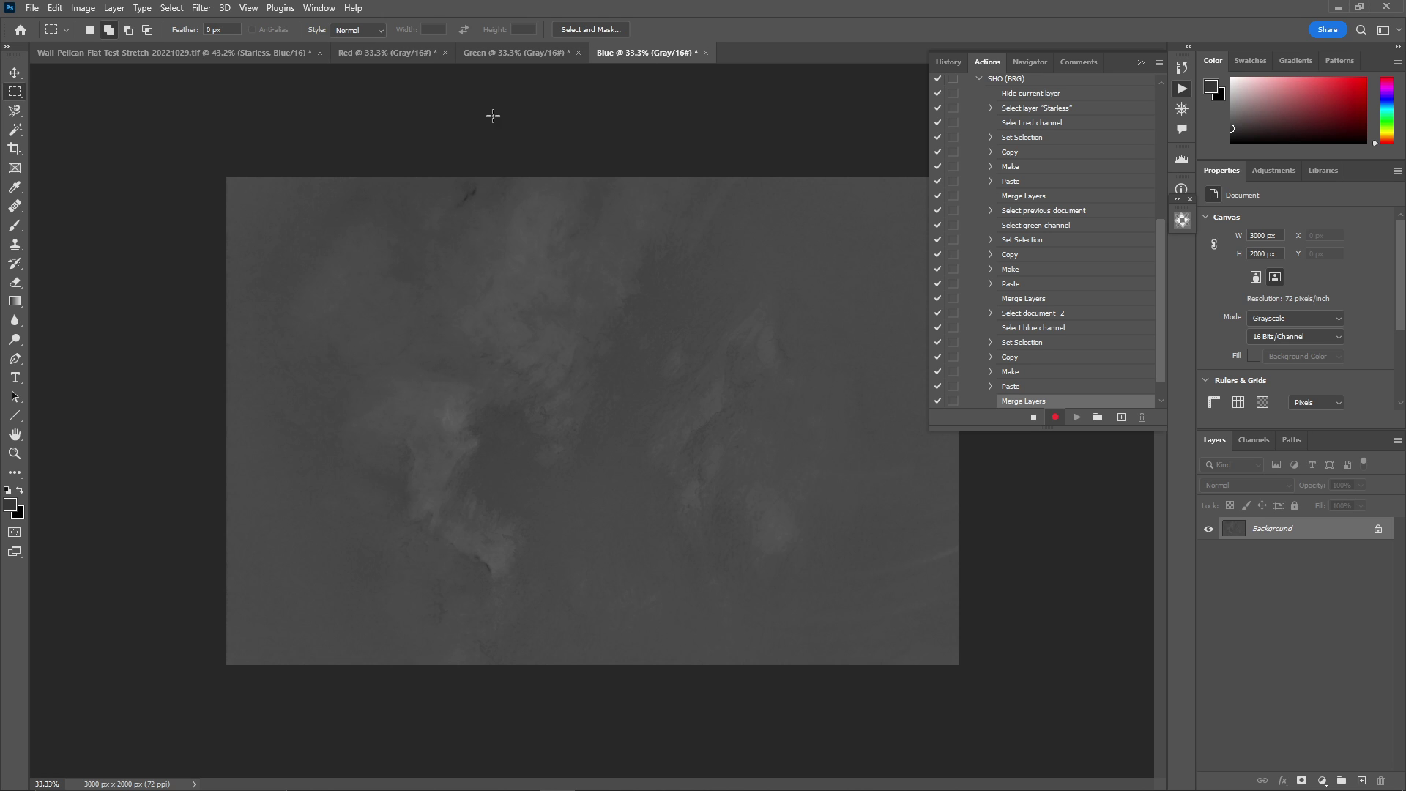
Apply the AstroFlat Pro filter to the Red document with Smoothness 100, Edge Cleanup 100 and Dark Noise Reduction 24.
click(389, 51)
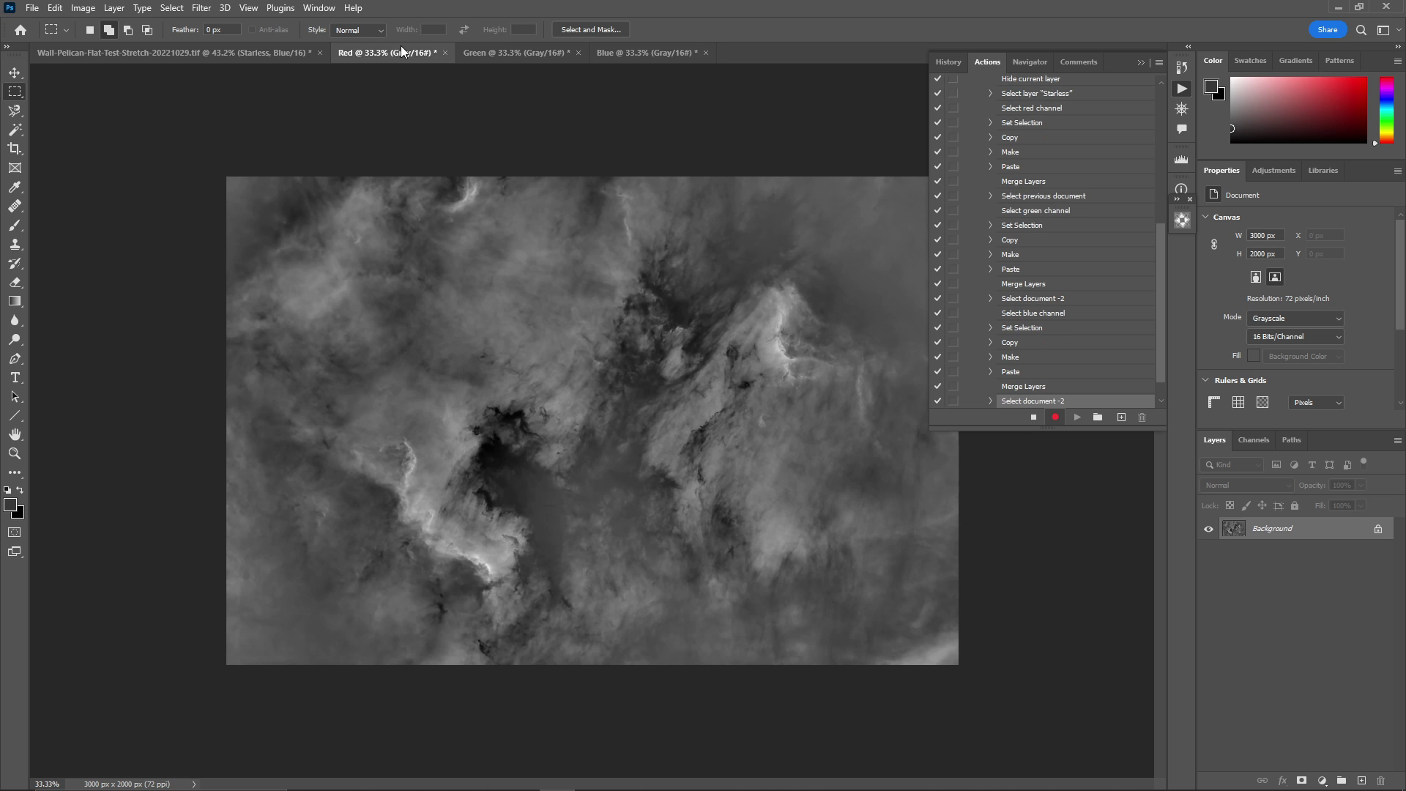
click(199, 8)
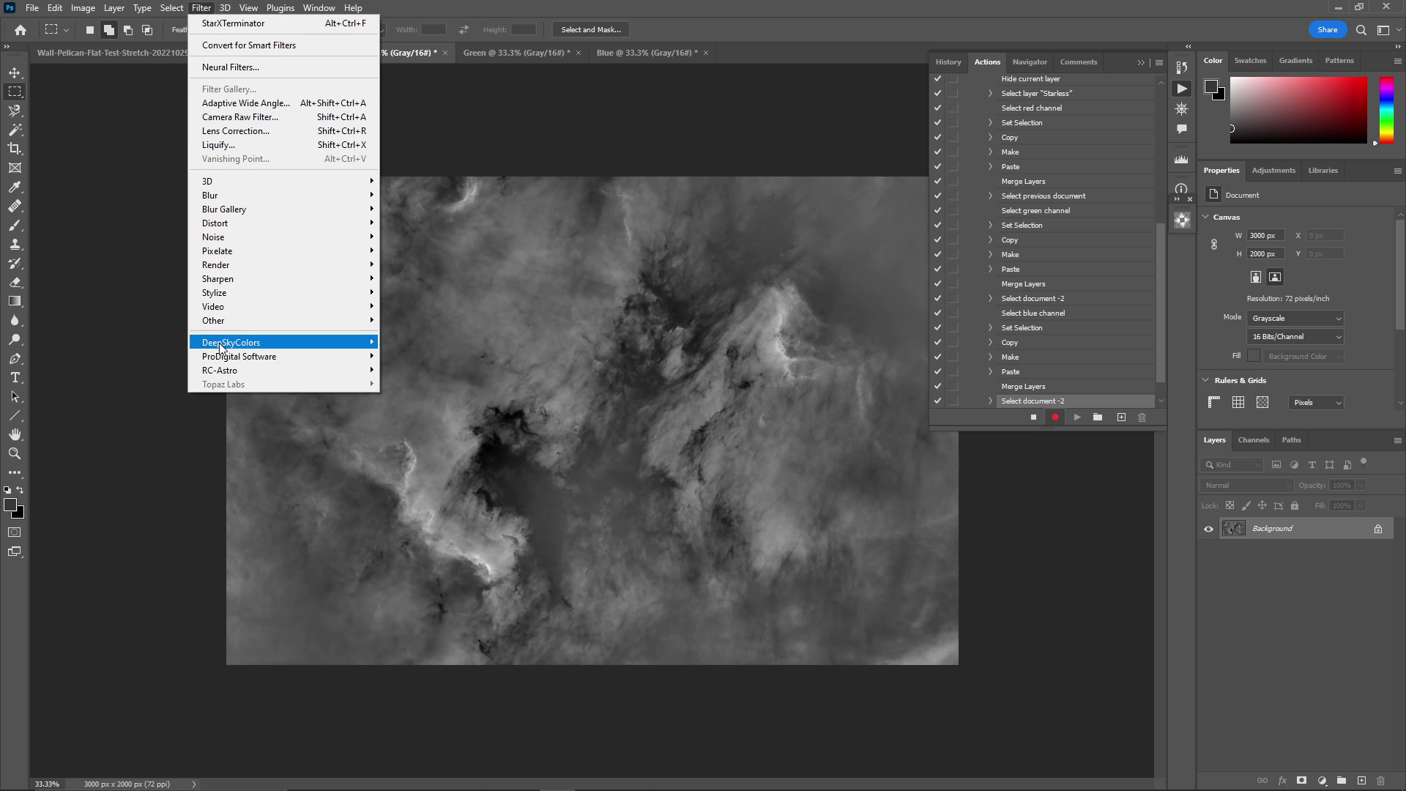
mouse_move(222, 358)
click(393, 356)
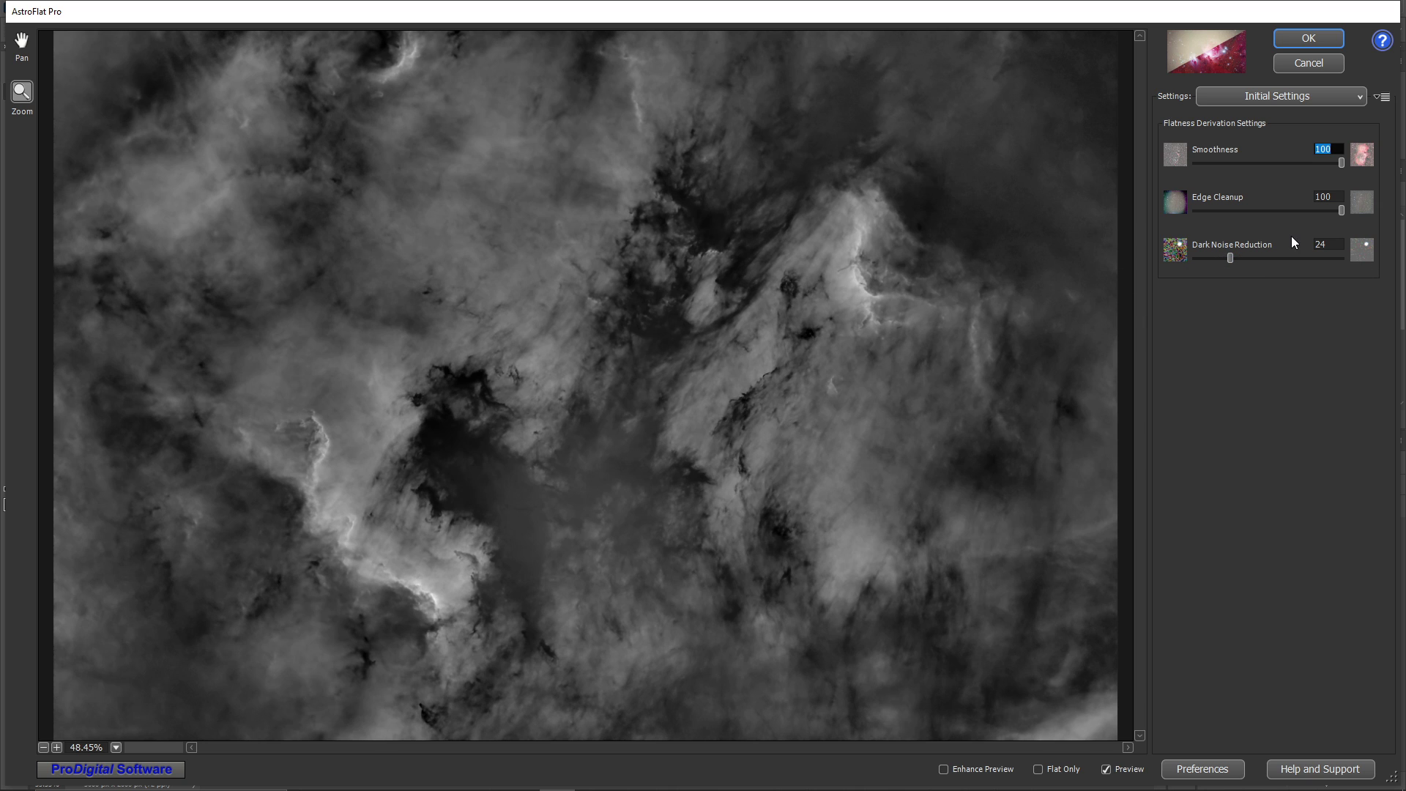
click(1300, 44)
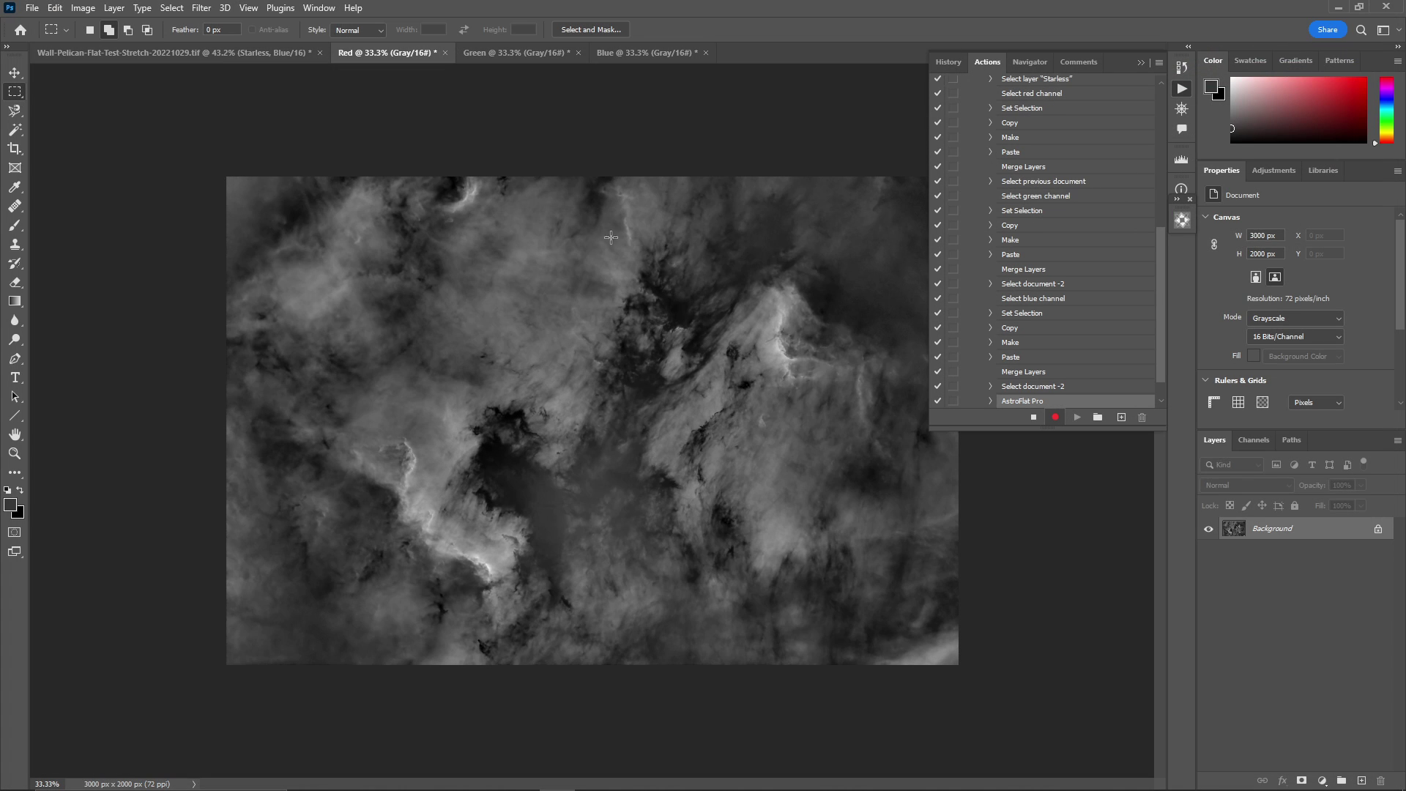
Apply the AstroFlat Pro filter to the Green document.
click(520, 52)
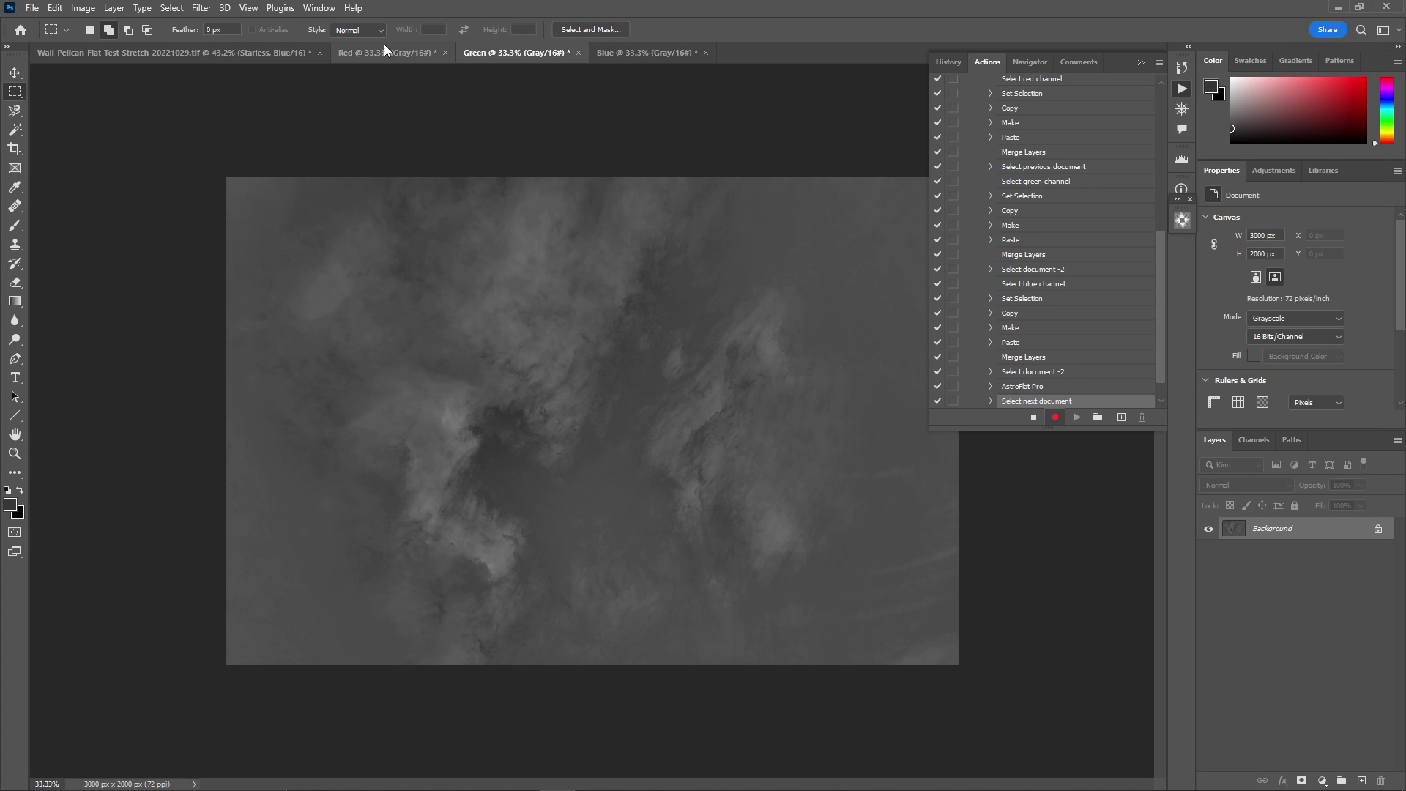
click(204, 9)
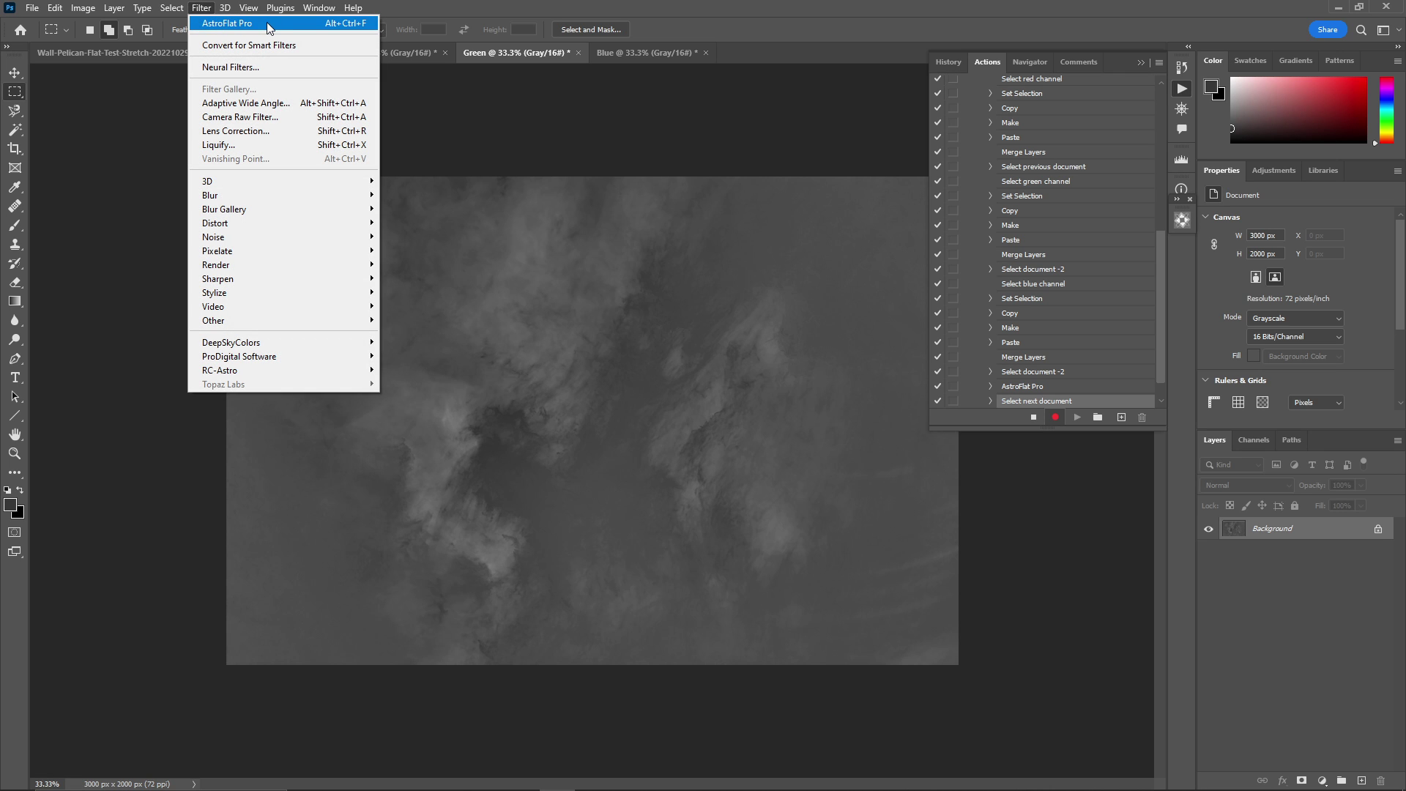
mouse_move(269, 14)
click(232, 25)
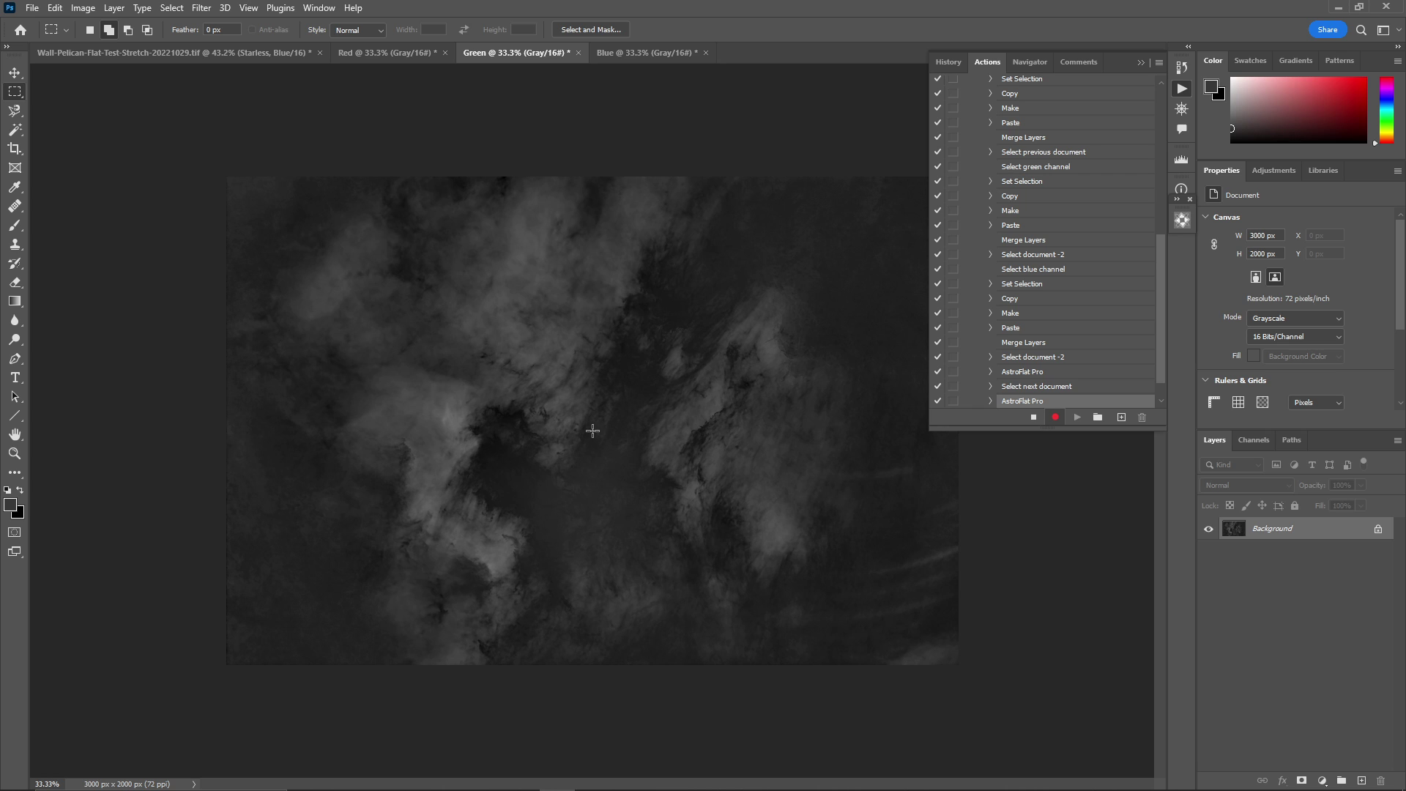
Apply the AstroFlat Pro filter to the Blue document.
click(641, 53)
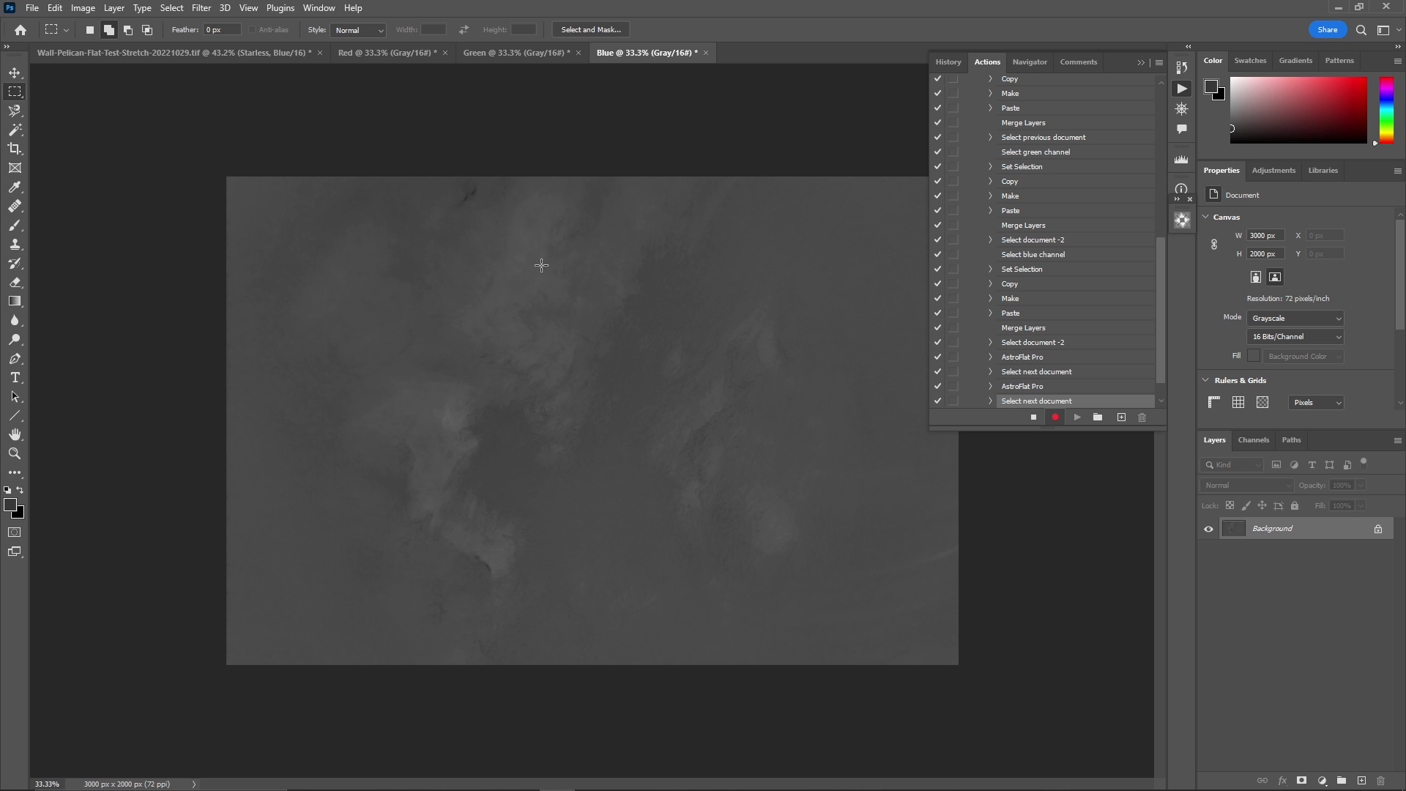
click(201, 9)
click(220, 23)
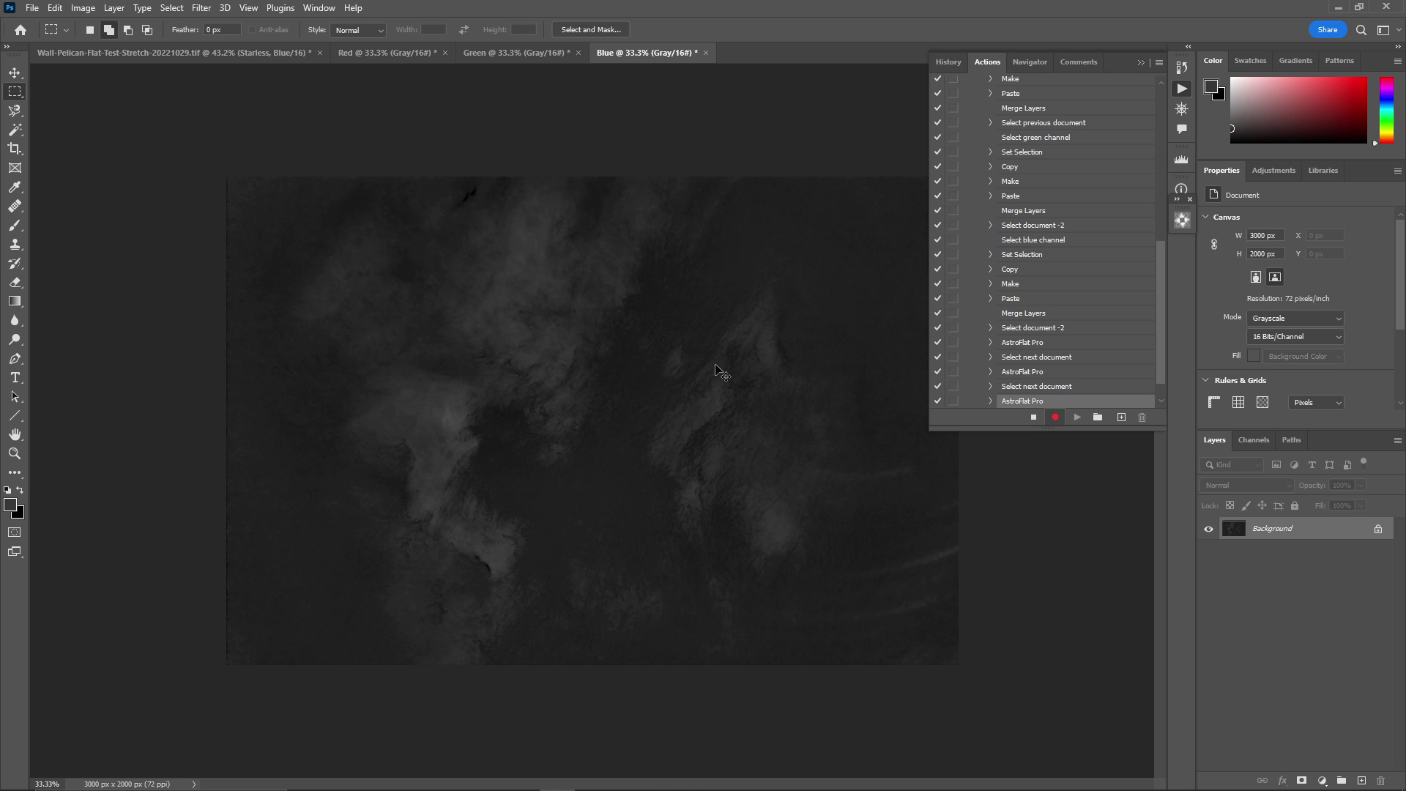
Create a 16-bit RGB Color document named SHO (BRG) from the clipboard preset at 3000 x 2000 pixels.
key(ctrl+n)
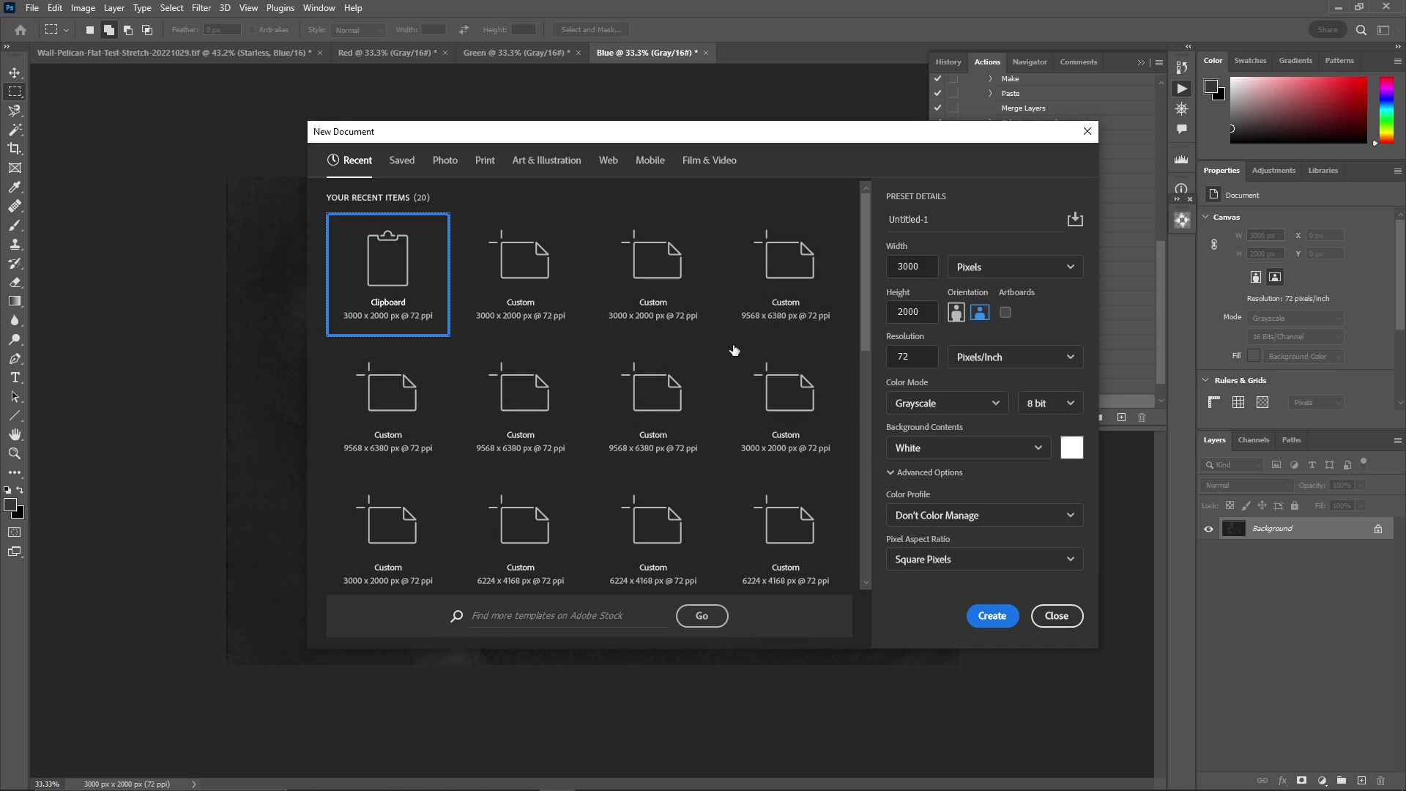
click(955, 226)
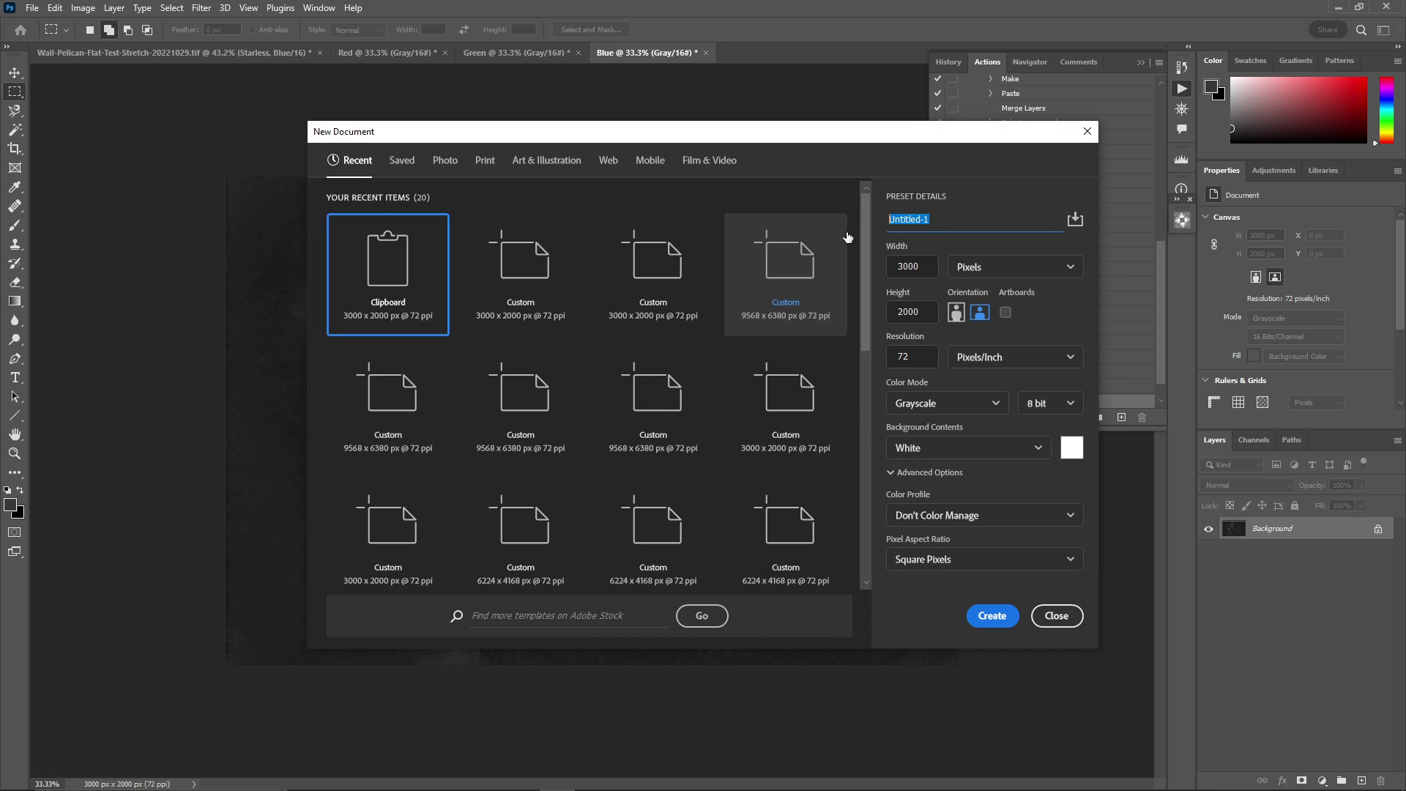
text(SHO (BRG)
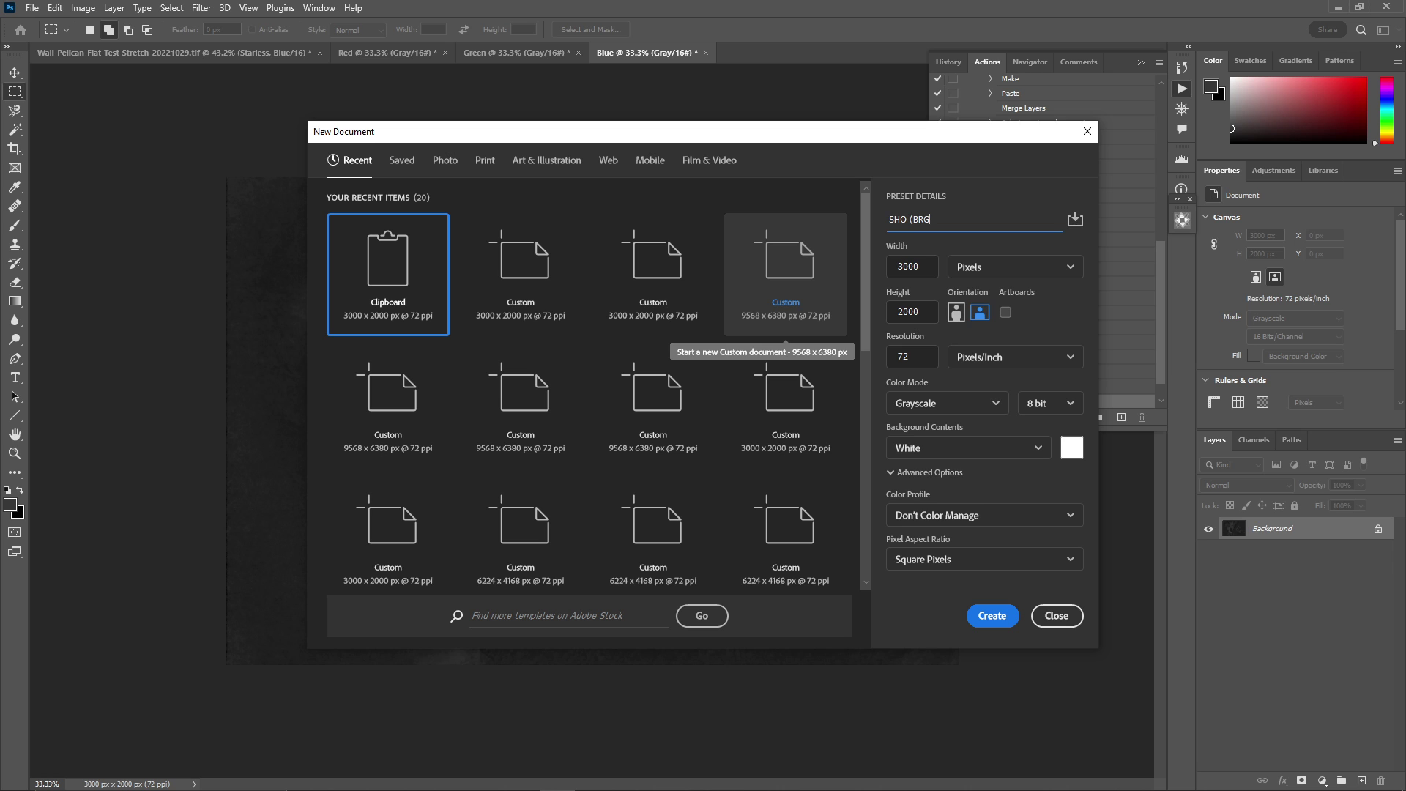
click(992, 403)
click(966, 477)
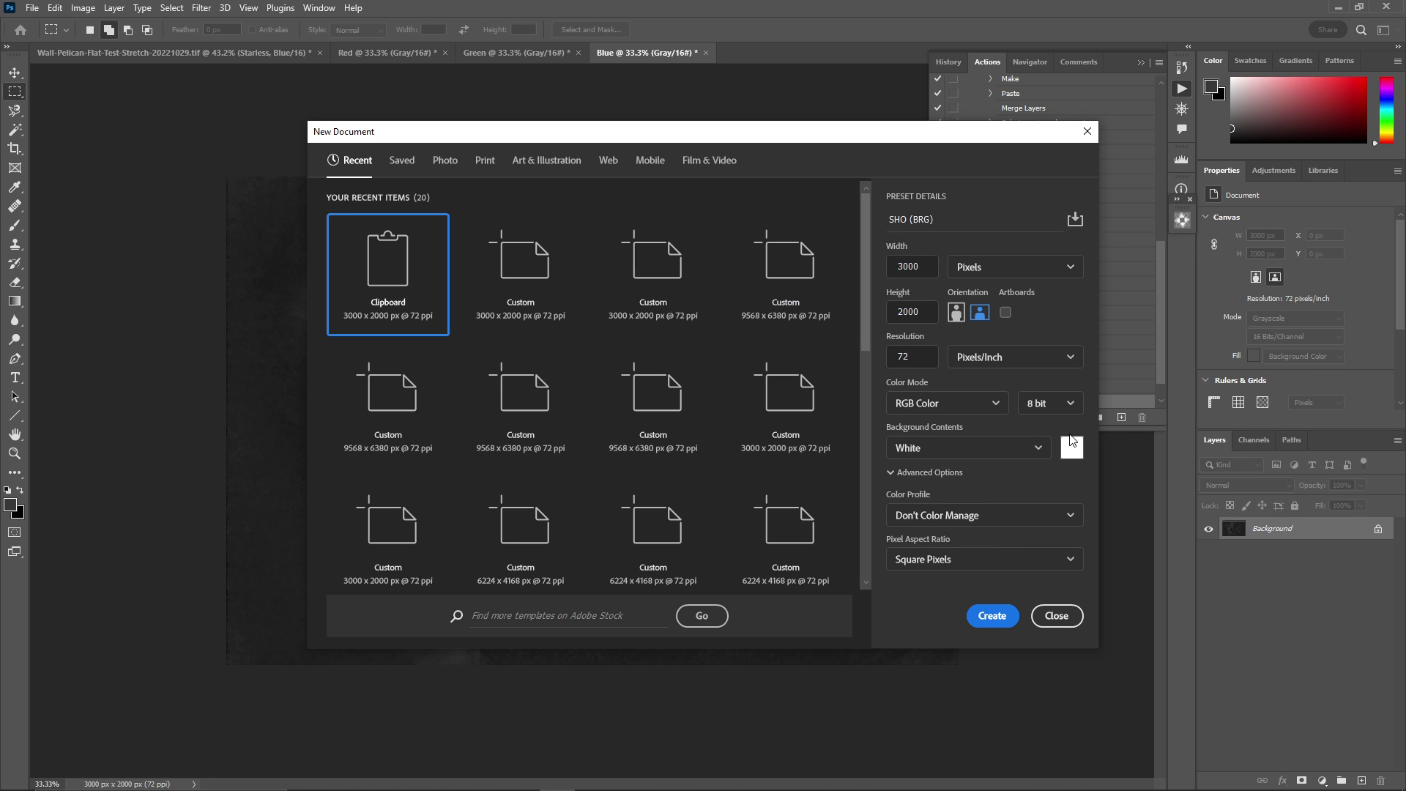
click(1071, 407)
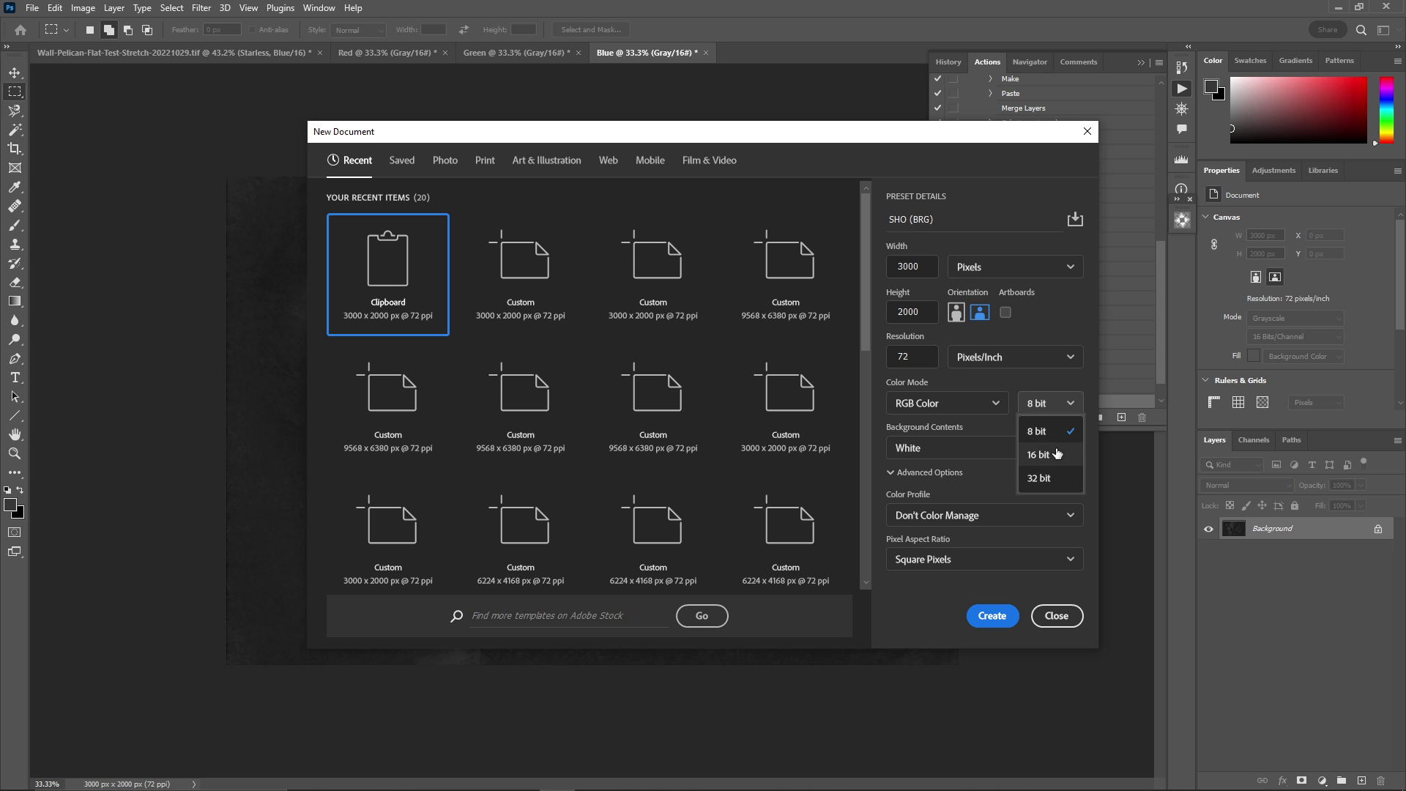
click(1056, 455)
click(992, 613)
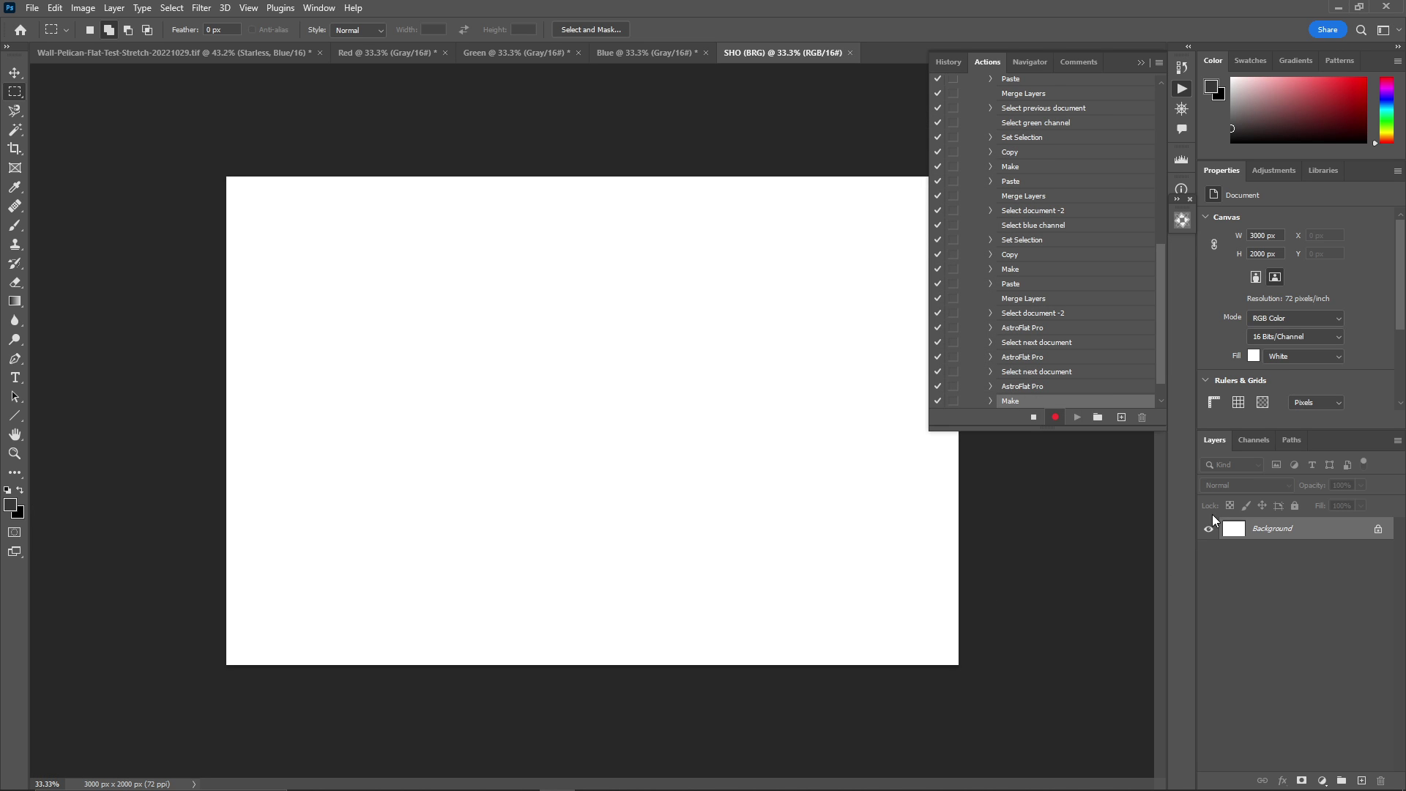
Copy the whole Red document image and paste it into the green channel of the SHO (BRG) document.
click(392, 53)
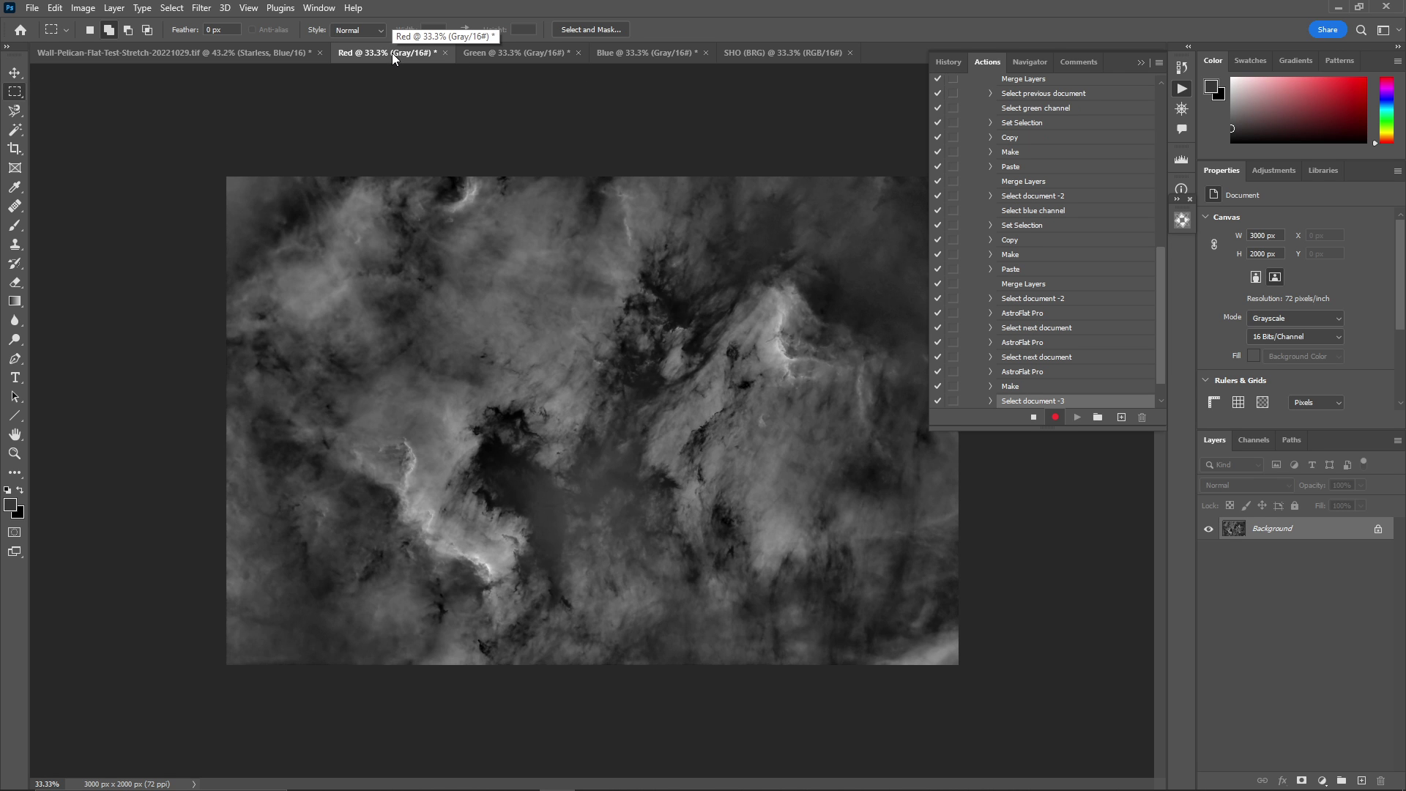
key(ctrl+a)
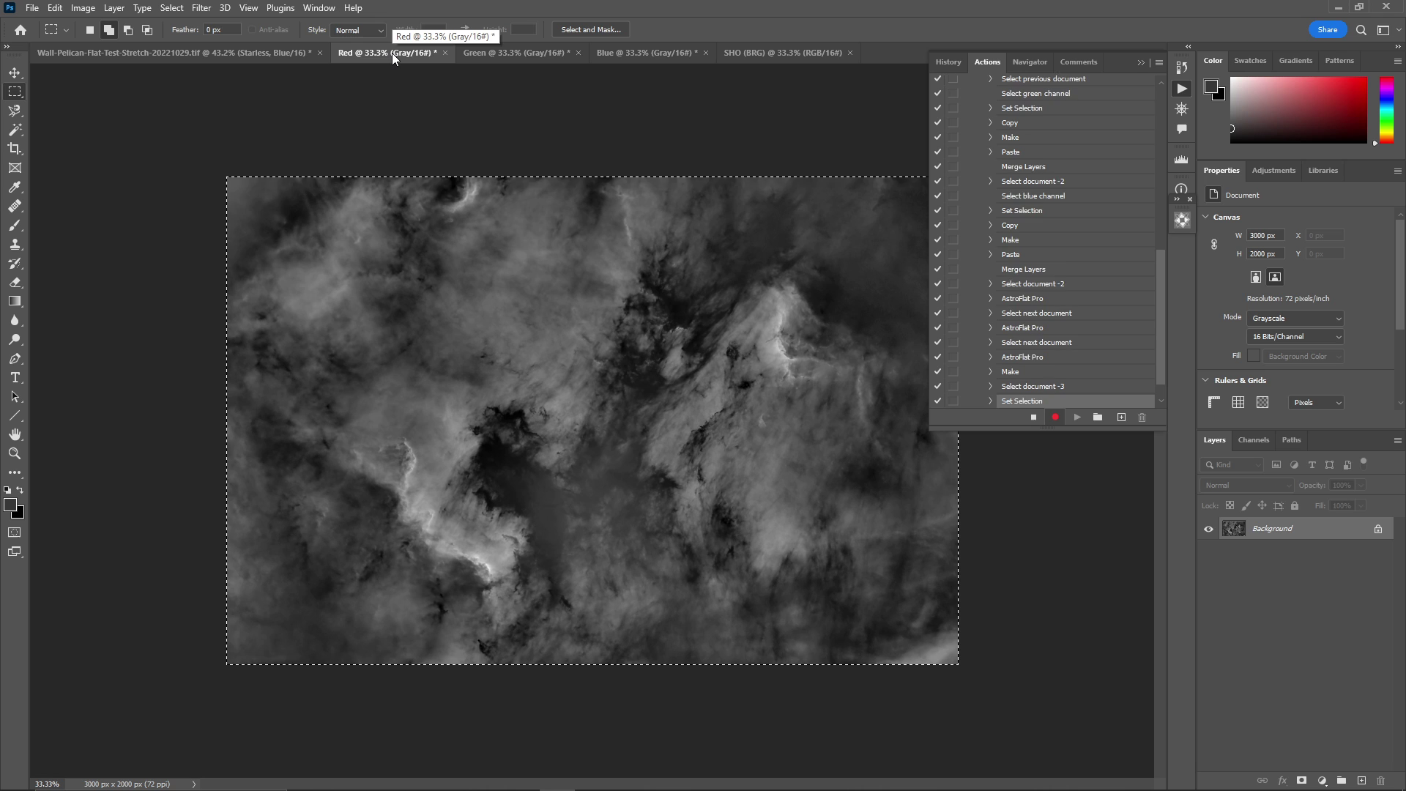
key(ctrl+c)
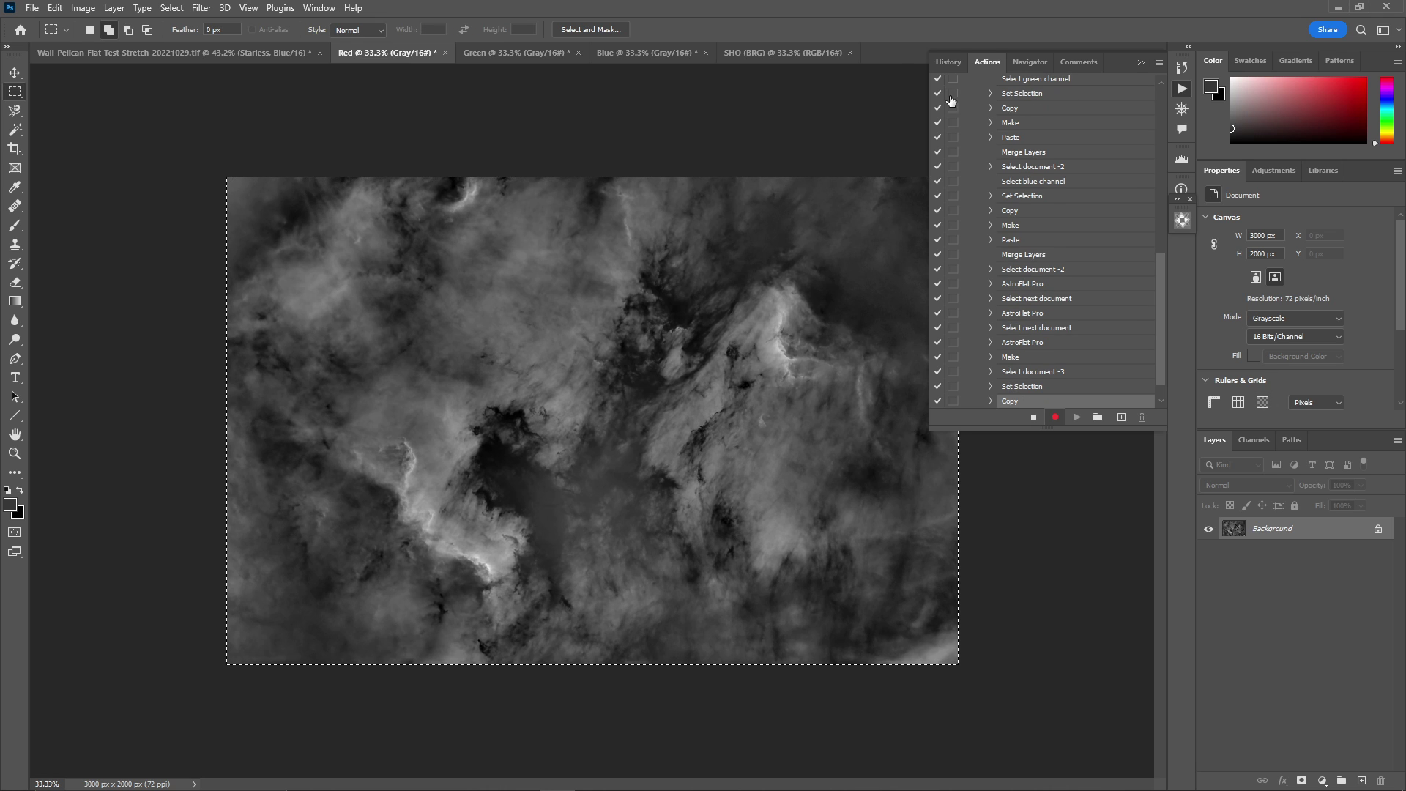
click(800, 50)
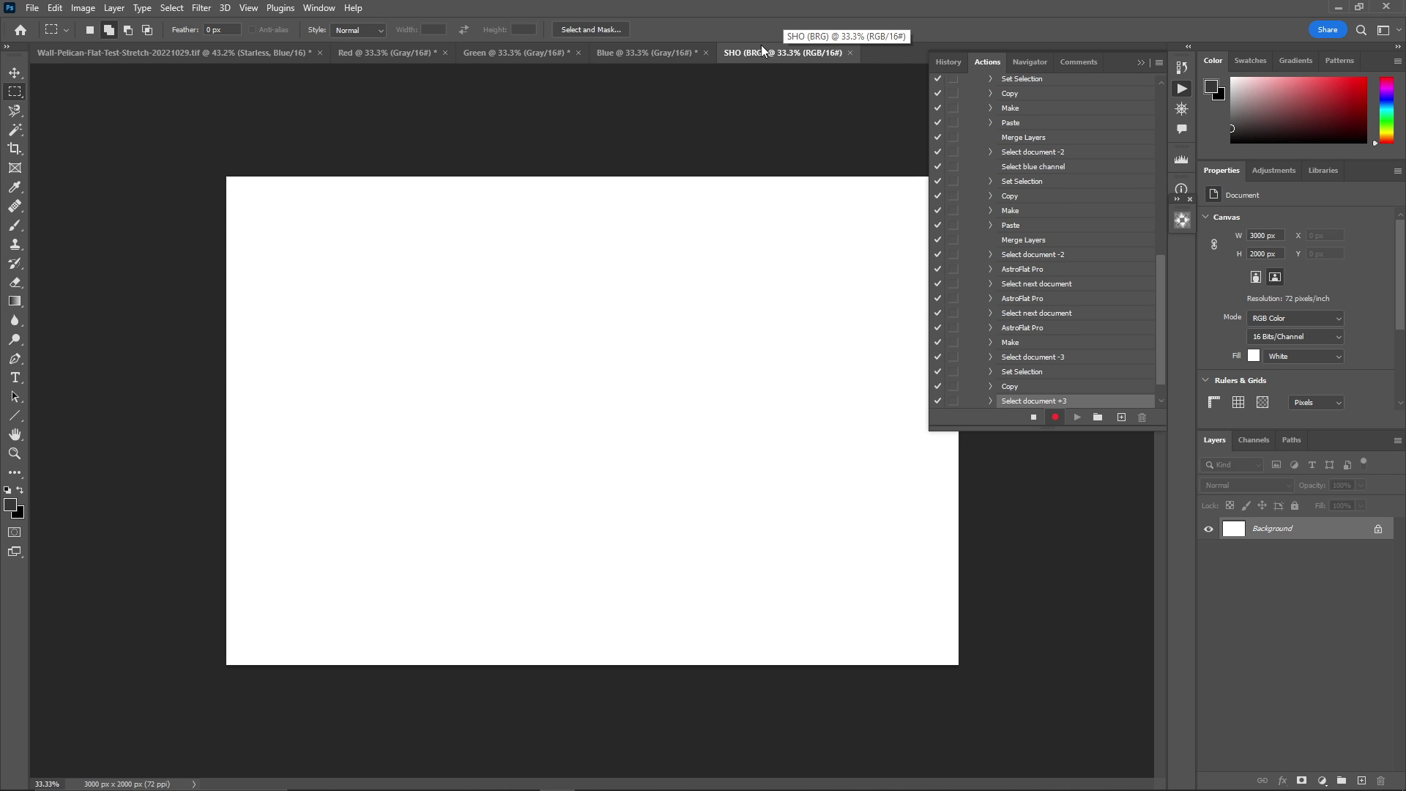
click(1249, 439)
click(1262, 506)
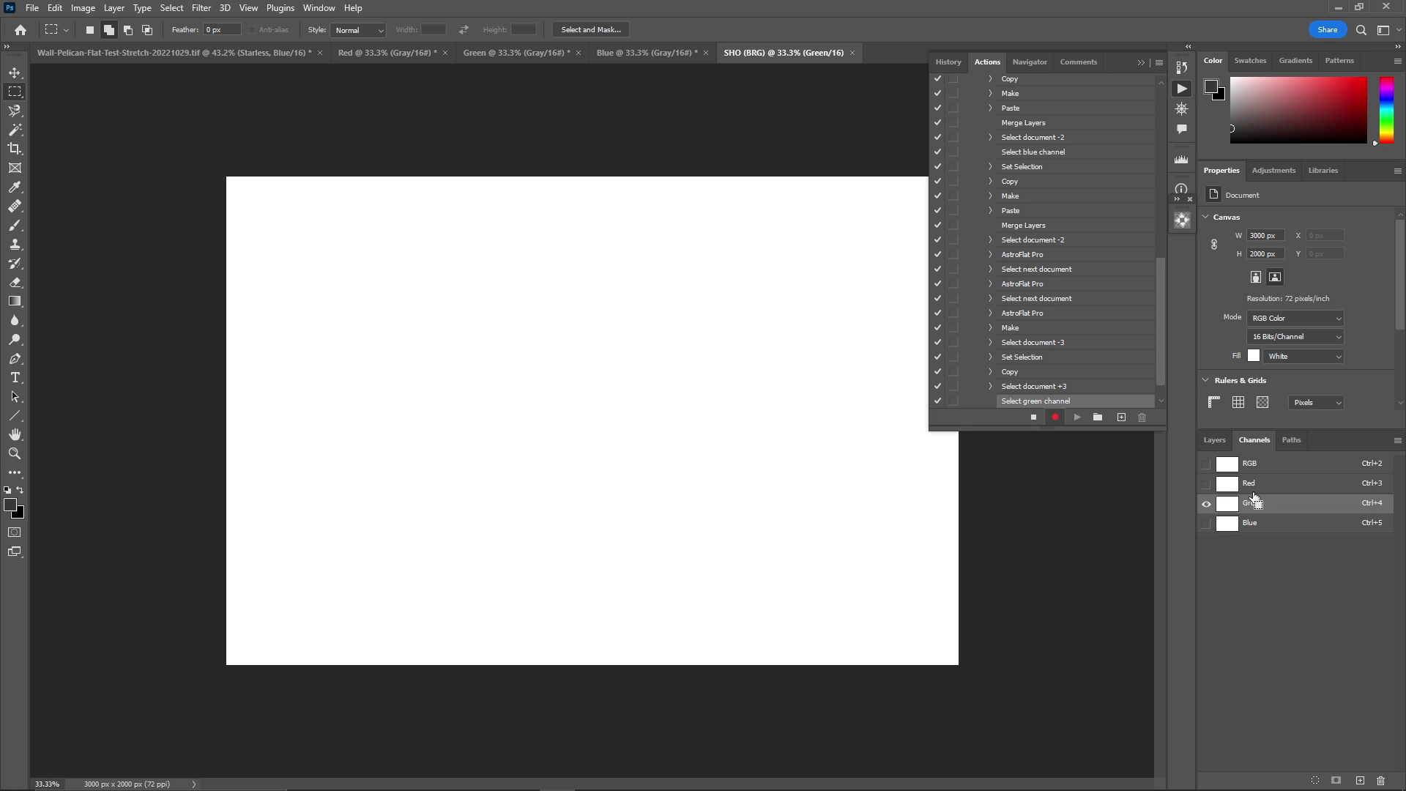
key(ctrl+v)
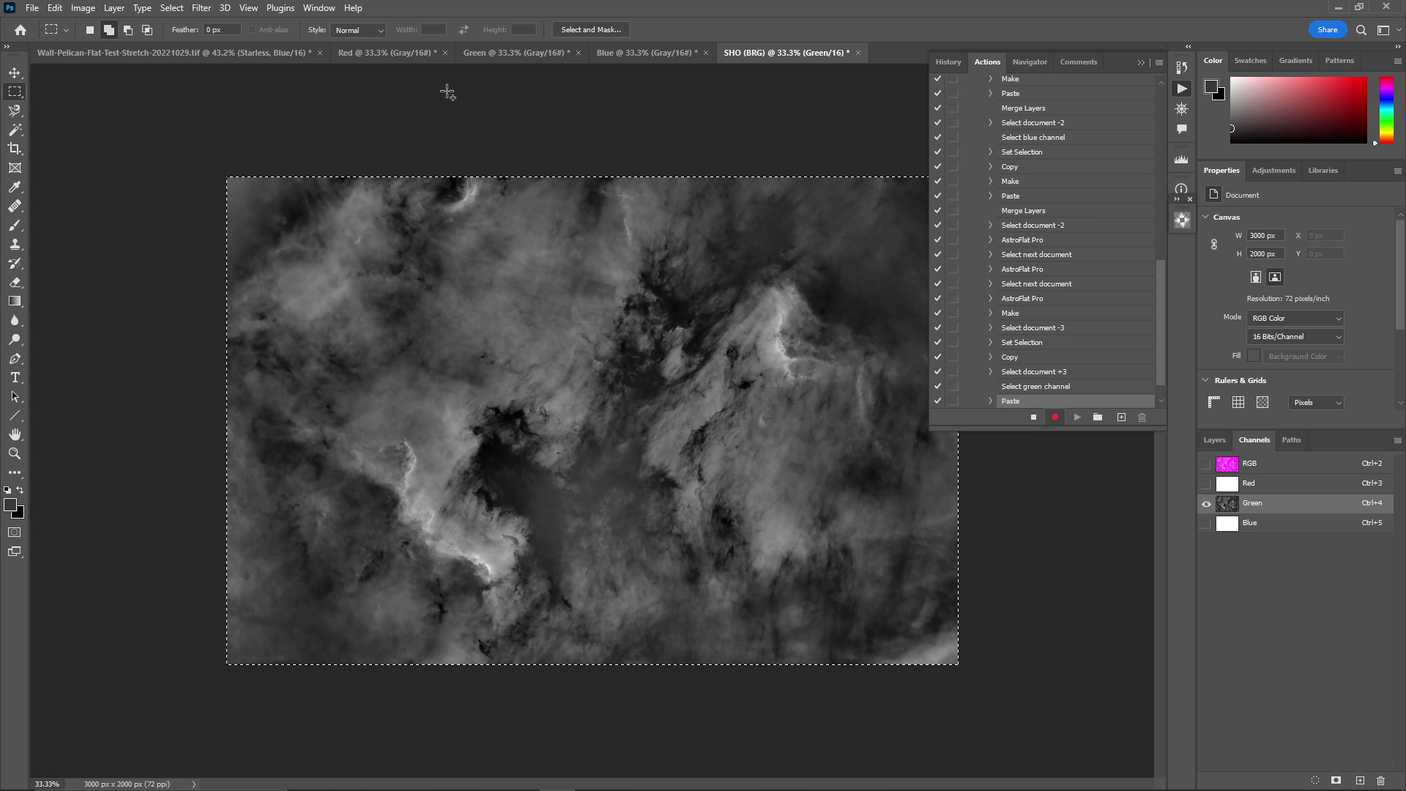
Copy the whole Green document image and paste it into the blue channel of the SHO (BRG) document.
click(501, 53)
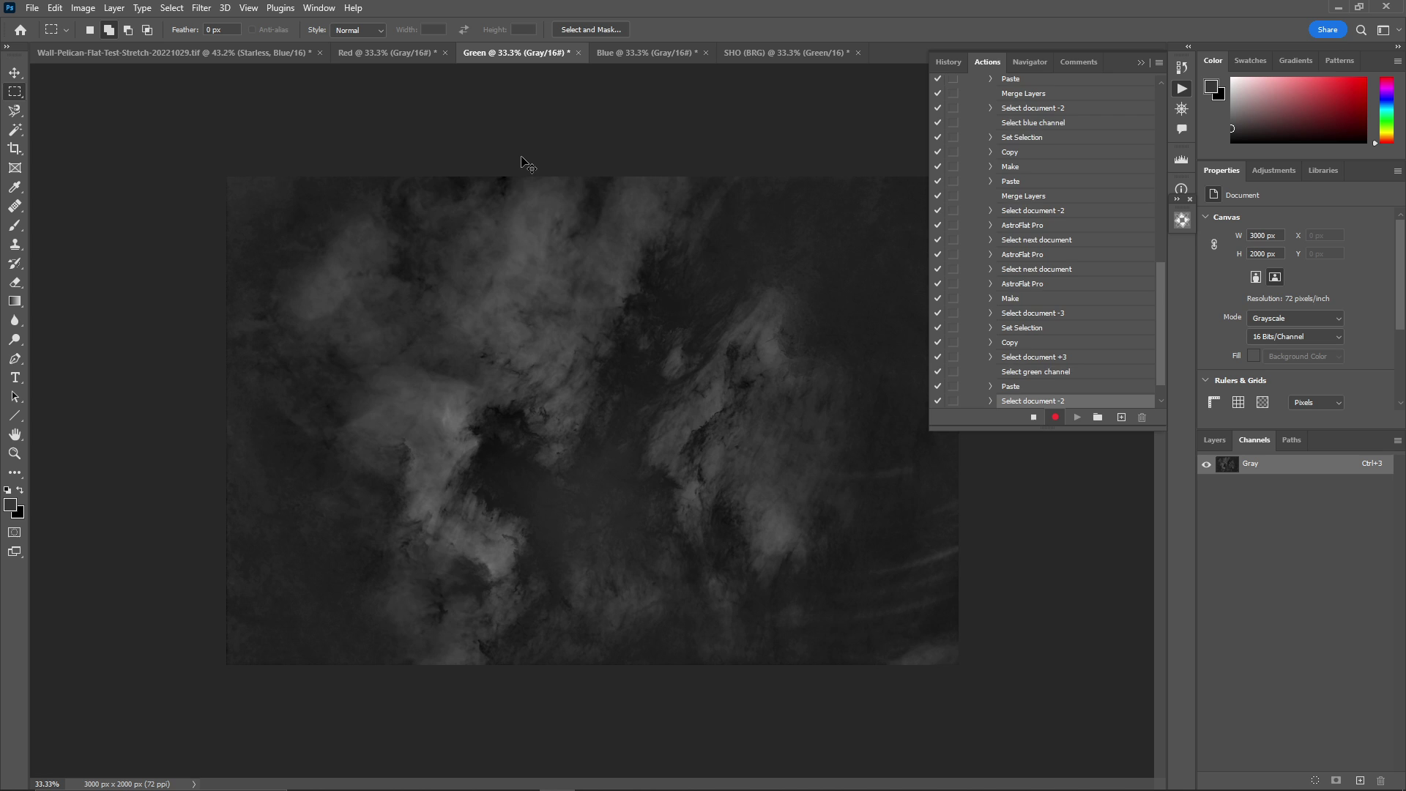
key(ctrl+a)
key(ctrl+c)
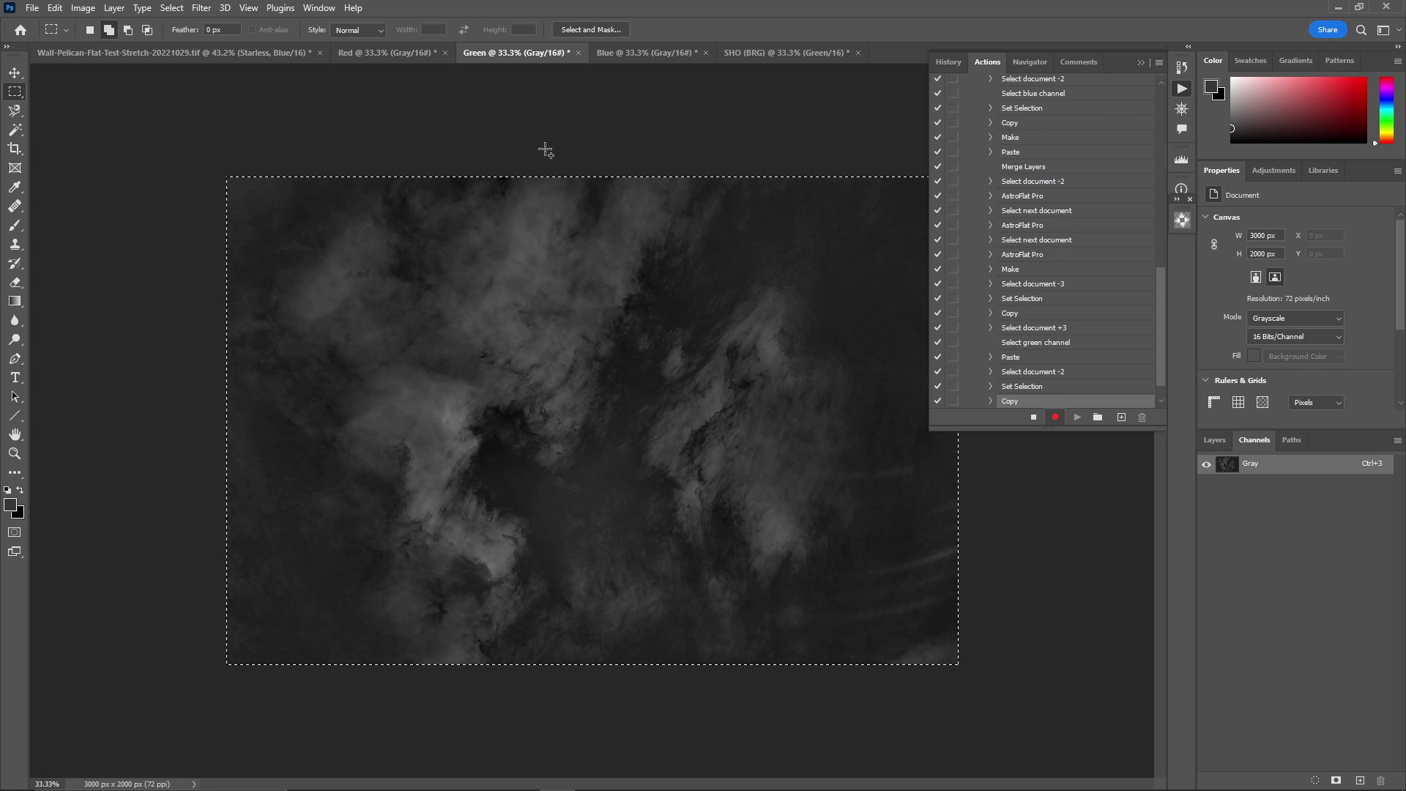
click(771, 50)
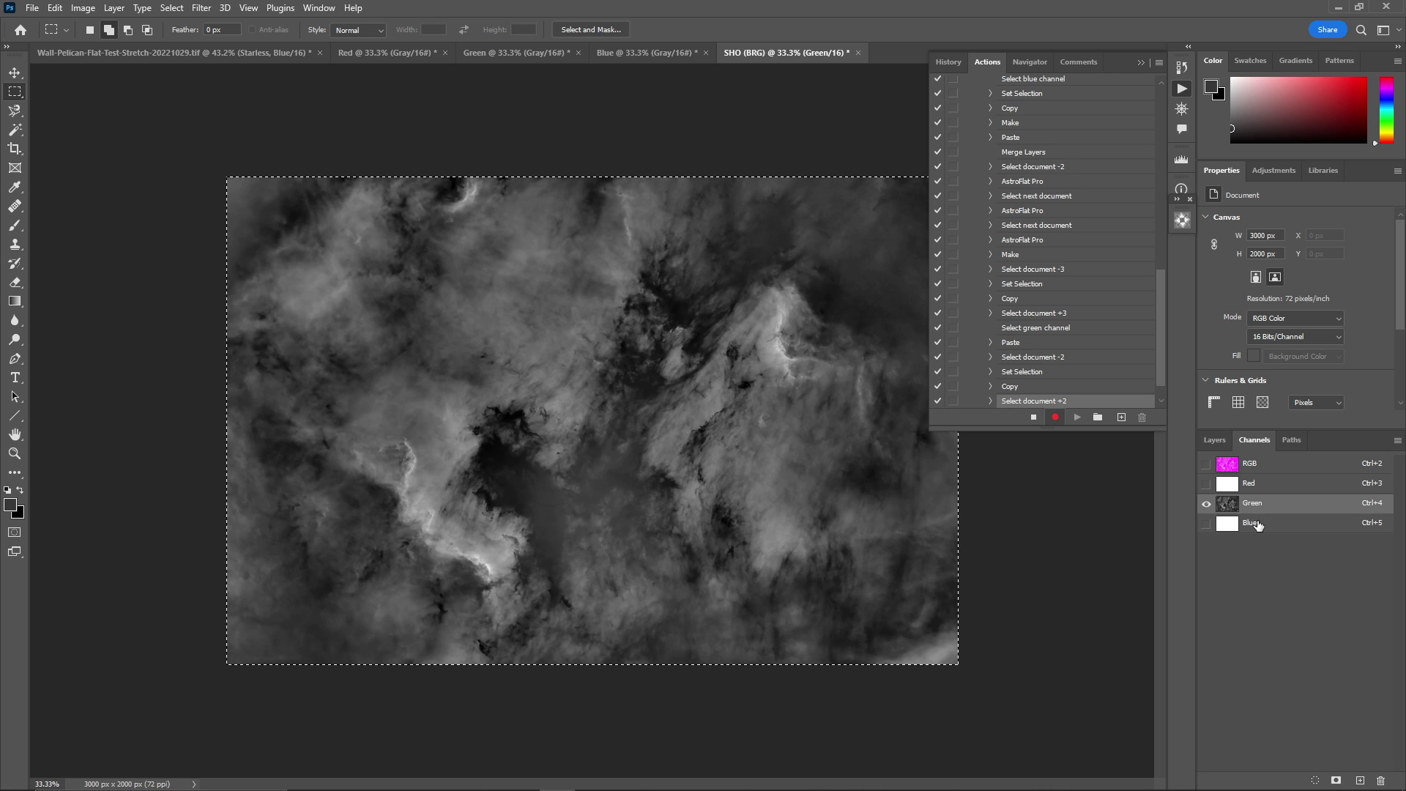
click(1252, 522)
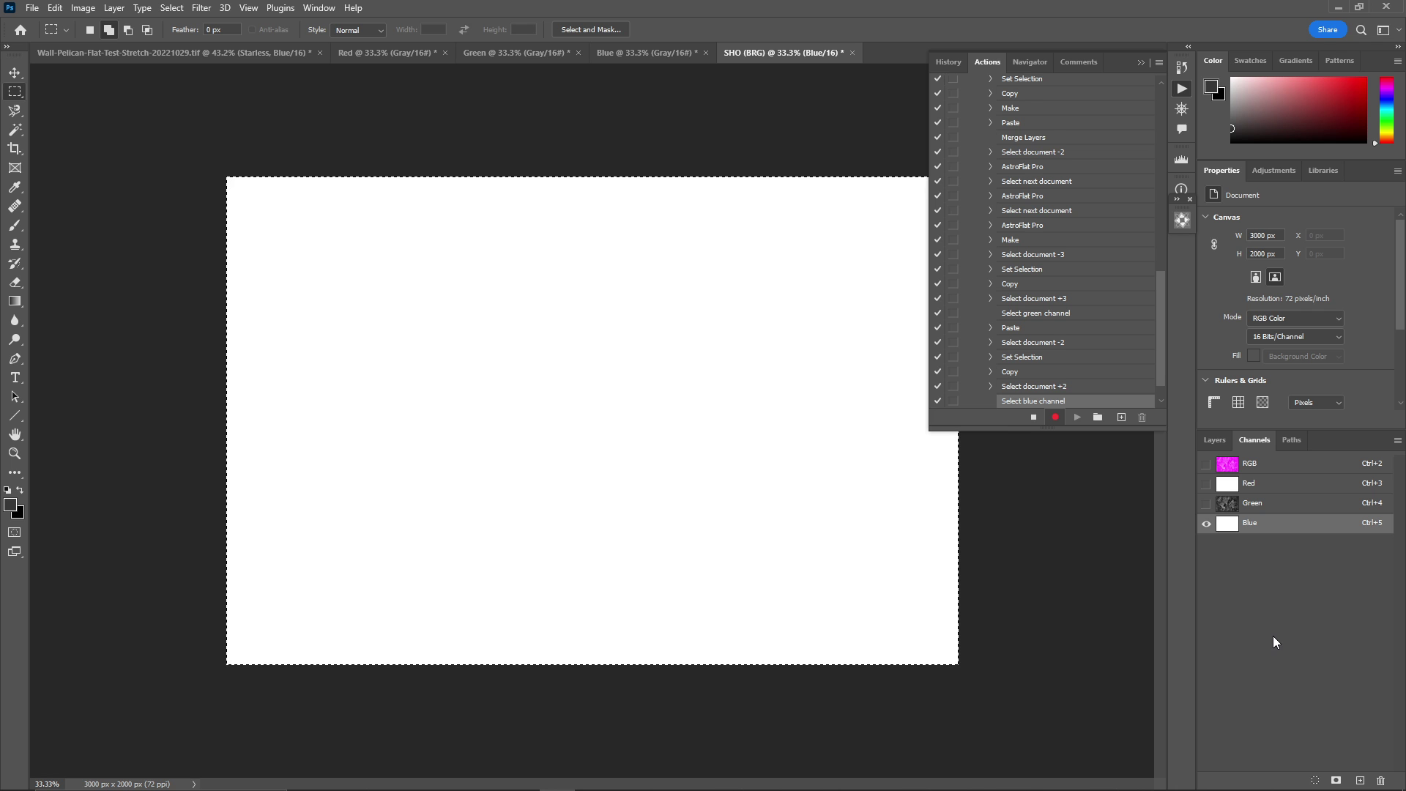
key(ctrl+v)
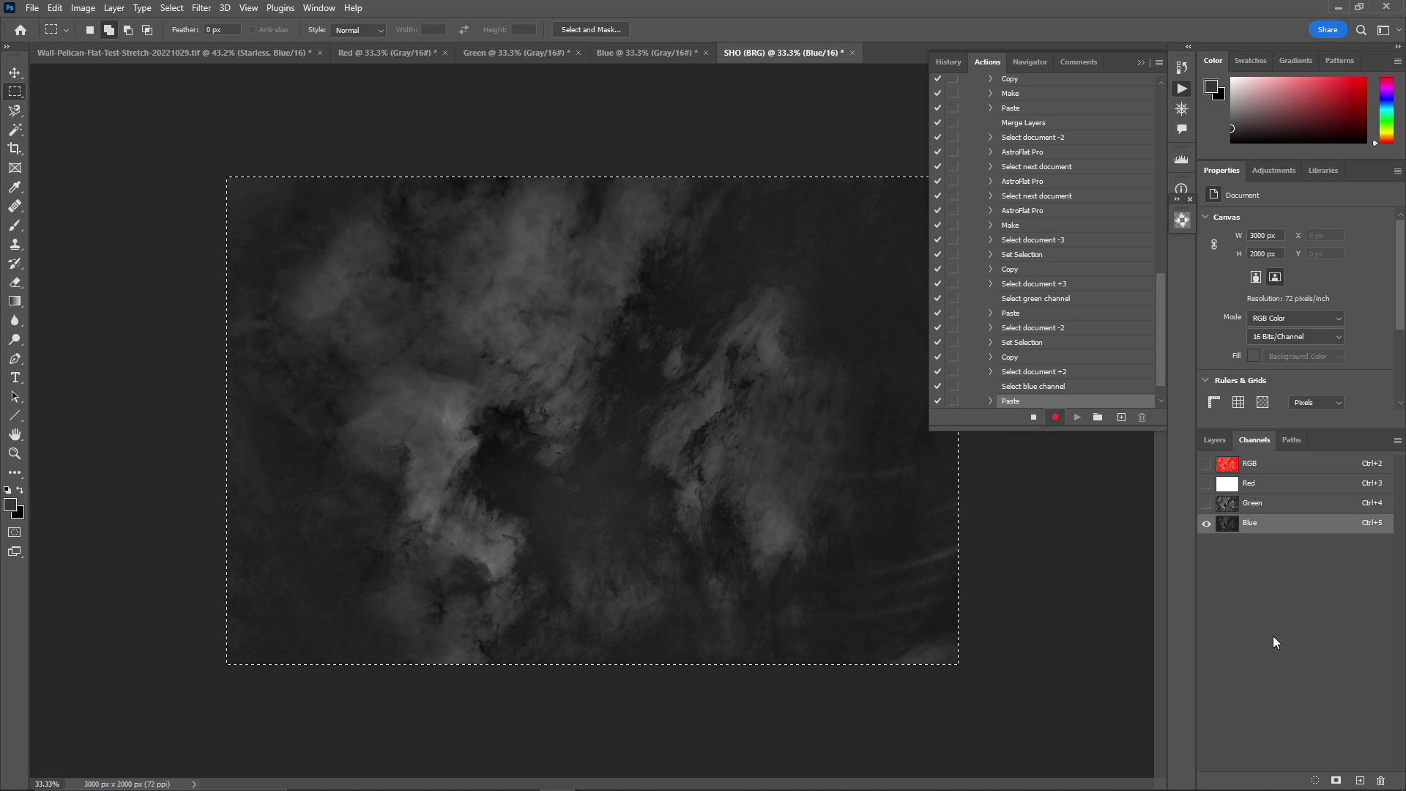
Copy the whole Blue document image into the red channel of the SHO (BRG) document and return to the RGB composite.
click(621, 62)
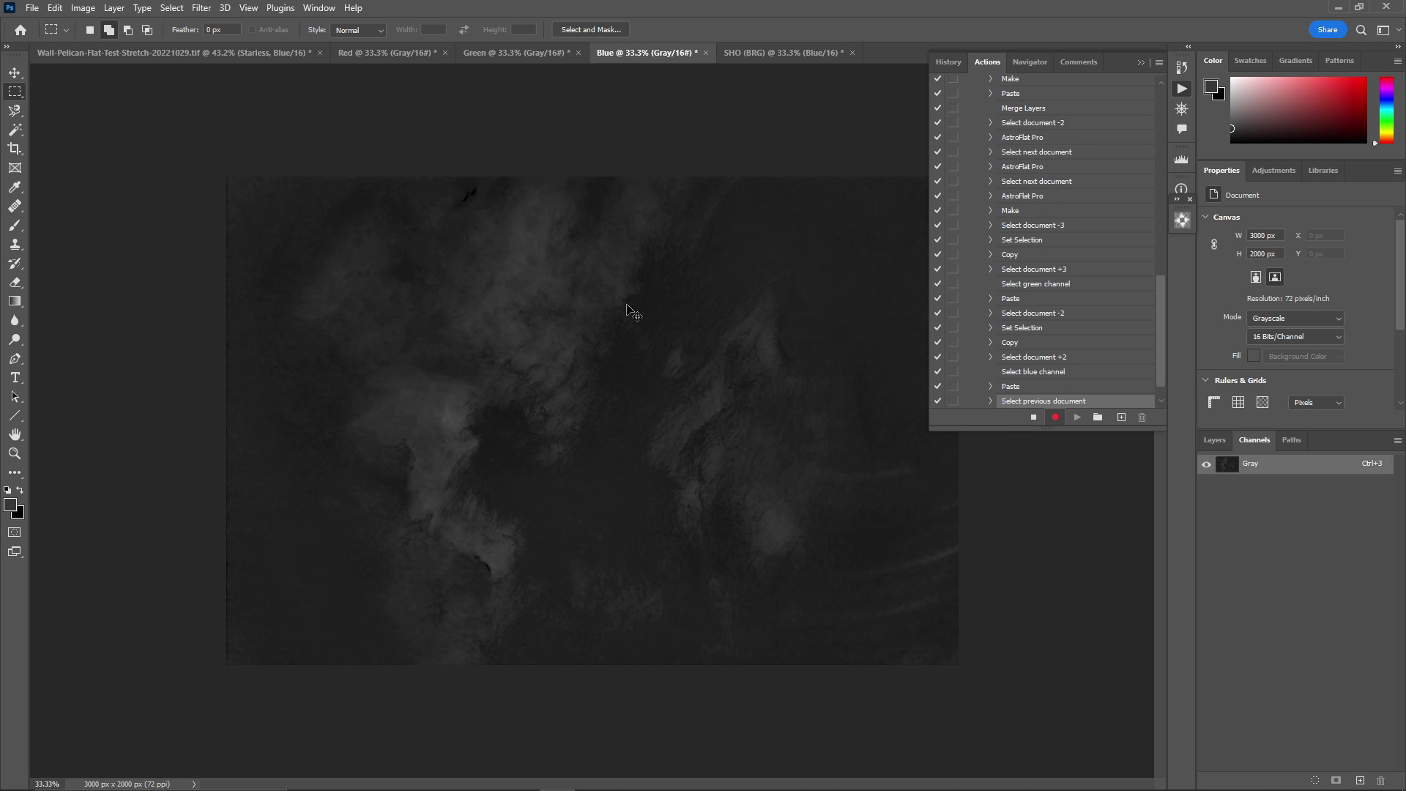
key(ctrl+a)
key(ctrl+c)
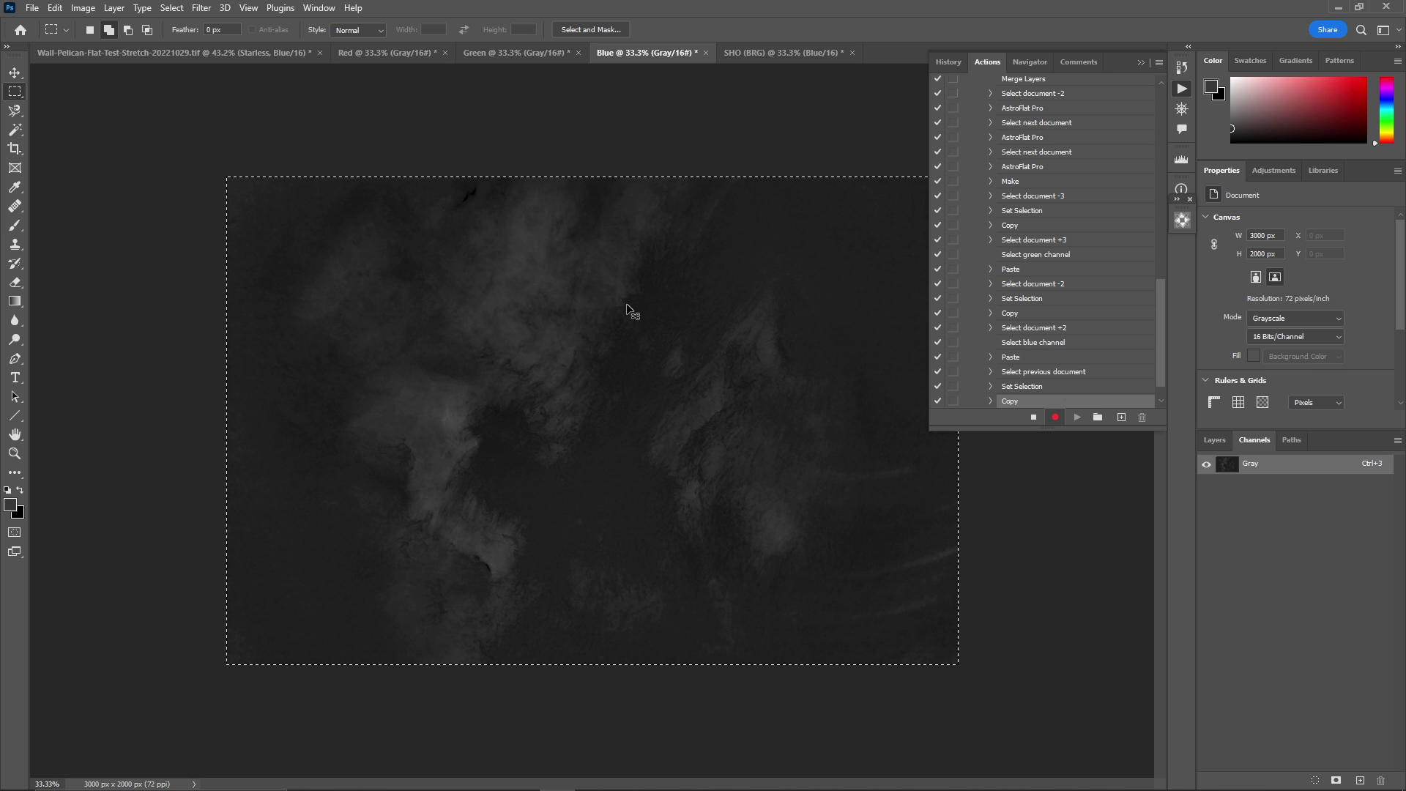
click(754, 57)
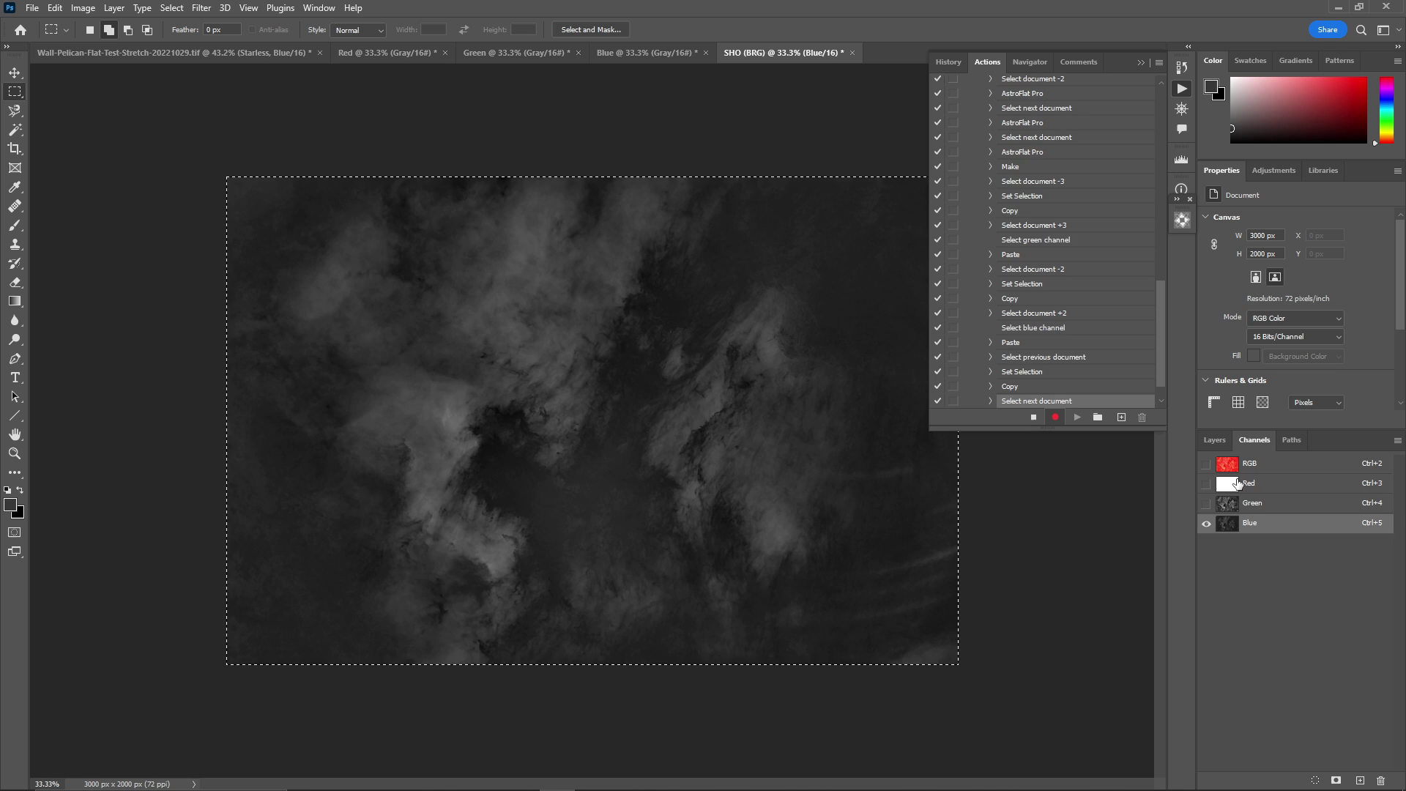
click(1237, 483)
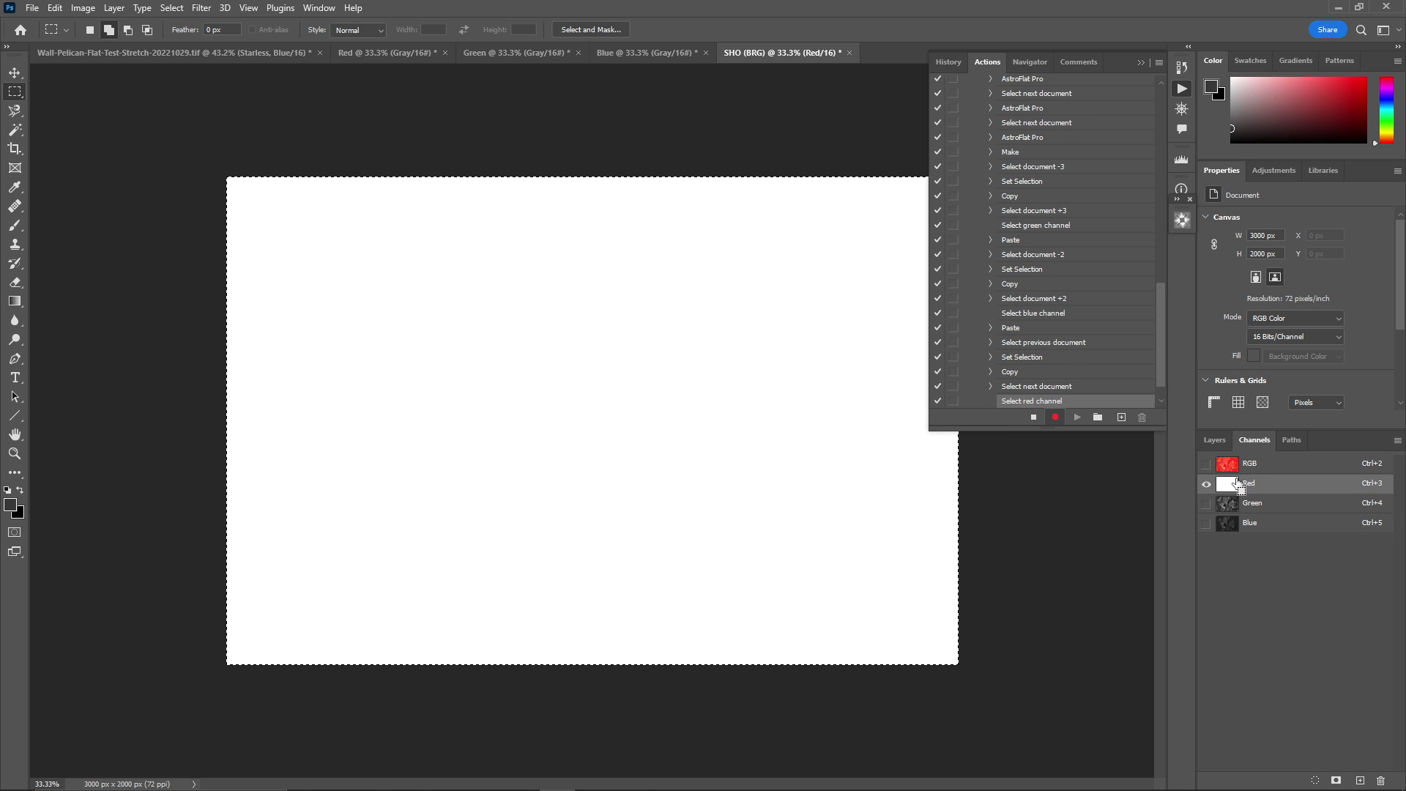
key(ctrl+v)
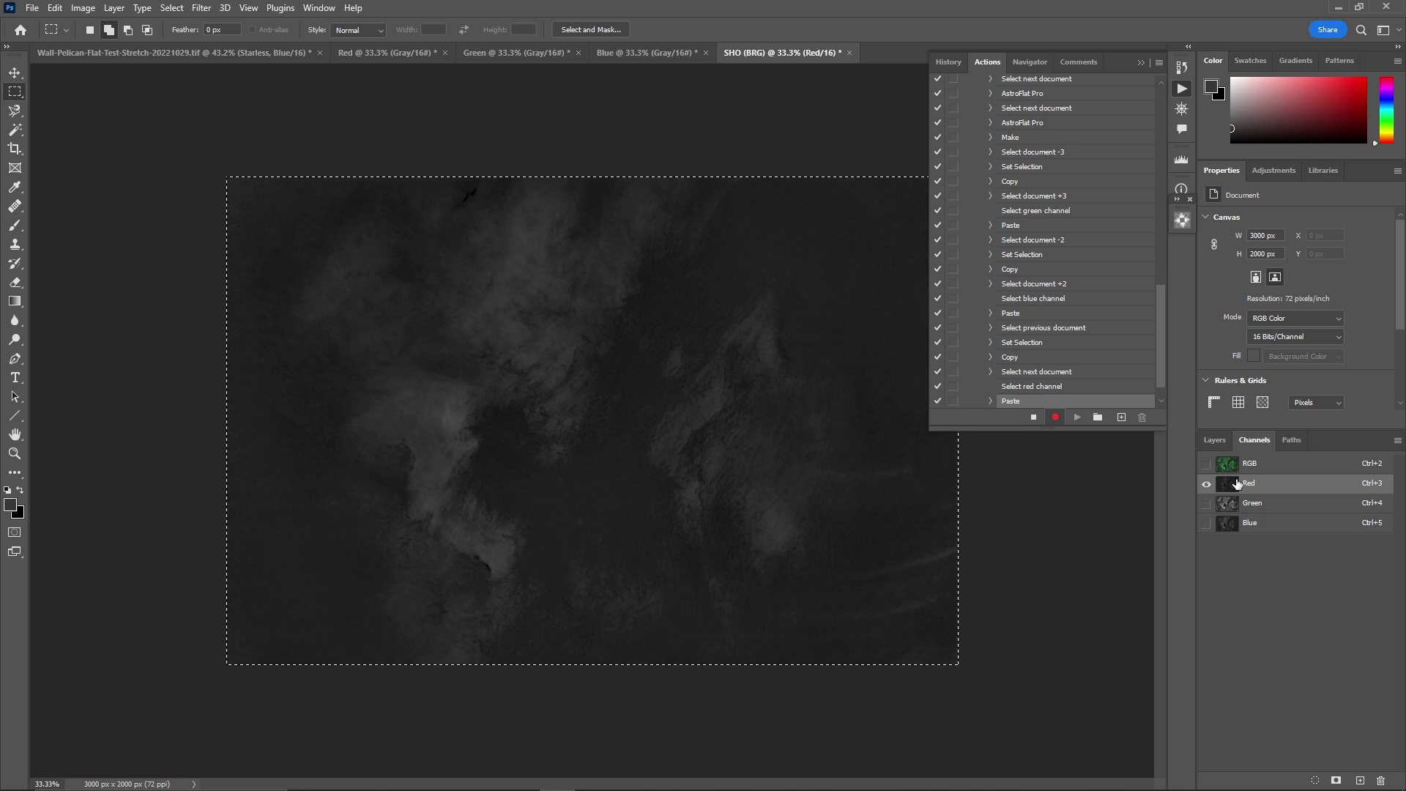
click(1273, 463)
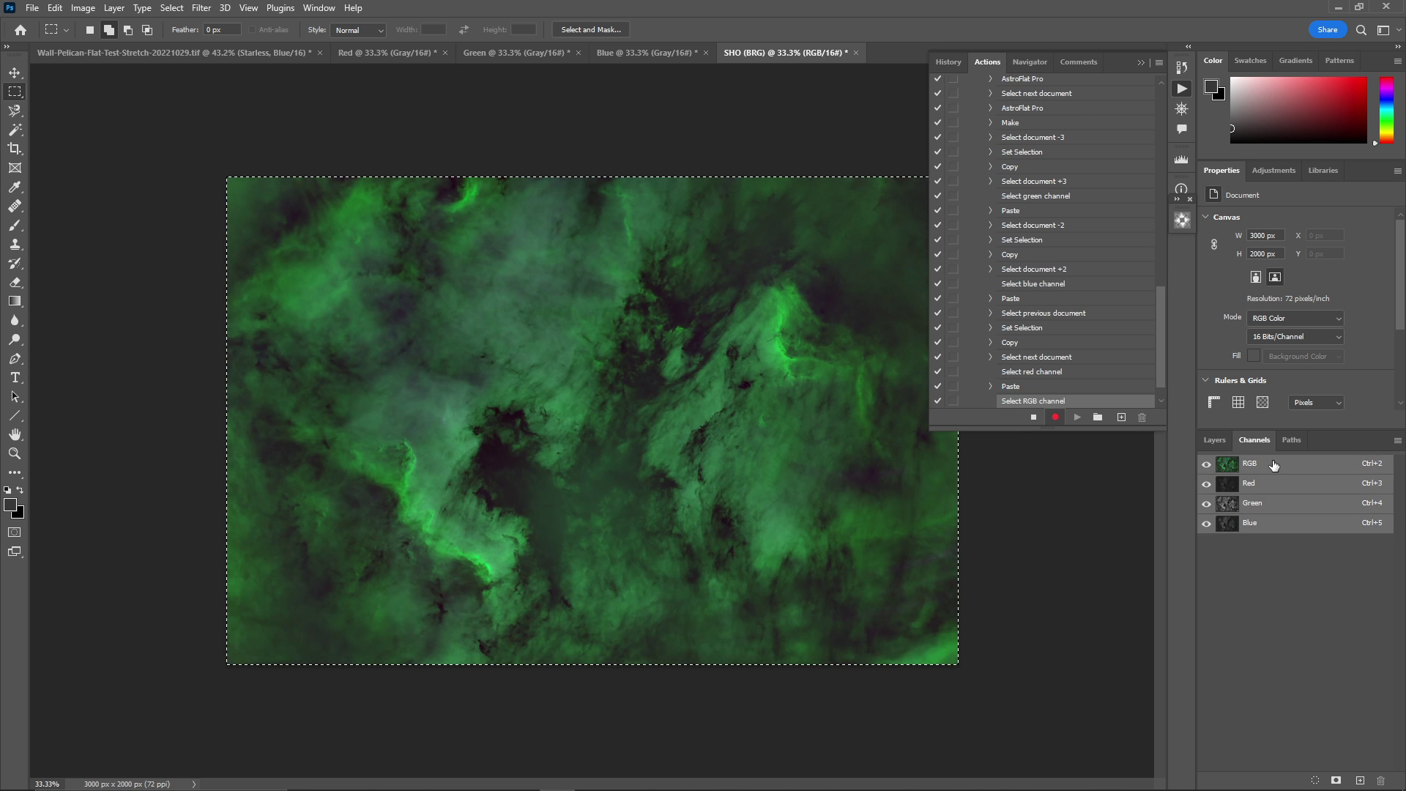
click(1213, 440)
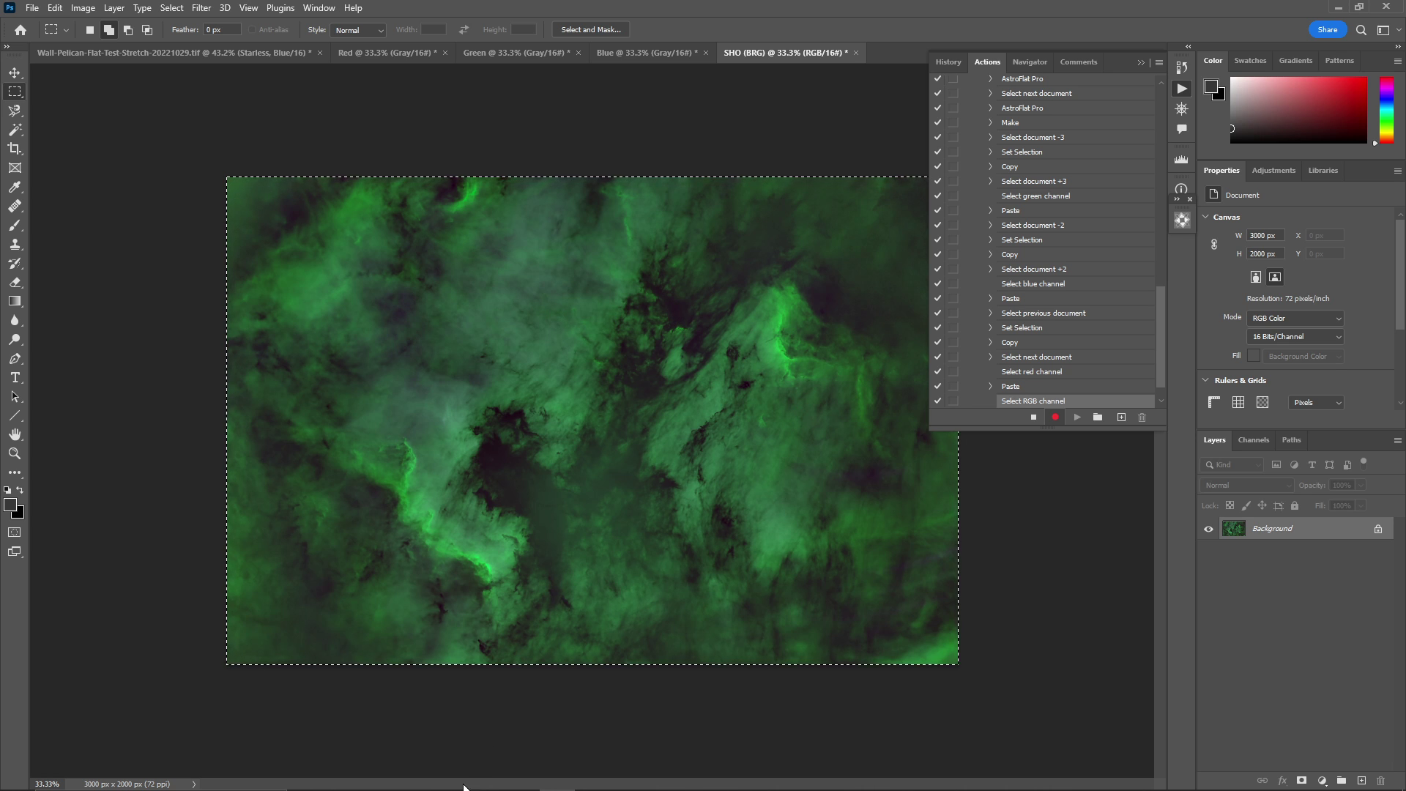
Stop recording the SHO (BRG) action and clear the selection on the composite image.
click(342, 776)
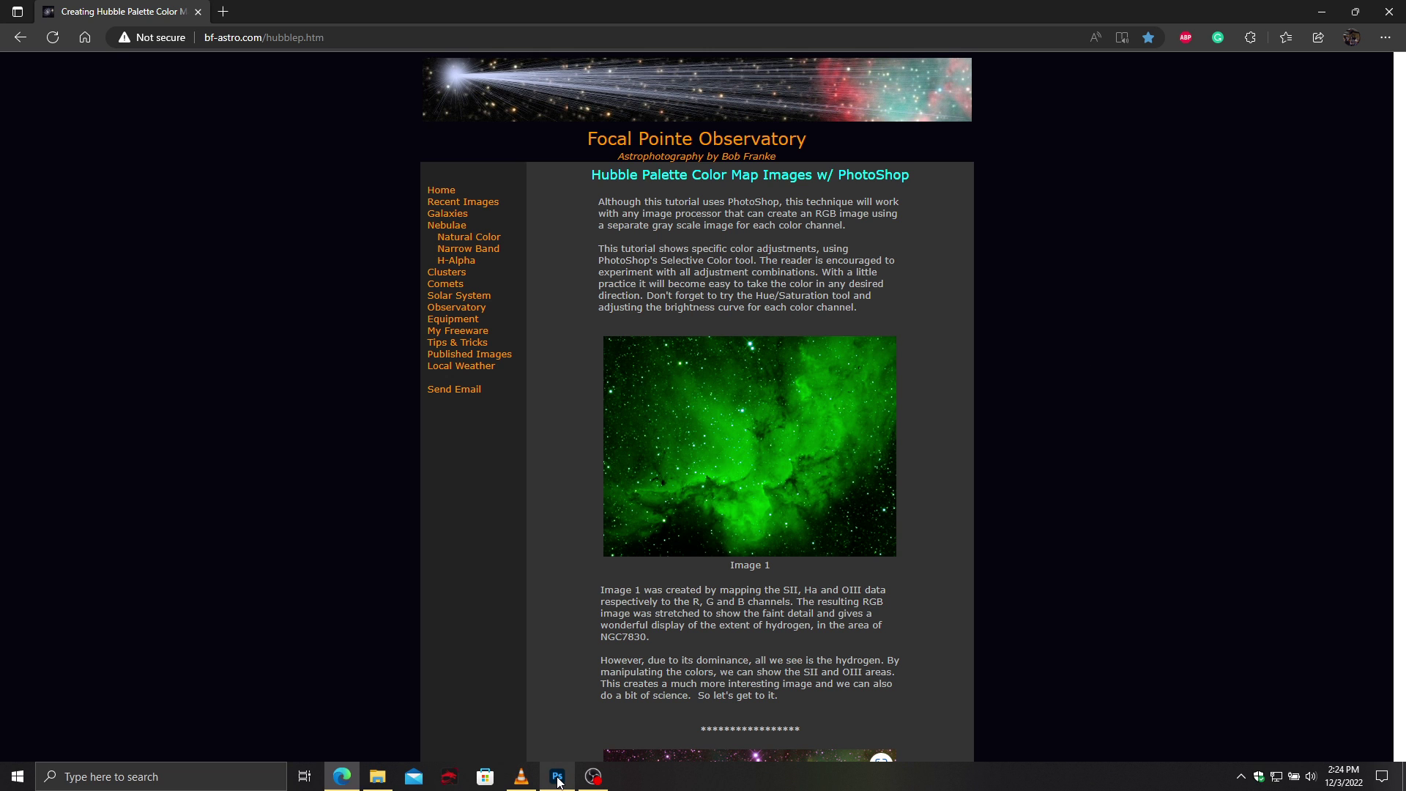
click(557, 777)
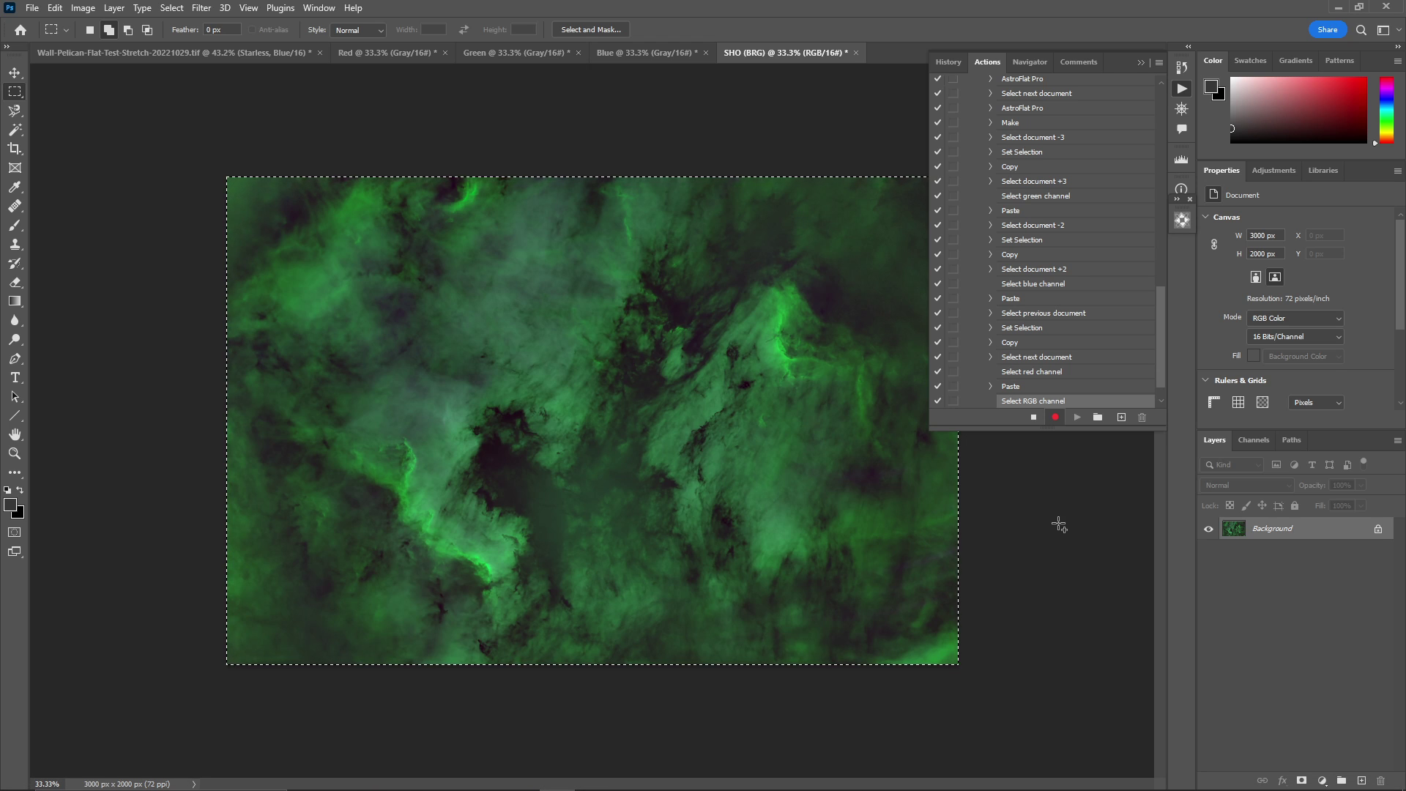
click(1034, 417)
click(723, 314)
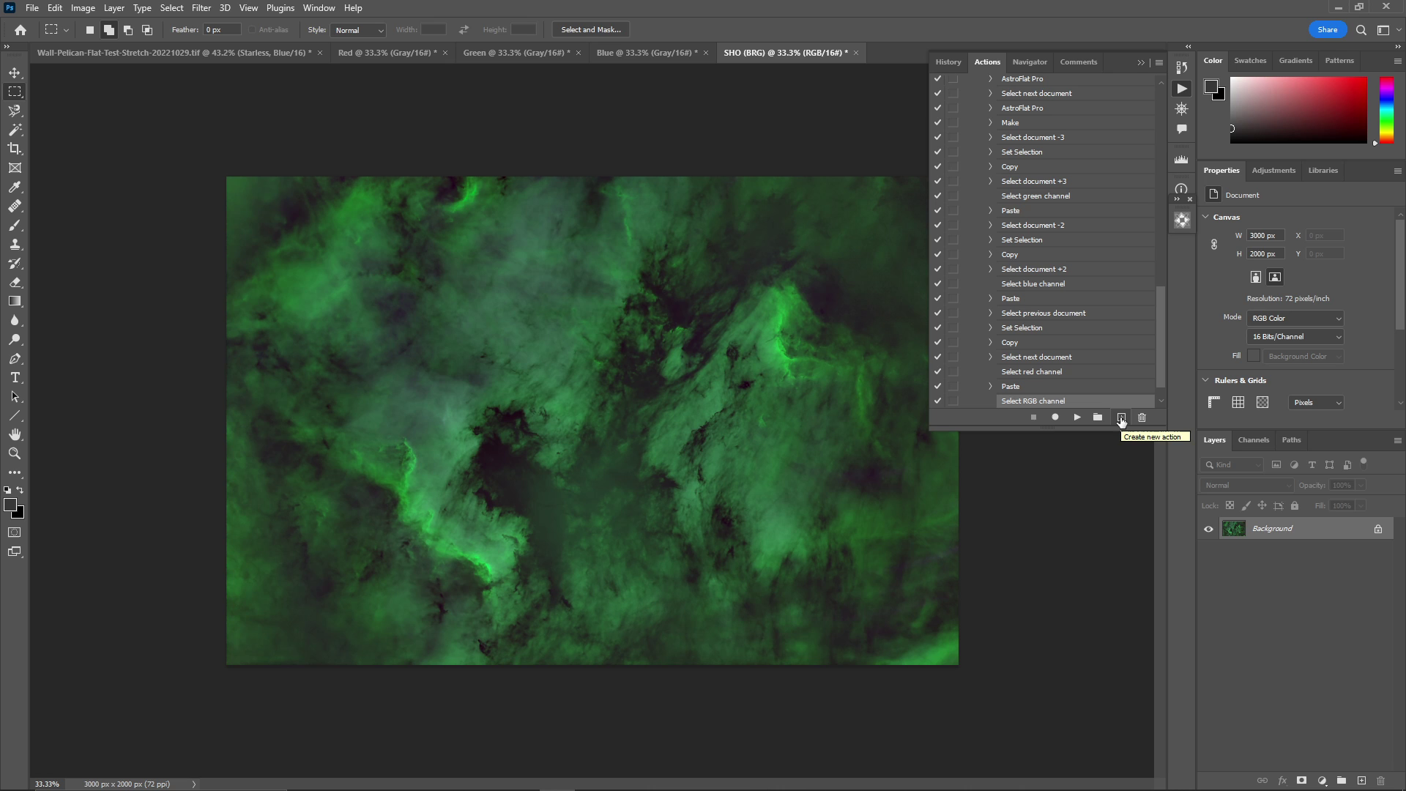
Start recording a new action named Hubble Selective Color in the OSC Hubble Stuff set.
click(1121, 418)
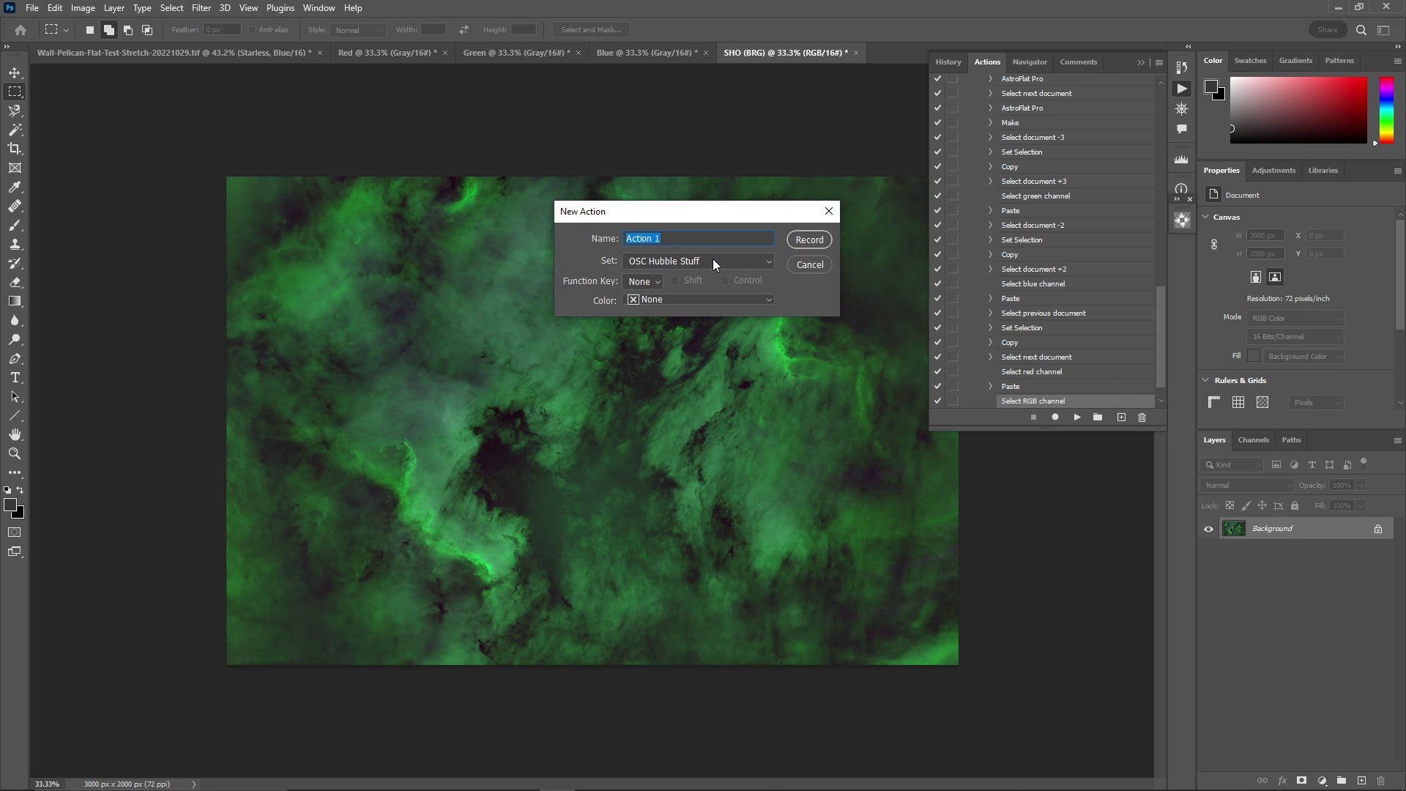
text(Hubble Sele)
click(797, 242)
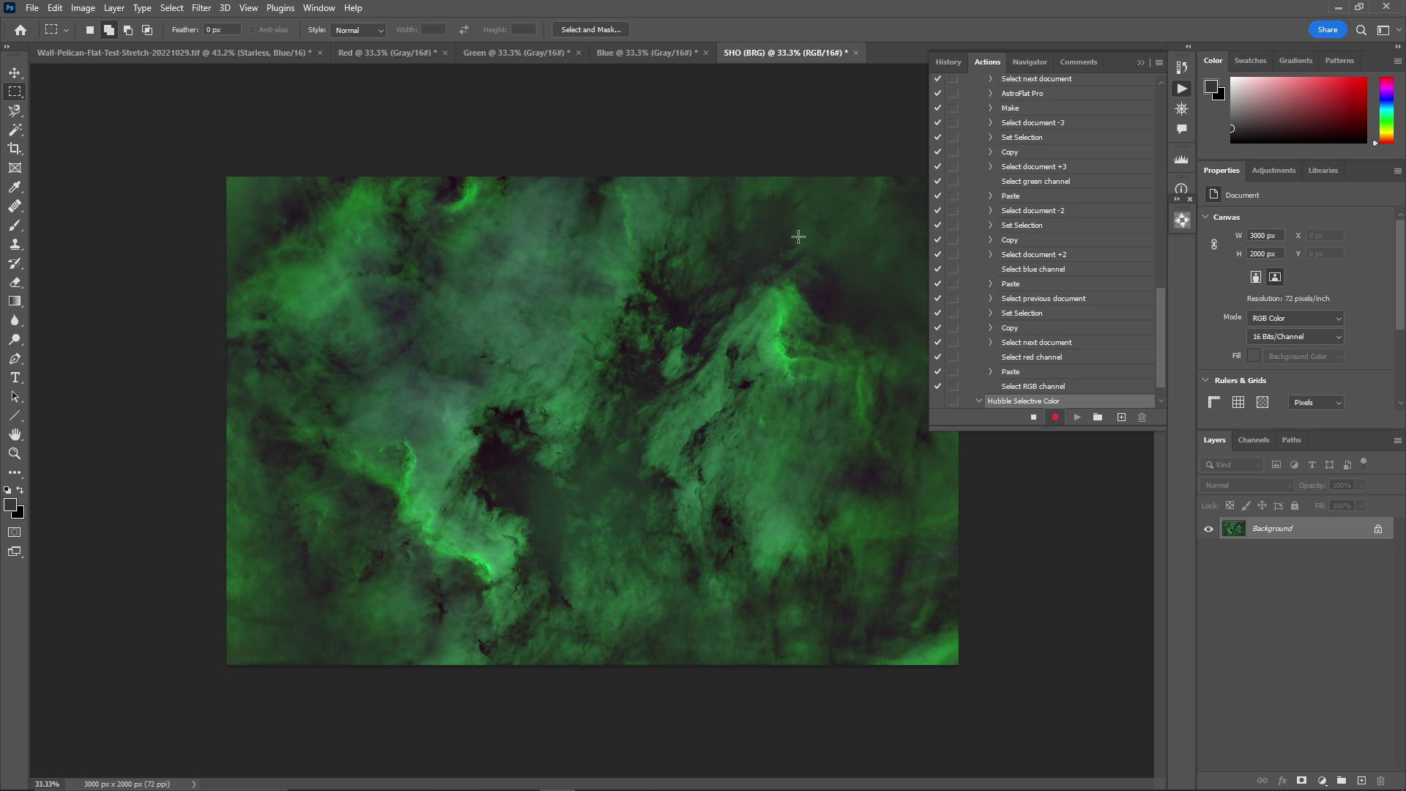
Open a Selective Color adjustment on the SHO (BRG) image and consult the Greens settings on the Hubble palette tutorial web page.
click(83, 8)
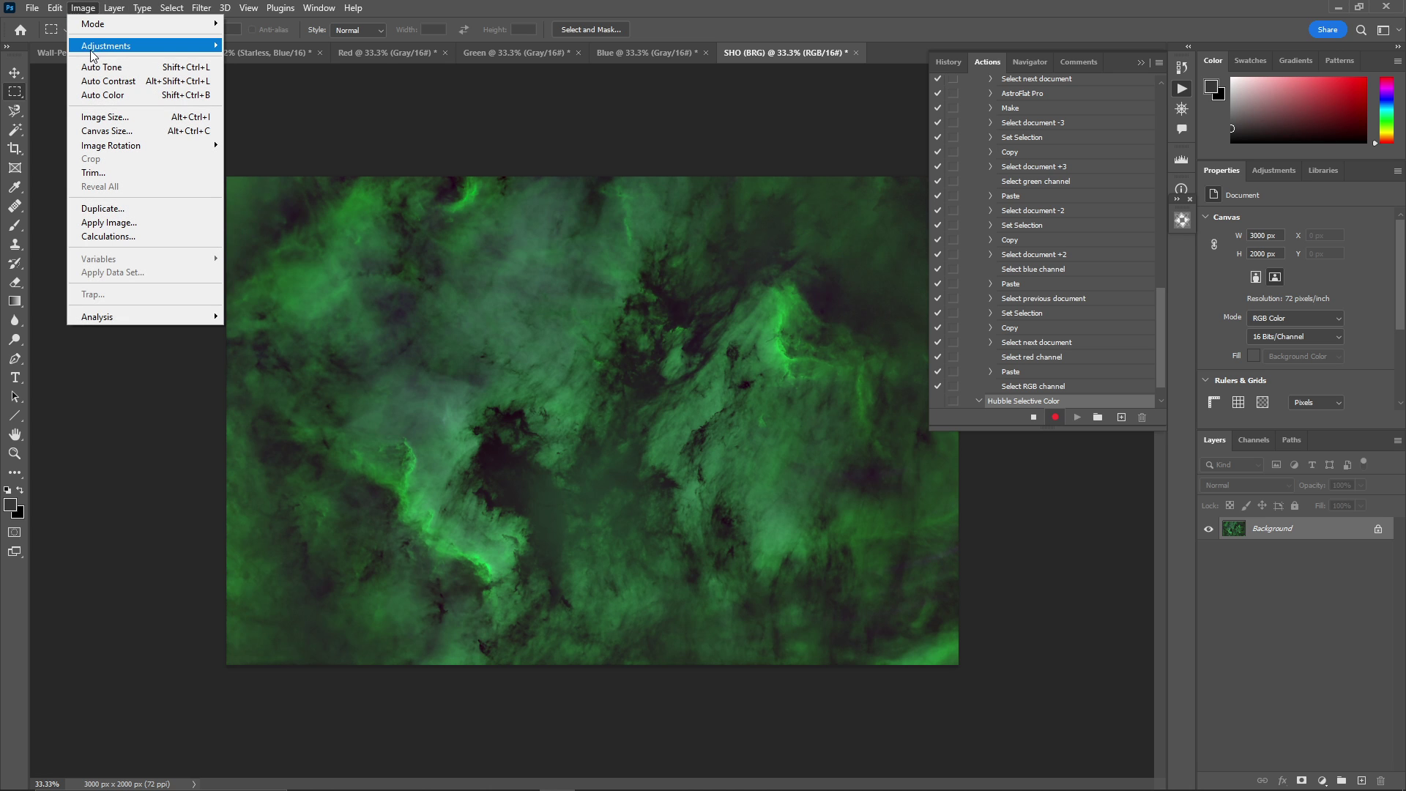
mouse_move(129, 46)
click(302, 271)
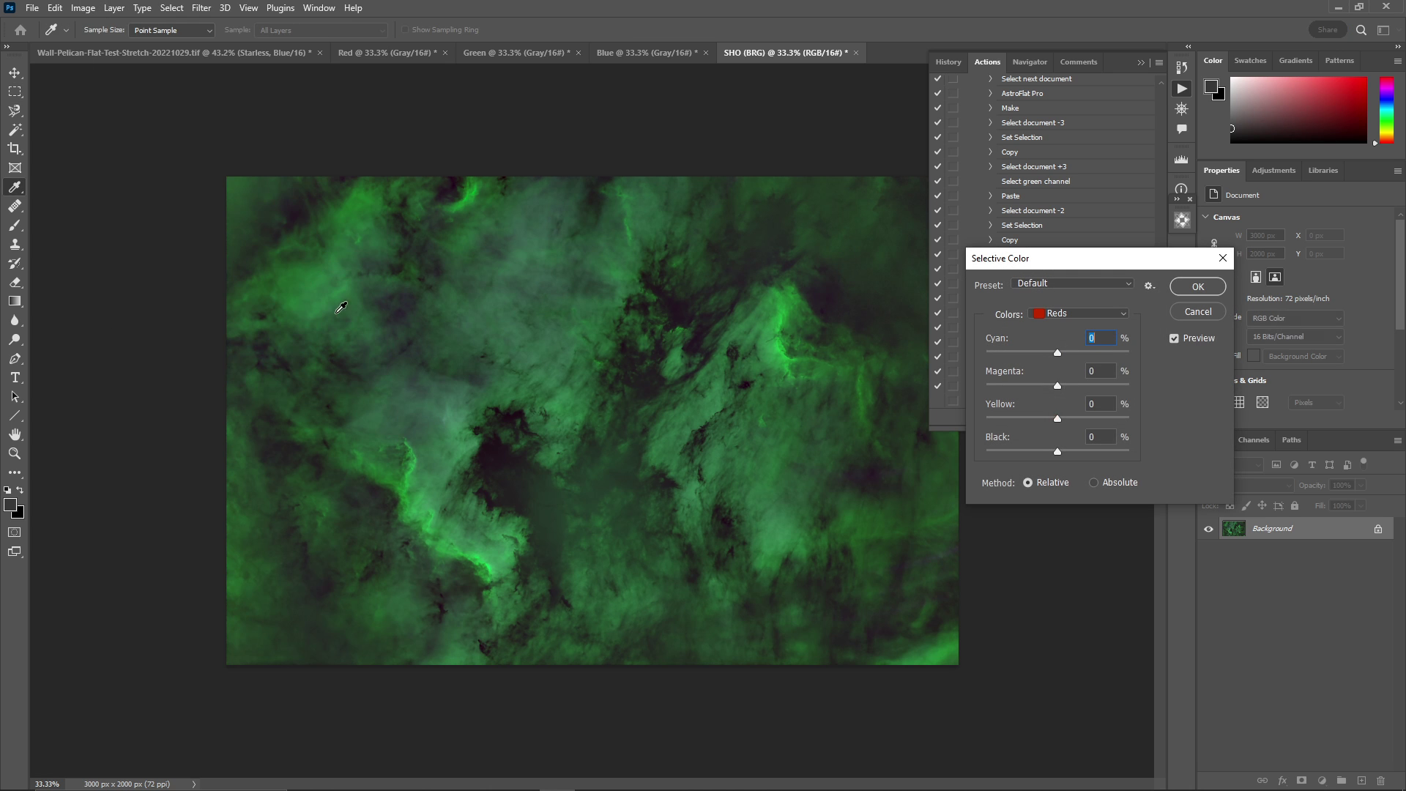
key(alt)
key(alt+Tab)
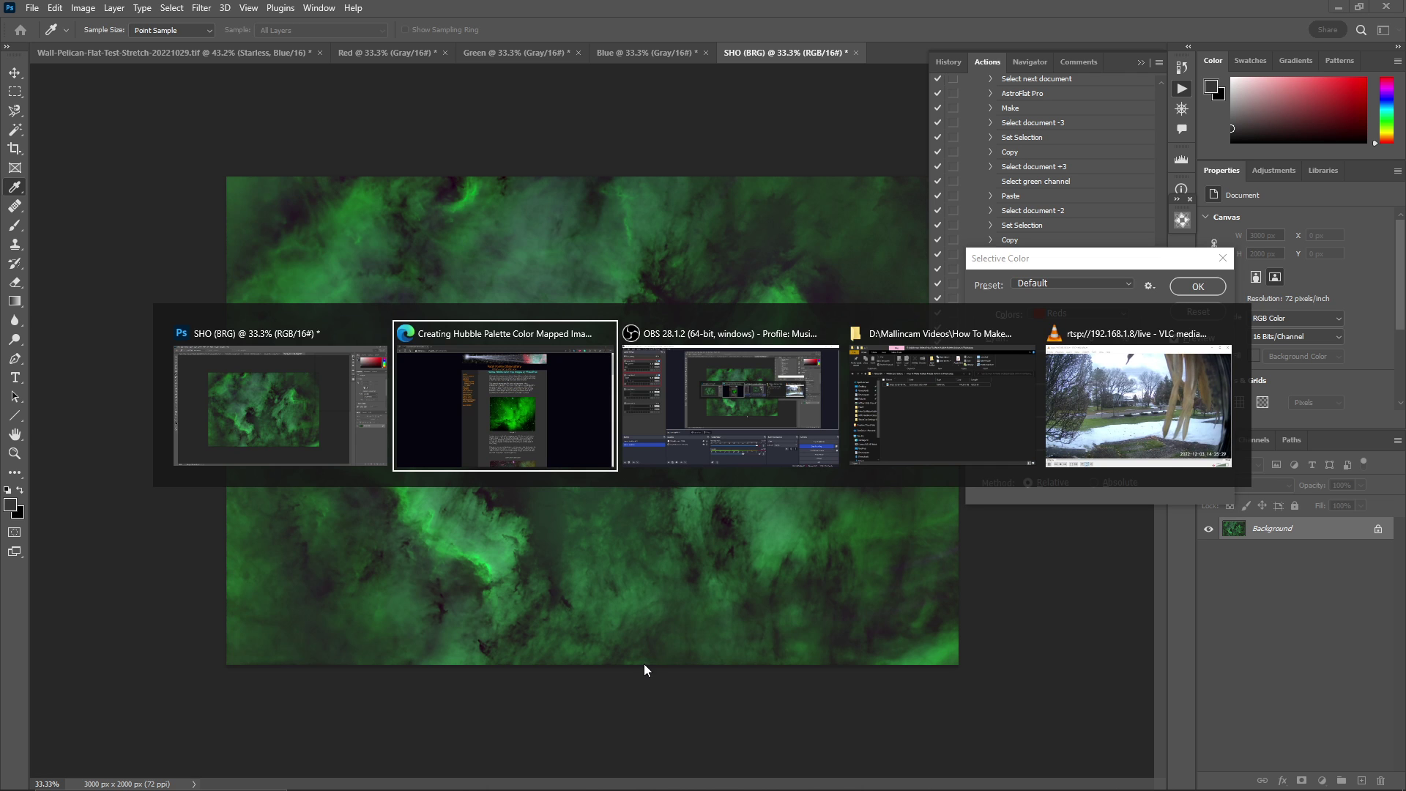
scroll(665, 634, down, 15)
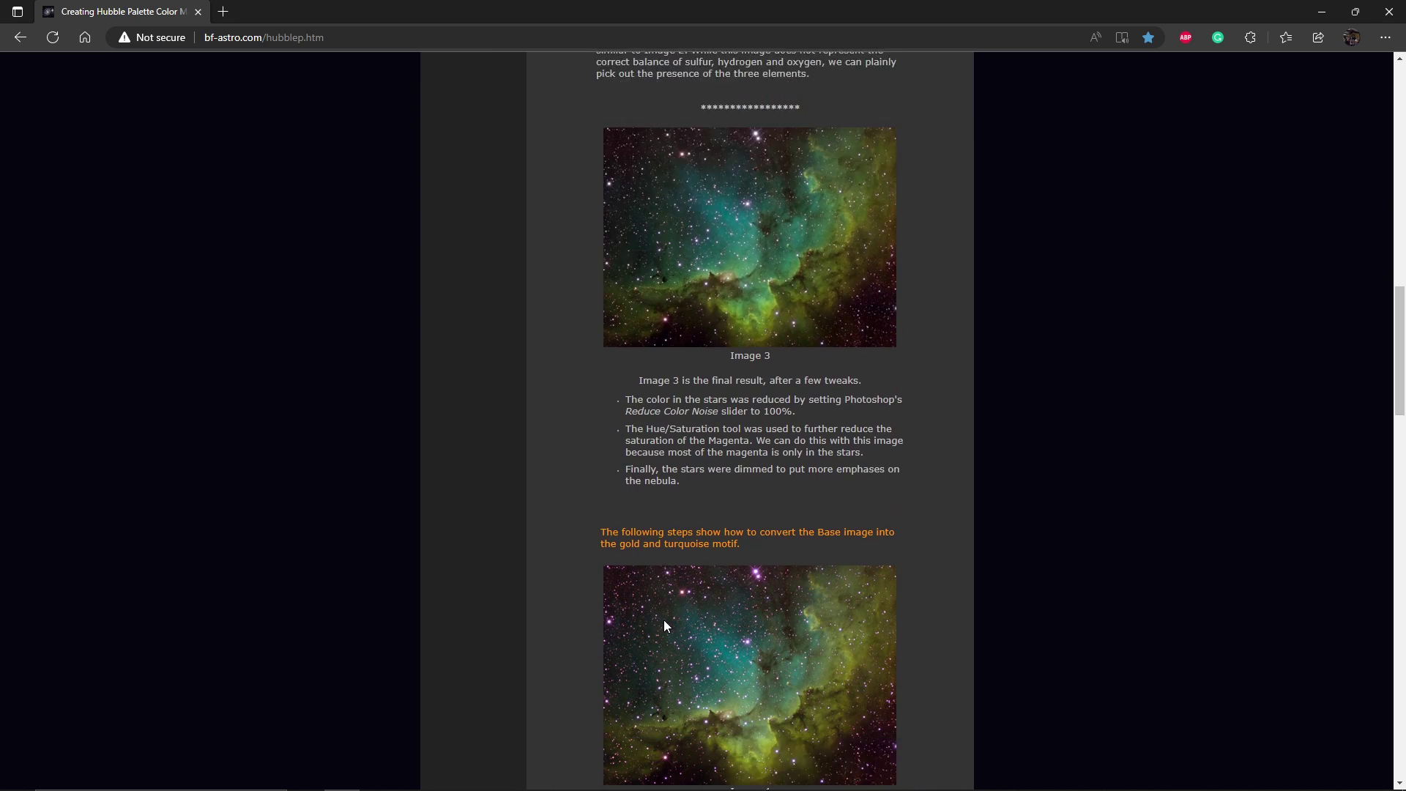
scroll(663, 621, down, 3)
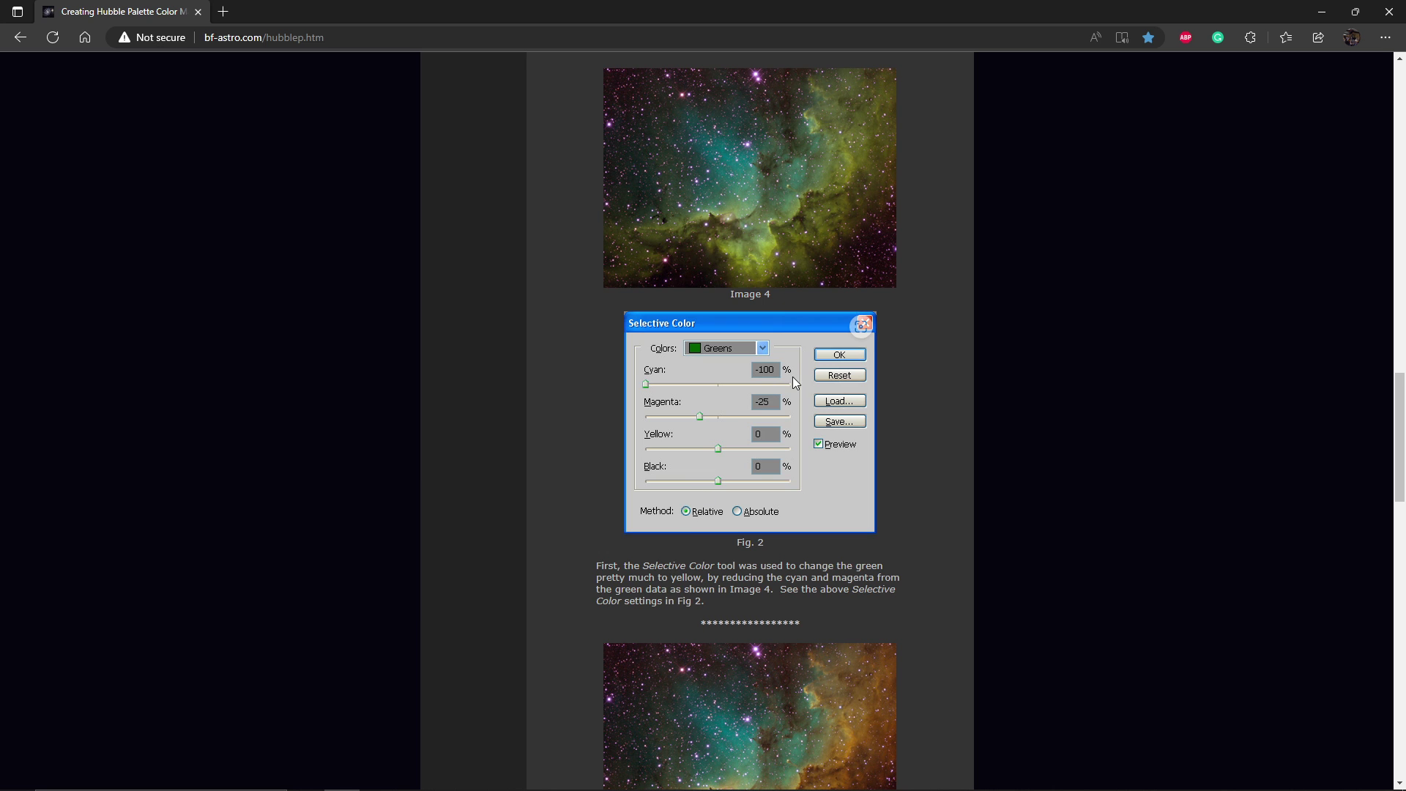
key(alt+Tab)
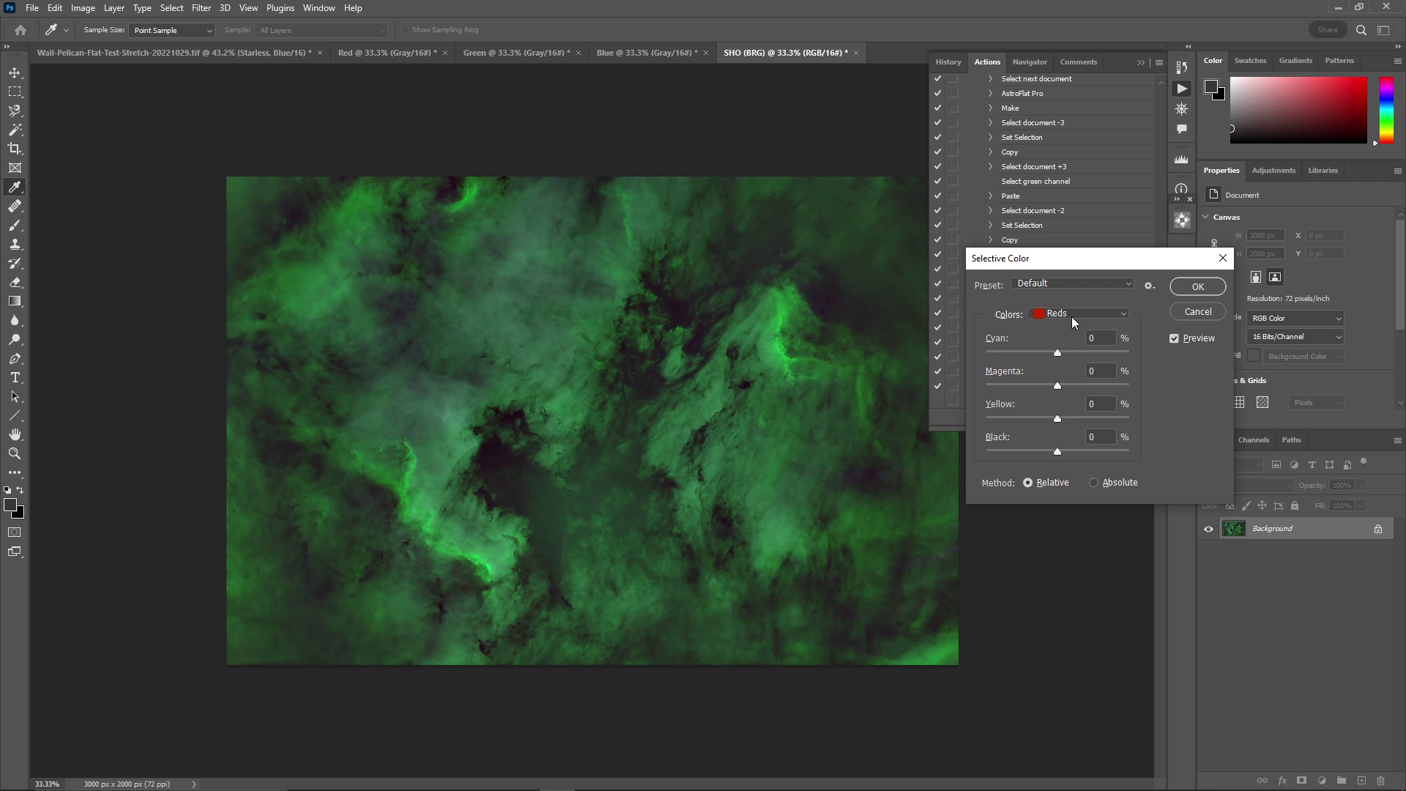
Apply Selective Color to the Greens with Cyan at -100% and Magenta at -20%.
click(1070, 317)
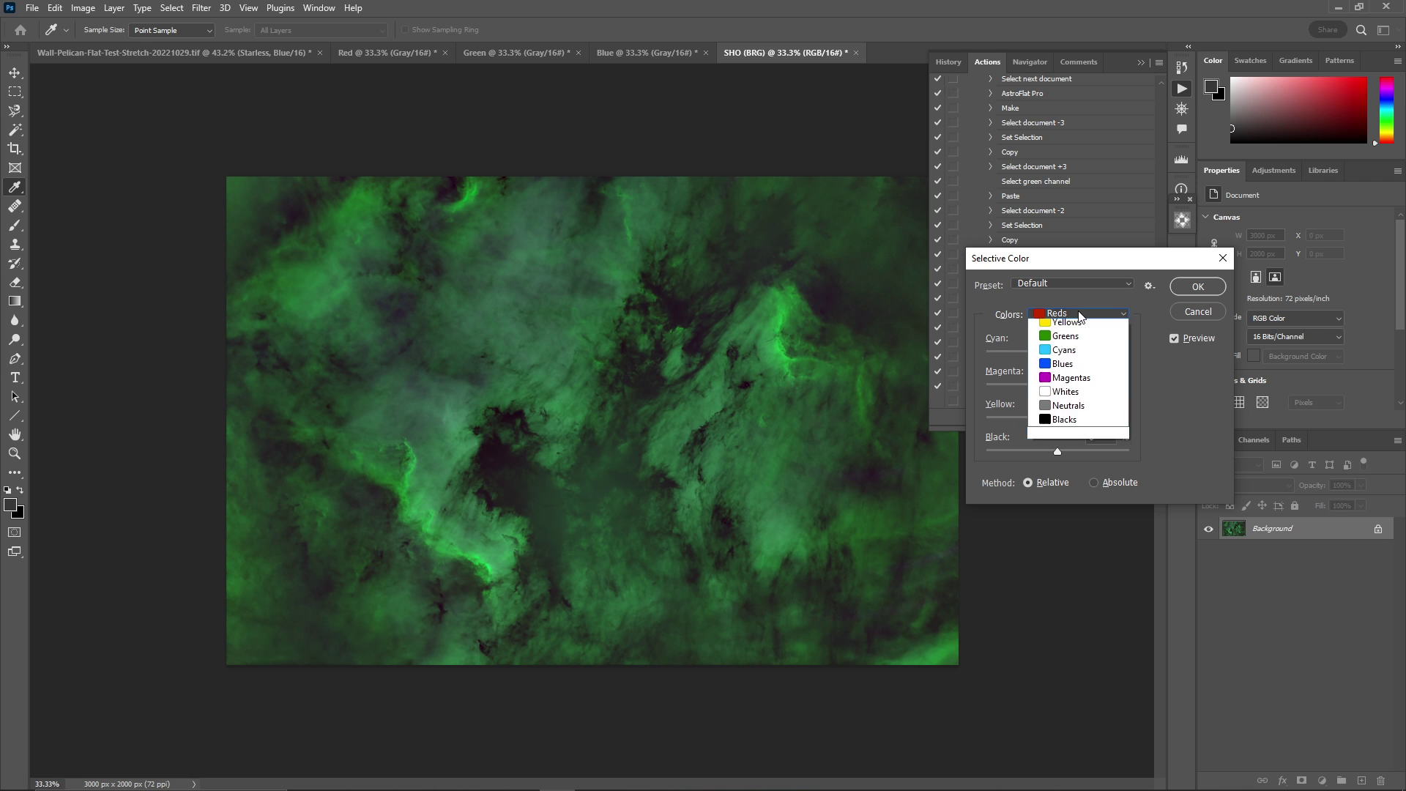
click(1072, 350)
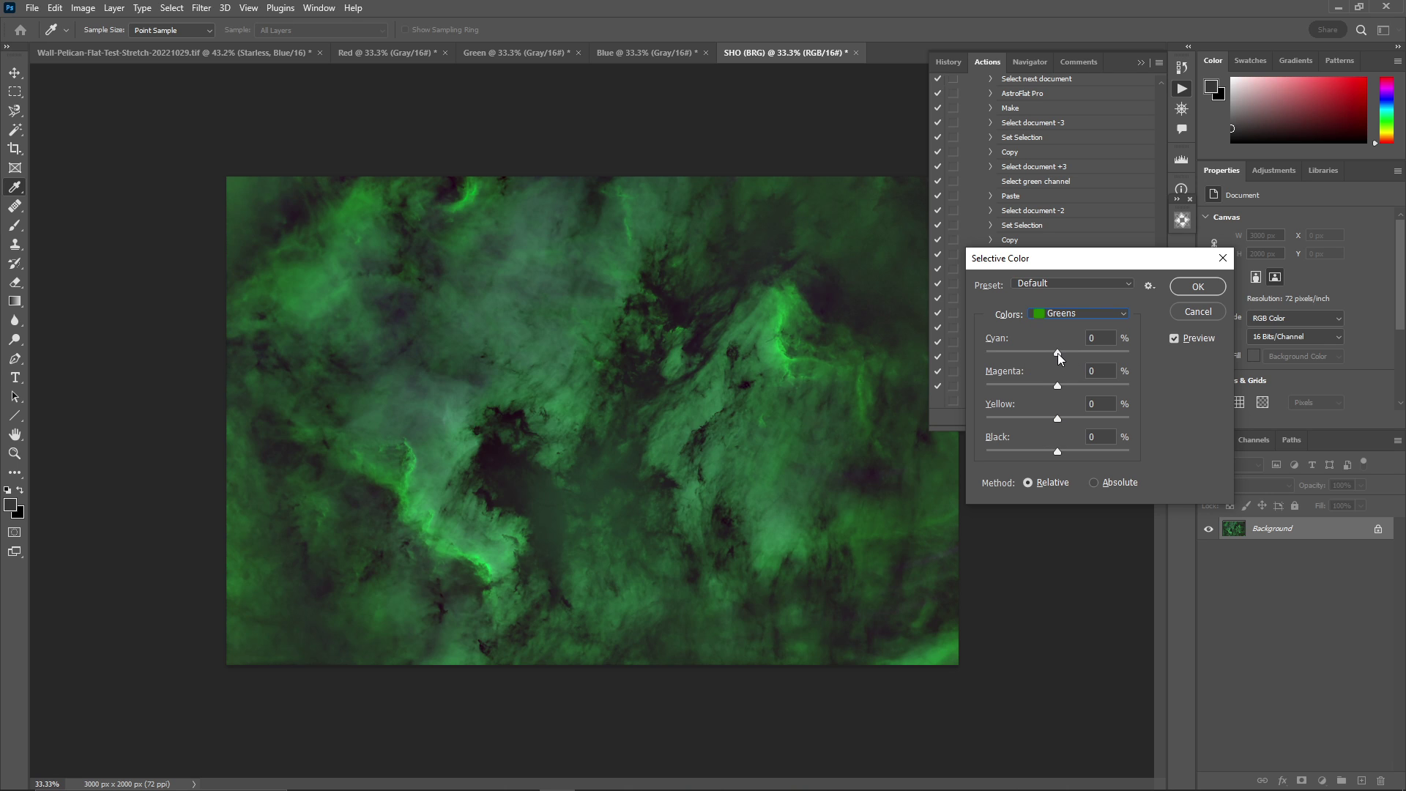
drag(1057, 353, 938, 359)
click(1103, 371)
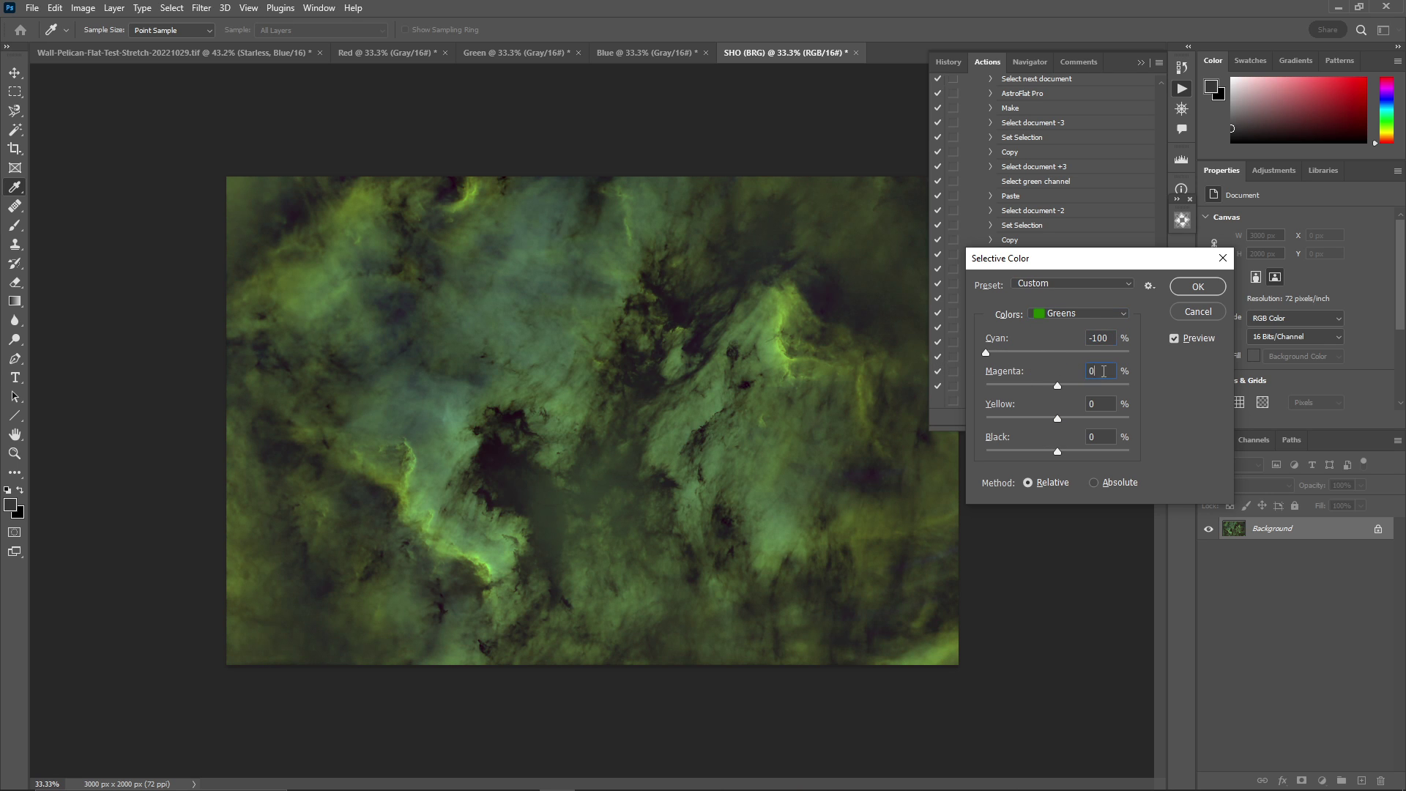
drag(1103, 371, 1072, 370)
text(-2)
text(0)
key(Return)
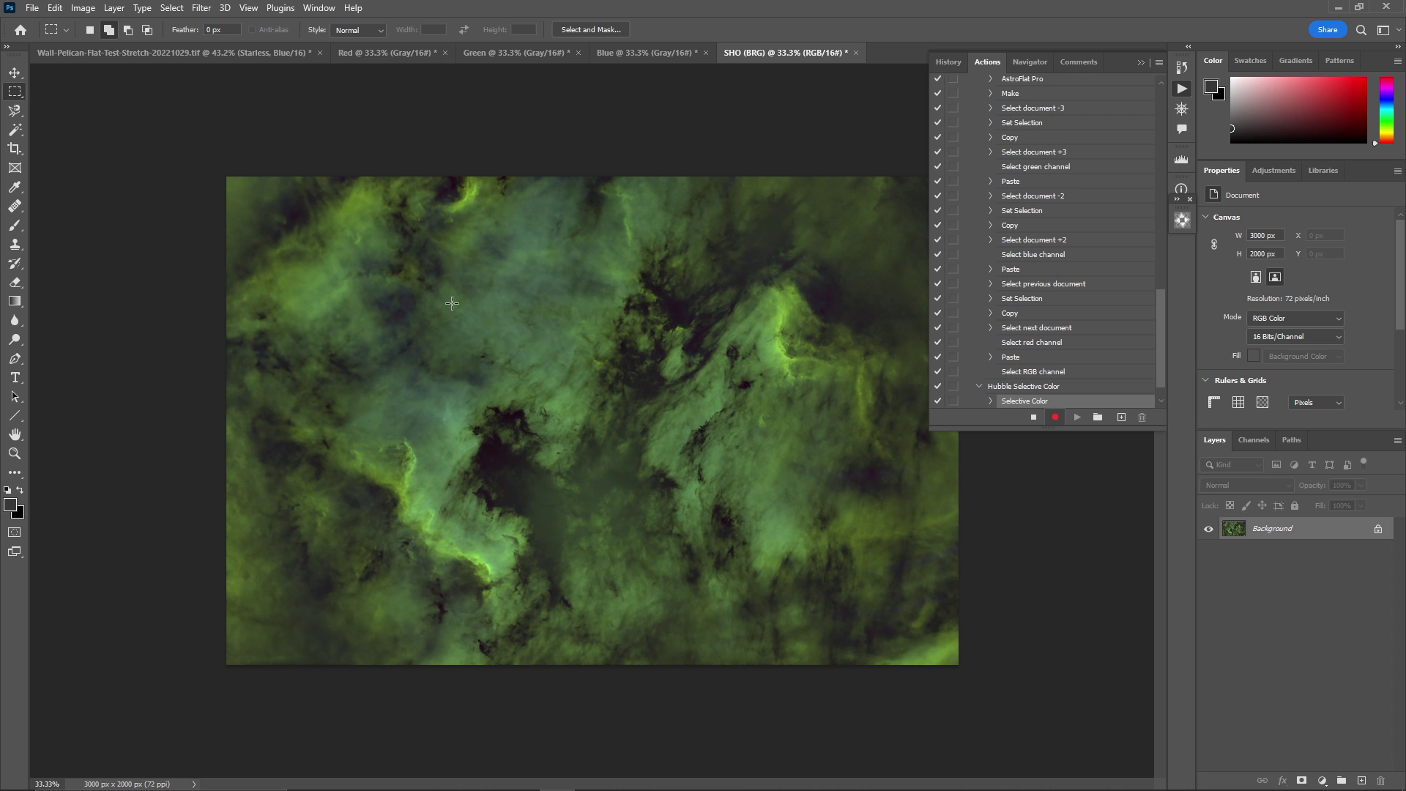
Open a second Selective Color adjustment and consult the Yellows settings on the Hubble palette tutorial web page.
click(84, 9)
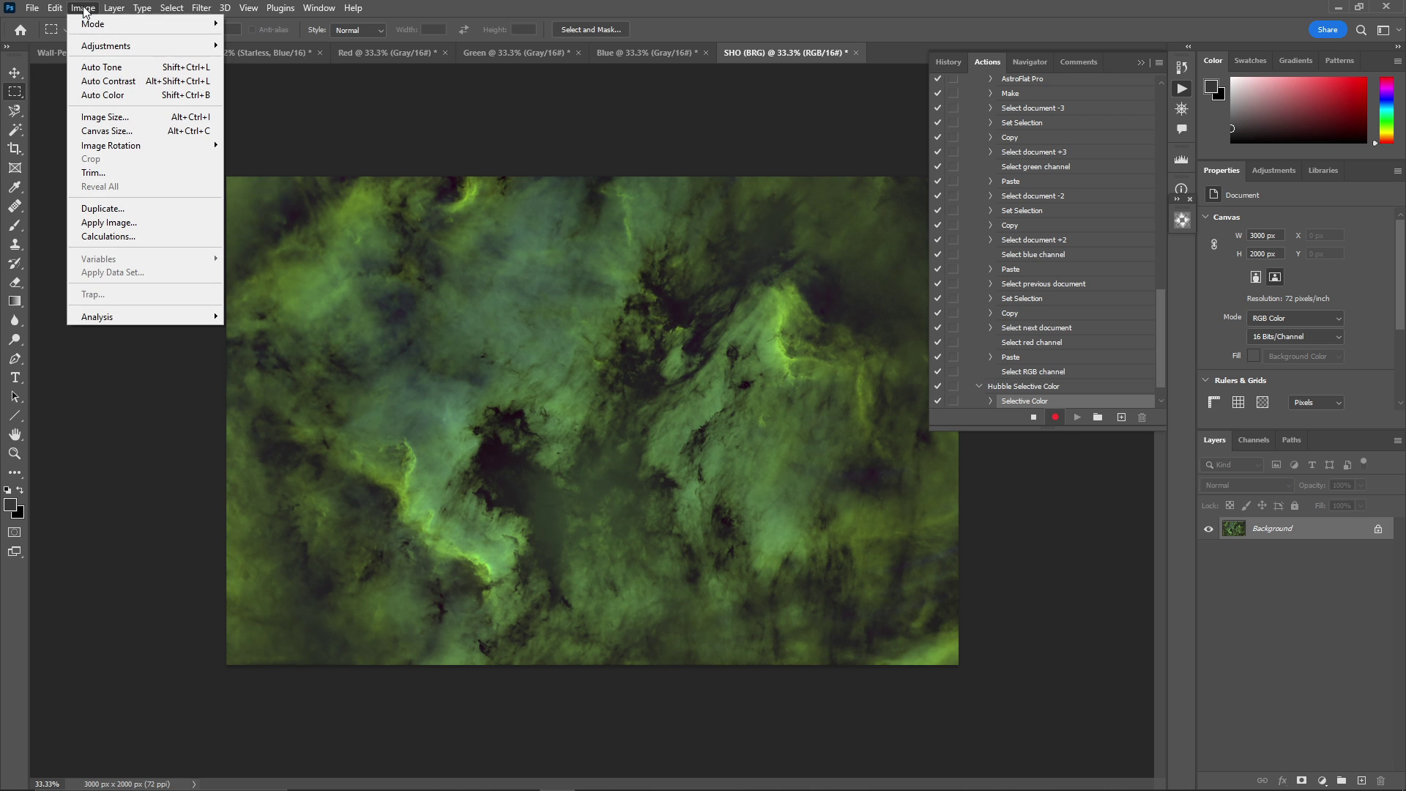
mouse_move(139, 45)
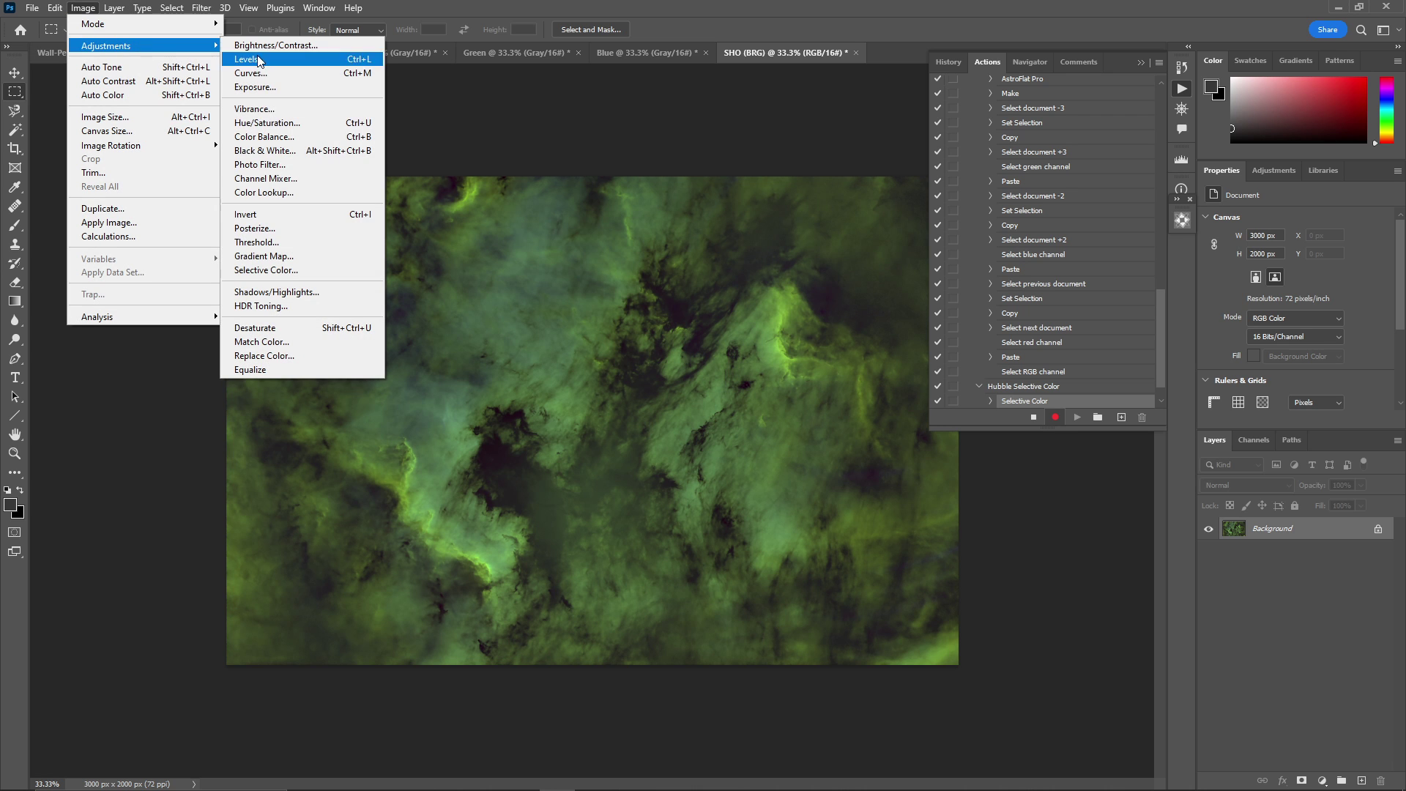
click(267, 270)
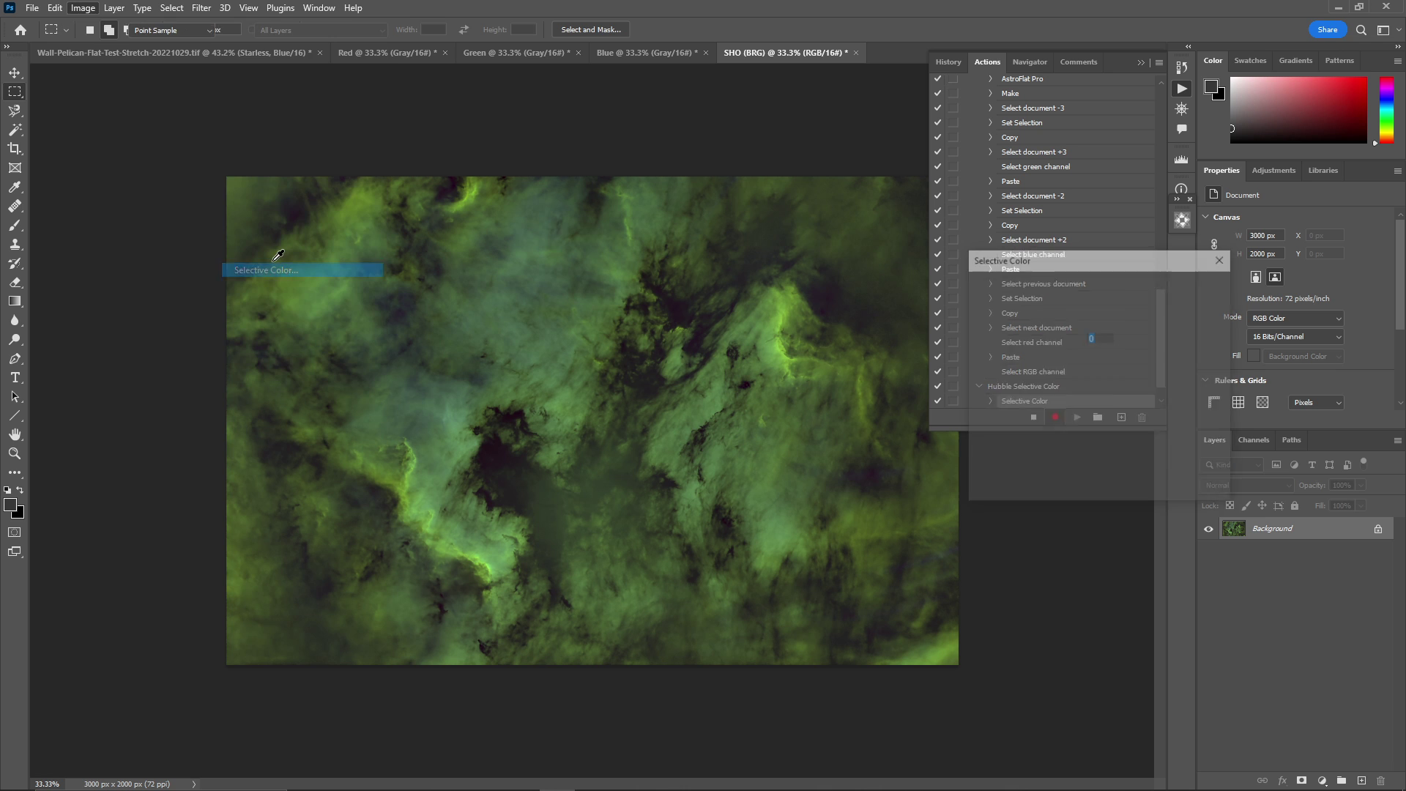
key(alt+Tab)
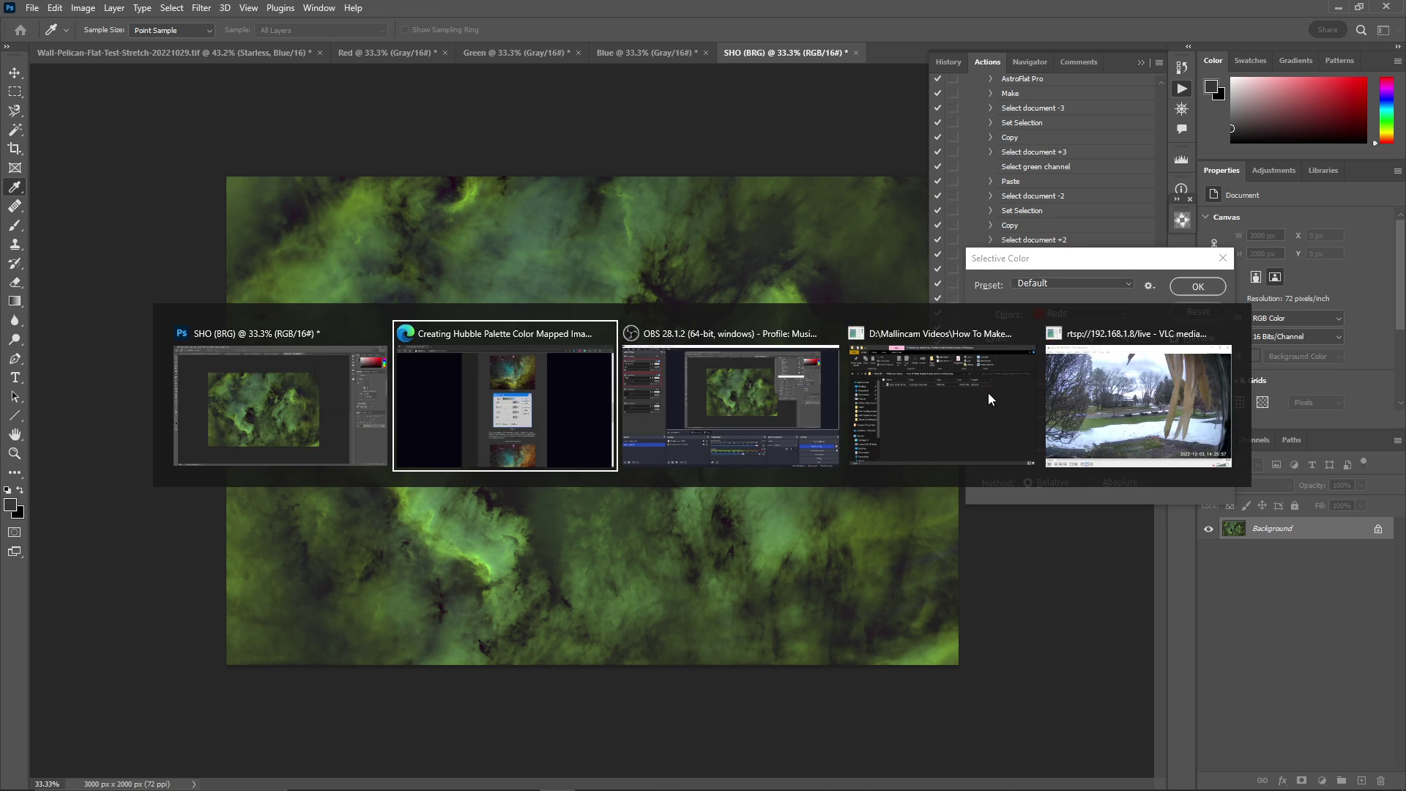
scroll(959, 484, down, 8)
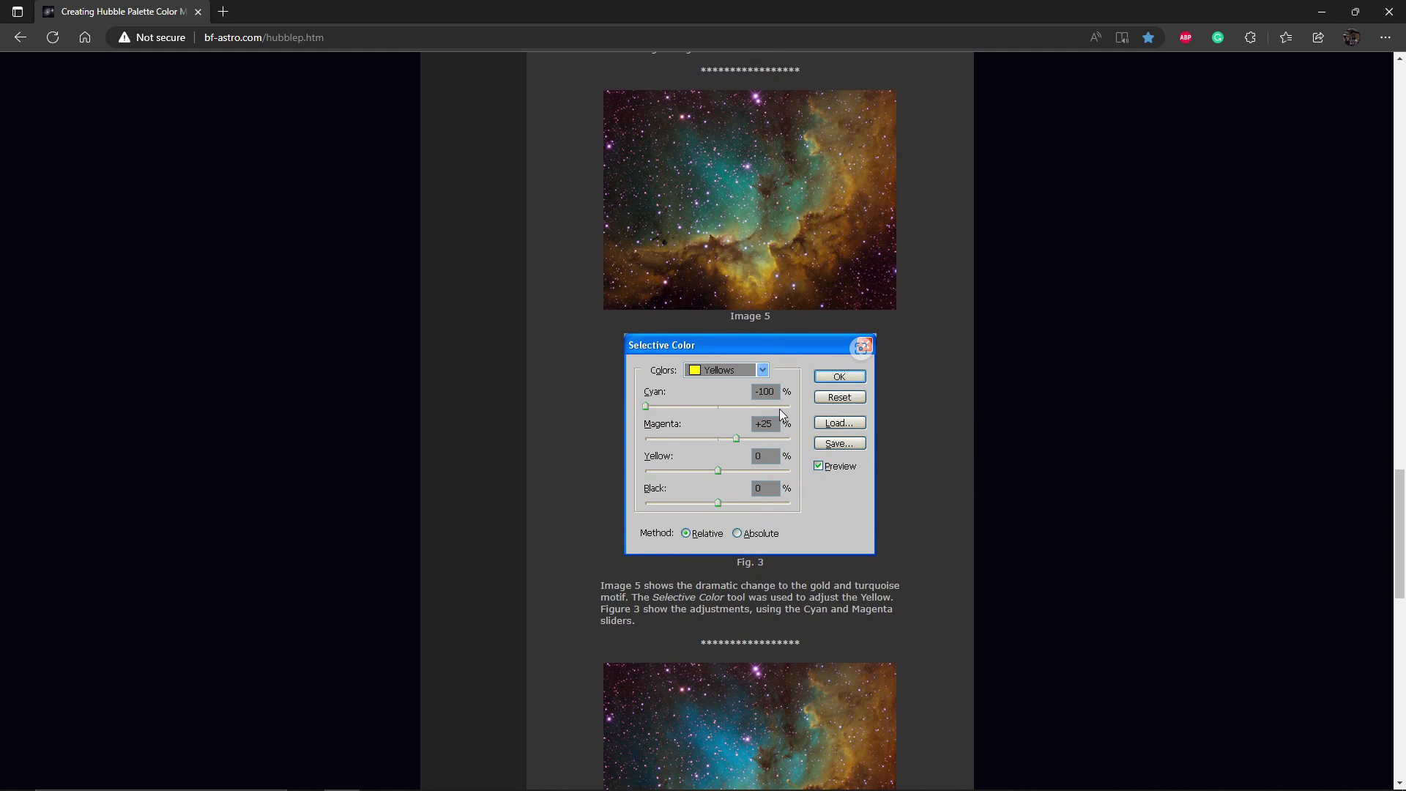
key(alt+Tab)
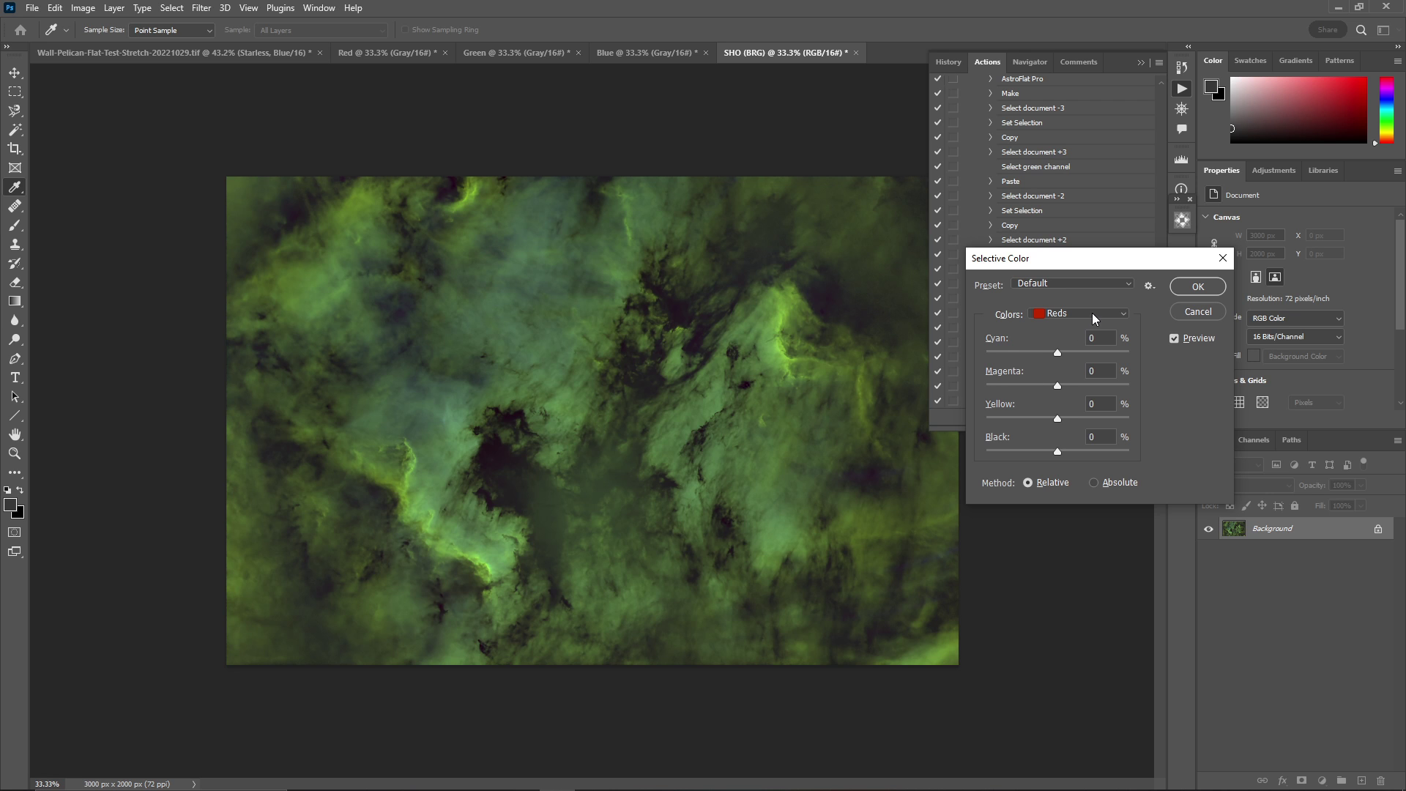
Apply Selective Color to the Yellows with Cyan at -100% and Magenta at -25%.
click(1092, 314)
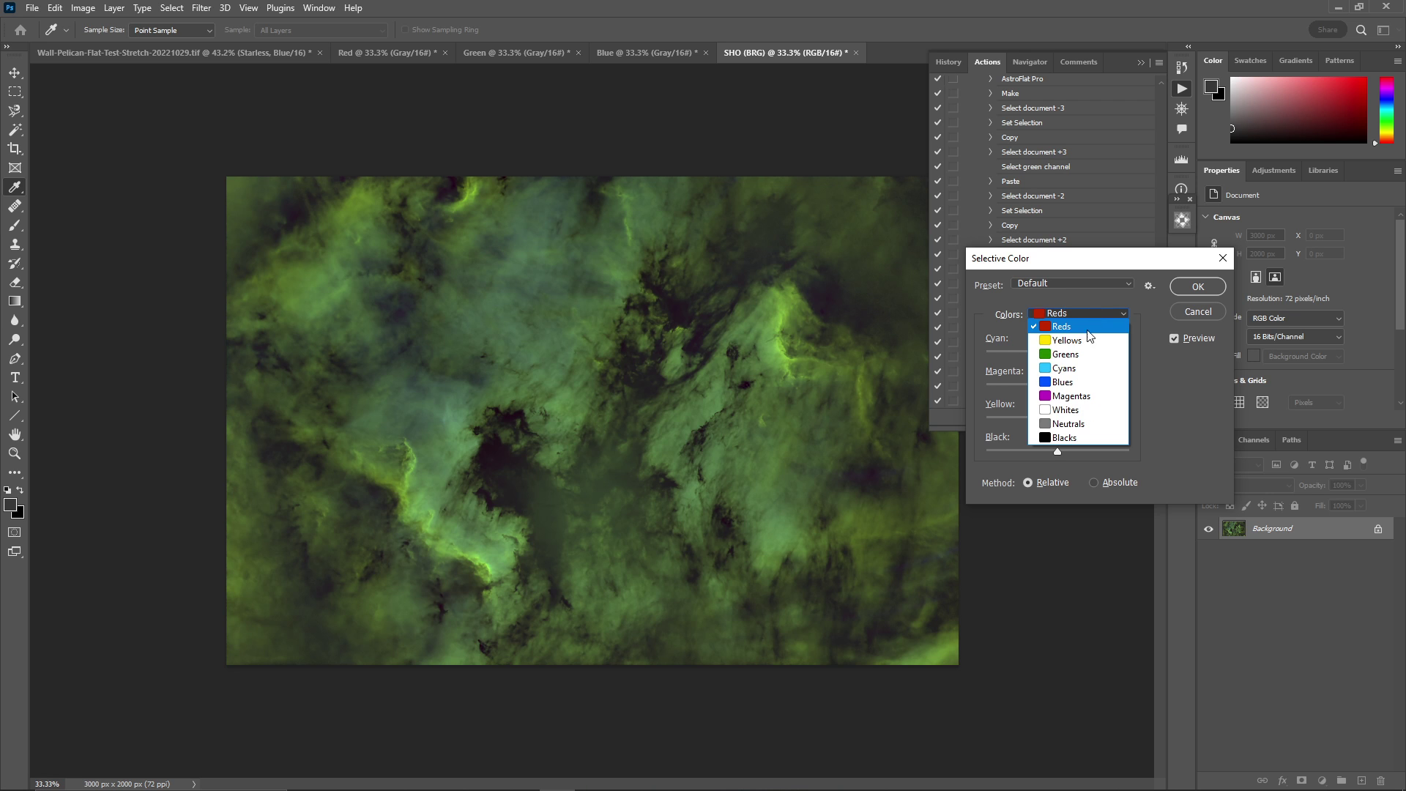
click(1086, 341)
drag(1060, 353, 968, 350)
click(1091, 370)
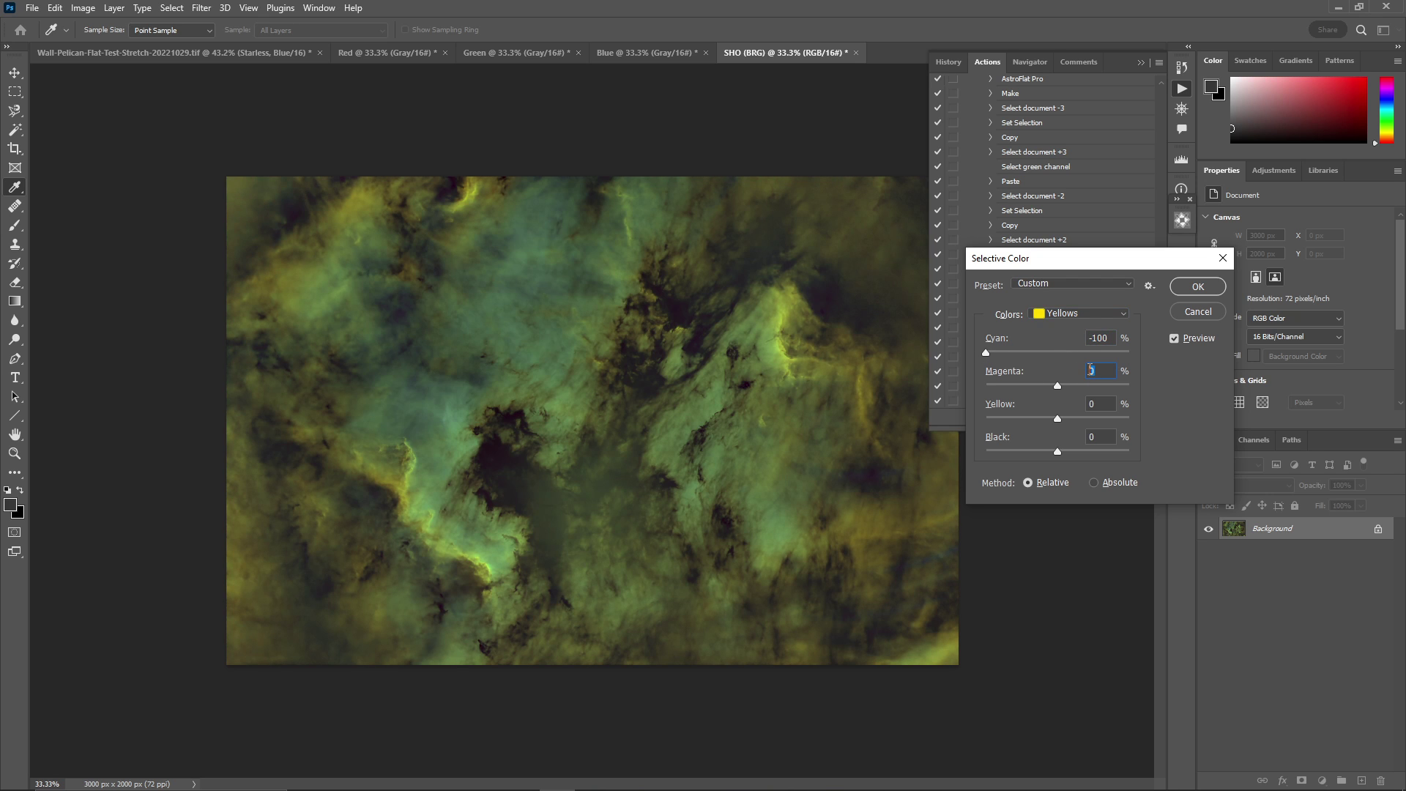
text(-25)
key(Return)
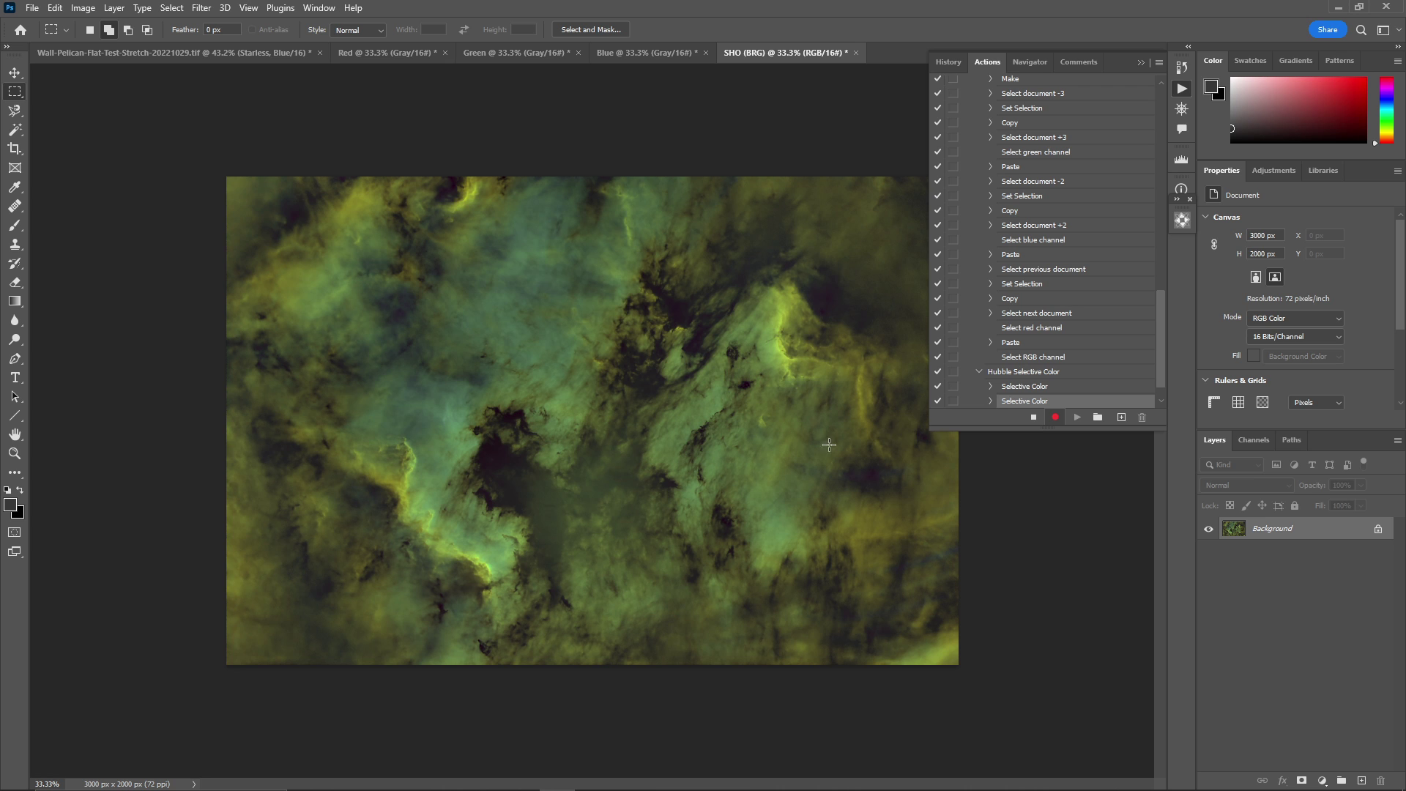
Open a third Selective Color adjustment for the Cyans and consult the Fig. 4 settings on the Hubble palette tutorial web page.
click(83, 10)
mouse_move(80, 45)
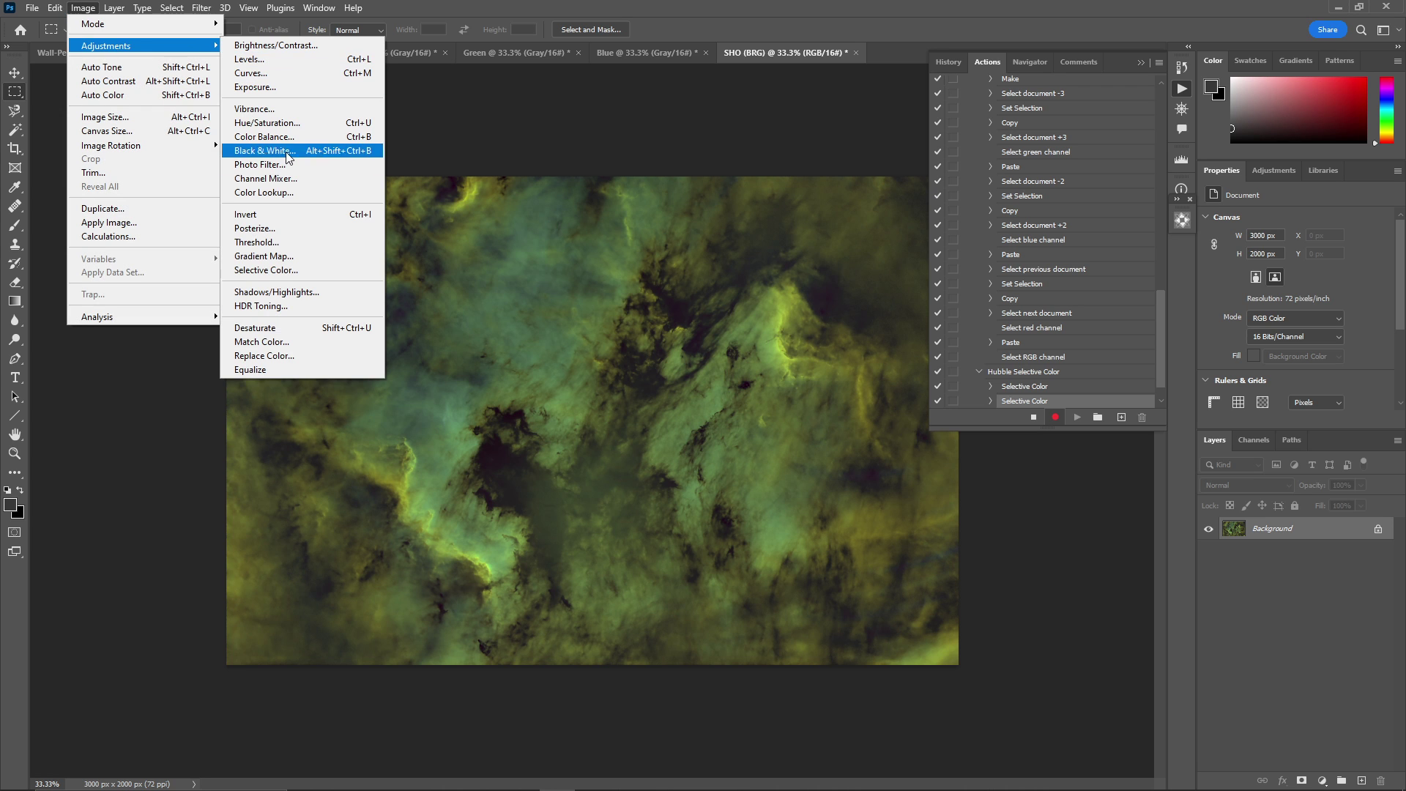
click(278, 270)
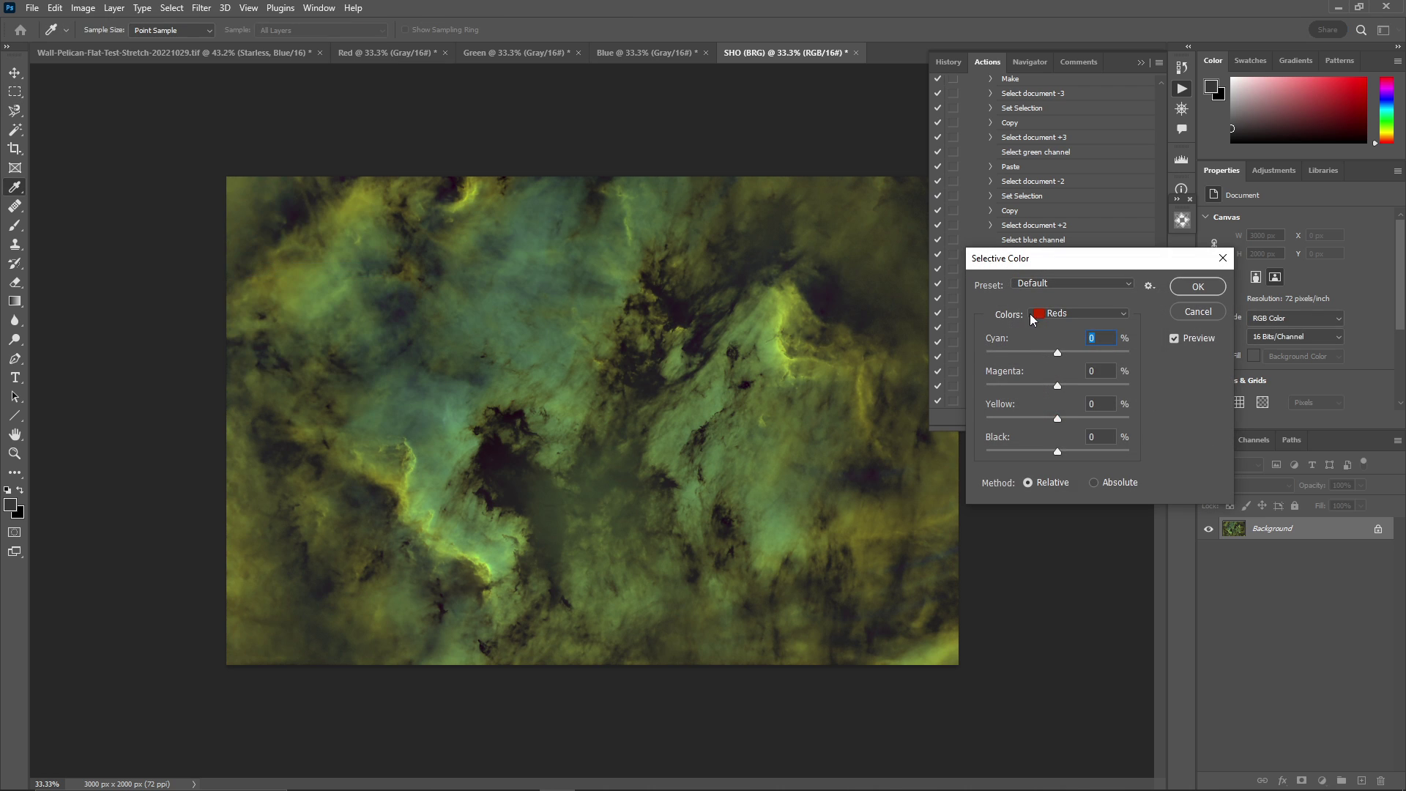
click(1126, 284)
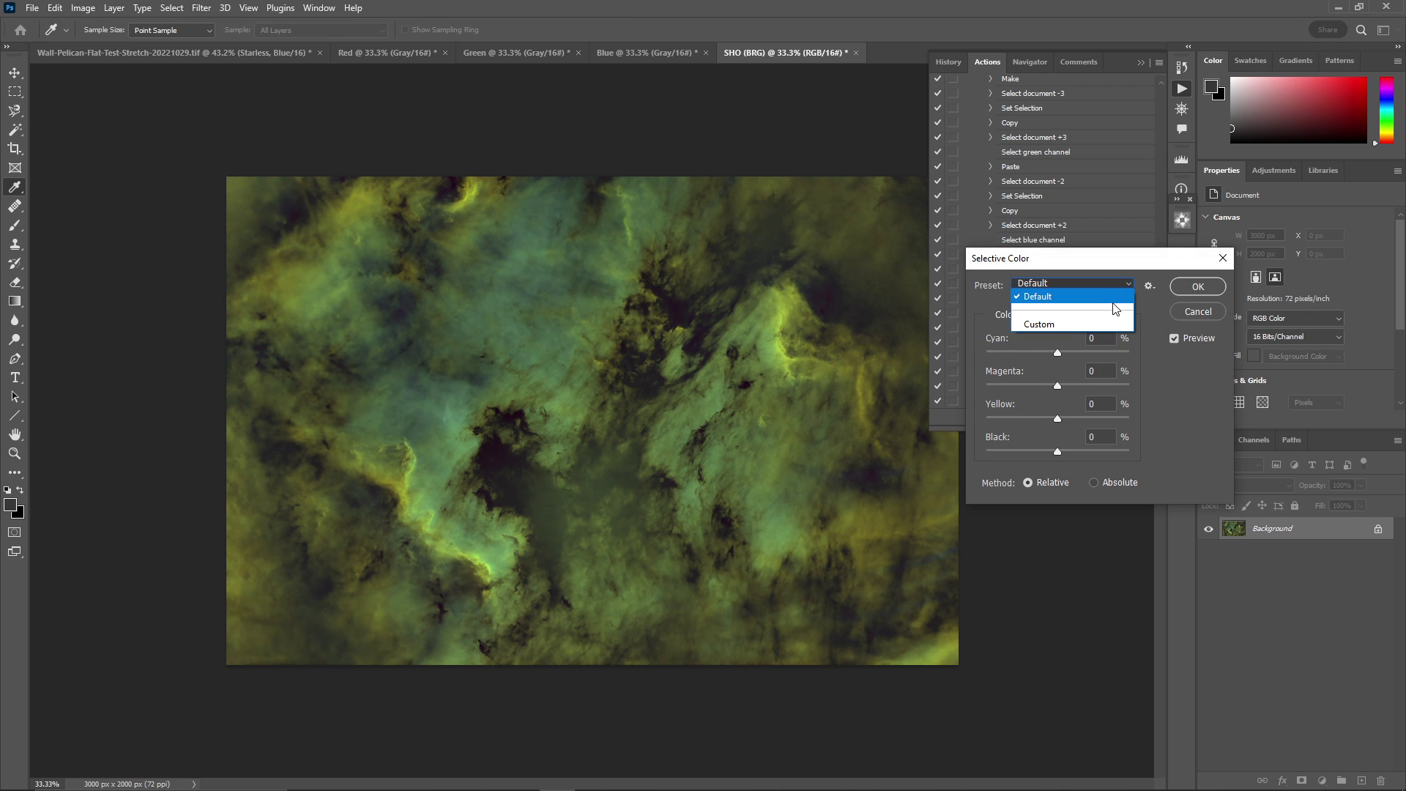
click(1131, 261)
click(1124, 318)
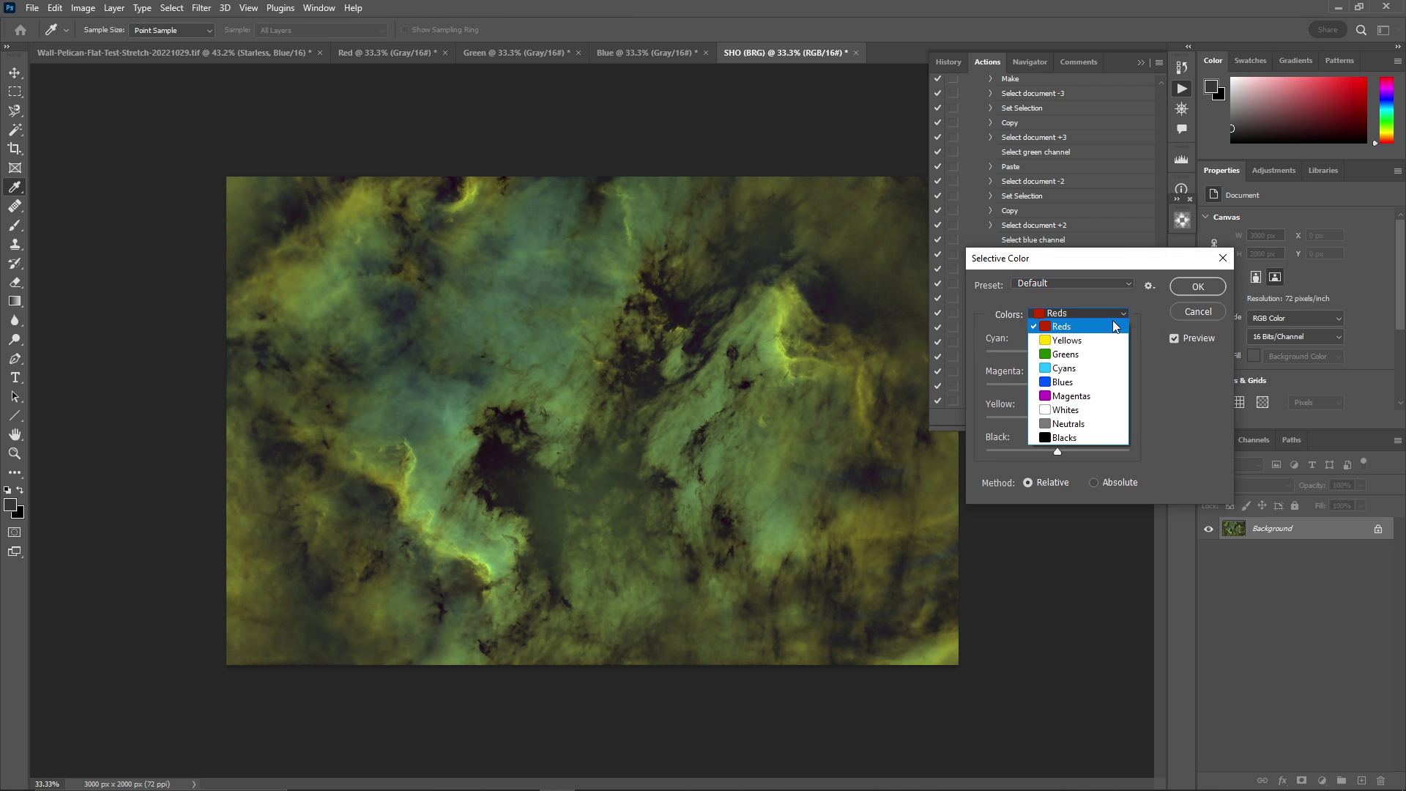
click(1109, 370)
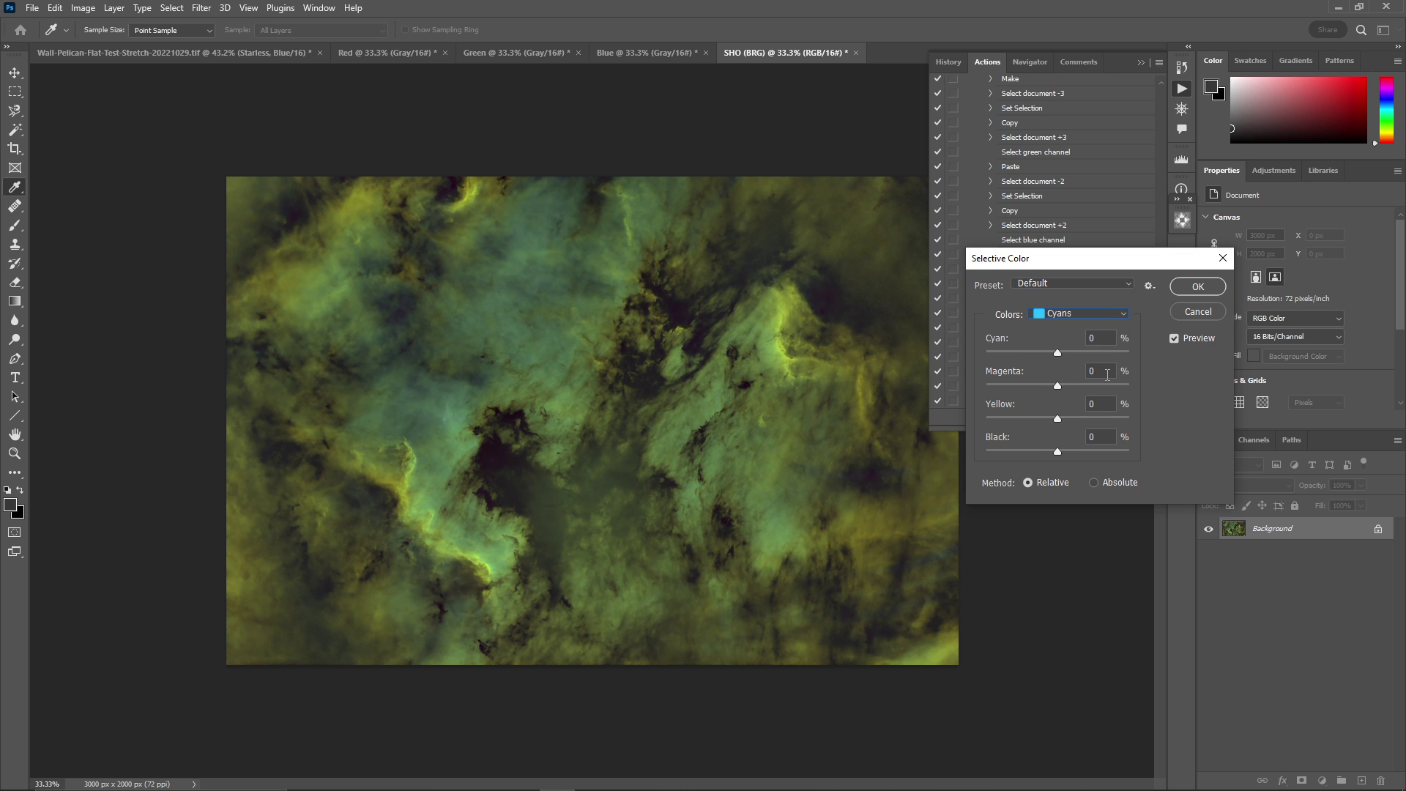
key(alt+Tab)
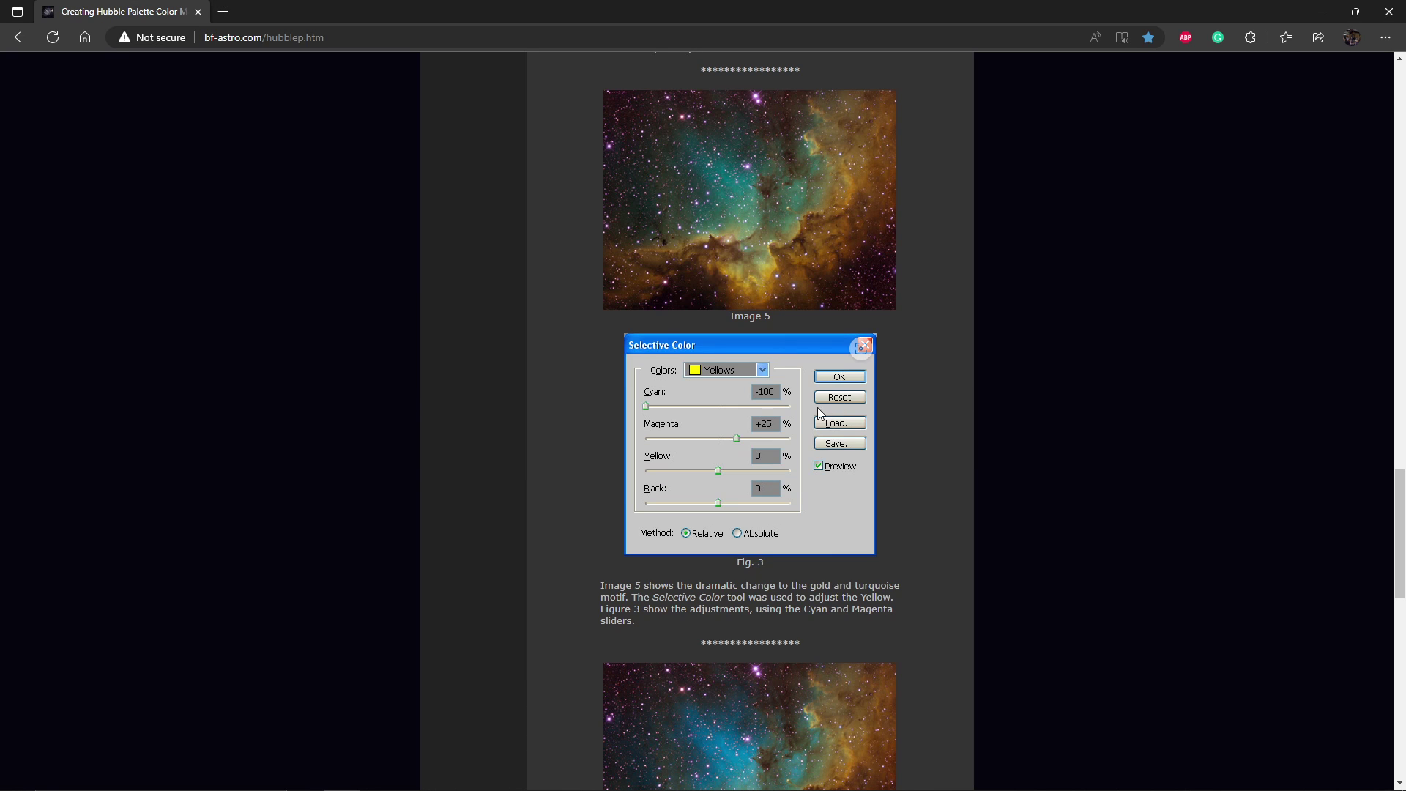
scroll(788, 545, down, 7)
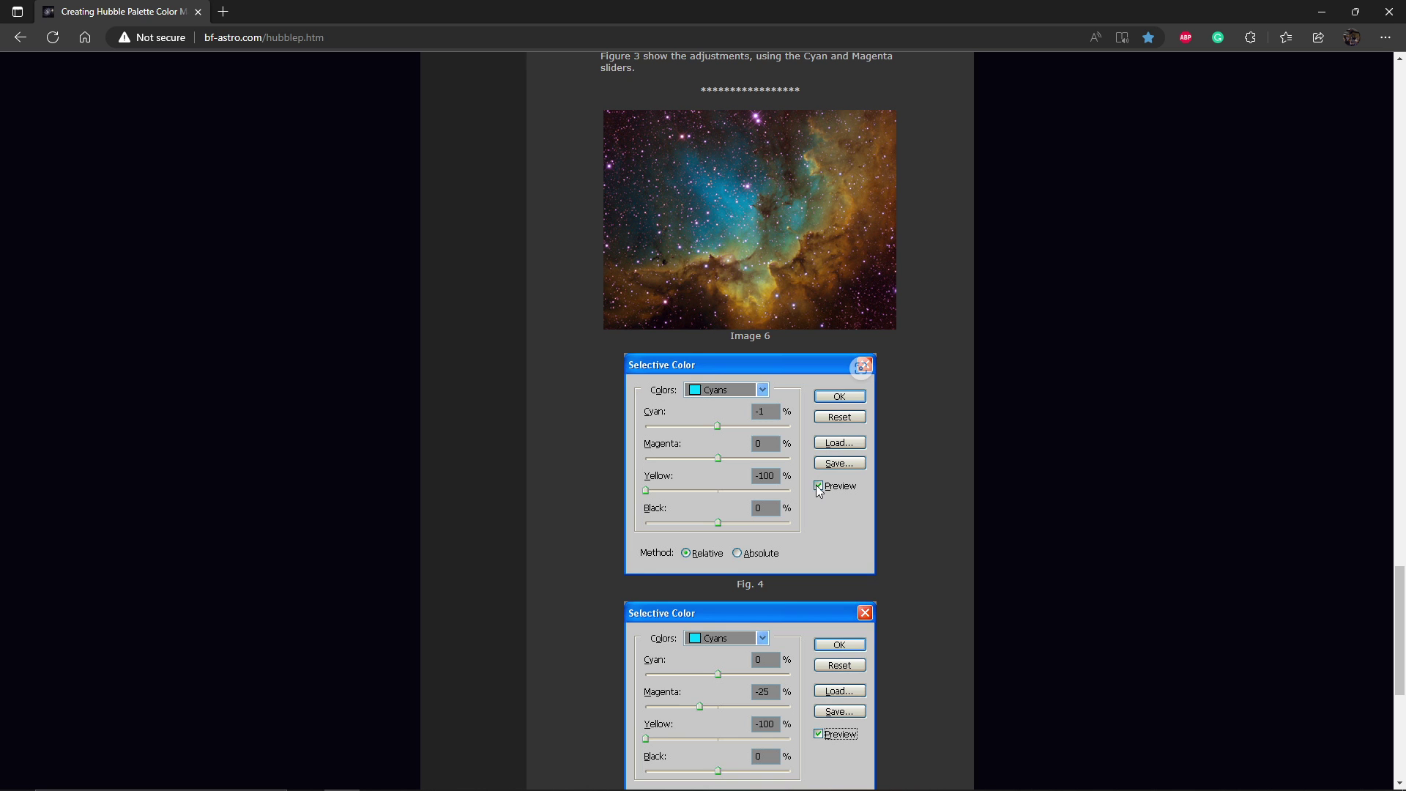
key(alt+Tab)
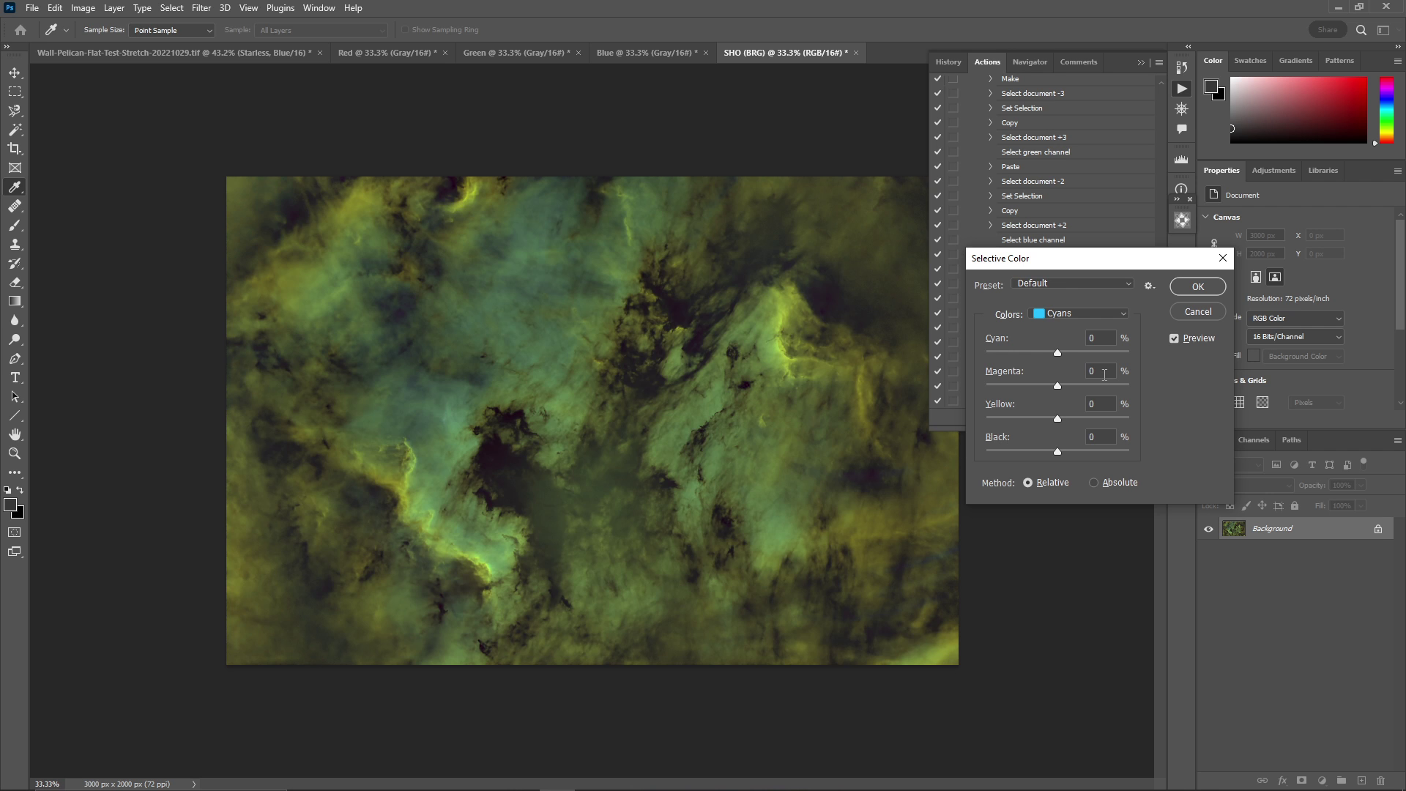
Apply Selective Color to the Cyans with Cyan at -1% and Yellow at -100%.
click(1088, 339)
text(-1)
drag(1056, 420, 956, 412)
click(1193, 285)
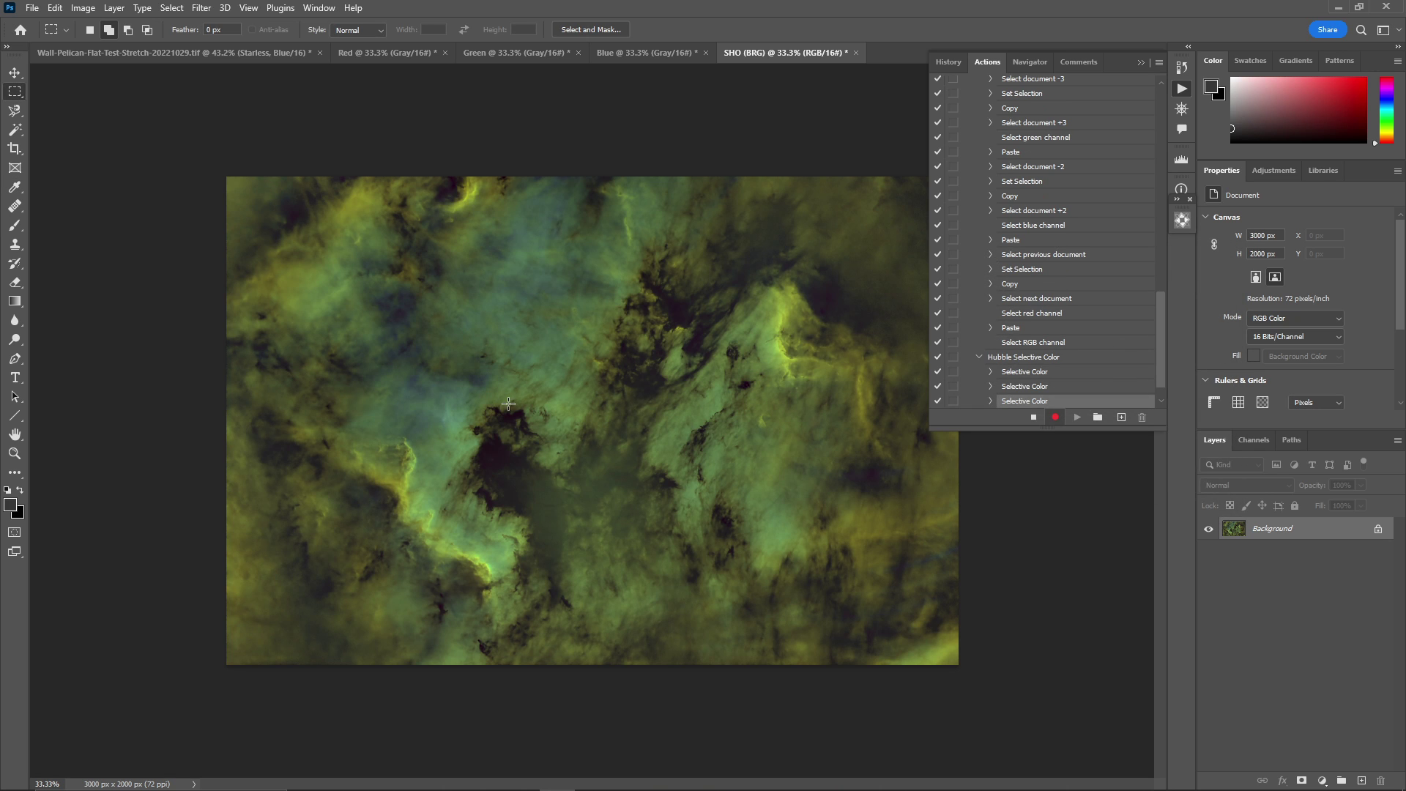
Open a fourth Selective Color adjustment for the Cyans and consult the Fig. 5 settings on the Hubble palette tutorial web page.
click(83, 8)
mouse_move(109, 46)
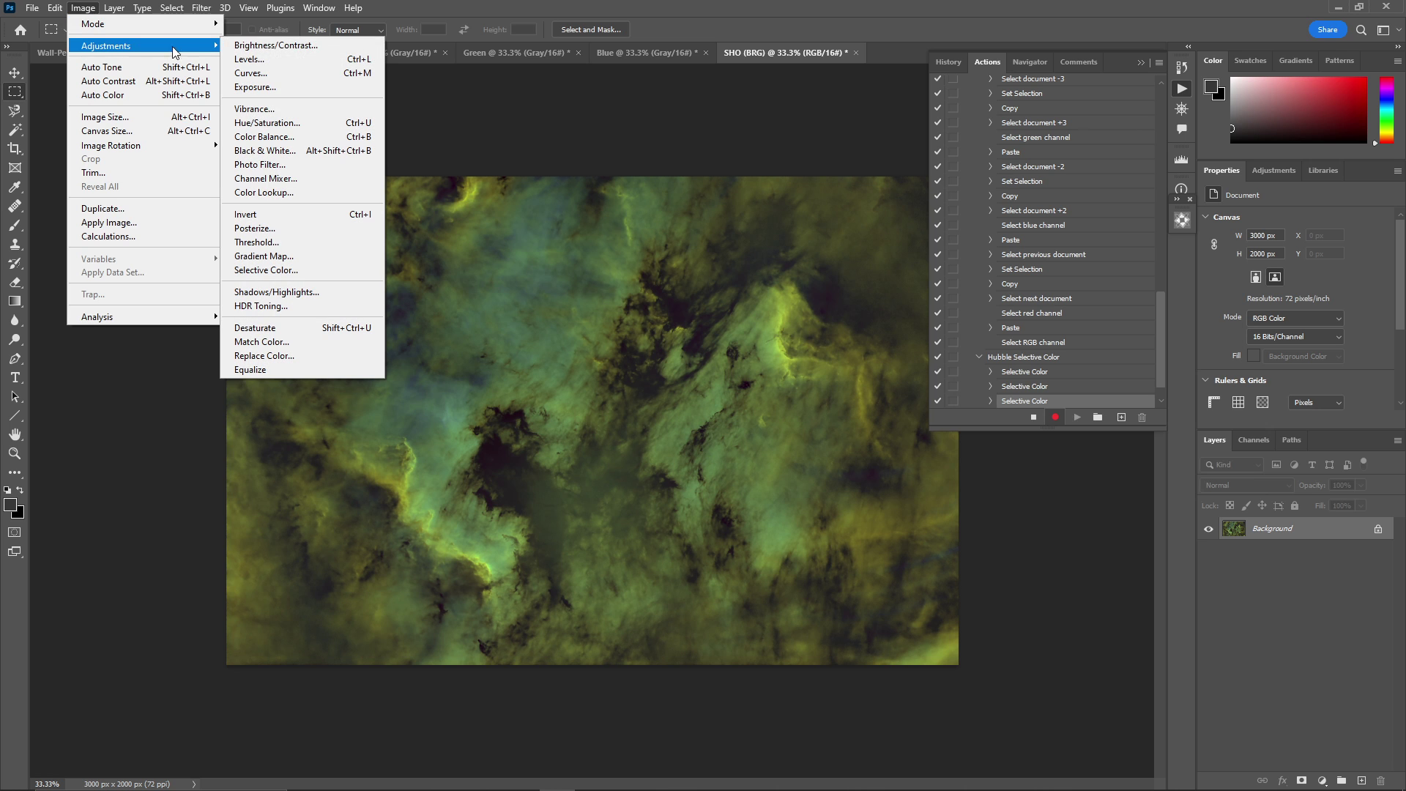
click(274, 266)
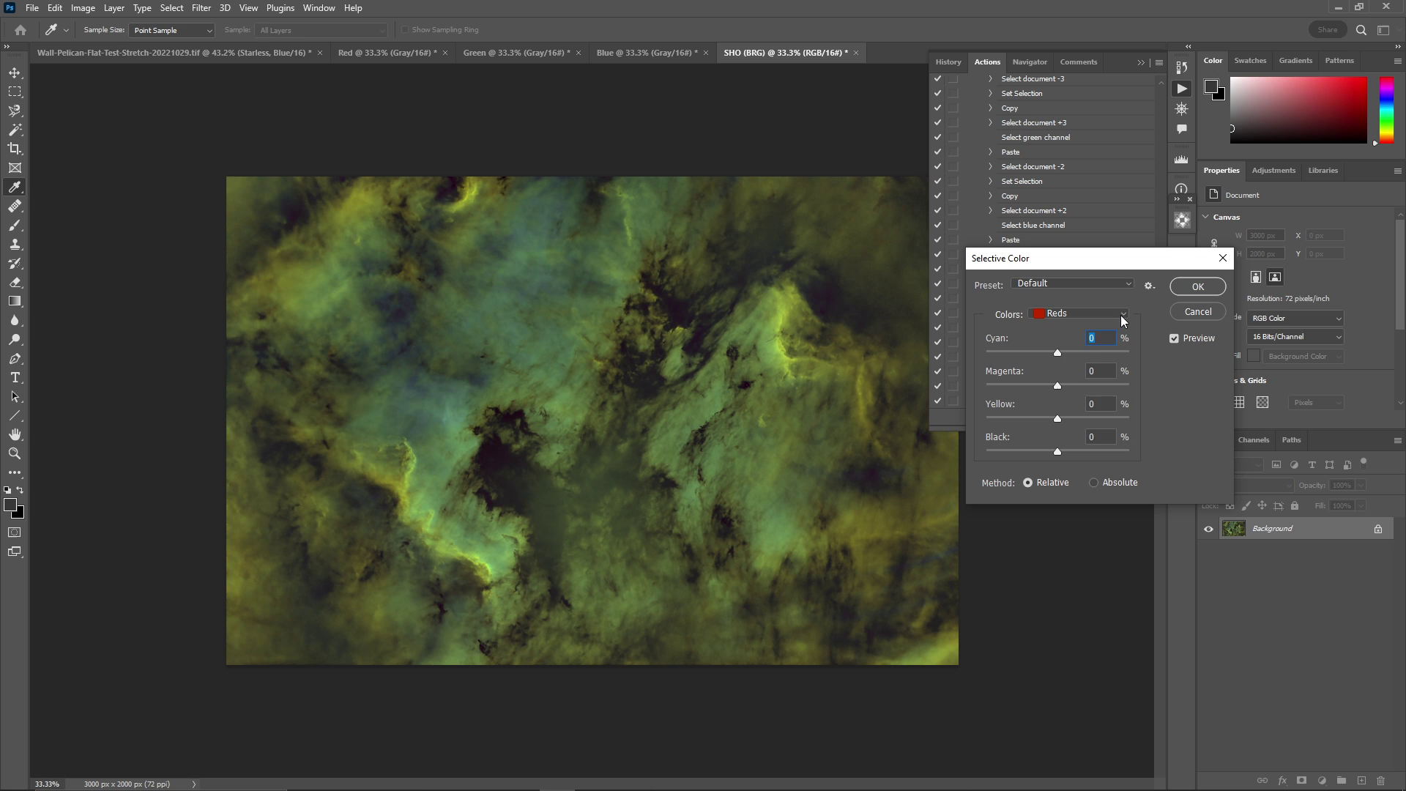
click(1120, 315)
click(1100, 374)
key(alt+Tab)
scroll(944, 521, down, 6)
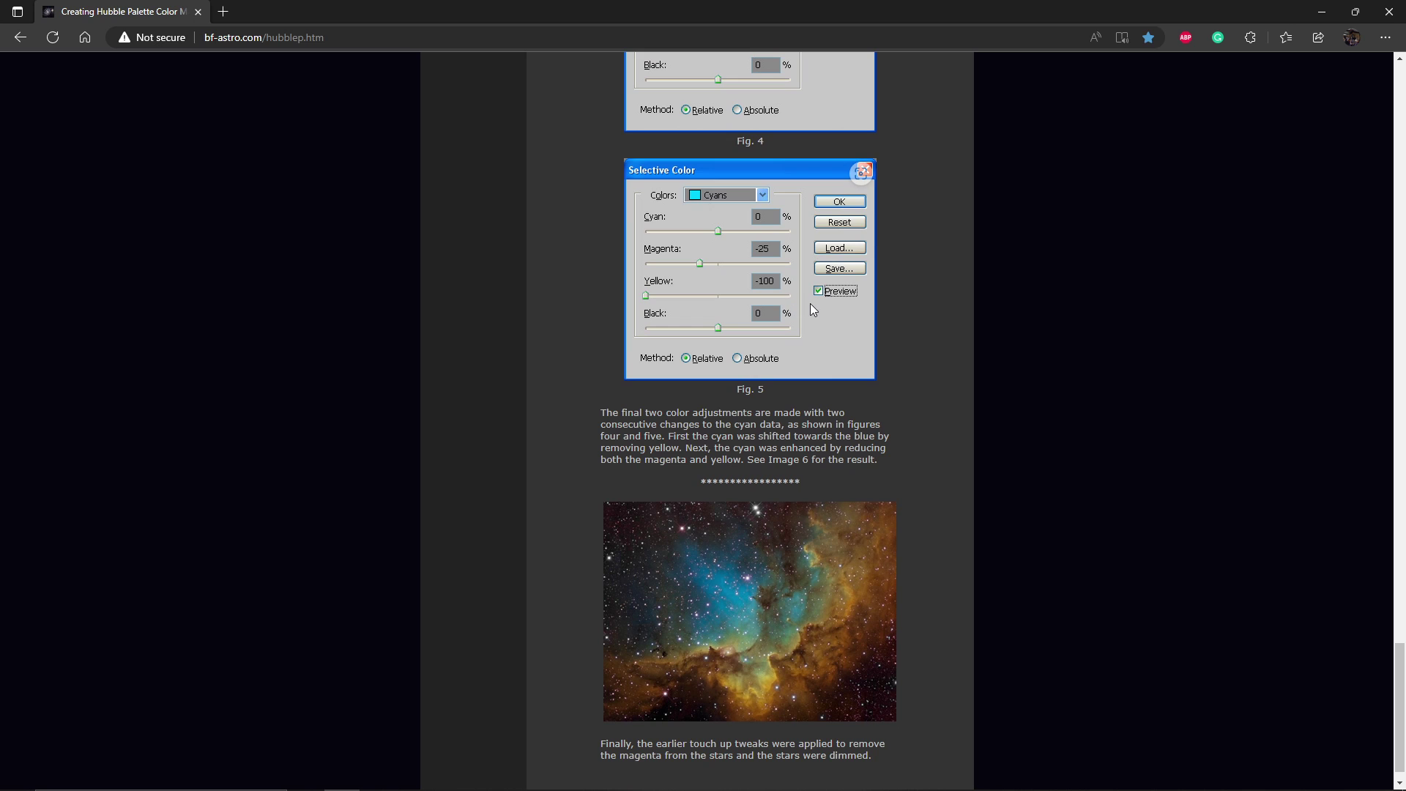
key(alt+Tab)
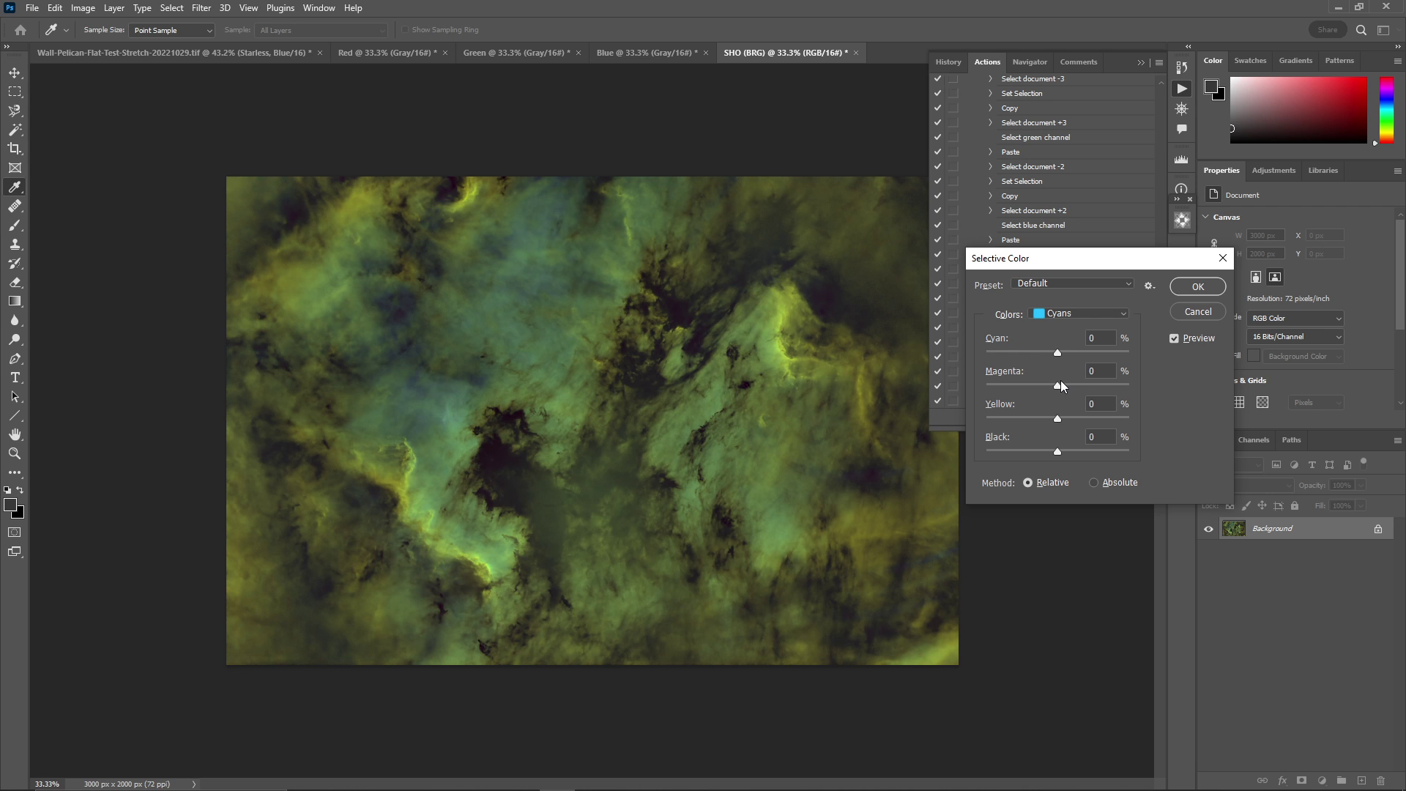
Apply Selective Color to the Cyans with Magenta at -25% and Yellow at -100%.
click(1085, 370)
text(-25)
drag(1057, 417, 916, 415)
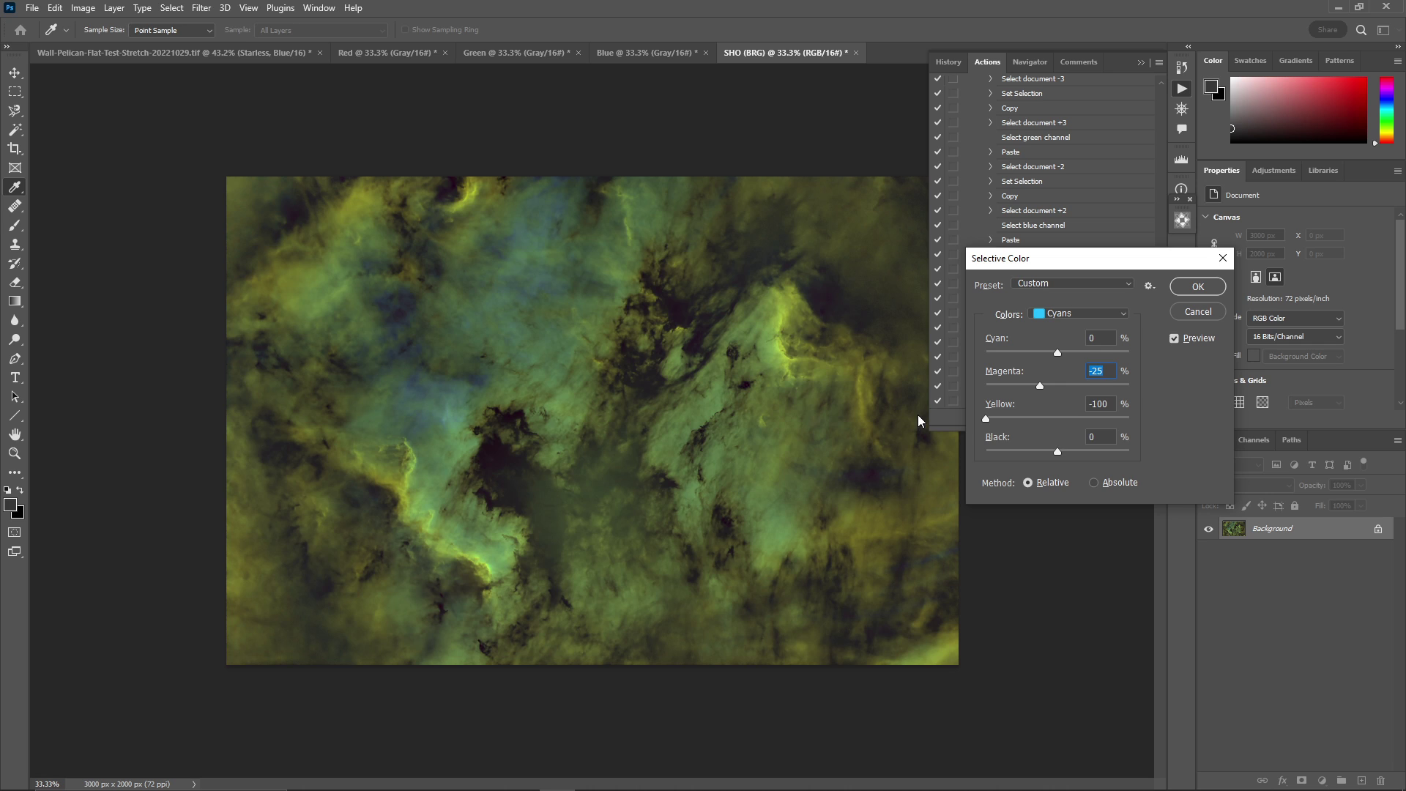
click(1198, 287)
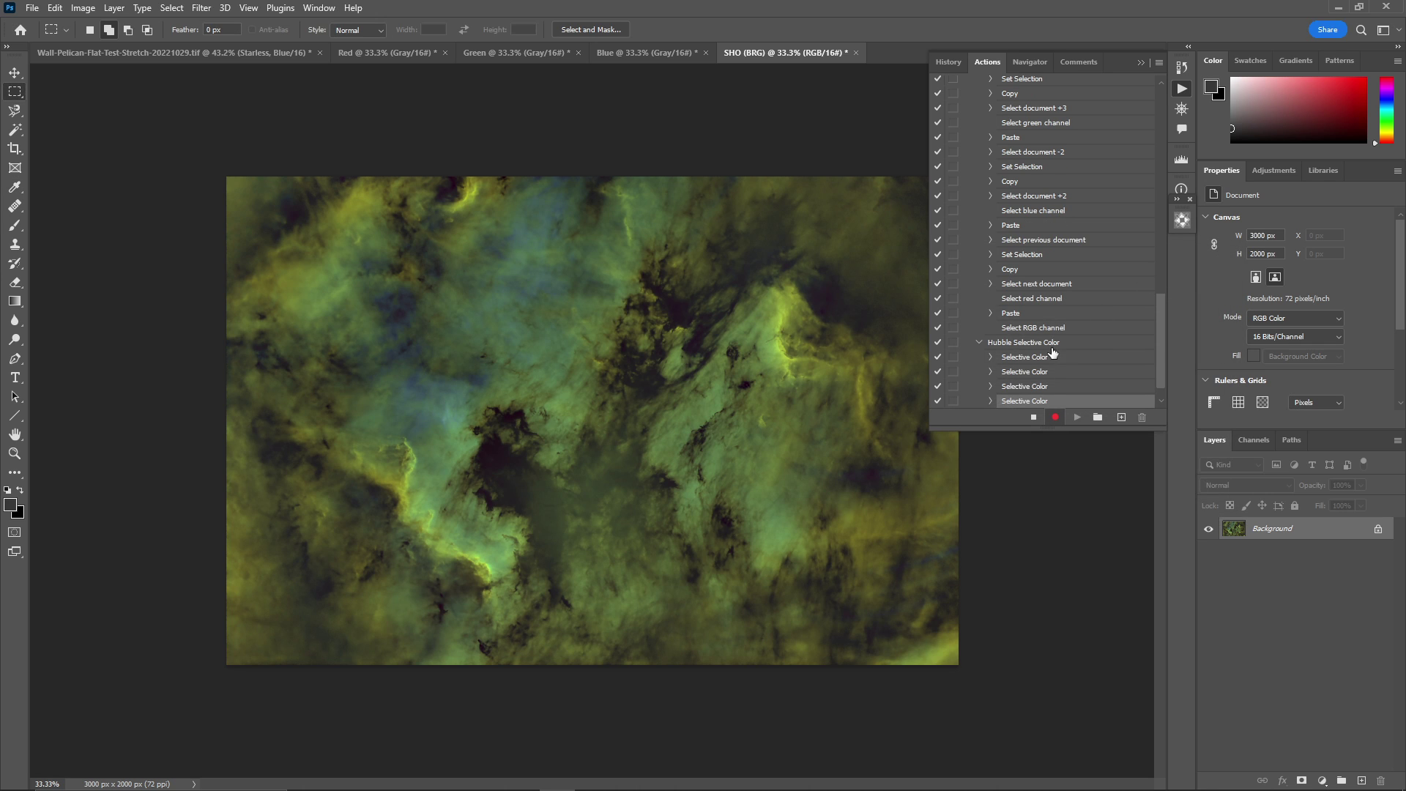
Stop recording the Hubble Selective Color action, collapse the expanded actions in the OSC Hubble Stuff set and hide the actions list.
click(1033, 418)
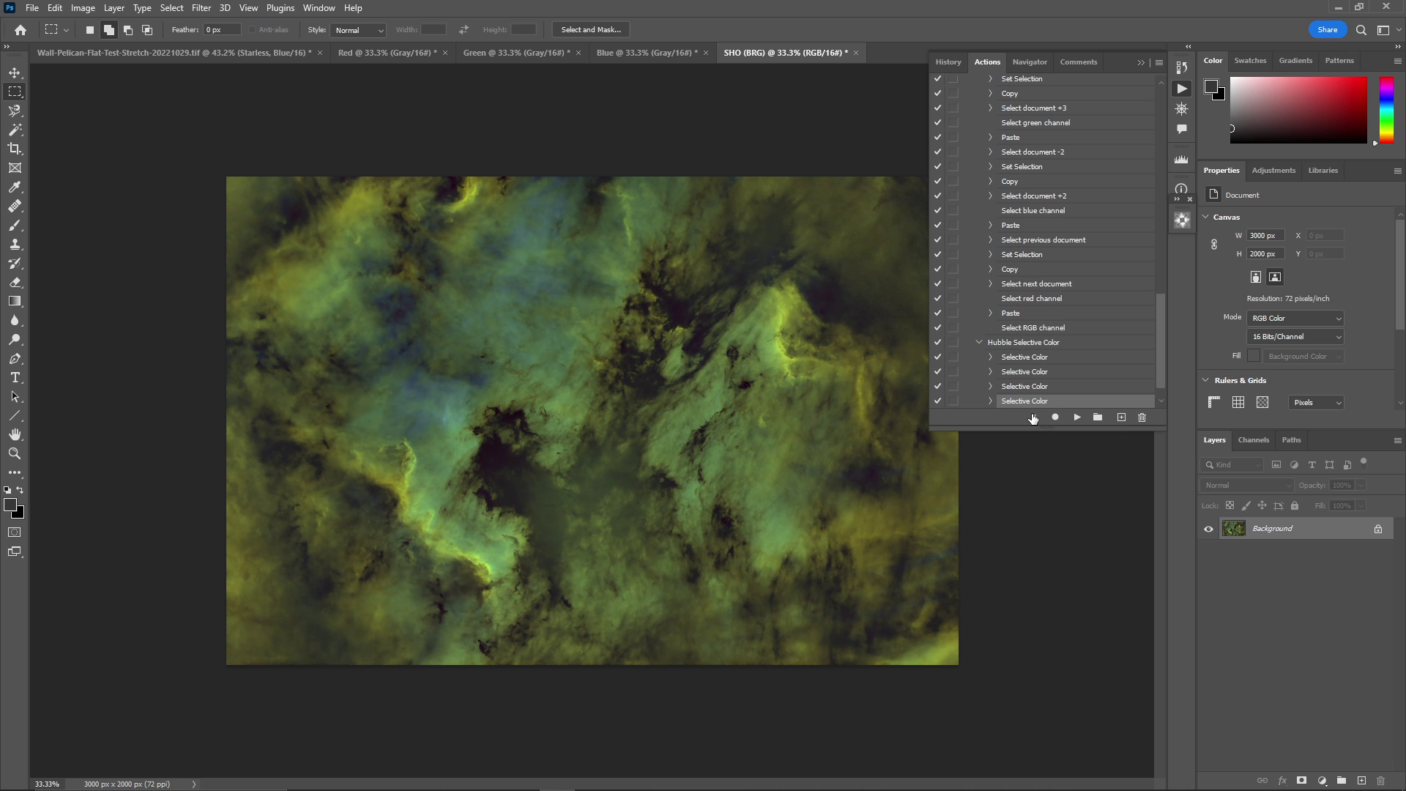
click(982, 343)
scroll(1068, 316, up, 5)
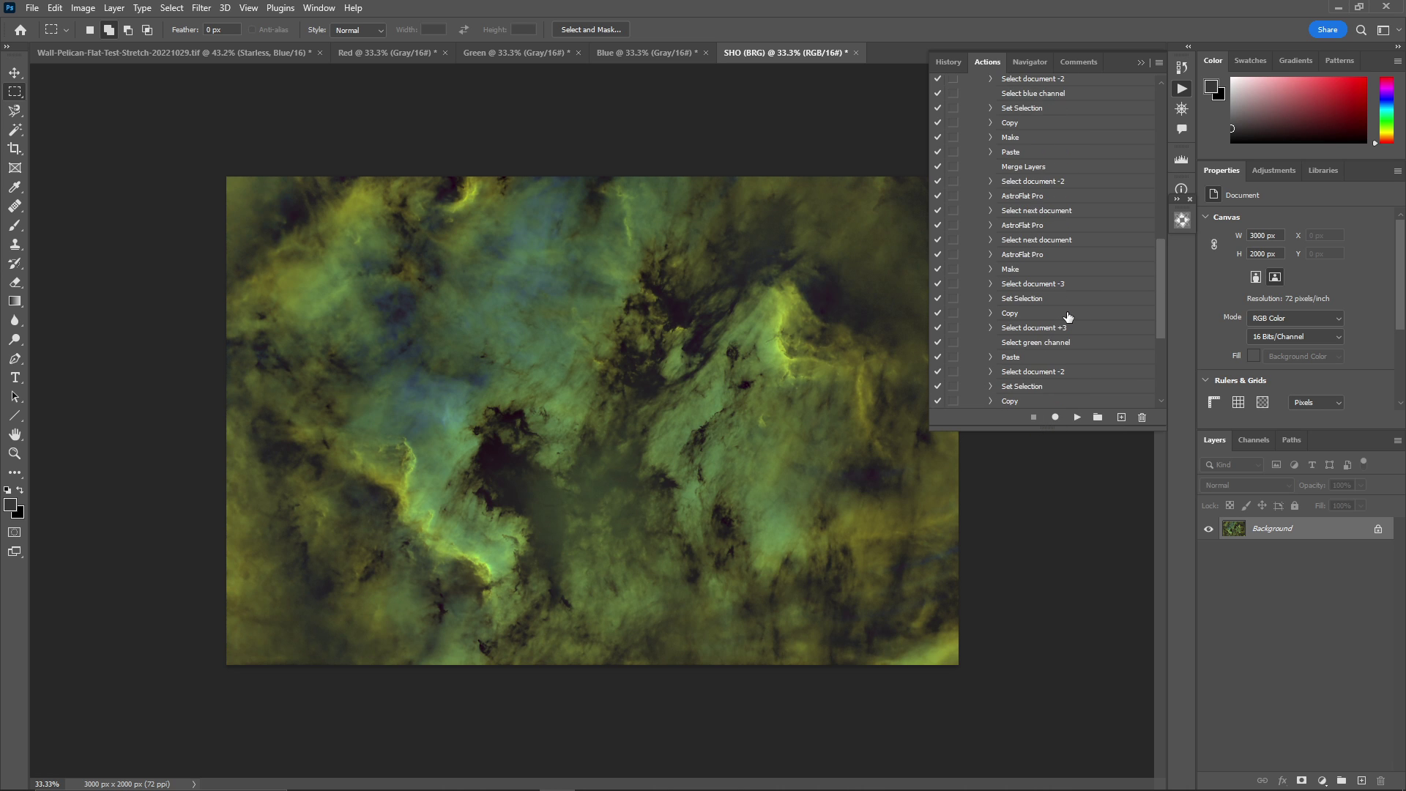
scroll(1068, 316, up, 10)
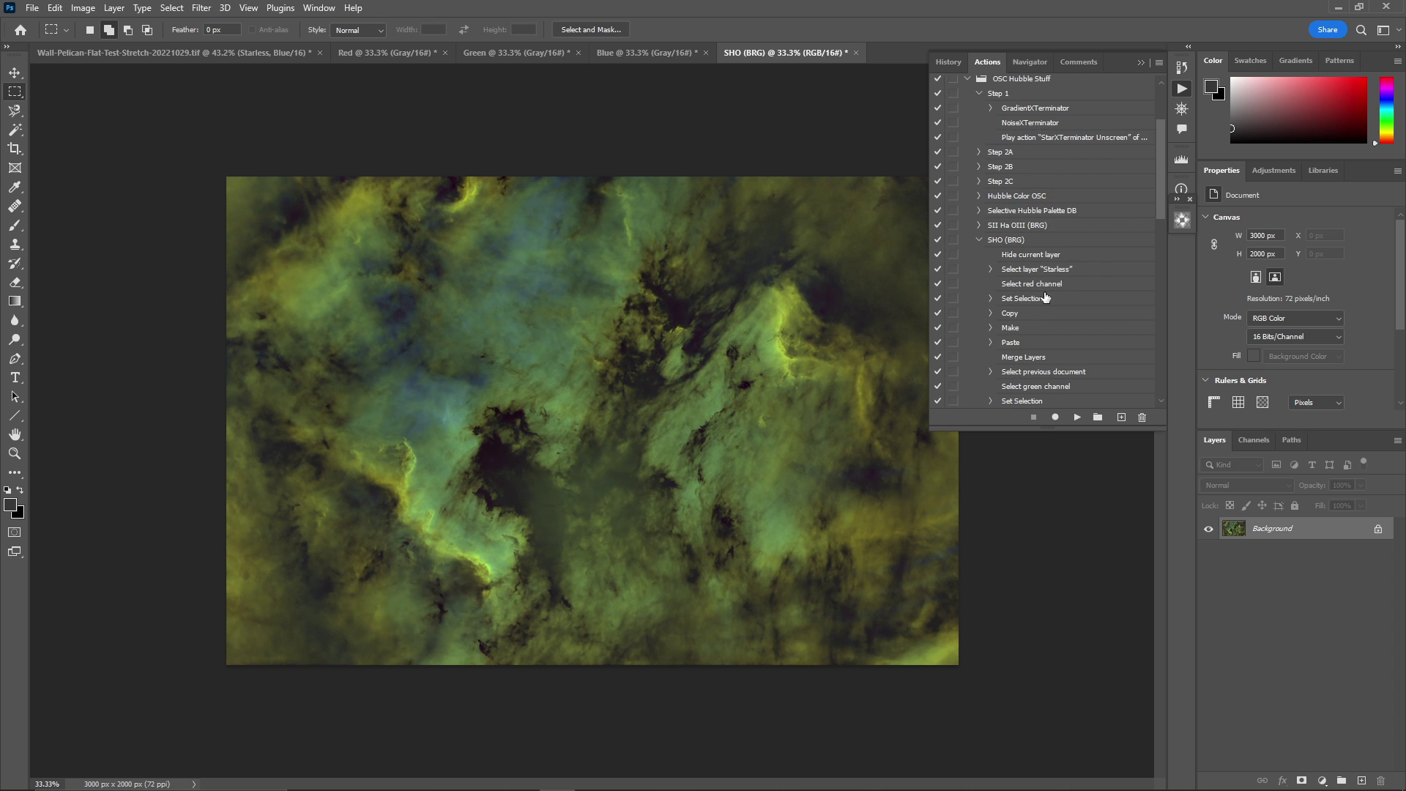
click(979, 239)
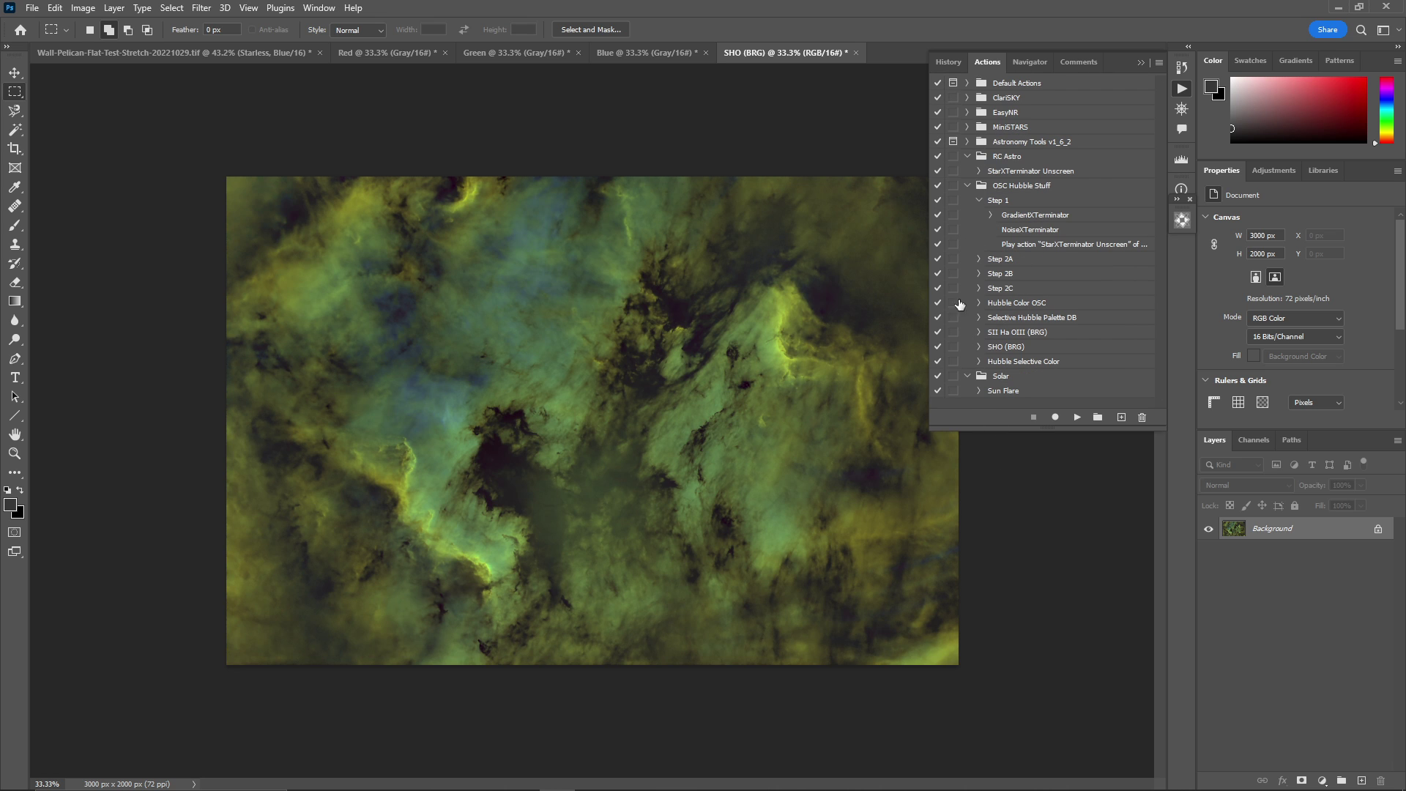
click(978, 201)
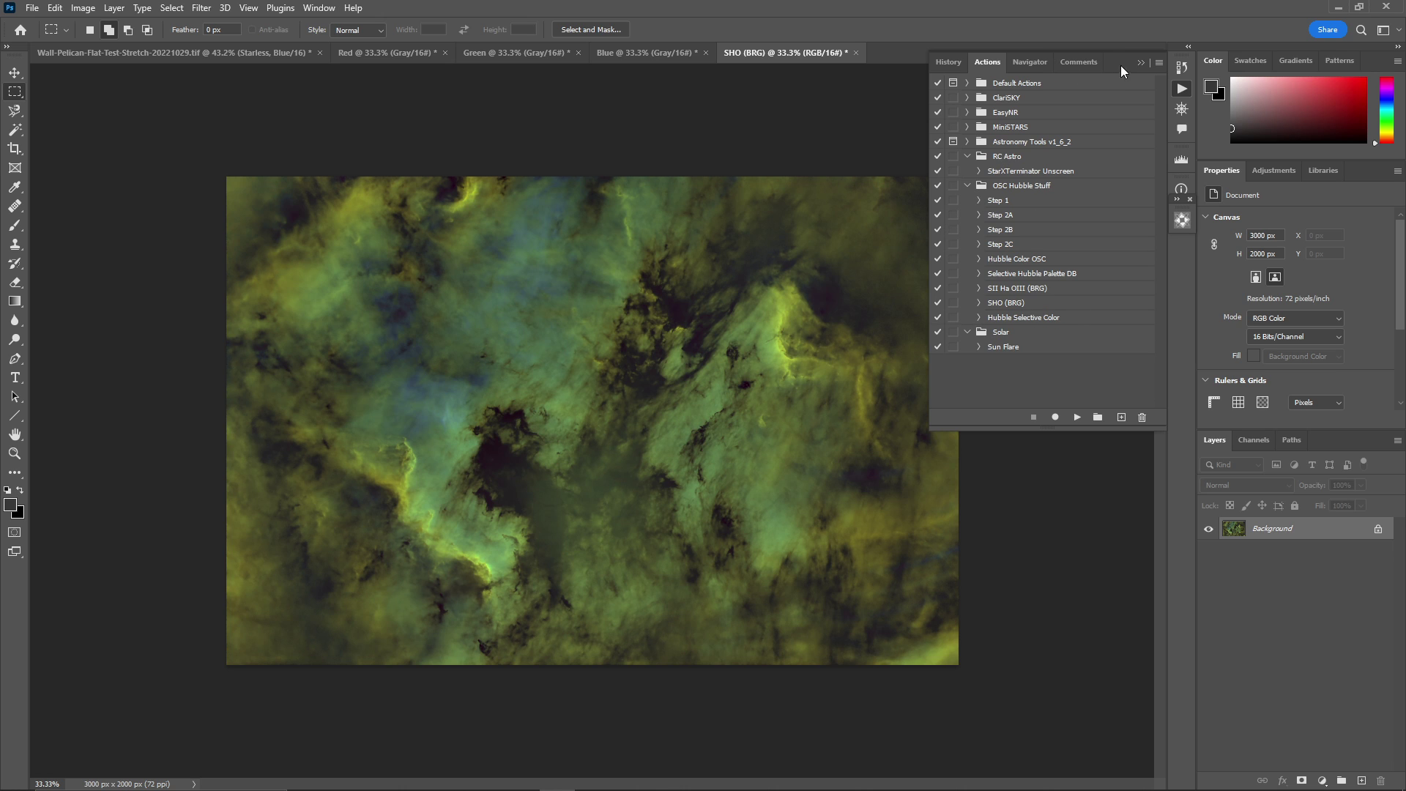
click(1140, 62)
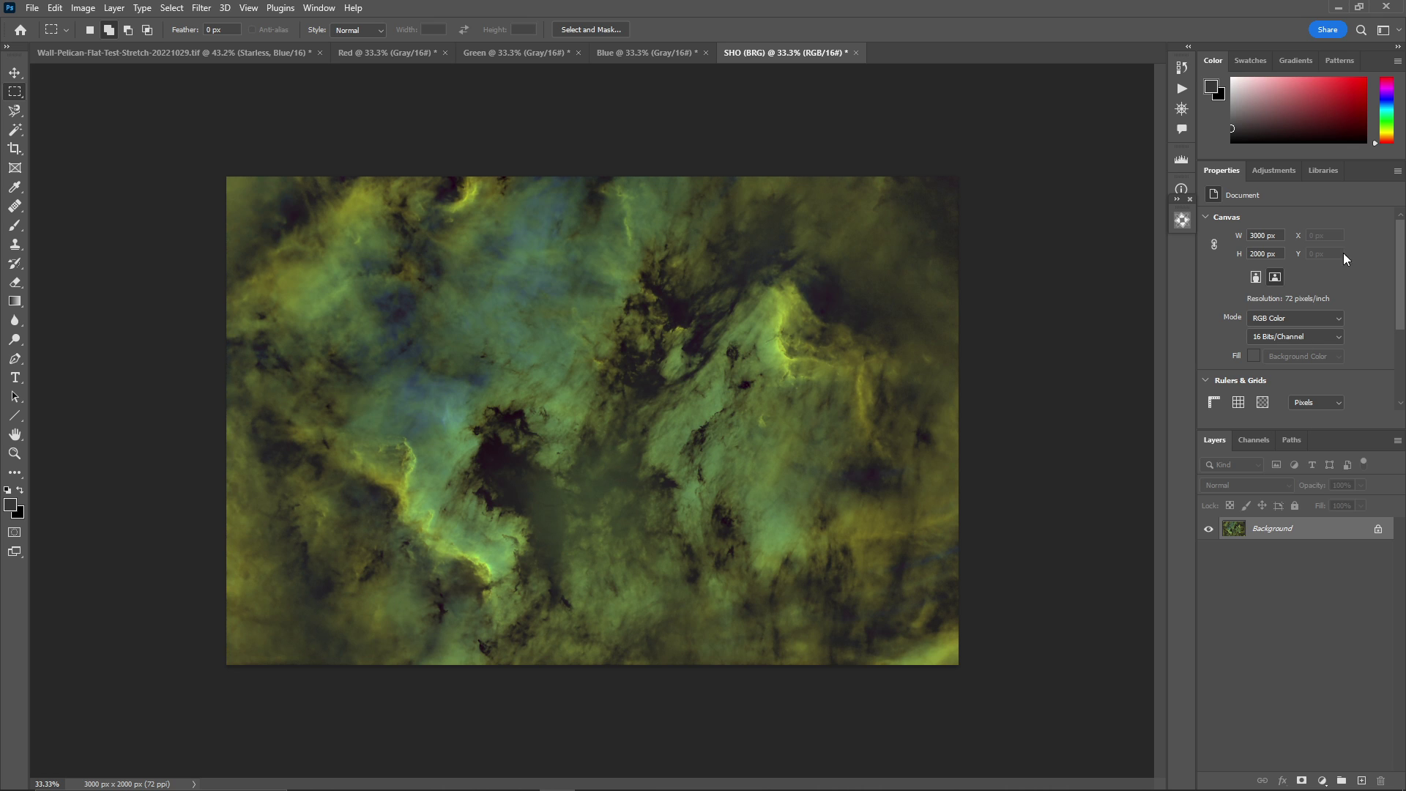
Add a Curves adjustment layer and shape a gentle RGB S-curve that lifts the highlights and lowers the shadows.
click(1272, 171)
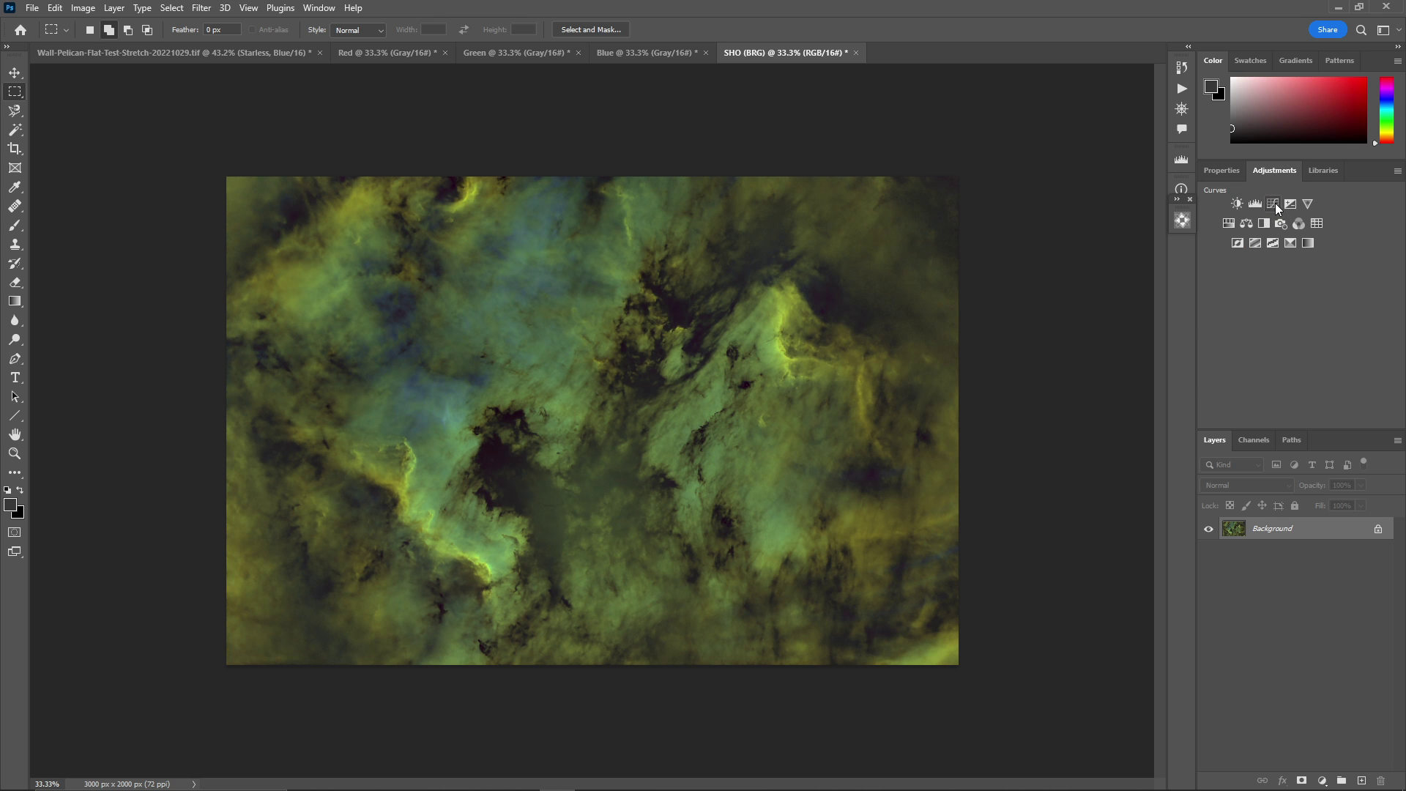
click(1274, 204)
drag(1346, 293, 1345, 277)
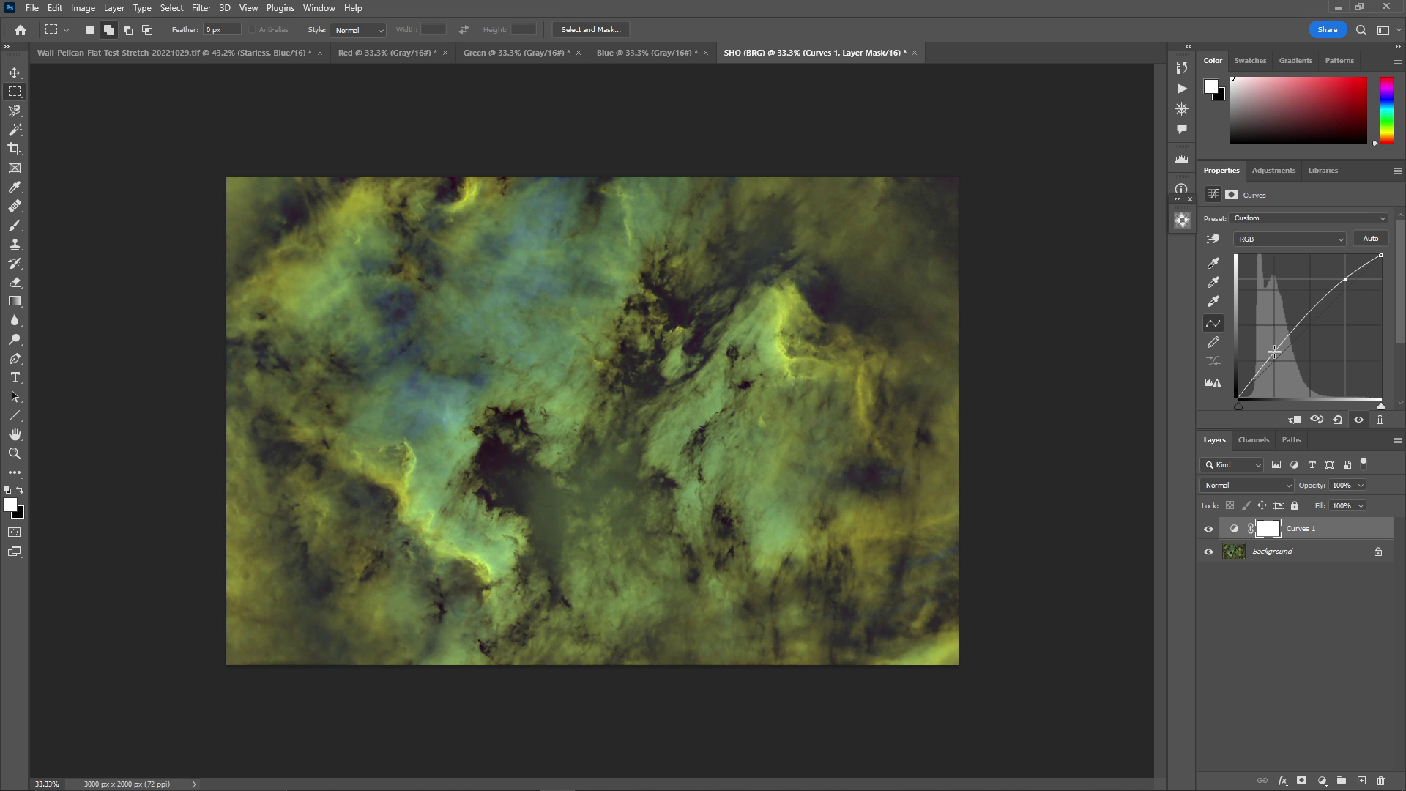
drag(1273, 351, 1274, 364)
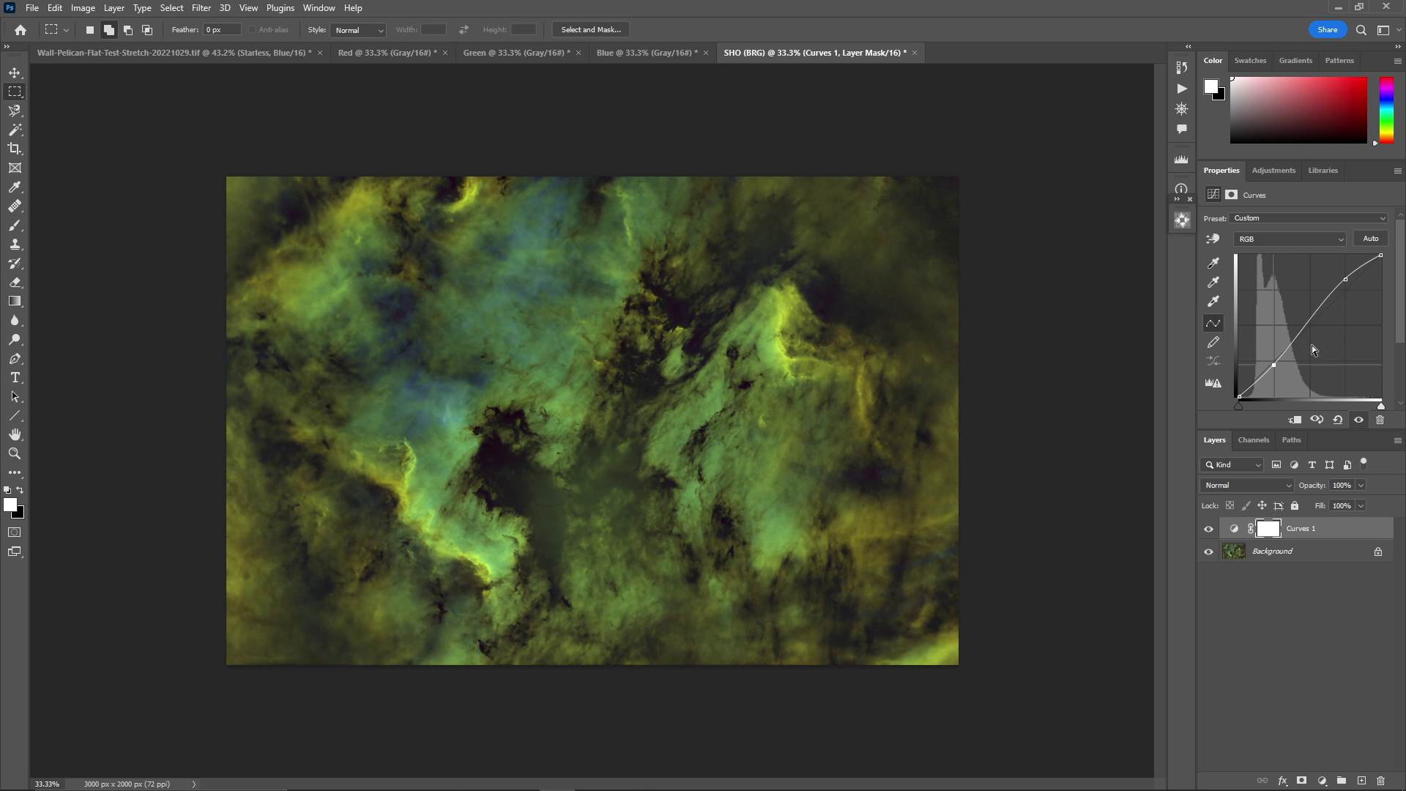
Add a Levels adjustment layer and set the RGB midtone value to 1.22.
click(1278, 172)
click(1254, 201)
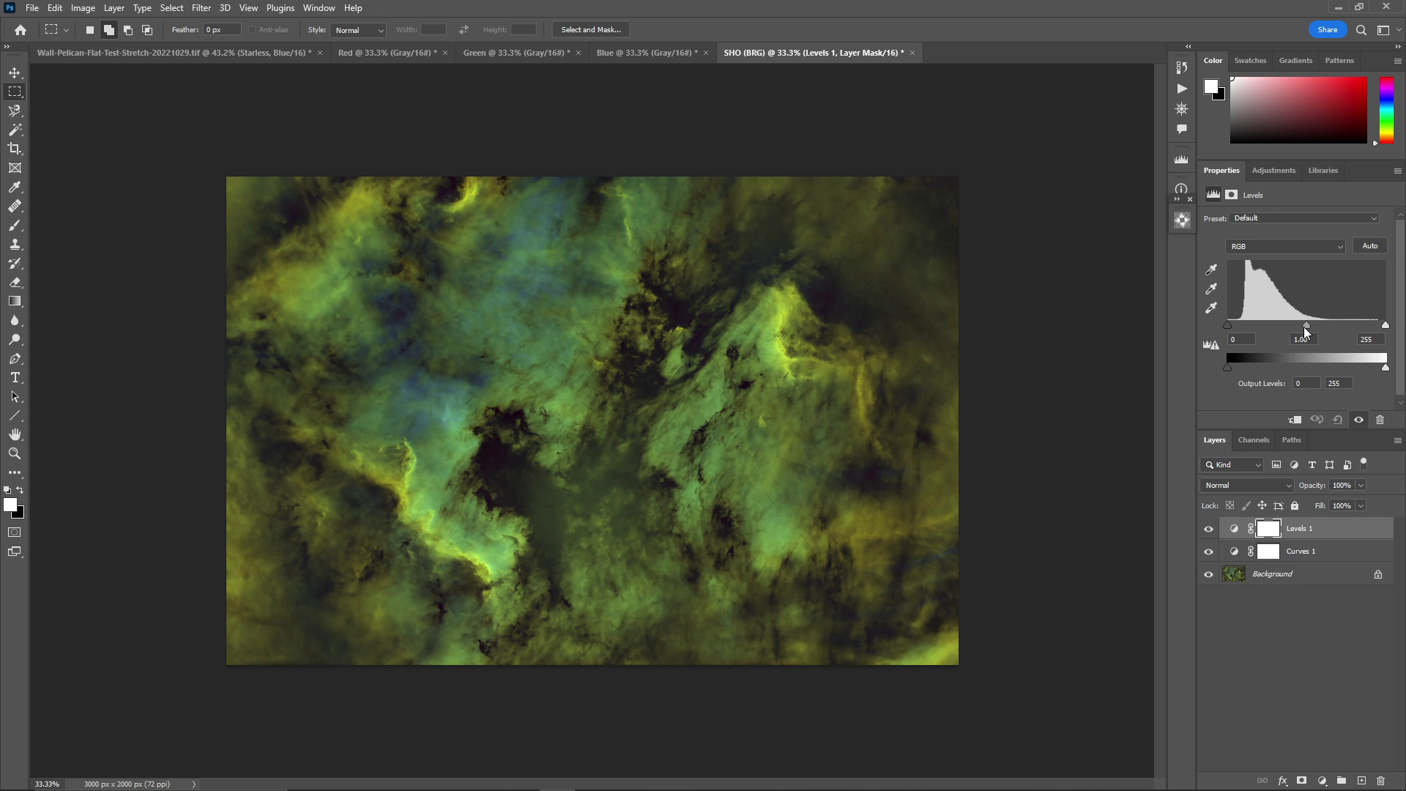
drag(1304, 327, 1304, 326)
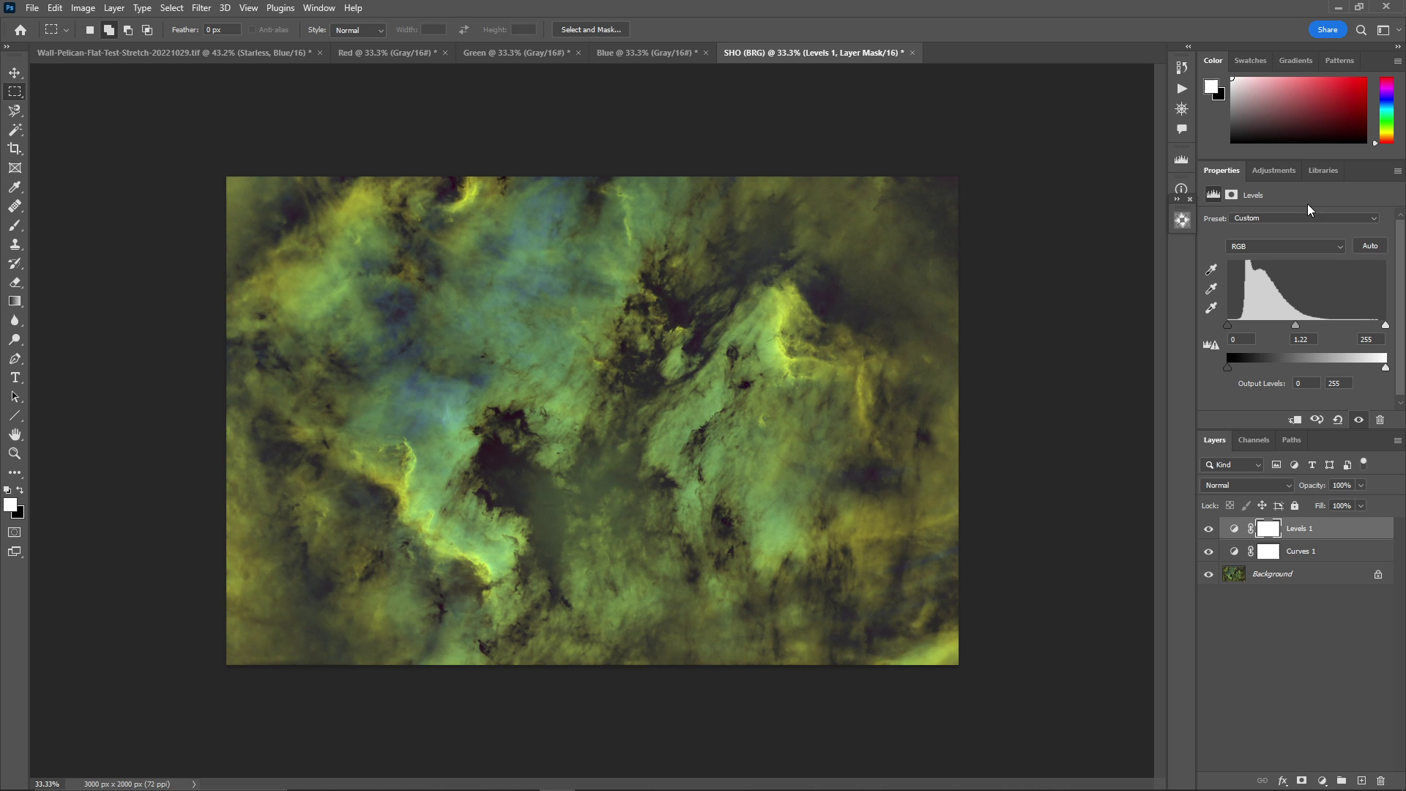
Add a Hue/Saturation adjustment layer and set the hue of the Yellows to -16.
click(1284, 170)
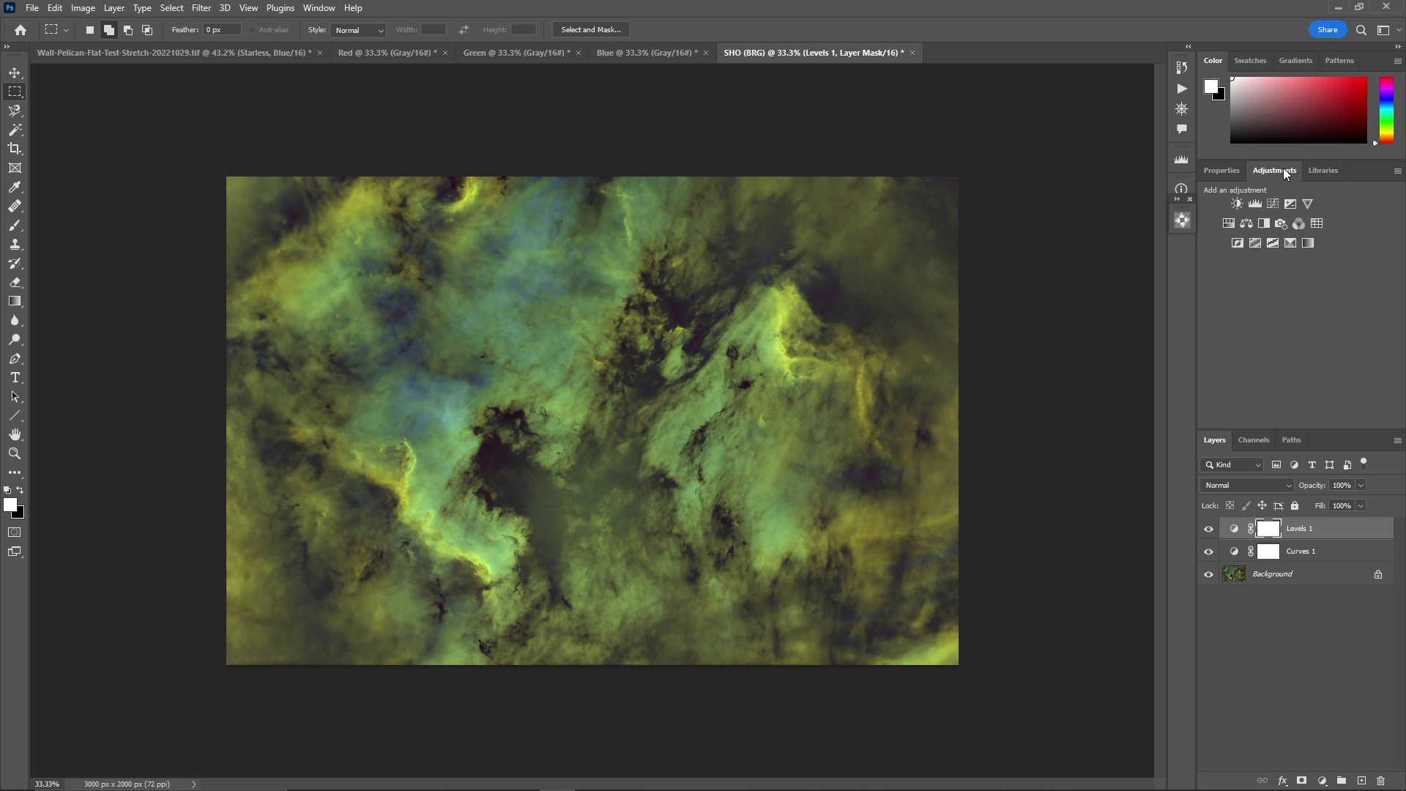
click(1228, 224)
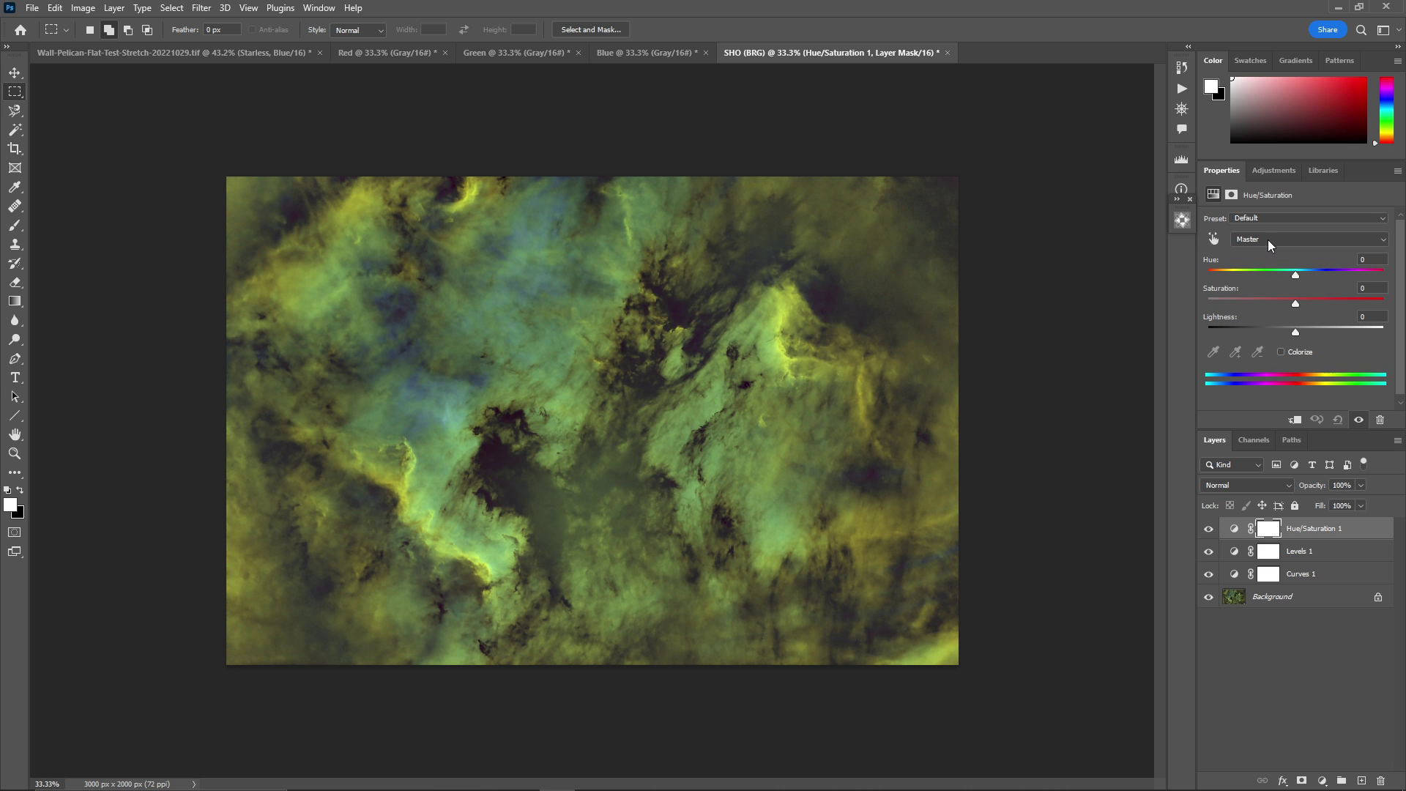
click(1267, 239)
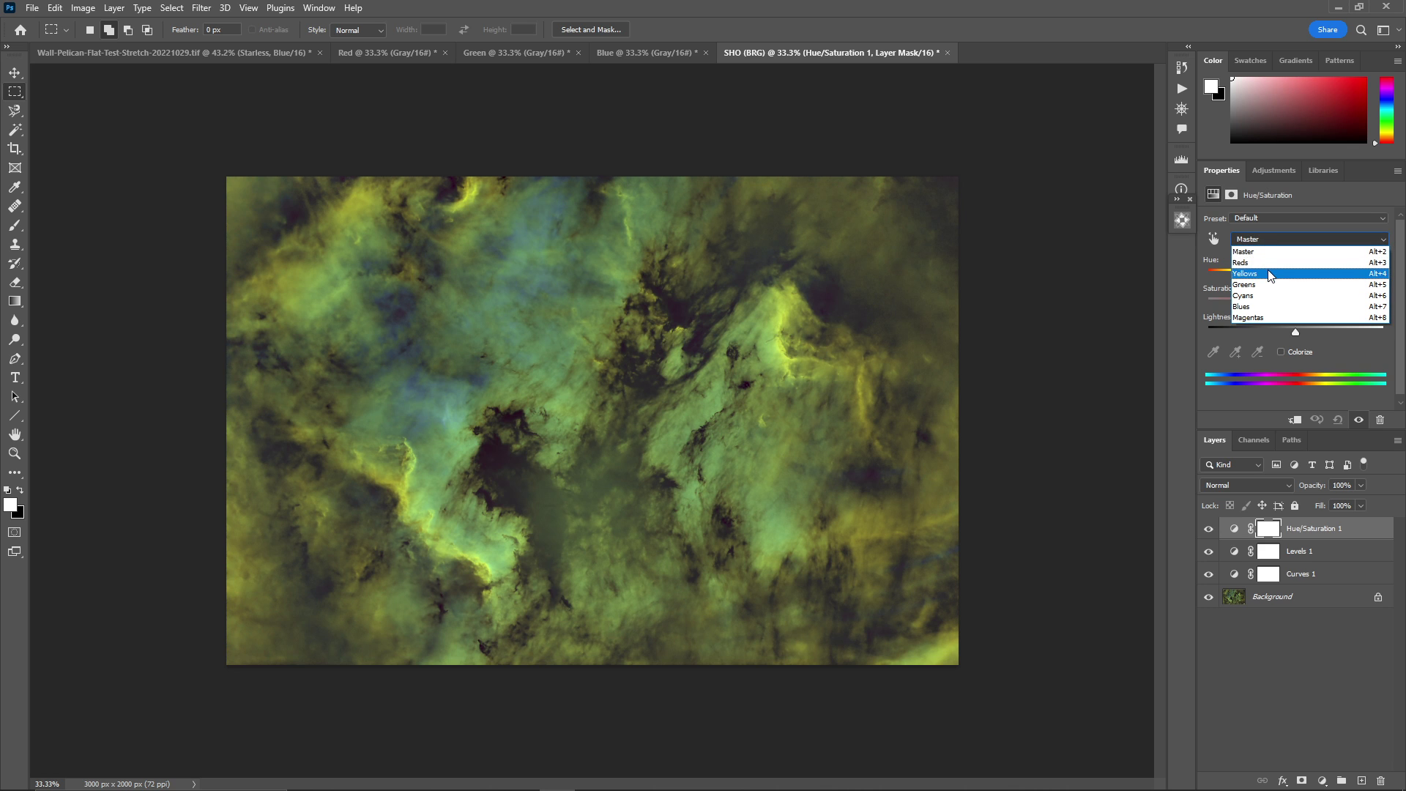
click(1270, 273)
drag(1294, 276, 1283, 276)
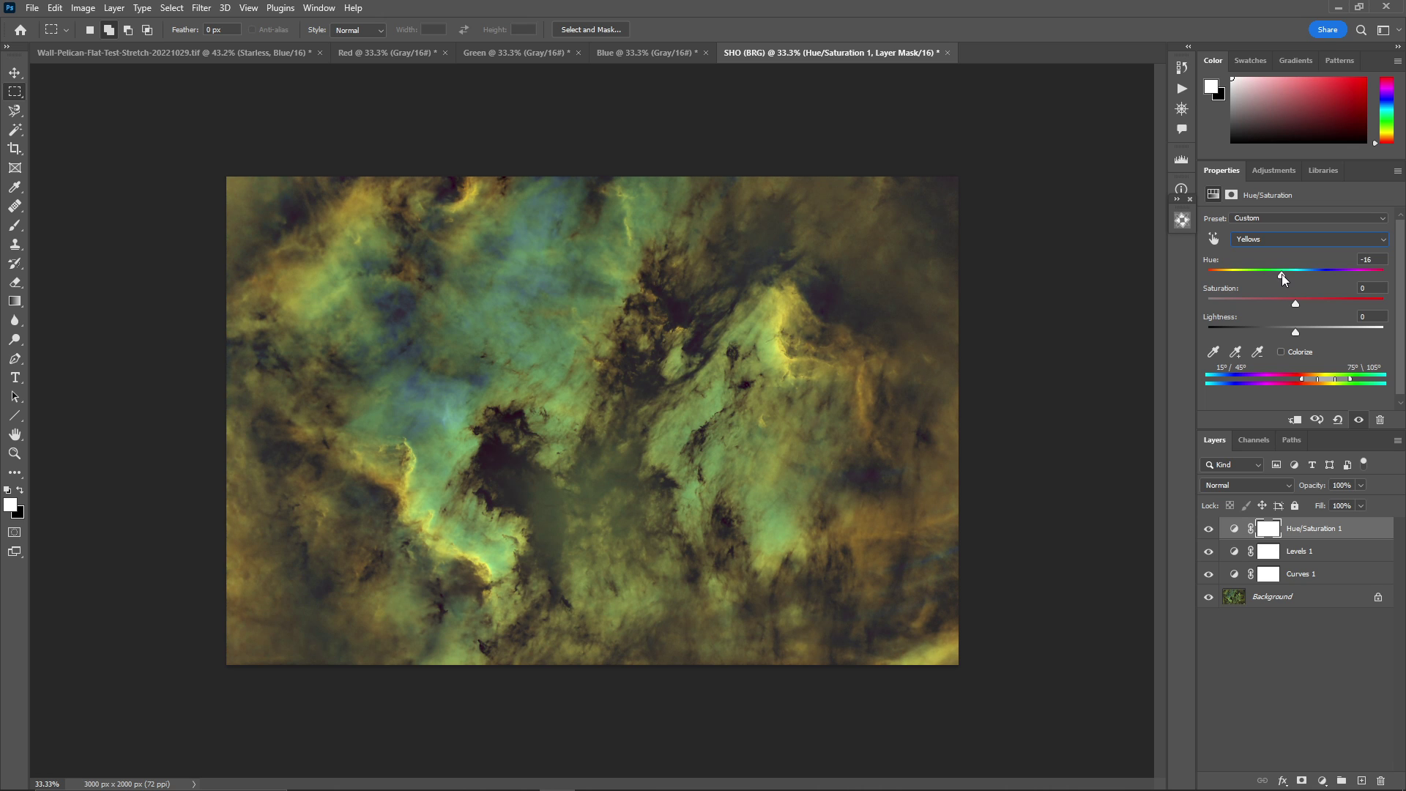
Try a hue of -16 for the Greens in the Hue/Saturation layer and bring it back to near neutral.
click(1290, 242)
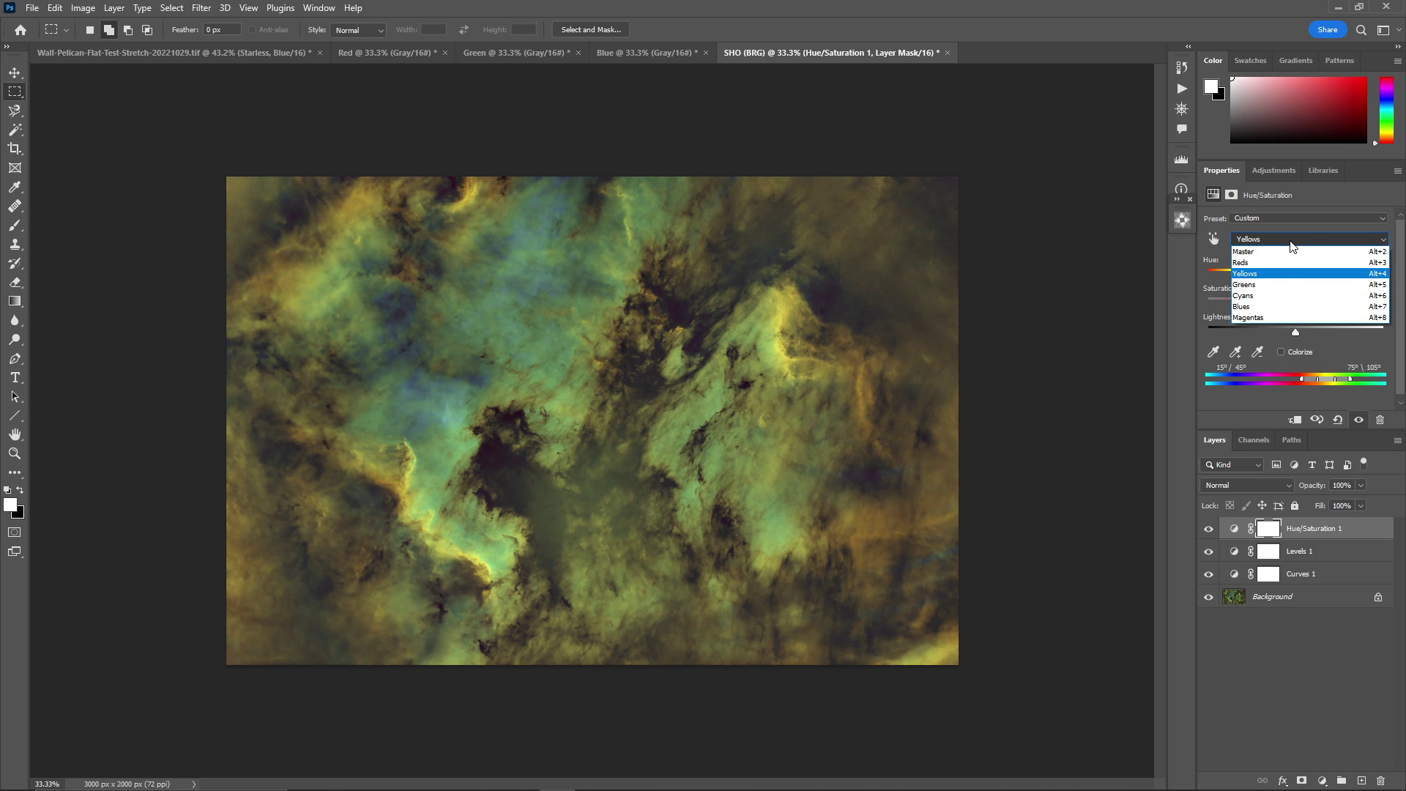
click(1282, 287)
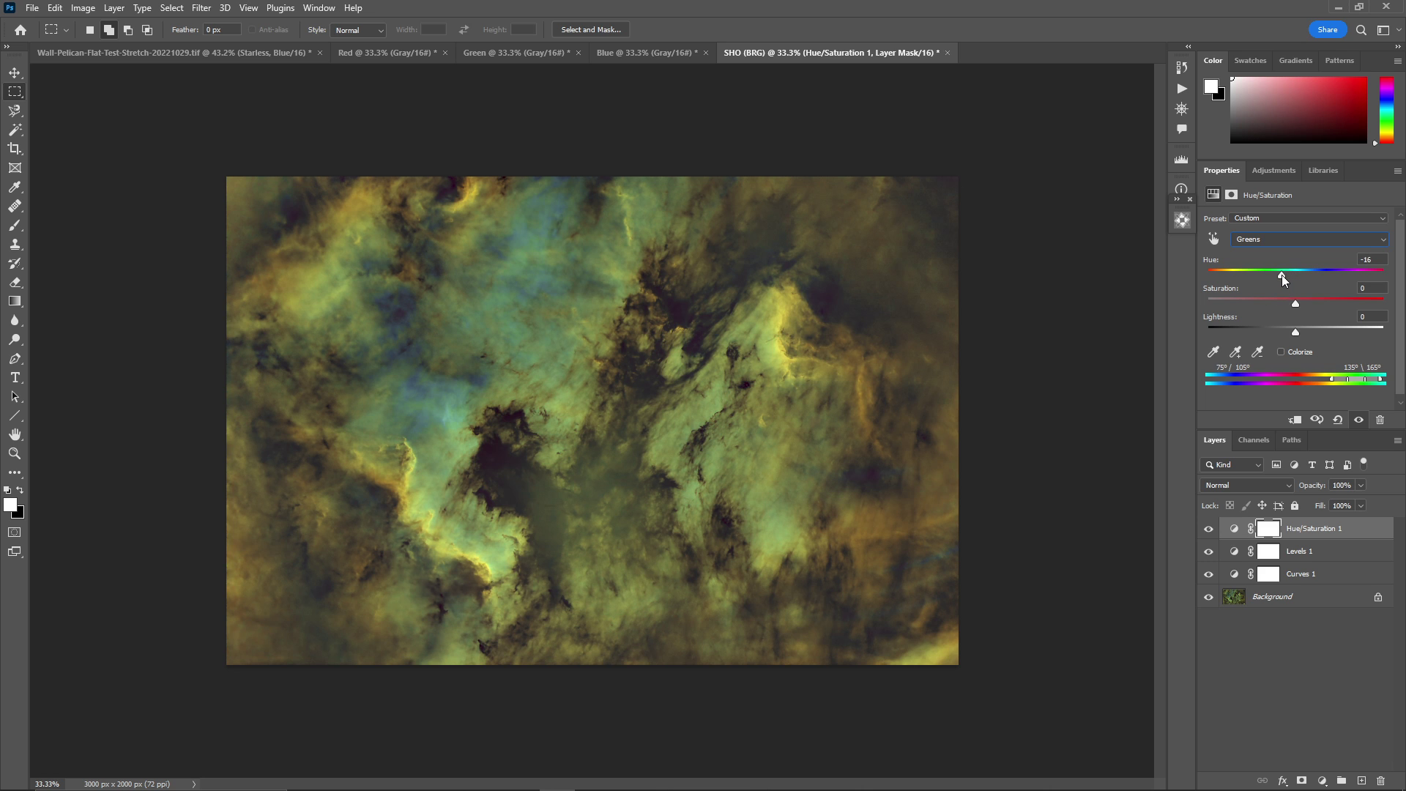
mouse_move(1279, 277)
mouse_down()
mouse_move(1260, 276)
mouse_move(1295, 276)
mouse_up()
mouse_move(1288, 275)
mouse_down()
mouse_move(1321, 275)
mouse_move(1262, 274)
mouse_move(1299, 276)
mouse_up()
Shift the hue of the Cyans slightly toward blue in the Hue/Saturation layer.
click(1294, 240)
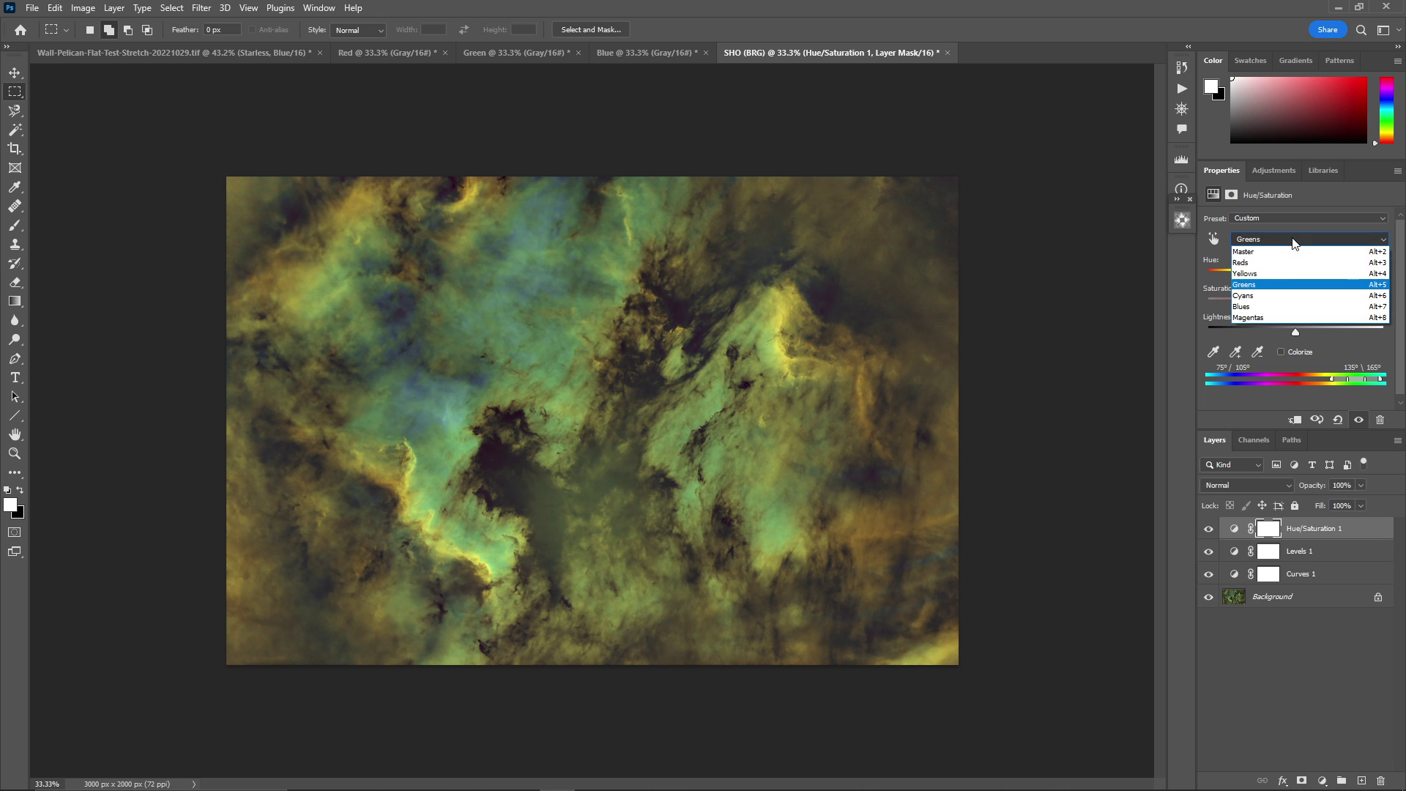
click(1281, 296)
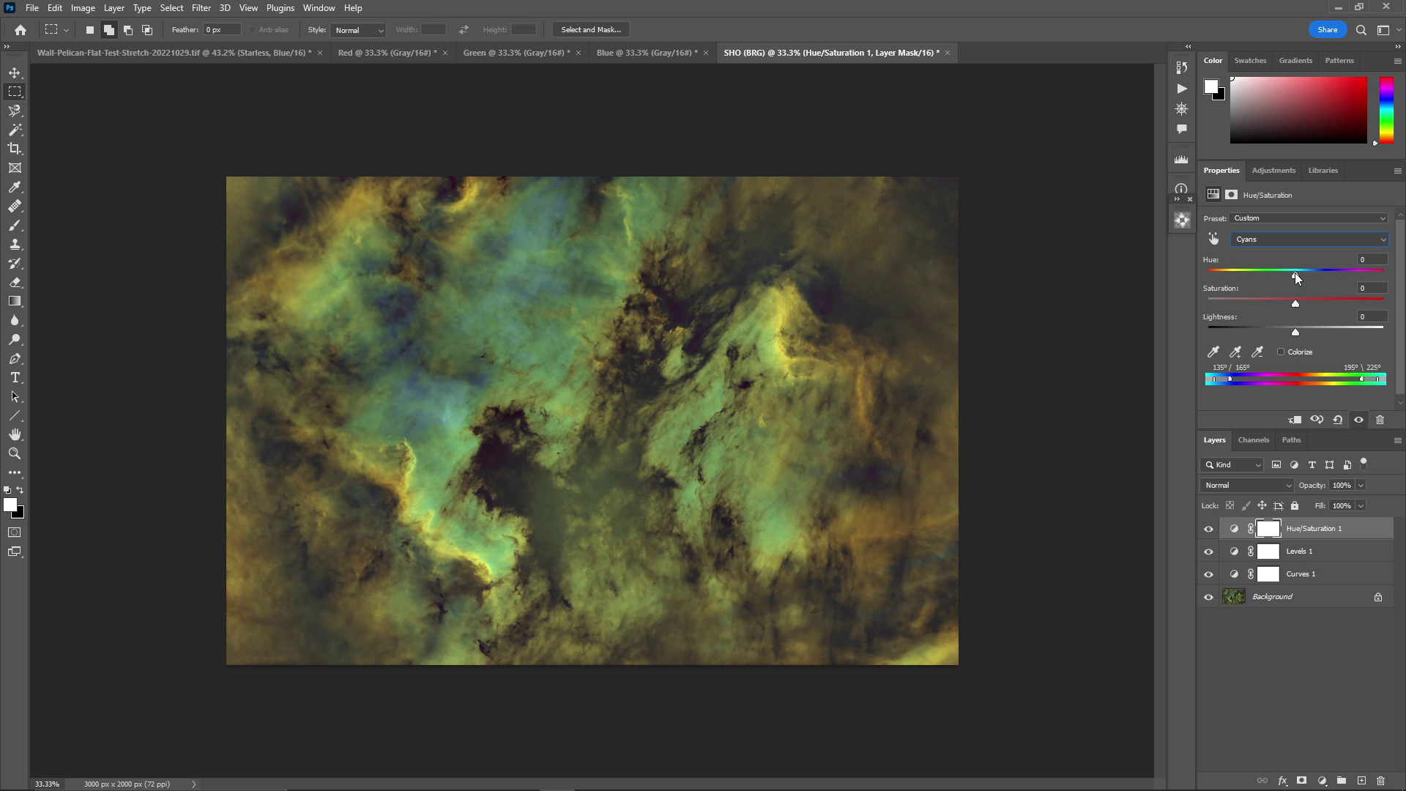
drag(1294, 272, 1313, 271)
click(1291, 243)
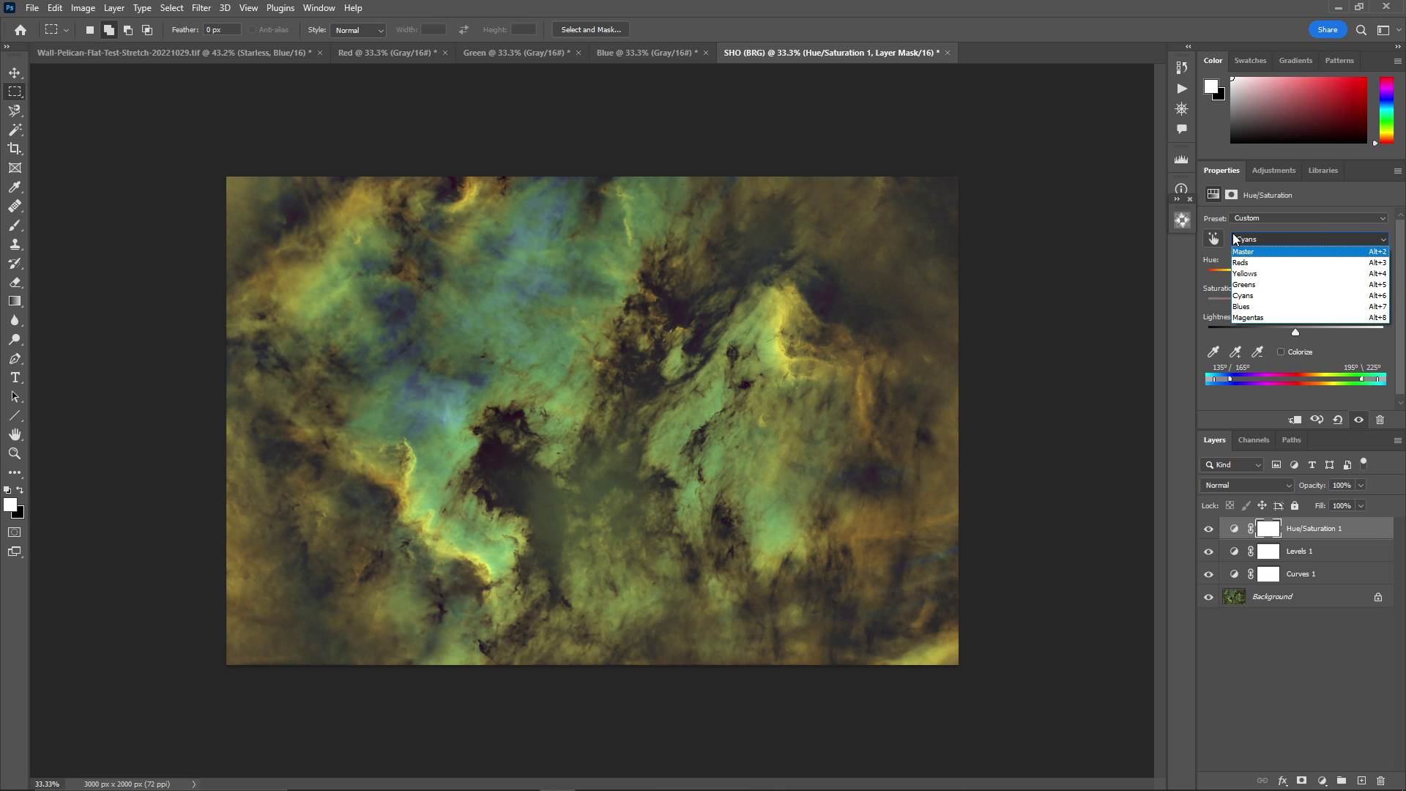
click(1305, 225)
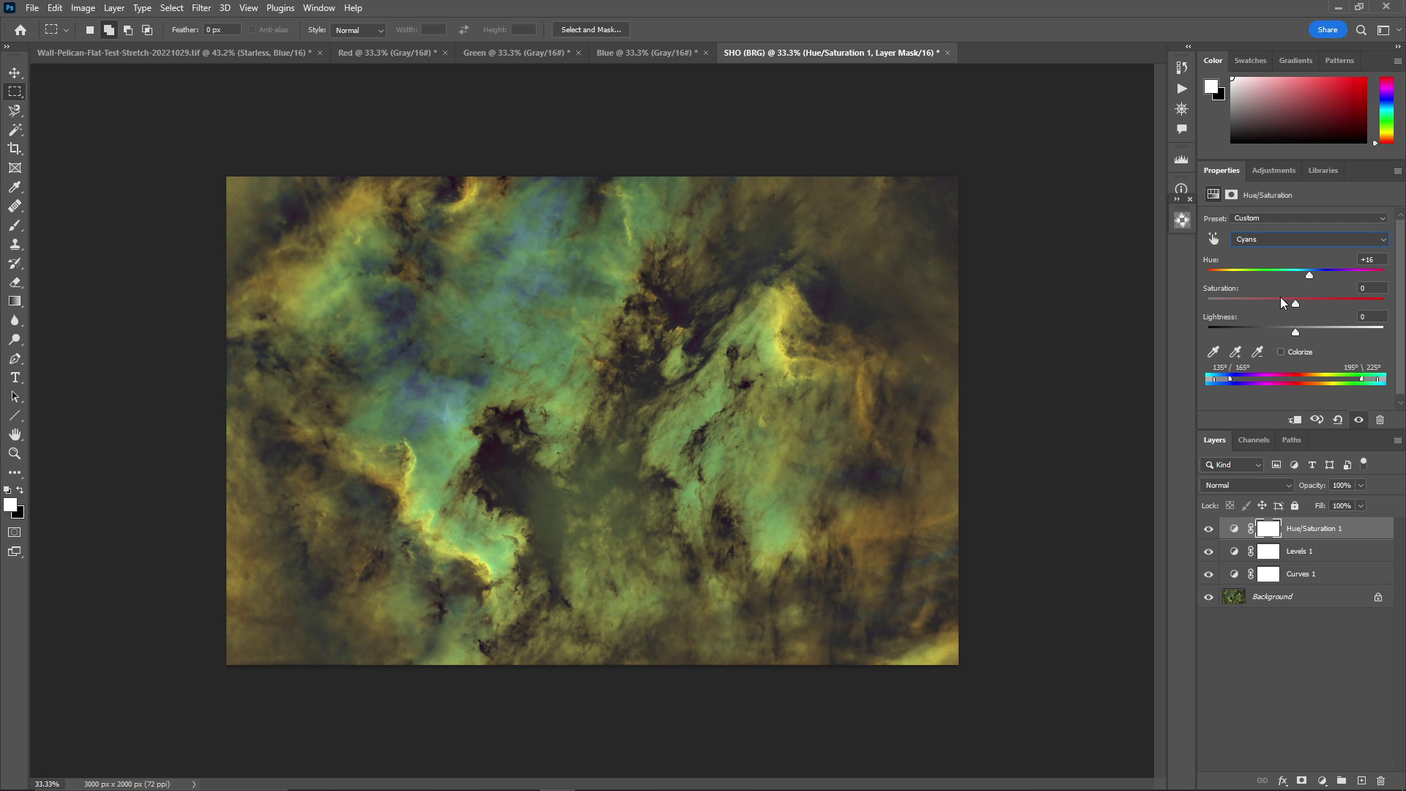
In the Wall-Pelican source document, hide the Starless and Background layers and show the Stars layer.
click(179, 49)
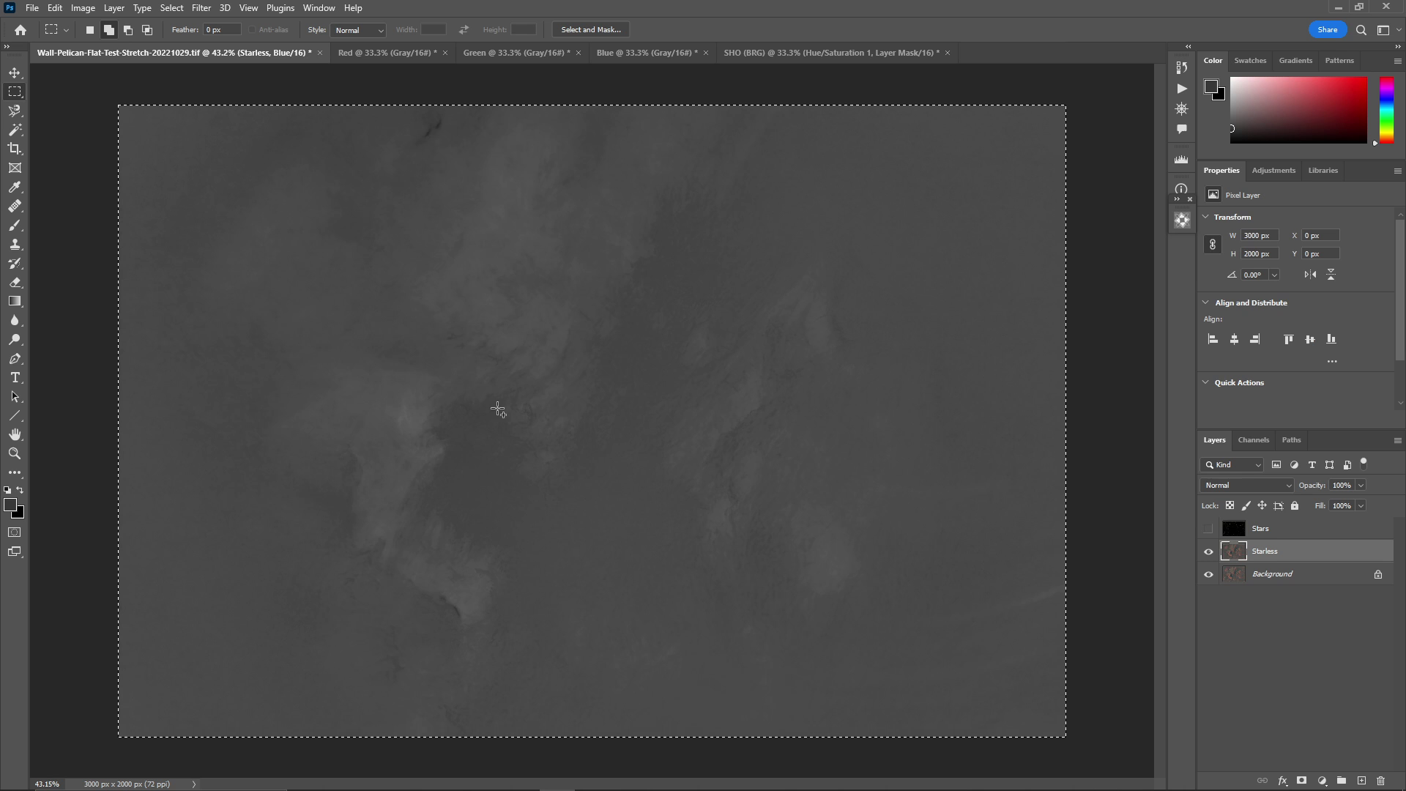
click(1209, 554)
click(1208, 574)
click(1207, 528)
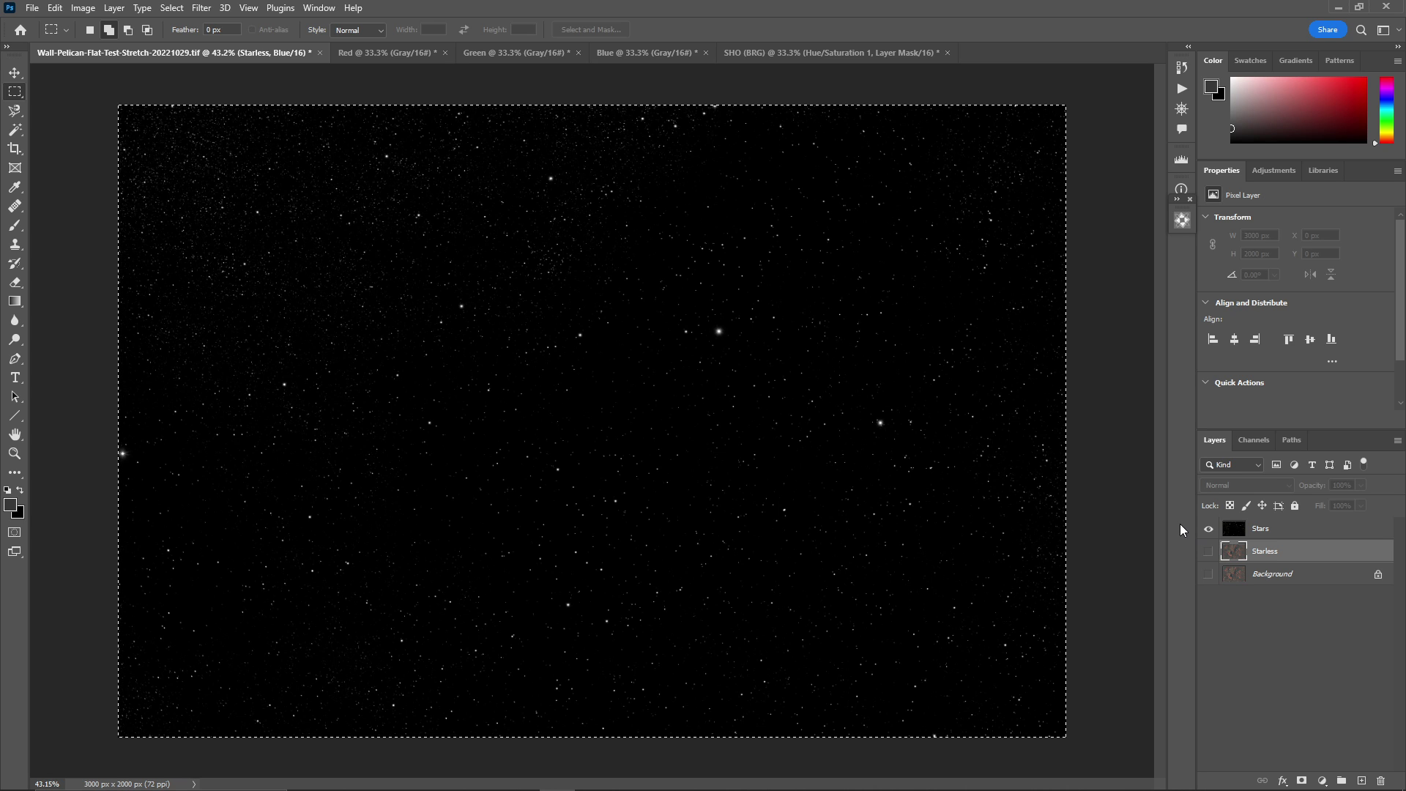
click(841, 53)
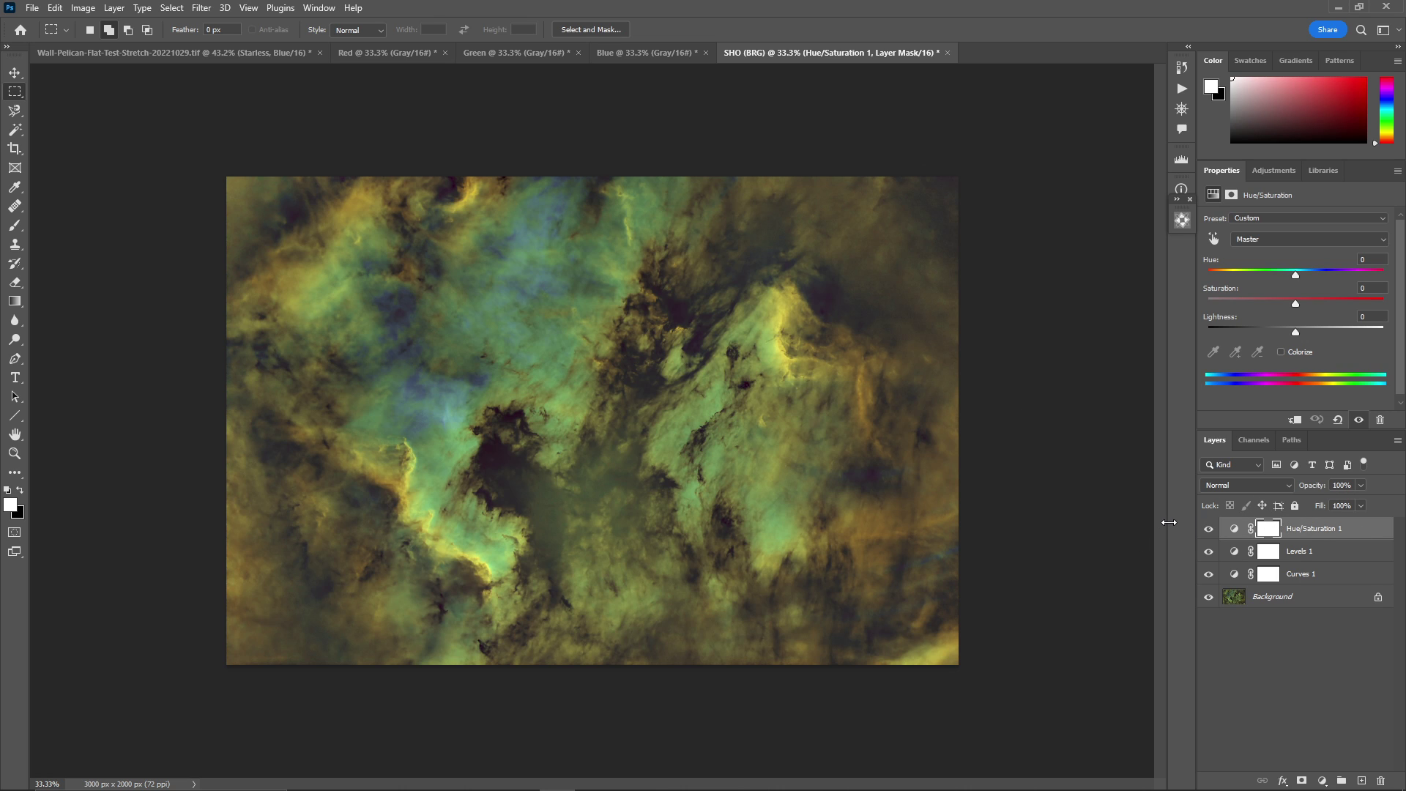
key(ctrl+v)
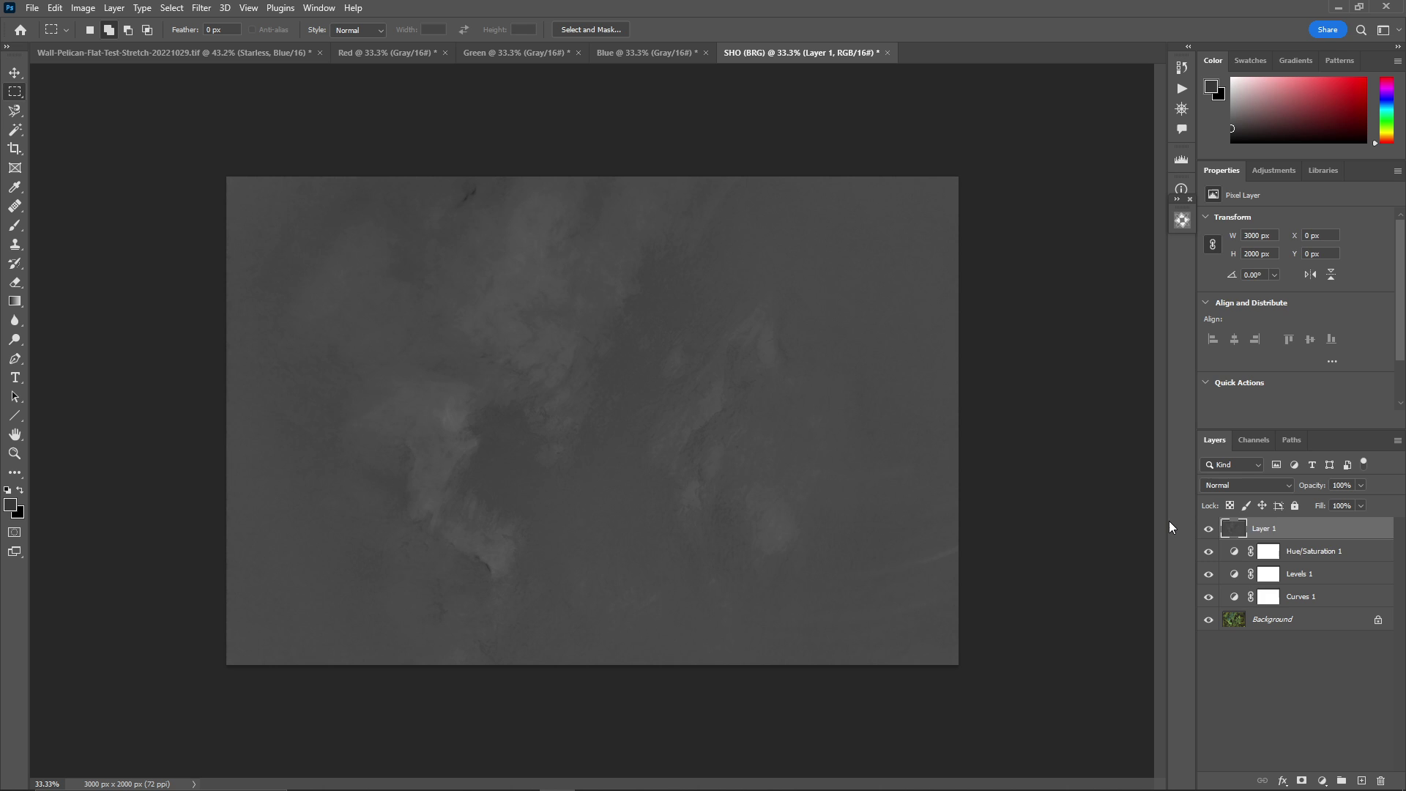
key(ctrl+z)
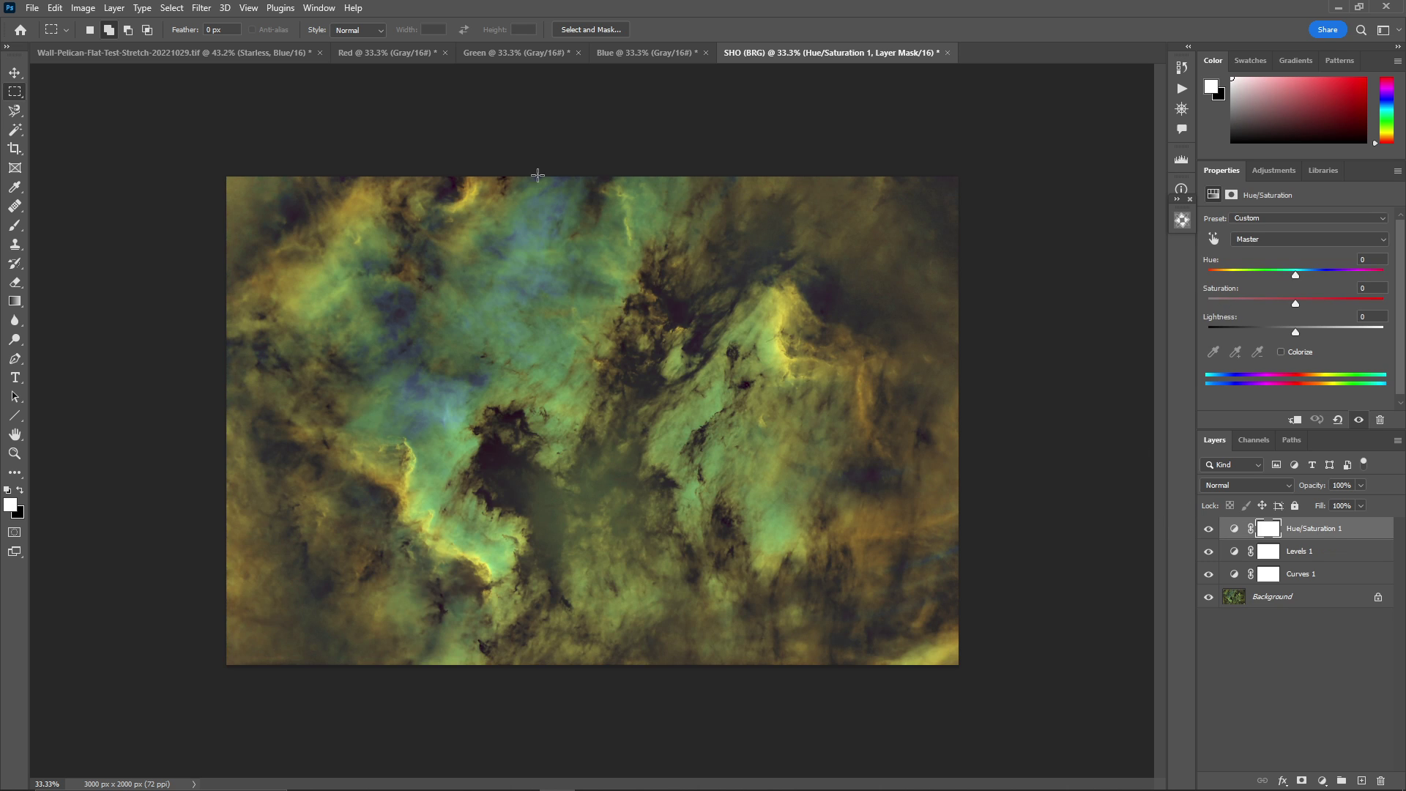
Copy the Stars layer from the Wall-Pelican document into SHO (BRG) above the Hue/Saturation layer and set its blend mode to Linear Dodge (Add).
click(253, 53)
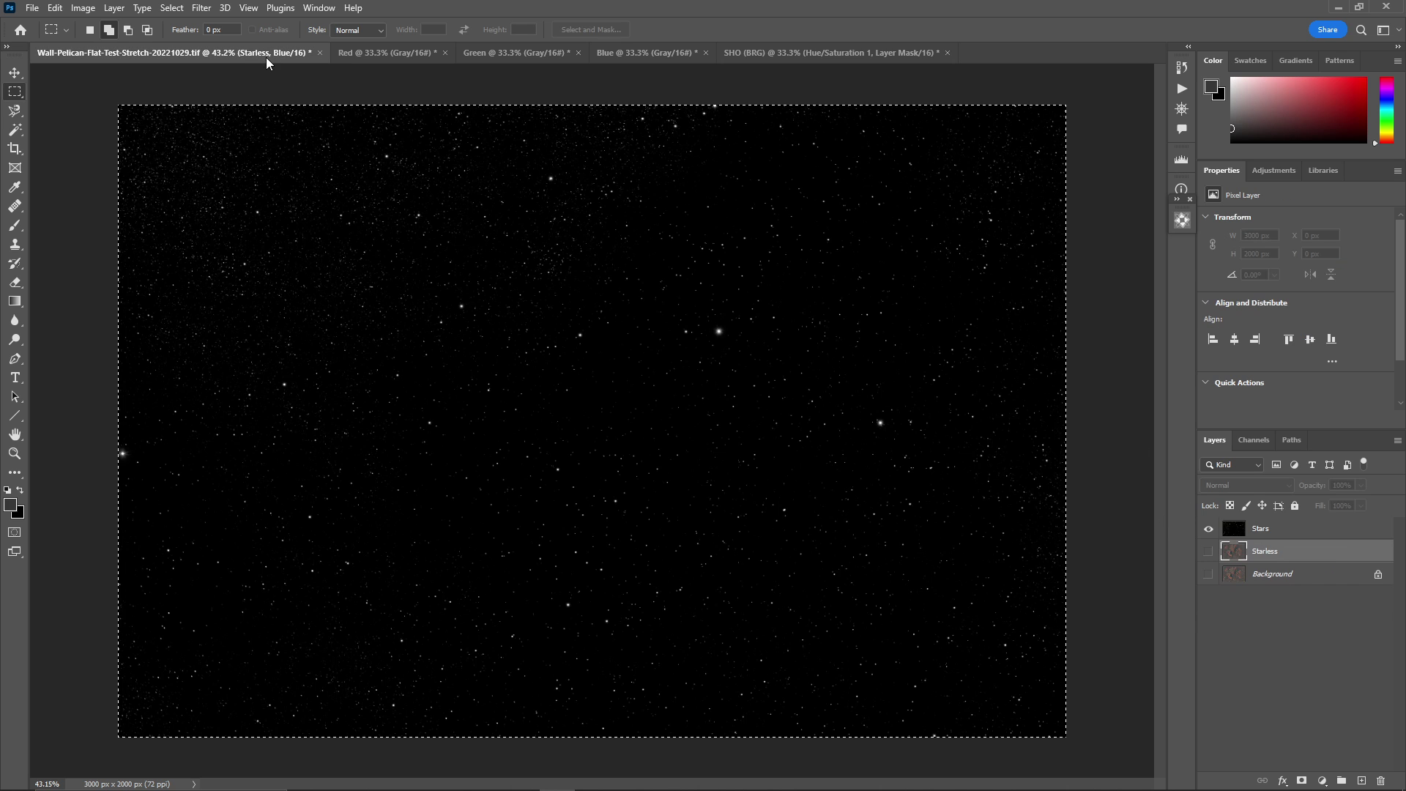
click(1301, 528)
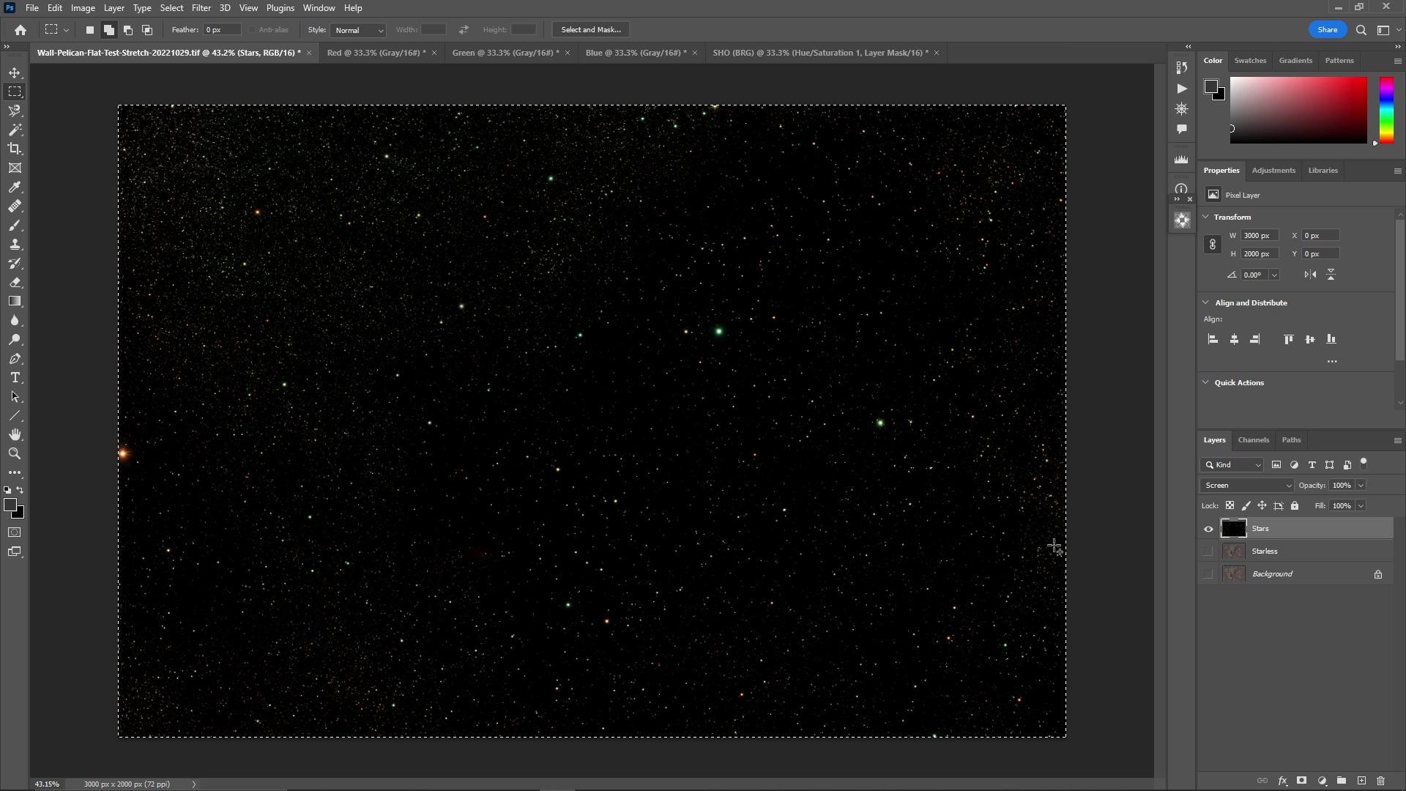
click(814, 53)
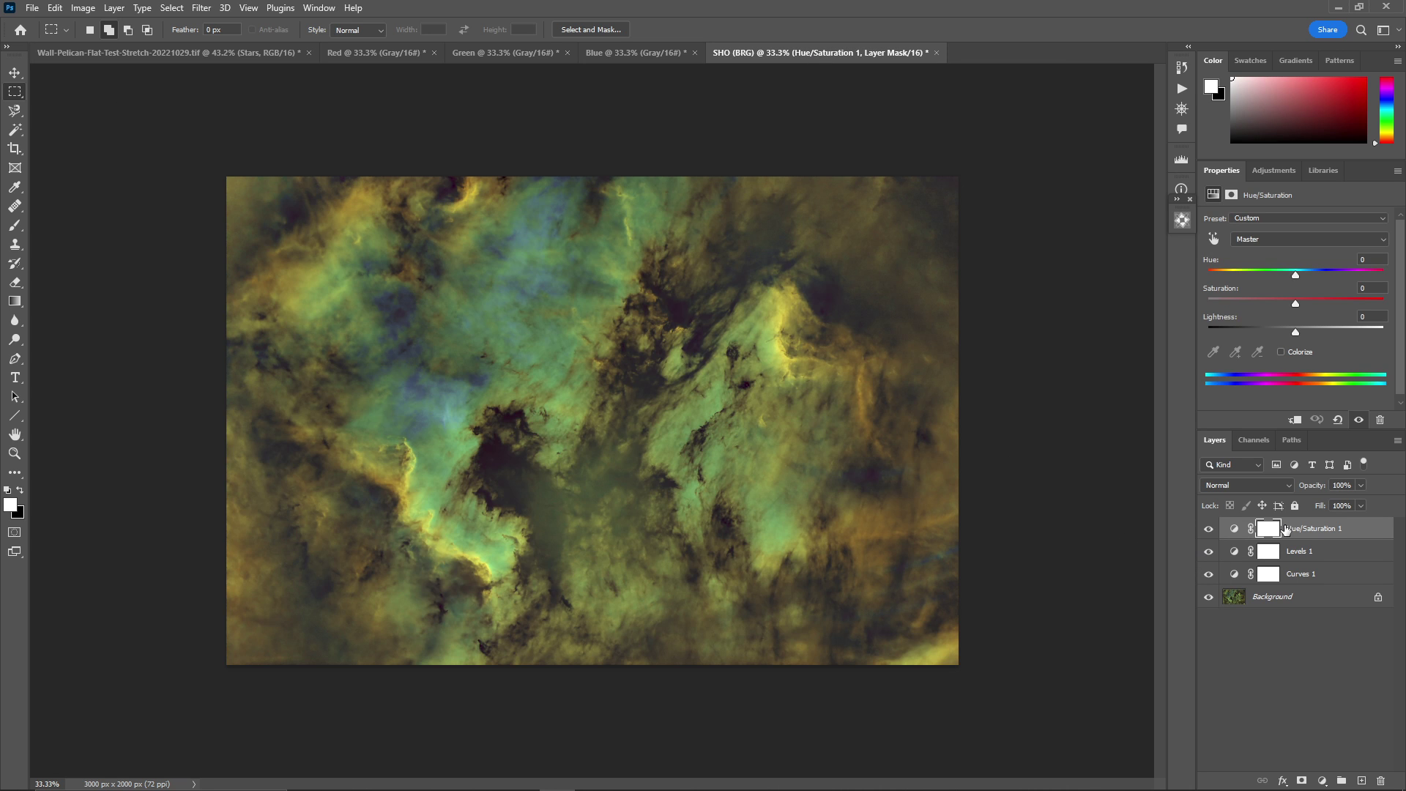
key(ctrl+v)
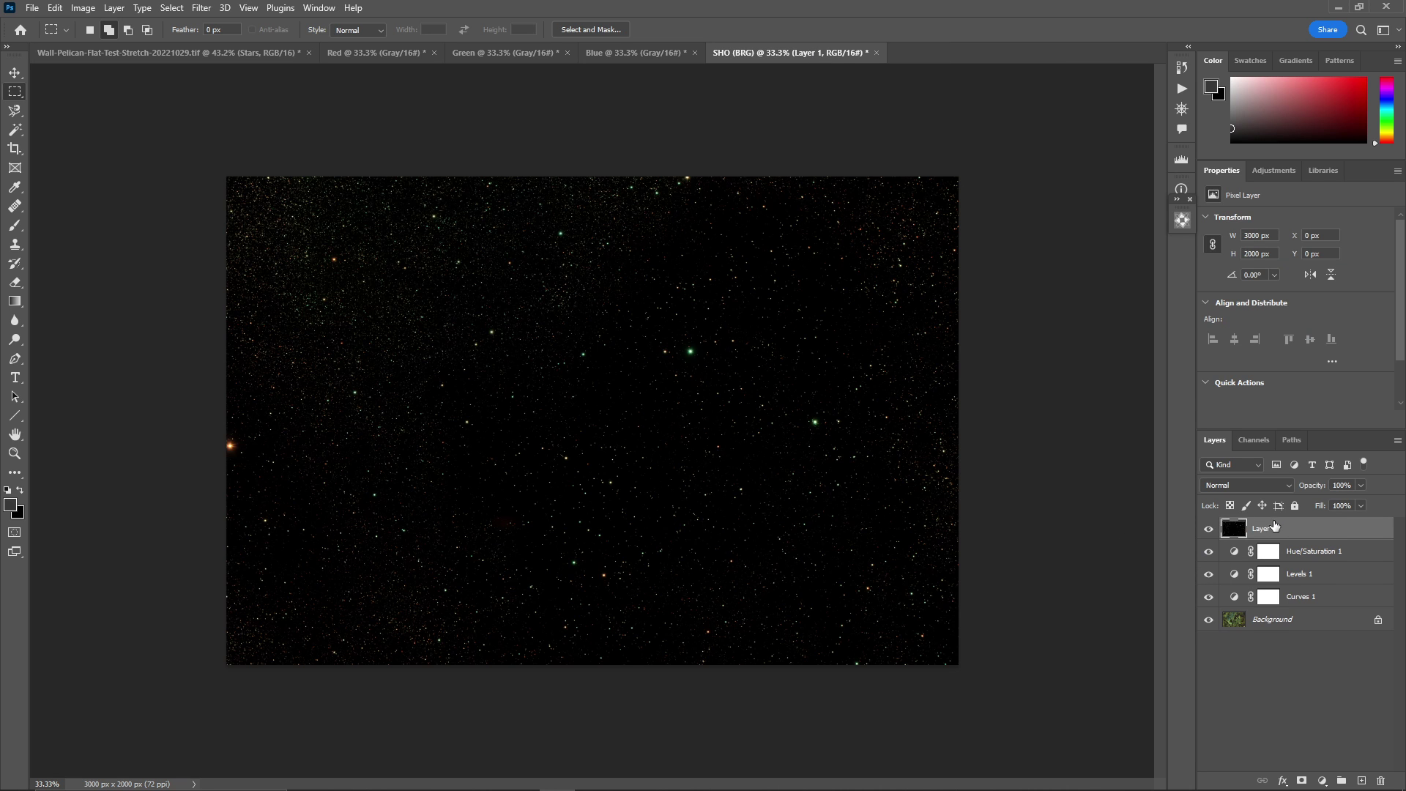
click(1290, 484)
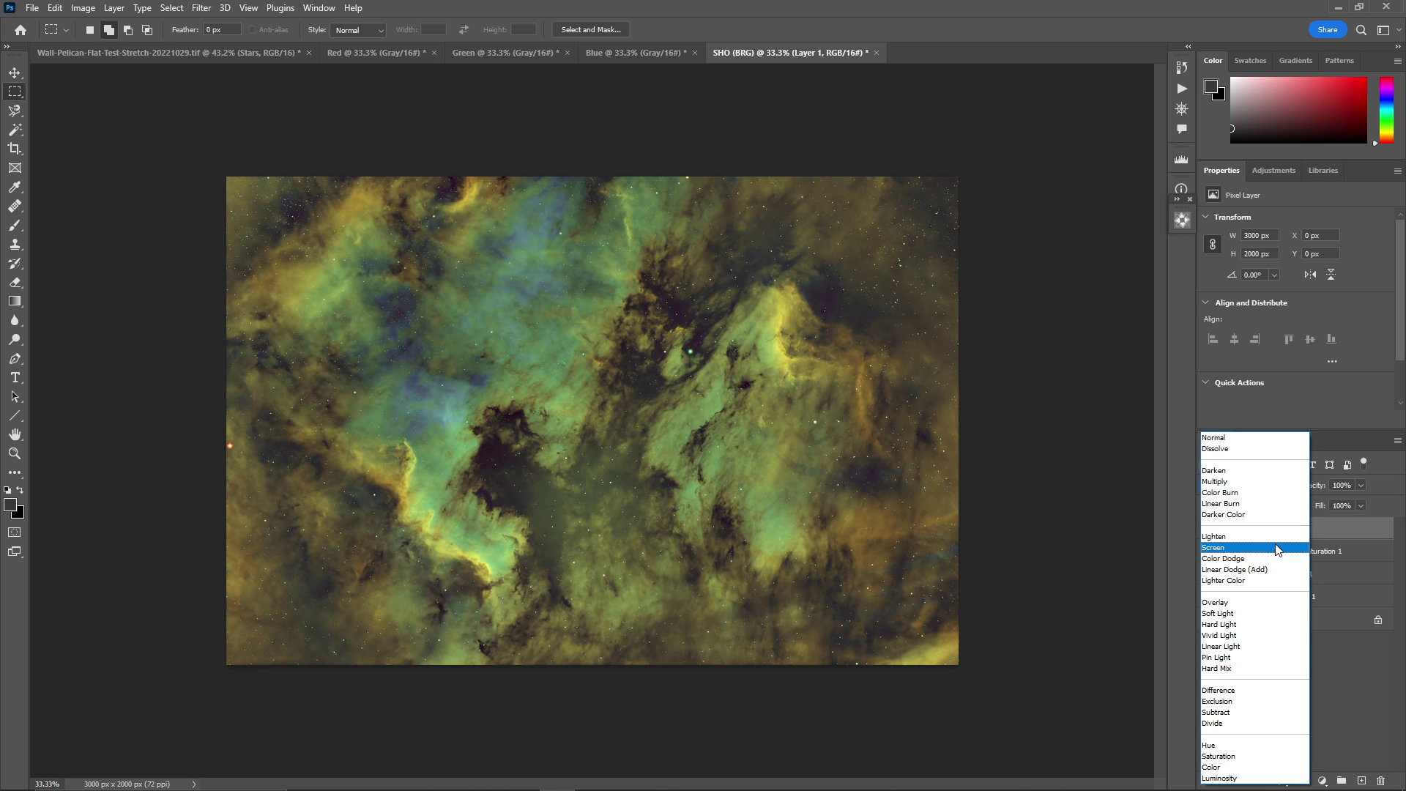
click(1245, 569)
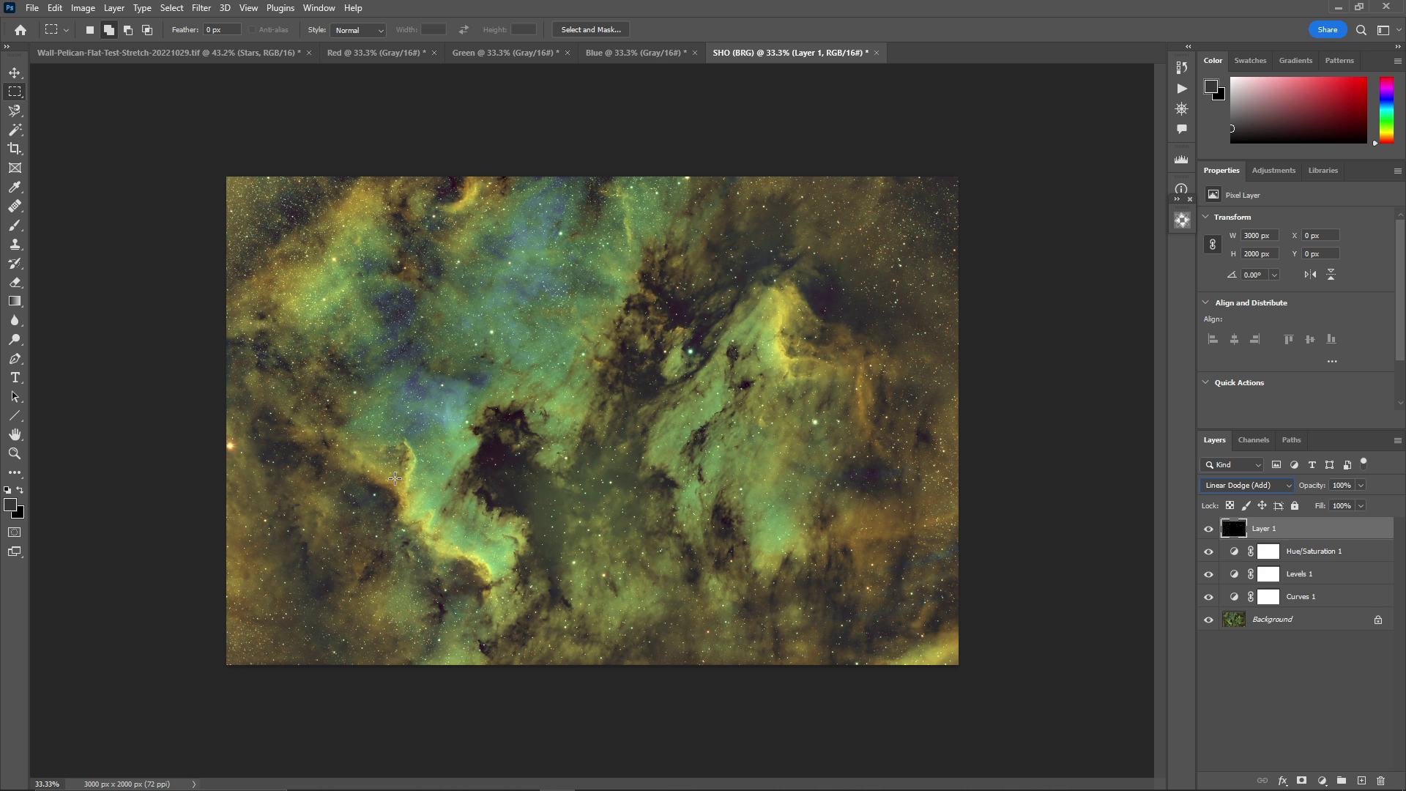
Close the SHO (BRG), Blue, Green and Red documents without saving, and show the Starless and Background layers in the Wall-Pelican document.
click(877, 53)
click(699, 296)
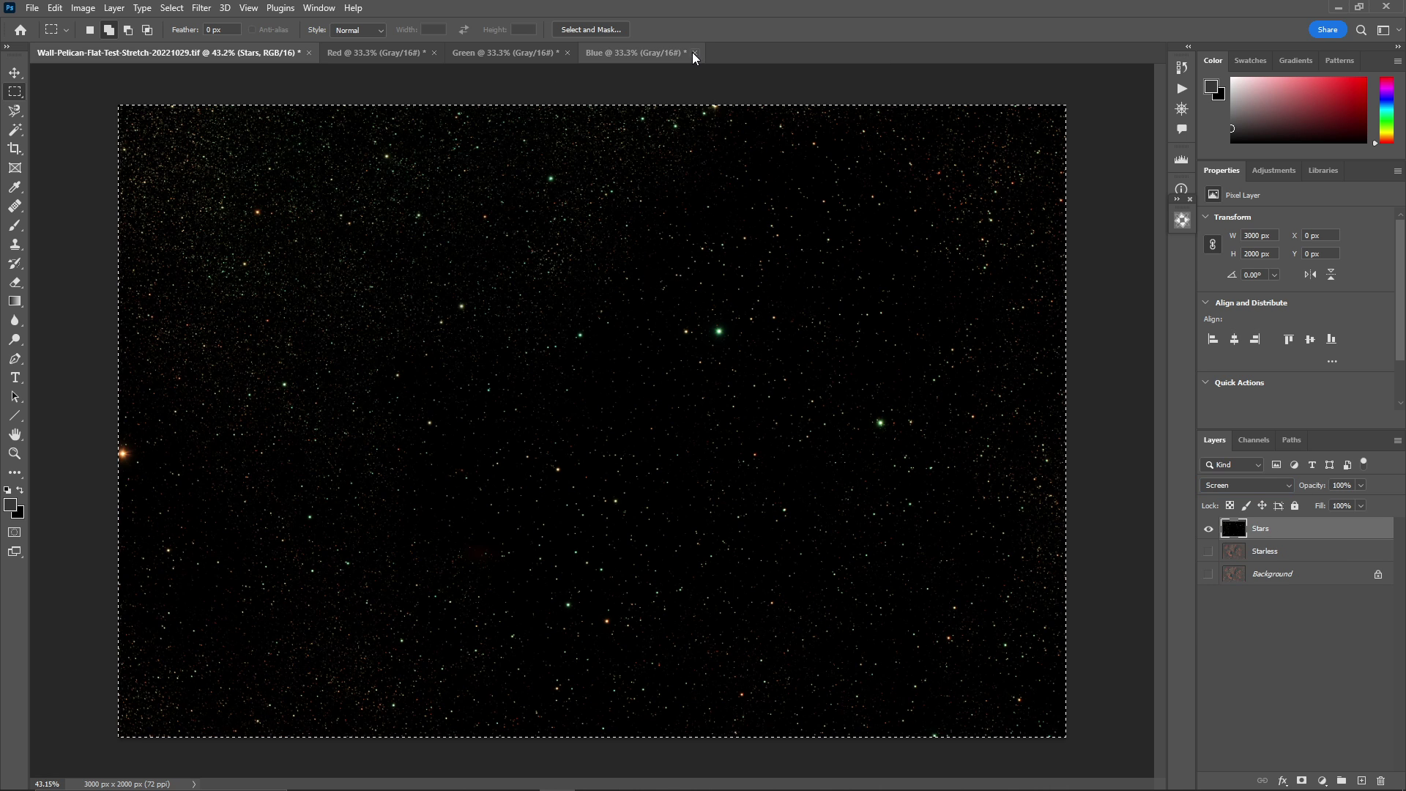
click(694, 53)
click(701, 297)
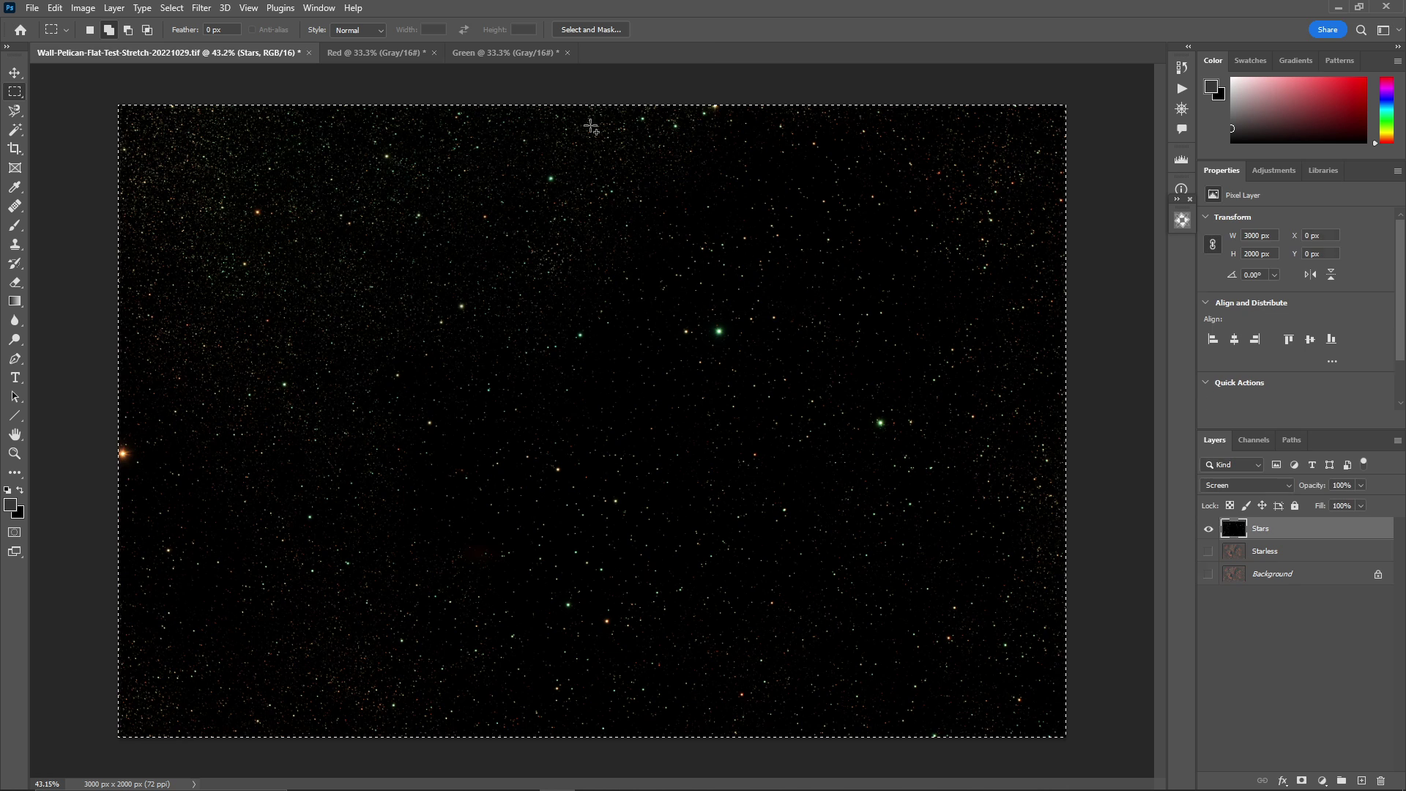
click(567, 53)
click(701, 306)
click(434, 53)
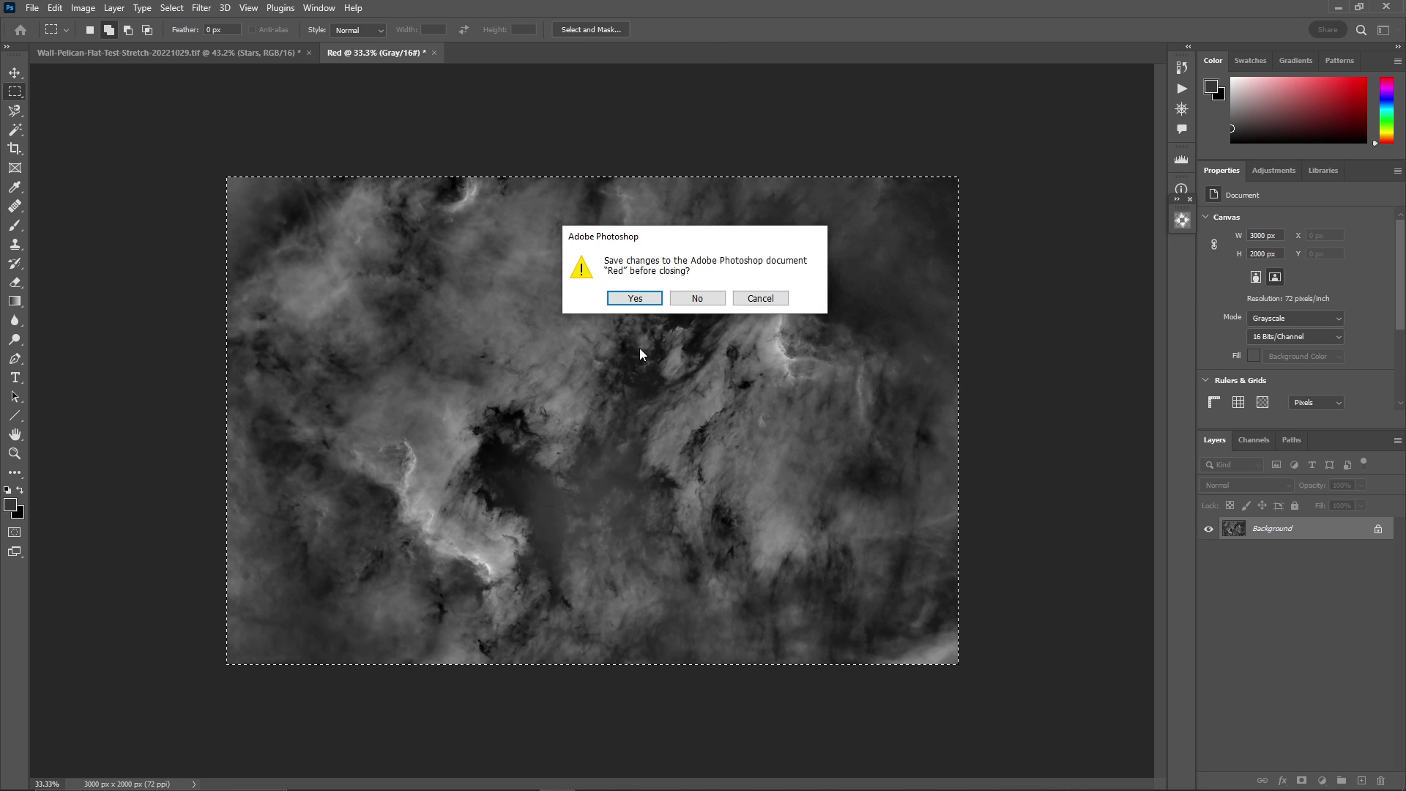
click(697, 298)
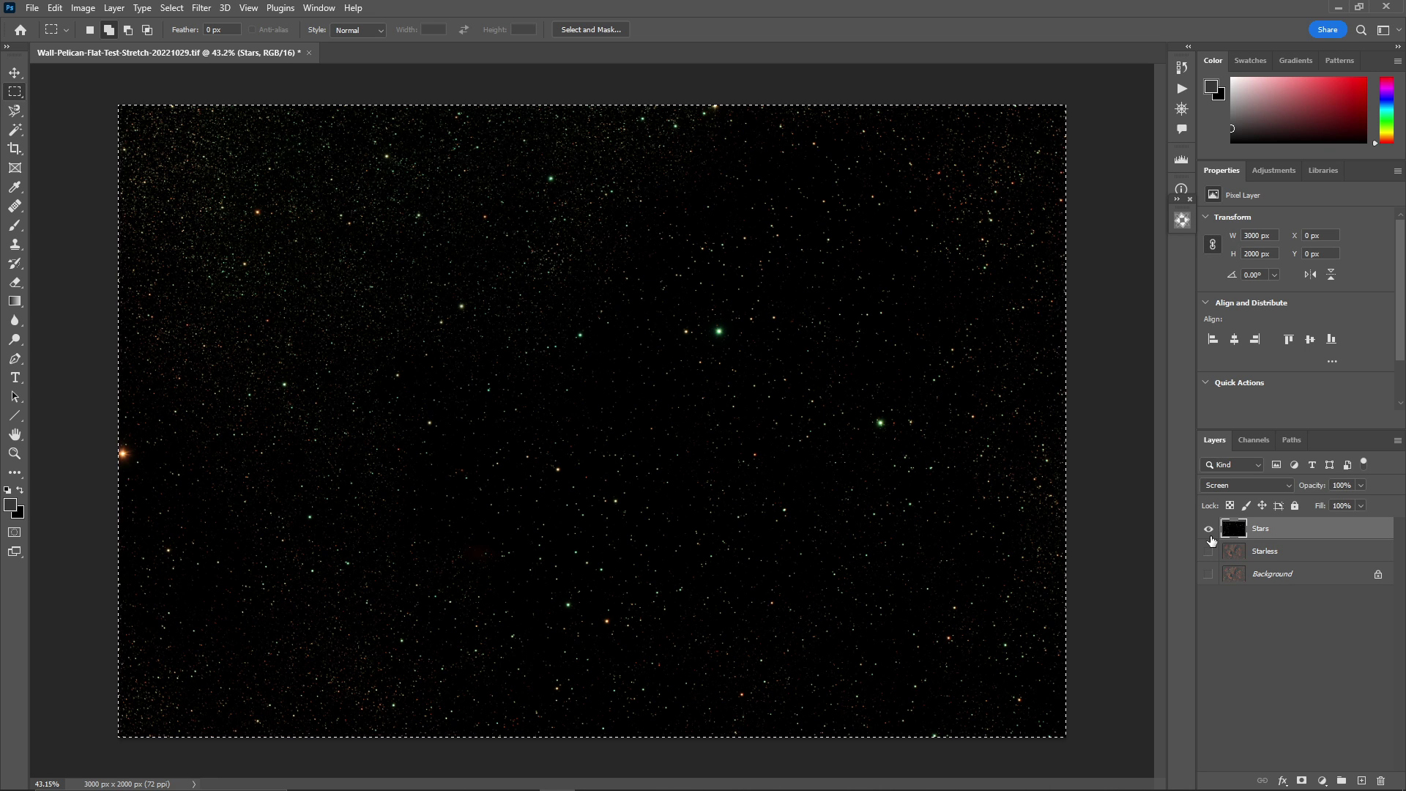
drag(1209, 552, 1209, 576)
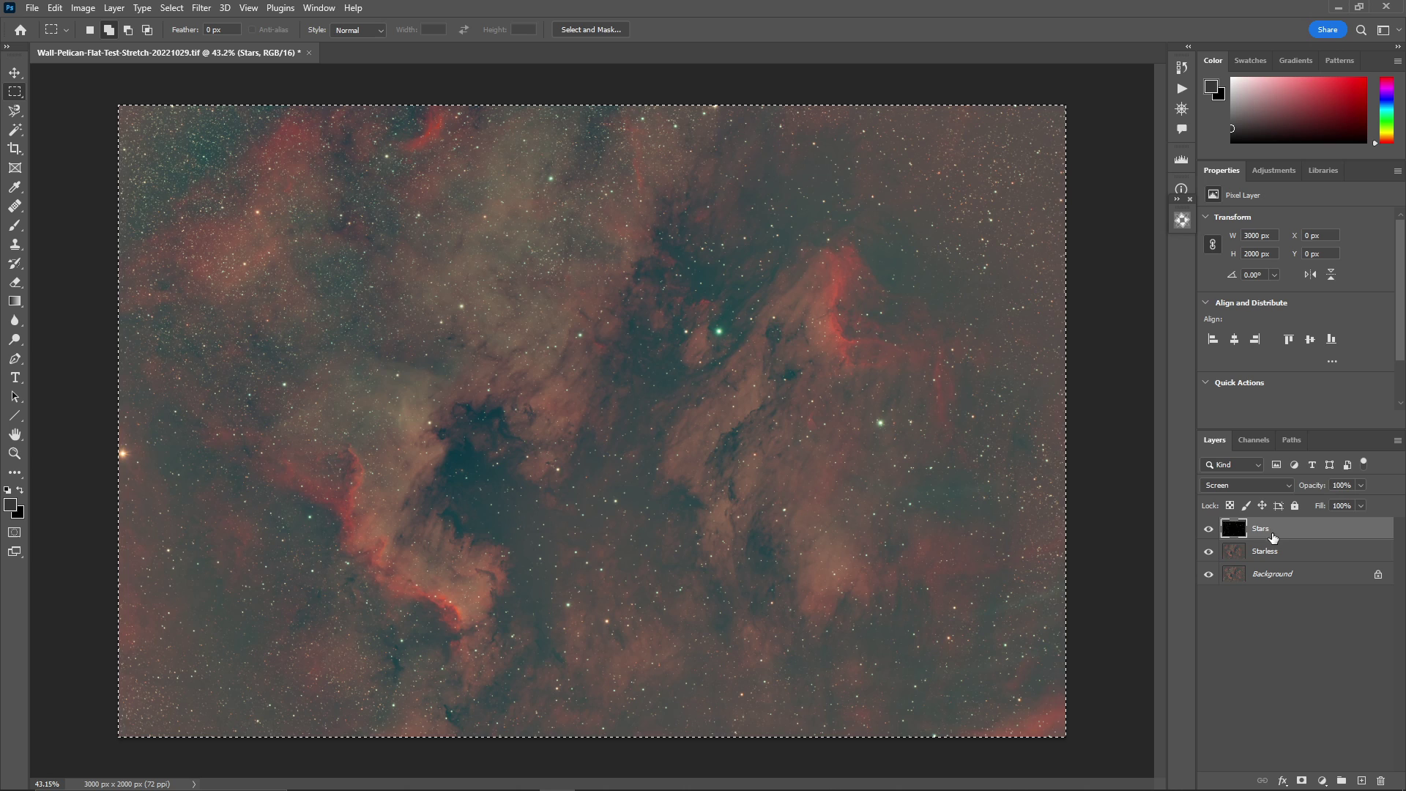
Play the SHO (BRG) action and the Hubble Selective Color action from the OSC Hubble Stuff set on the Wall-Pelican image.
click(1180, 66)
click(1049, 62)
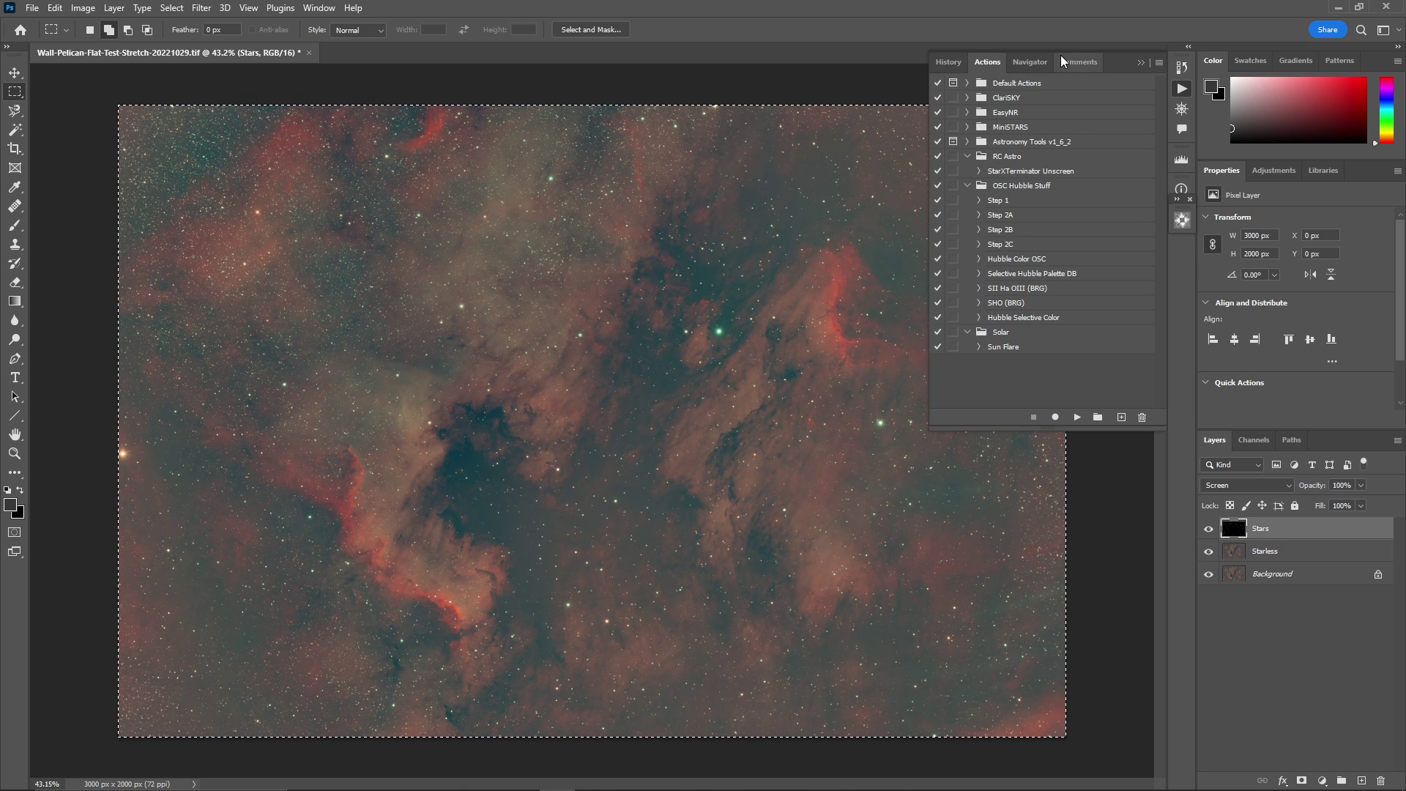
click(996, 305)
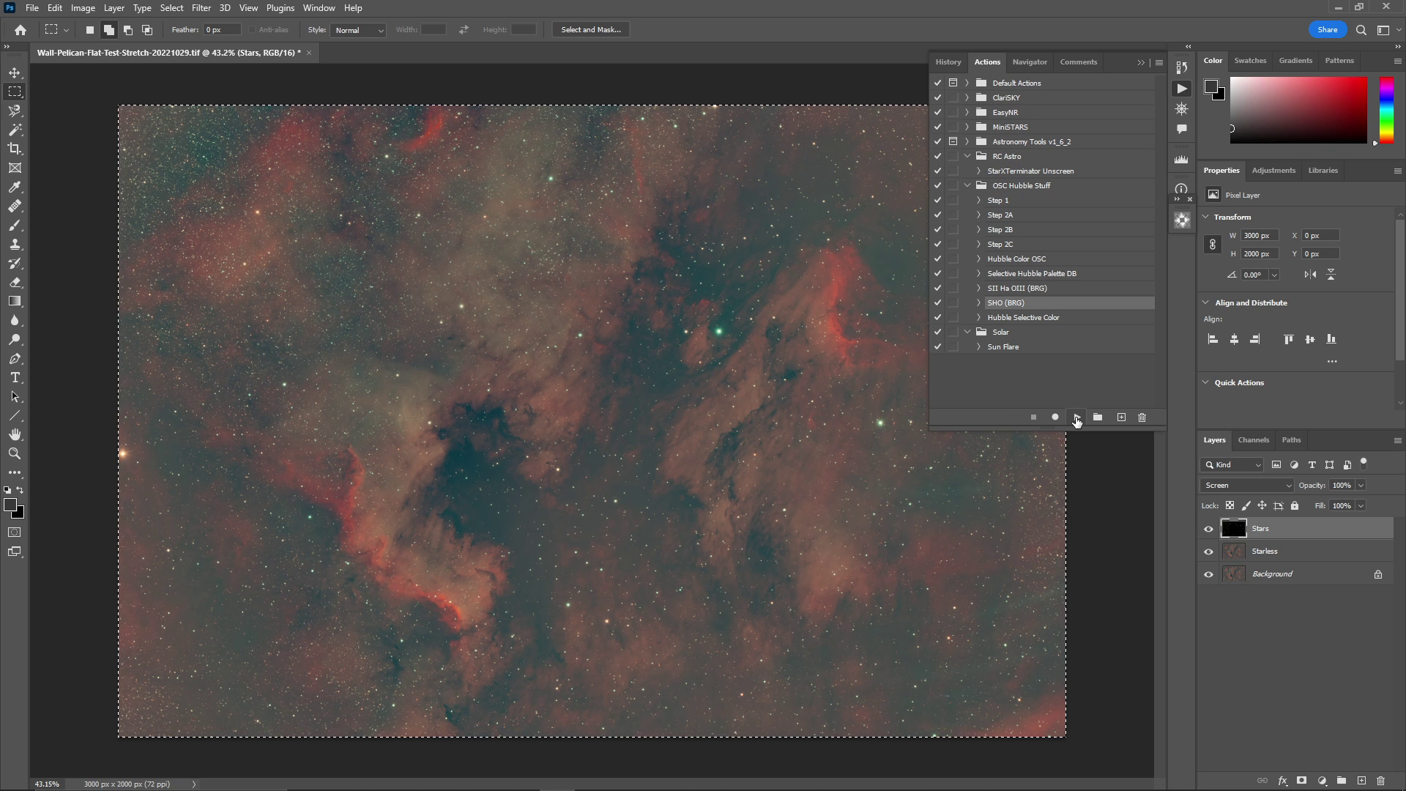
click(1076, 418)
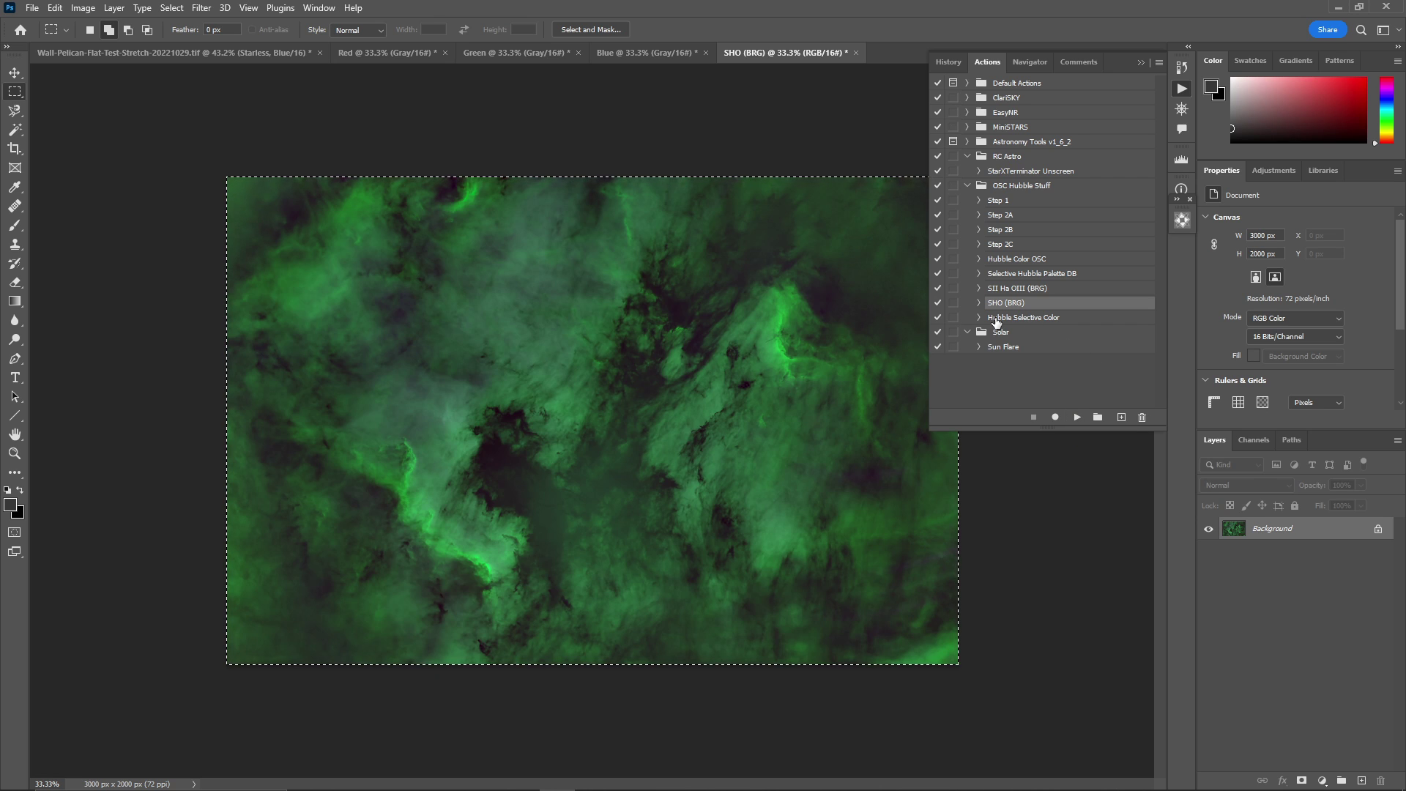
click(1029, 318)
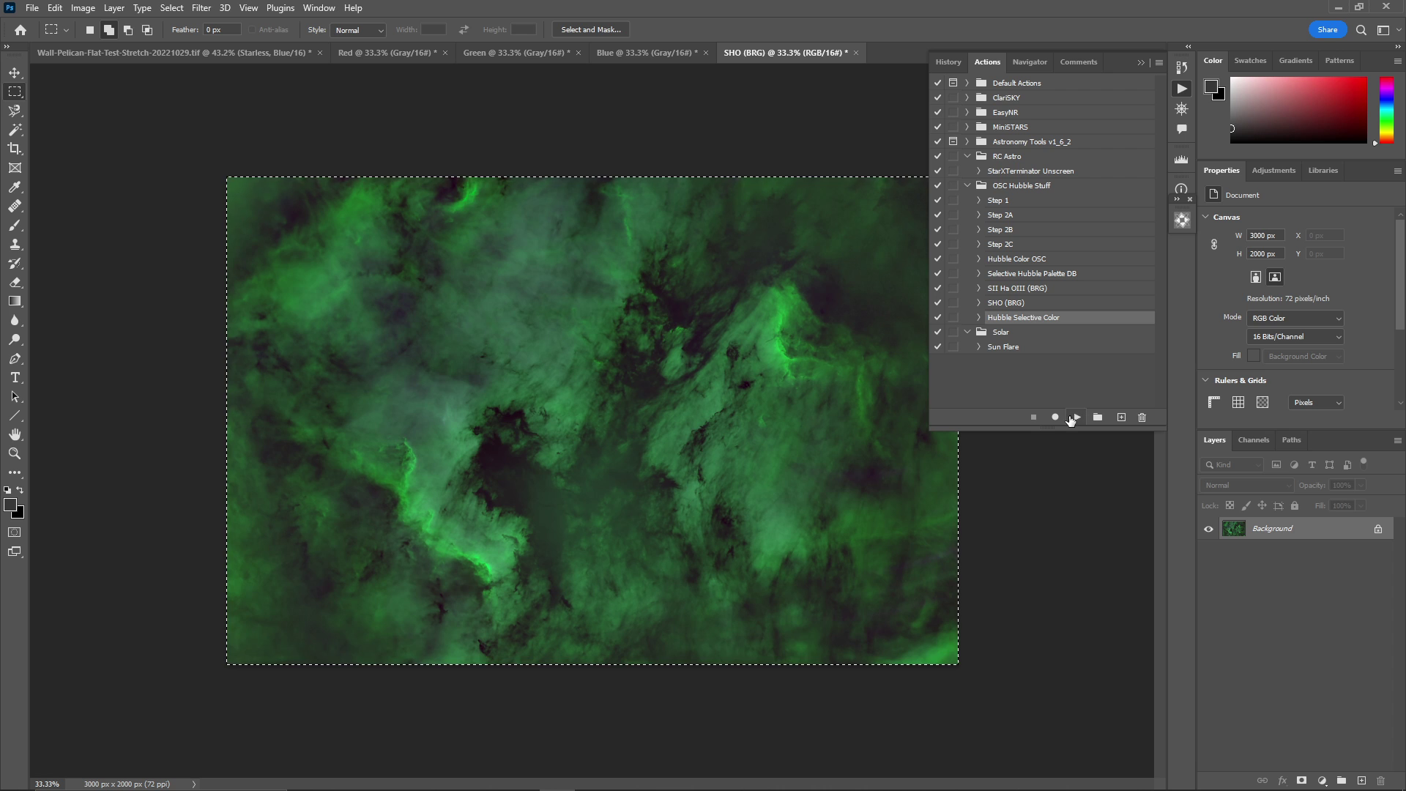
click(1077, 416)
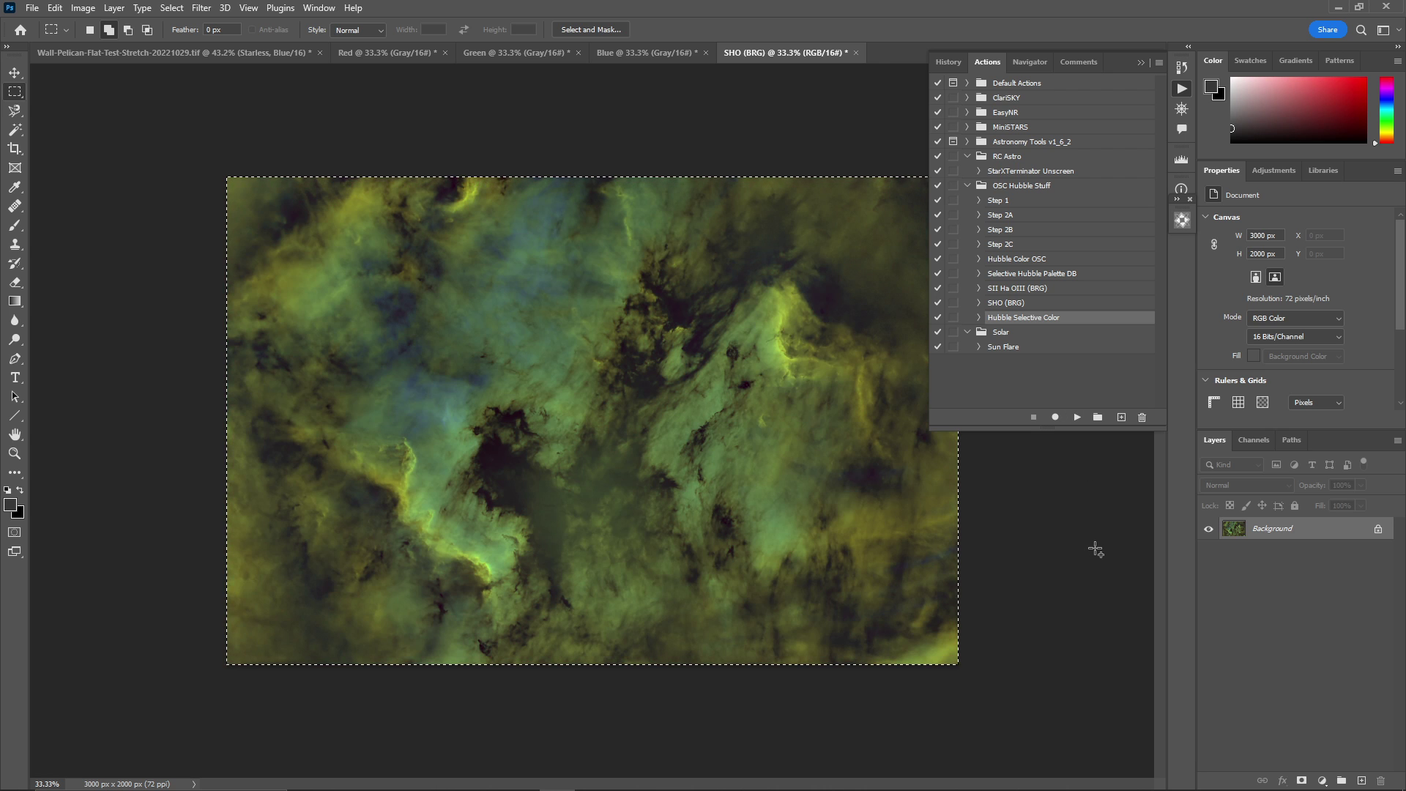